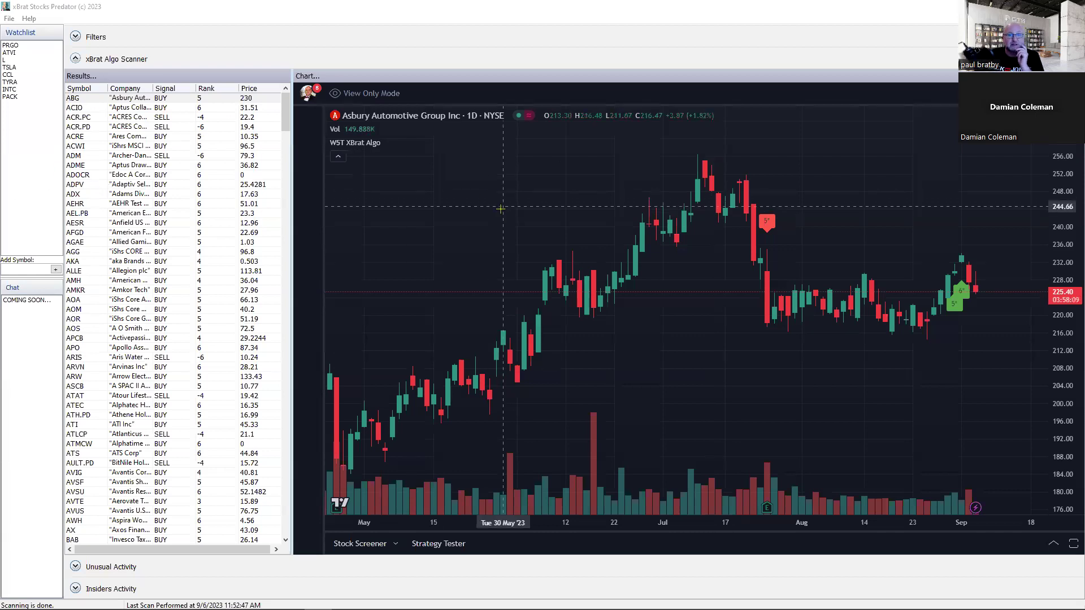
pyautogui.scroll(-2, 482, 215)
pyautogui.scroll(-2, 481, 215)
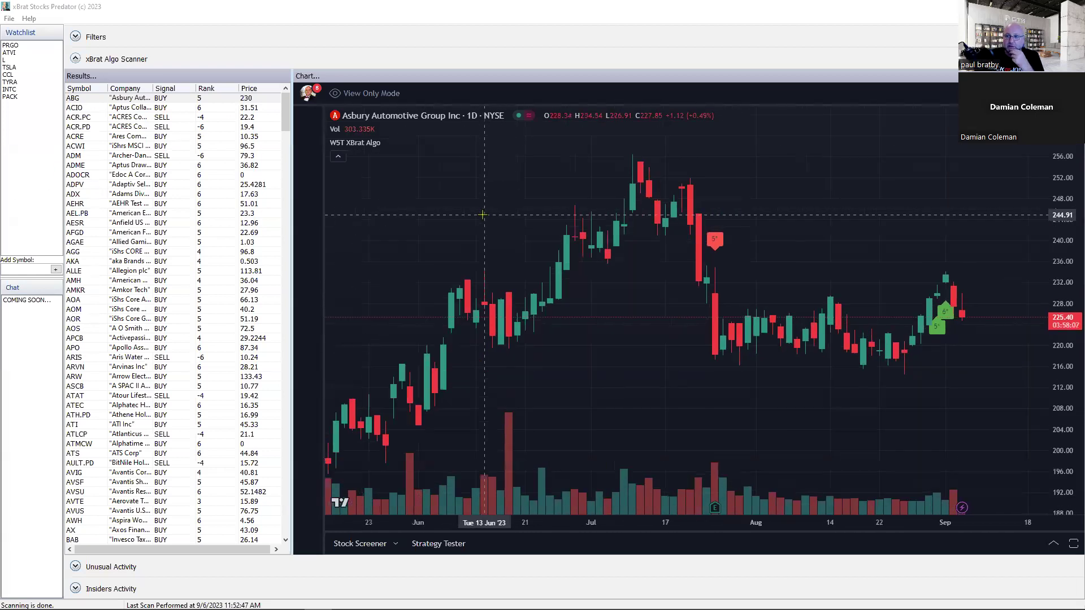
pyautogui.scroll(-1, 927, 180)
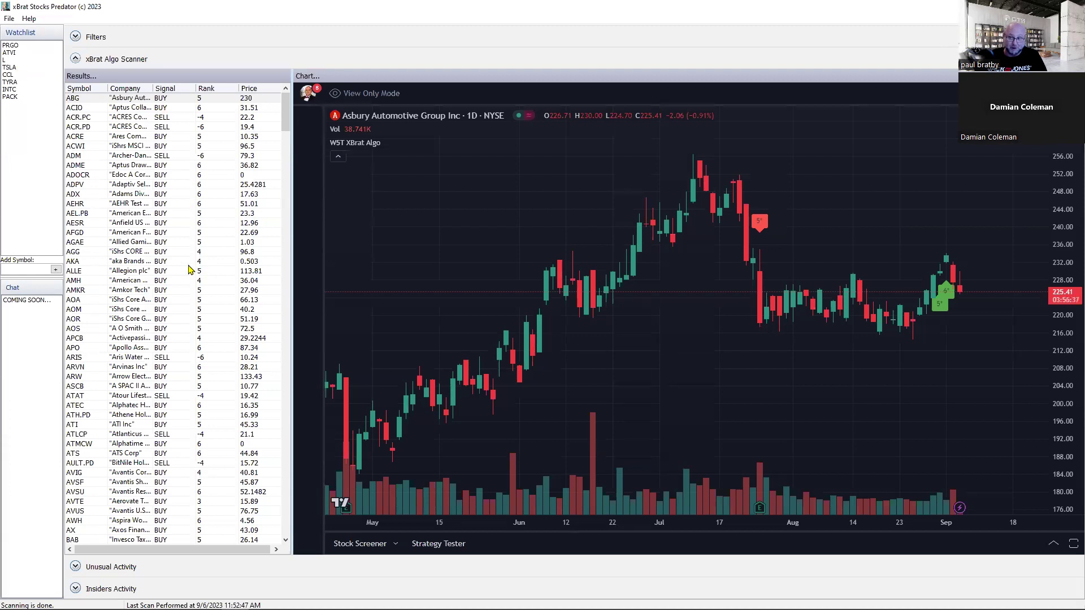
# - Sort the algo scanner results by rank in descending order and return to the start of the list
pyautogui.click(212, 91)
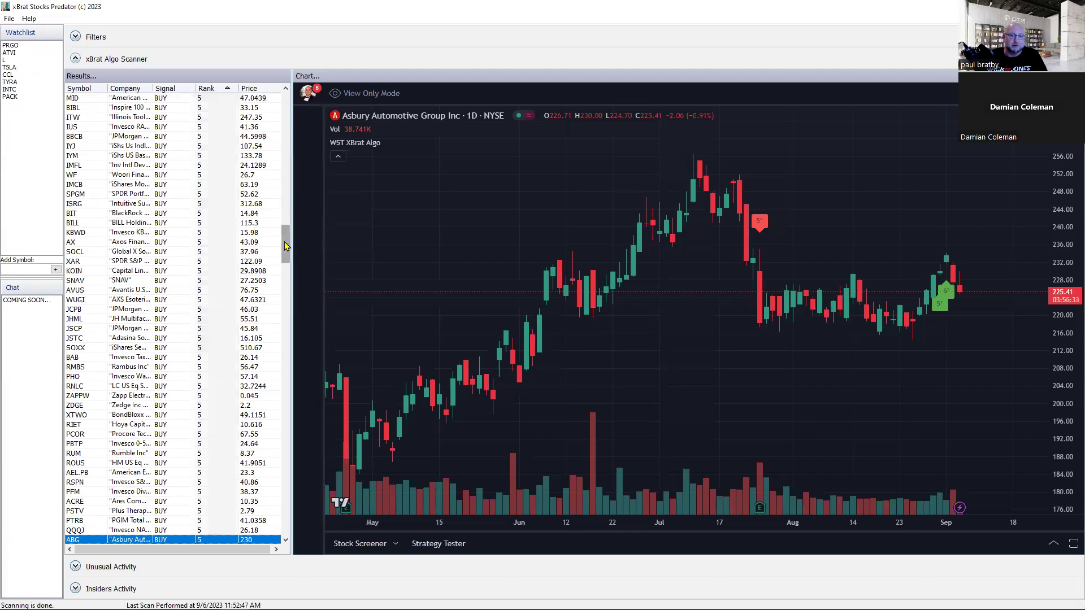
pyautogui.moveTo(286, 235); pyautogui.dragTo(288, 101)
pyautogui.click(218, 91)
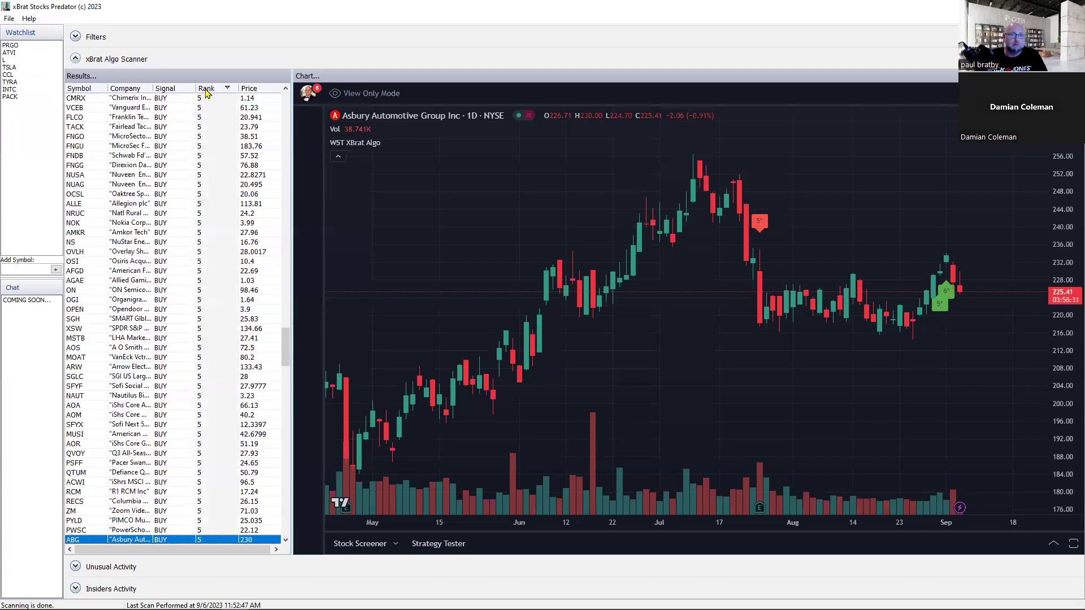
pyautogui.moveTo(286, 342); pyautogui.dragTo(287, 107)
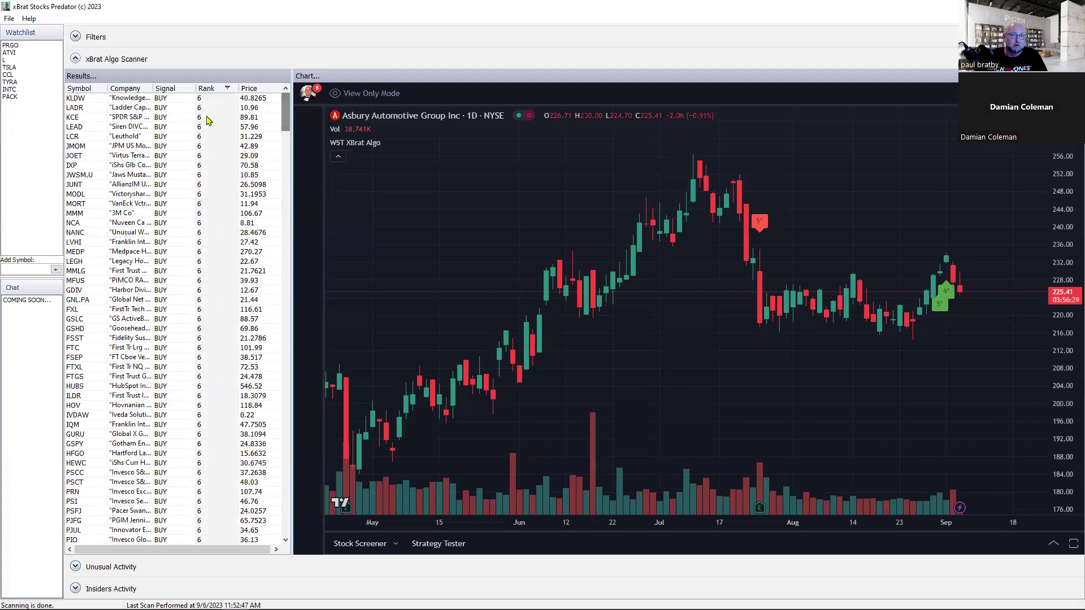
# - Open the chart for KLDW and then for MMM from the scanner results, leaving the previous chart without saving
pyautogui.click(90, 100)
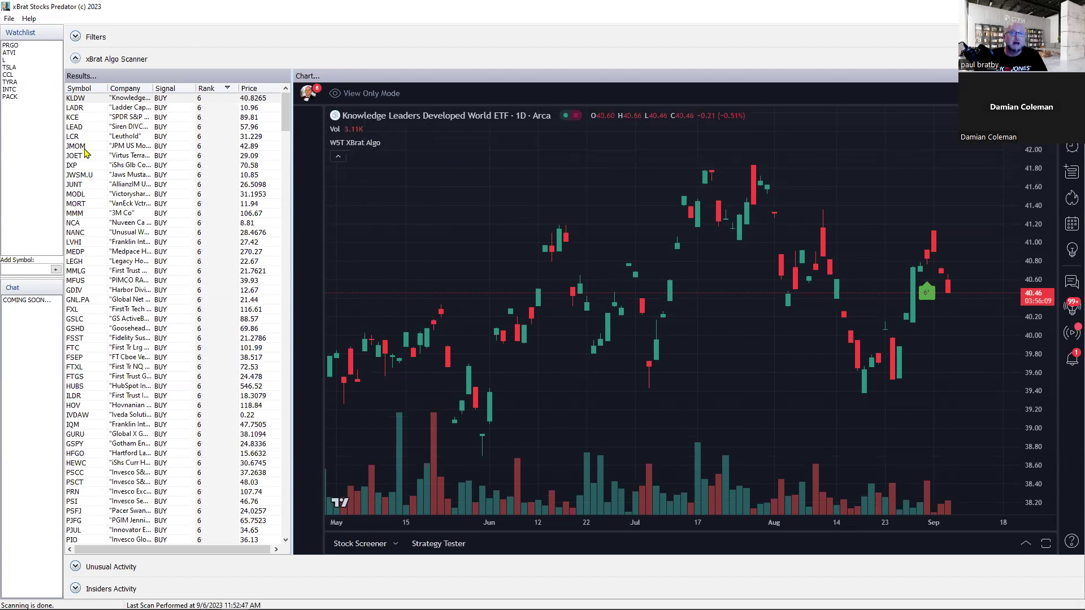
pyautogui.click(88, 214)
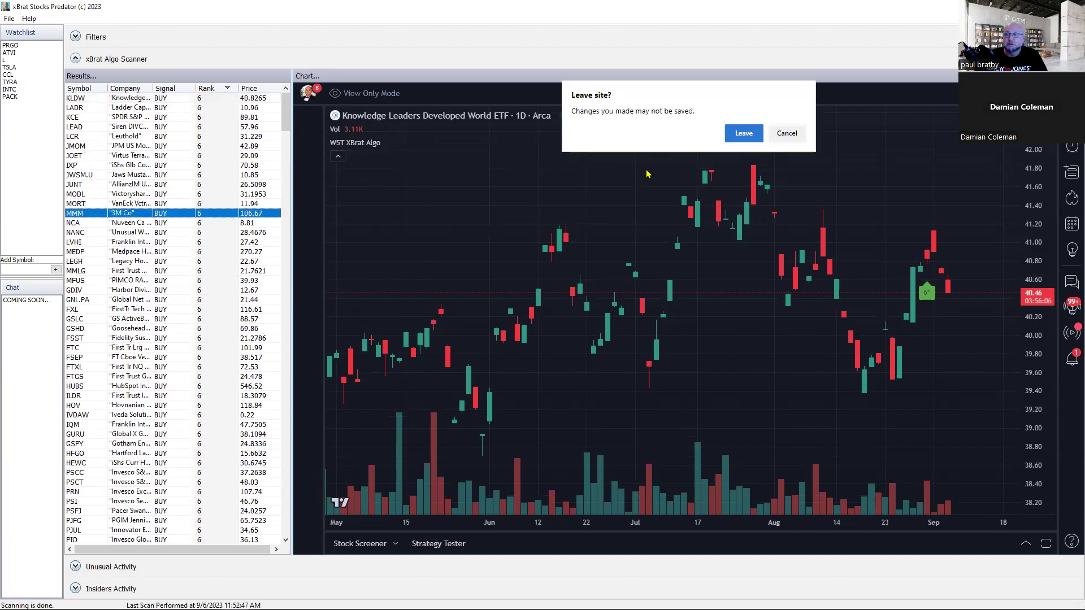
pyautogui.click(738, 133)
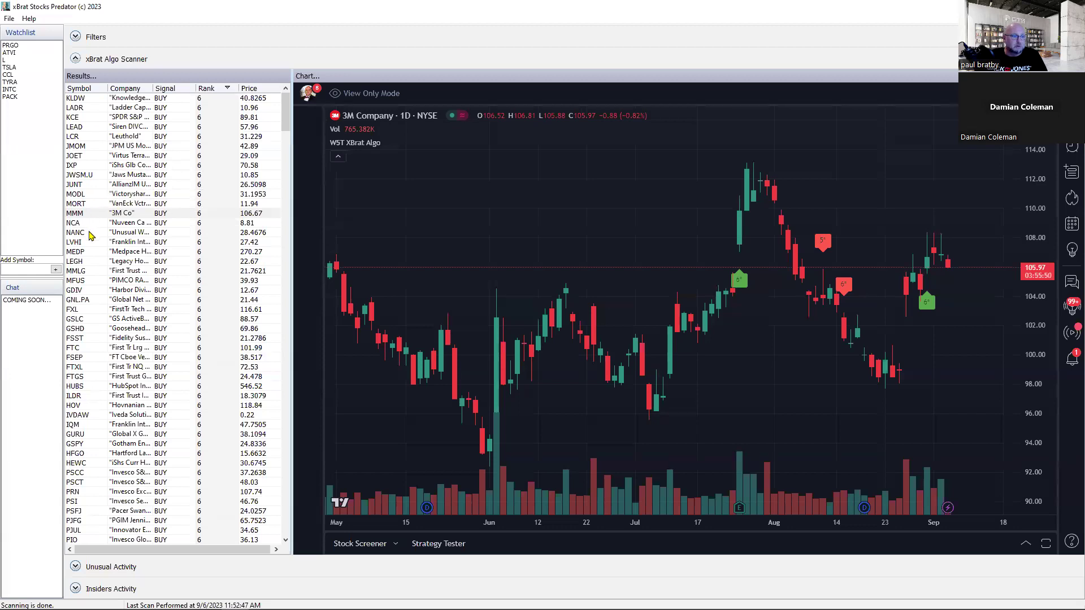
# - Open the chart for FXL from the rank 6 scanner results, discarding the 3M chart's unsaved changes
pyautogui.scroll(-1, 91, 236)
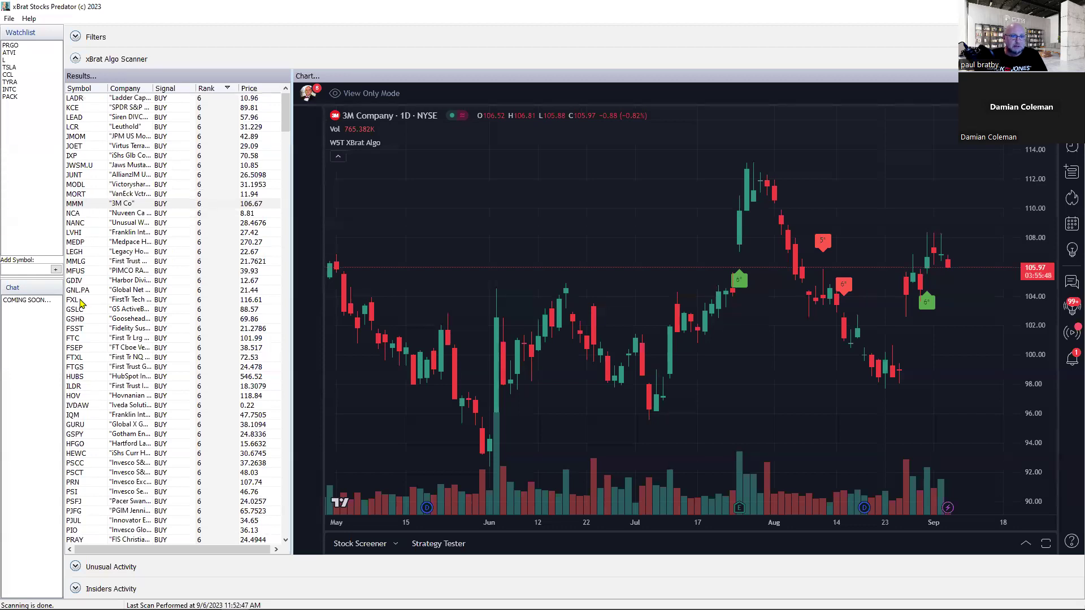
pyautogui.click(83, 301)
pyautogui.click(743, 133)
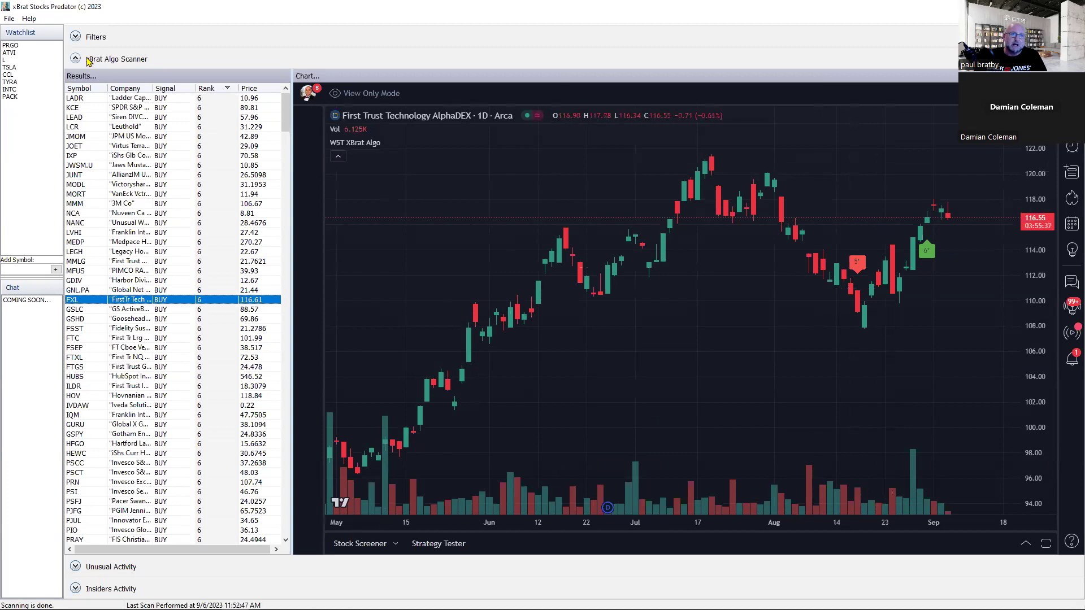
# - Collapse the algo scanner section and expand the filters with the buys and sells by industry charts
pyautogui.click(75, 58)
pyautogui.click(76, 38)
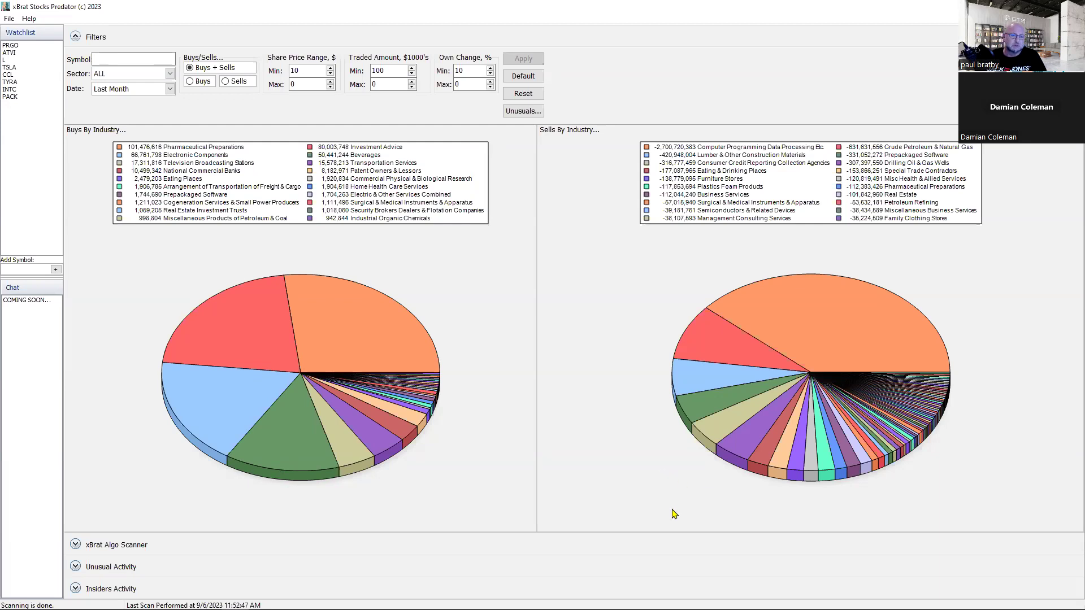
# - Show the unusual activity calls sorted by Victory Rate, highest first, and load the CBAY charts in a widened chart area
pyautogui.click(75, 567)
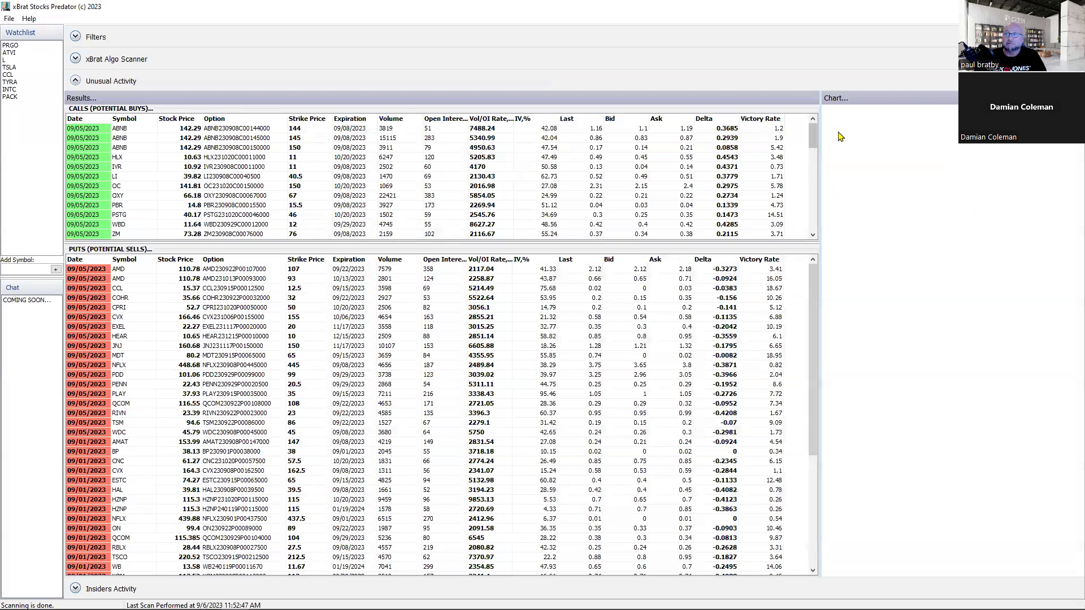
pyautogui.click(768, 120)
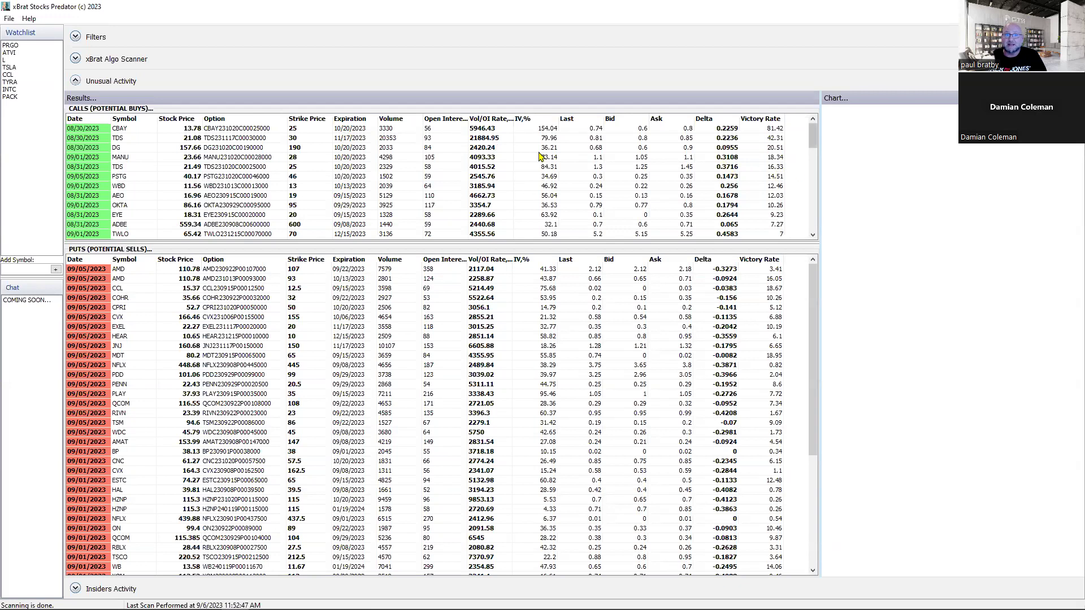
pyautogui.click(123, 130)
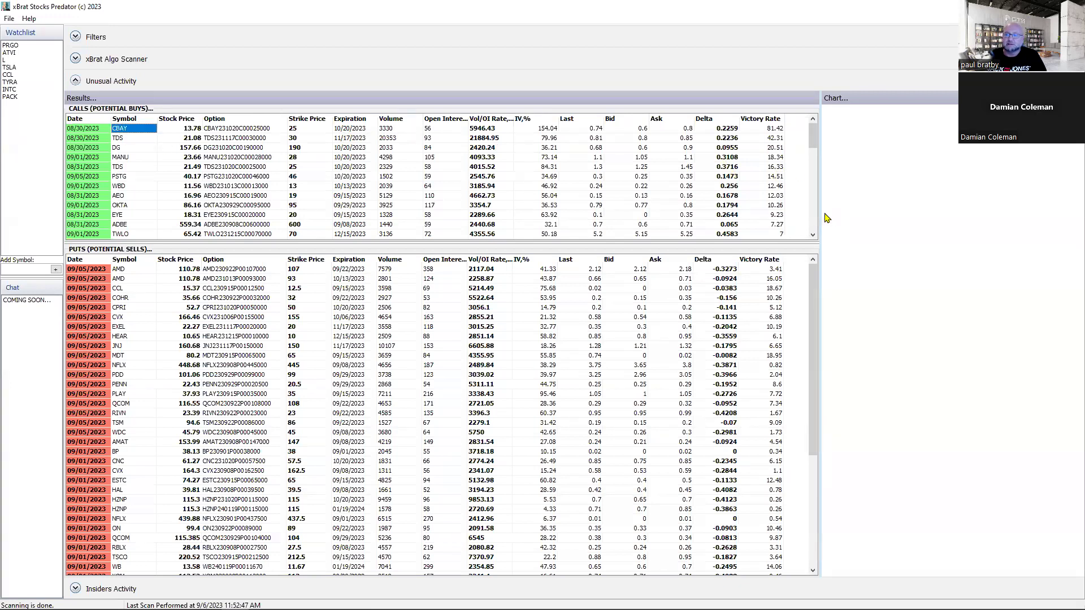
pyautogui.moveTo(819, 219); pyautogui.dragTo(350, 204)
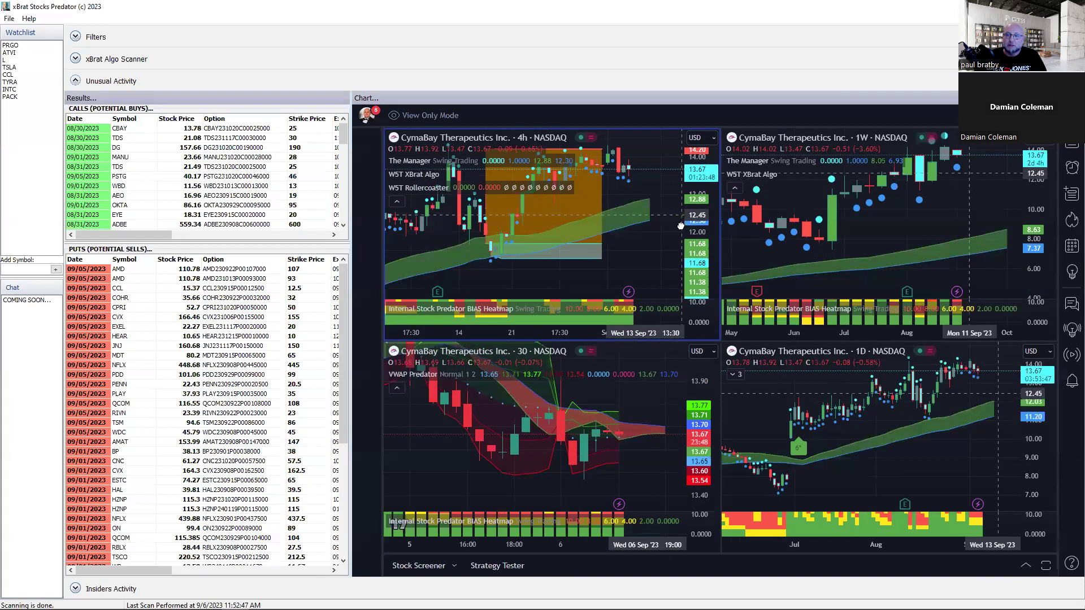
# - Collapse the indicator legend on CBAY's 4-hour chart and rescale the 4-hour, daily and weekly charts to fit more of the price action
pyautogui.moveTo(688, 234); pyautogui.dragTo(689, 266)
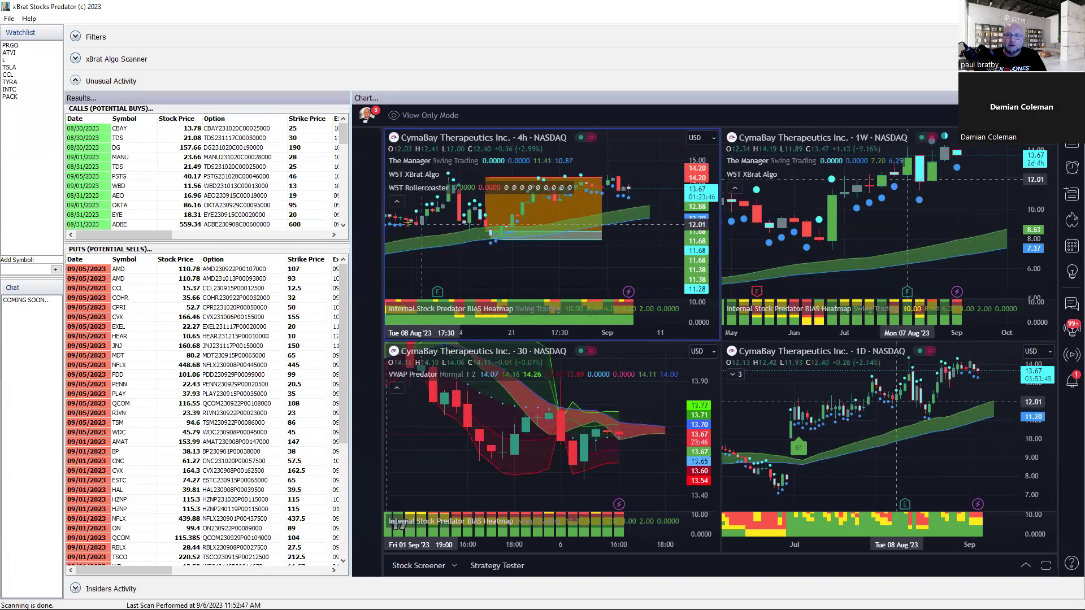
pyautogui.click(397, 202)
pyautogui.moveTo(548, 311); pyautogui.dragTo(475, 334)
pyautogui.moveTo(967, 467); pyautogui.dragTo(955, 468)
pyautogui.moveTo(1035, 402); pyautogui.dragTo(1035, 432)
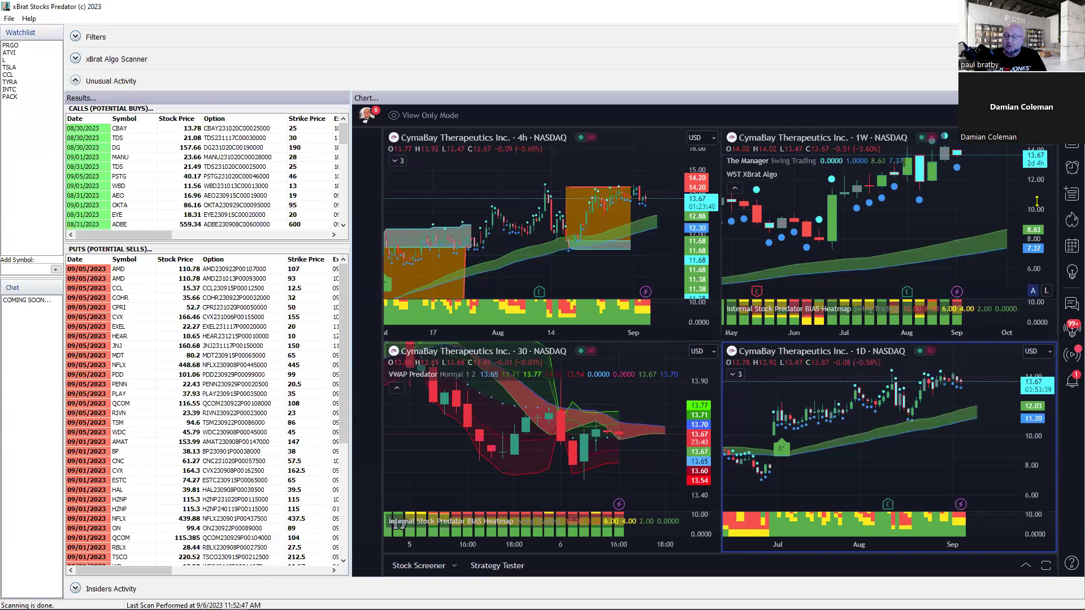
pyautogui.moveTo(1040, 204); pyautogui.dragTo(1027, 251)
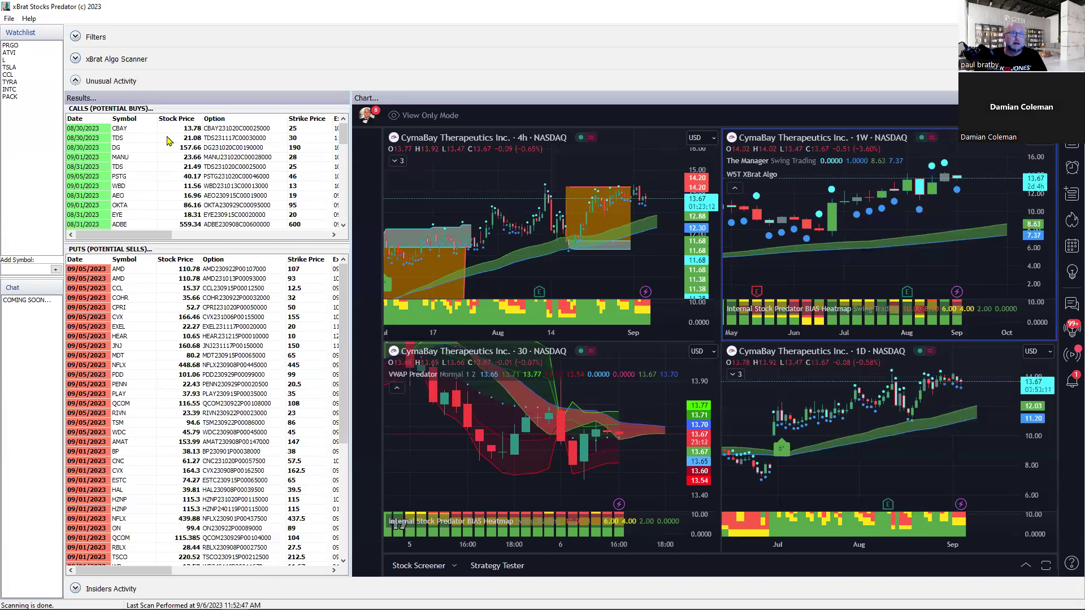
# - Load the TDS charts from the calls list, collapse the 4-hour indicator legend, and rescale the 4-hour and weekly views
pyautogui.click(129, 138)
pyautogui.click(773, 159)
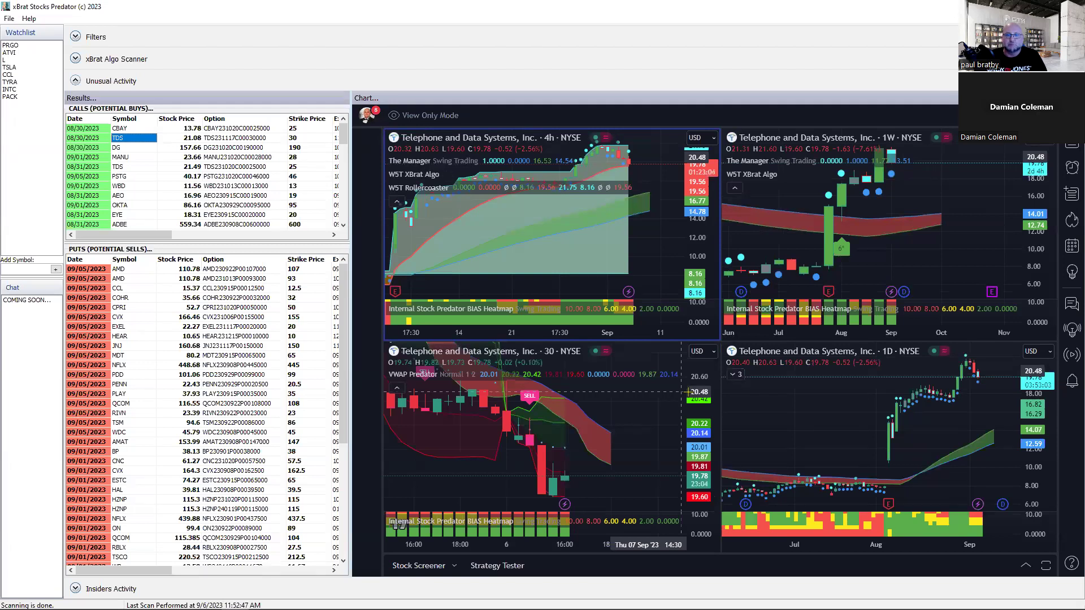
pyautogui.scroll(-3, 551, 327)
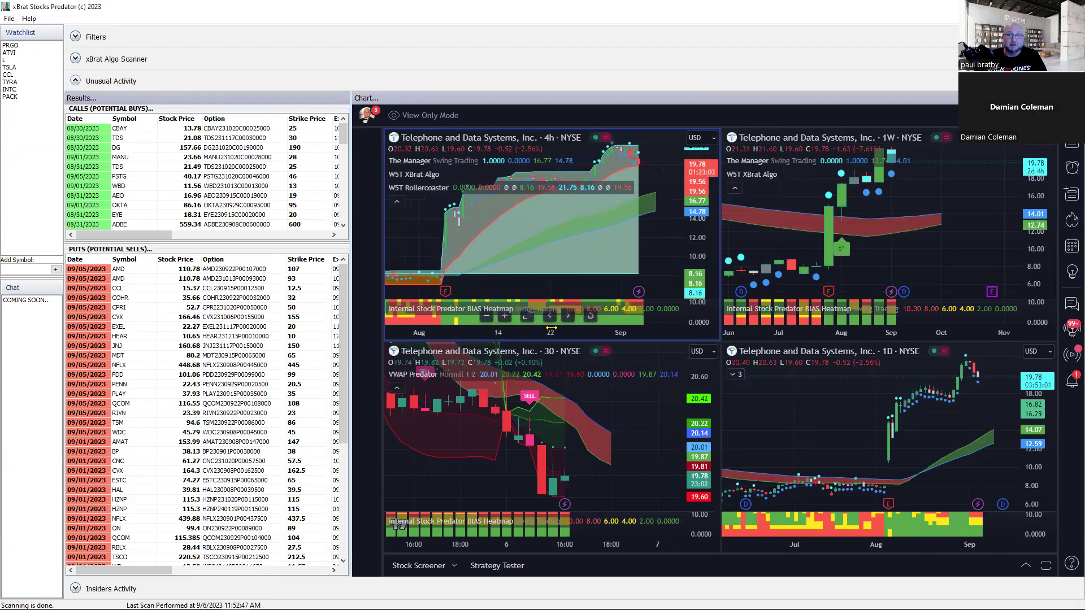
pyautogui.scroll(-3, 551, 328)
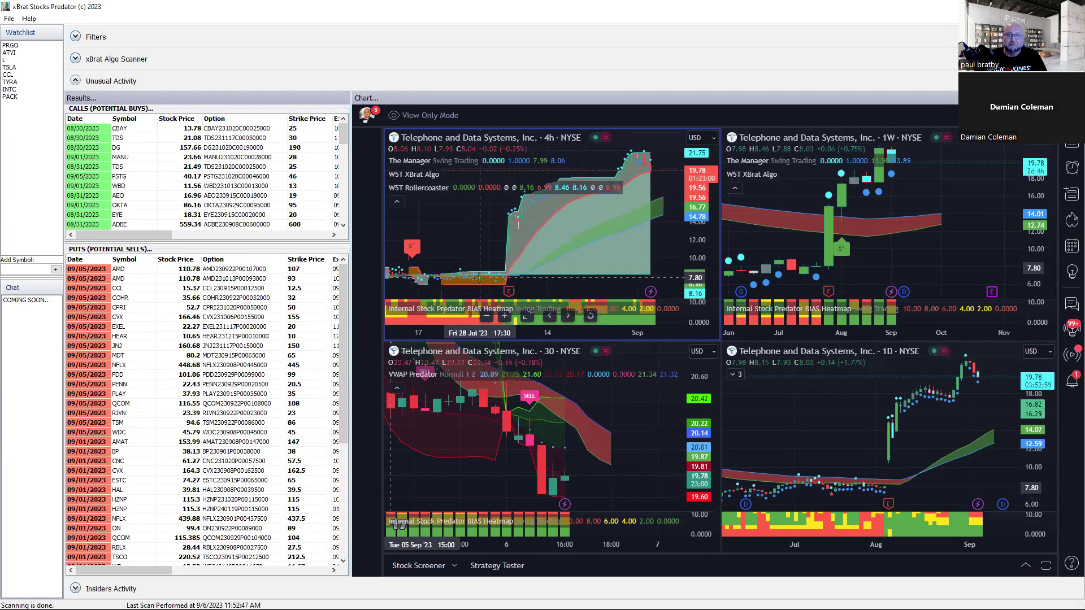
pyautogui.click(397, 201)
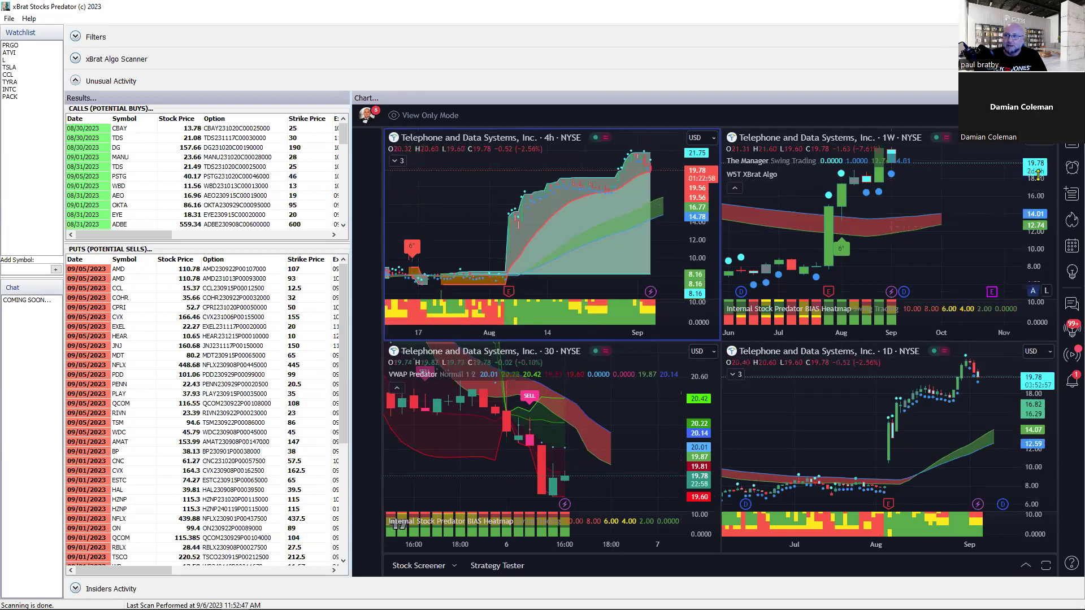
pyautogui.moveTo(1039, 192); pyautogui.dragTo(1038, 214)
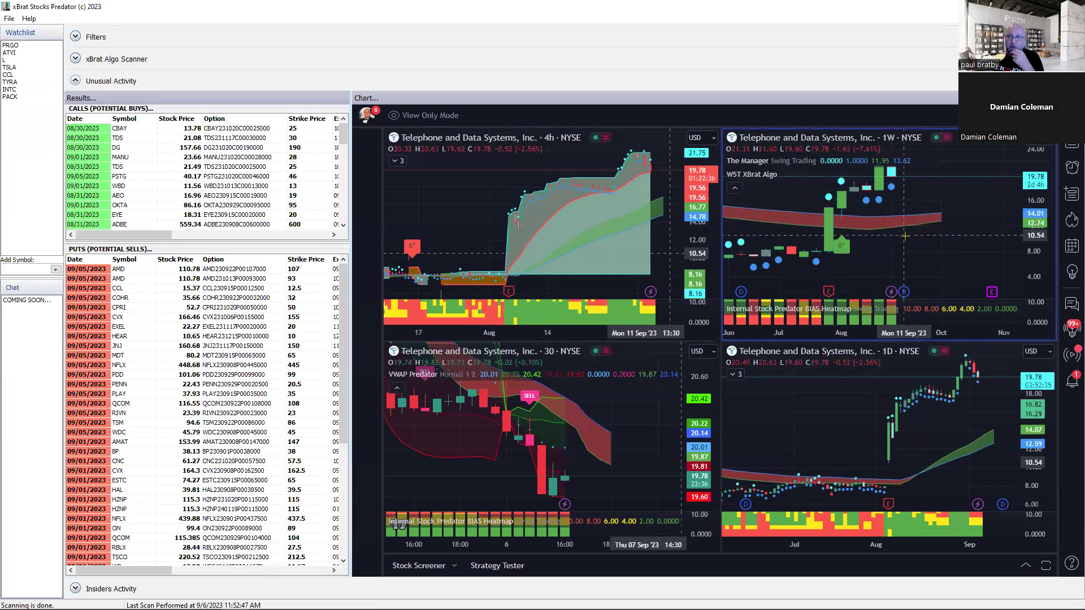
pyautogui.moveTo(885, 228); pyautogui.dragTo(879, 248)
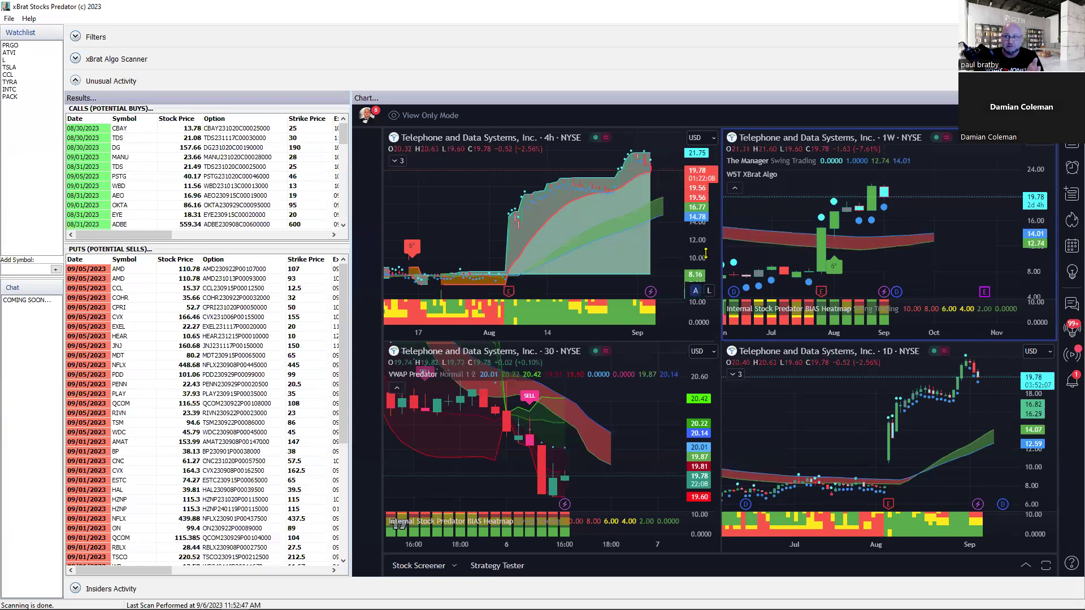
# - Maximize the daily TDS chart, compress its price scale, and widen the results area to include the Volume column
pyautogui.click(500, 250)
pyautogui.click(910, 497)
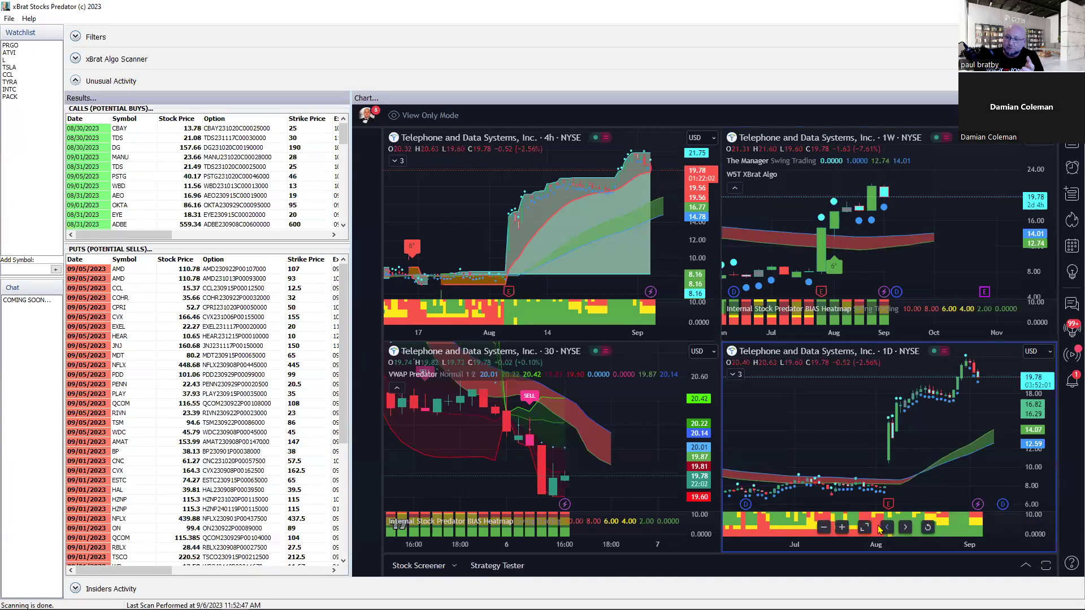
pyautogui.click(866, 528)
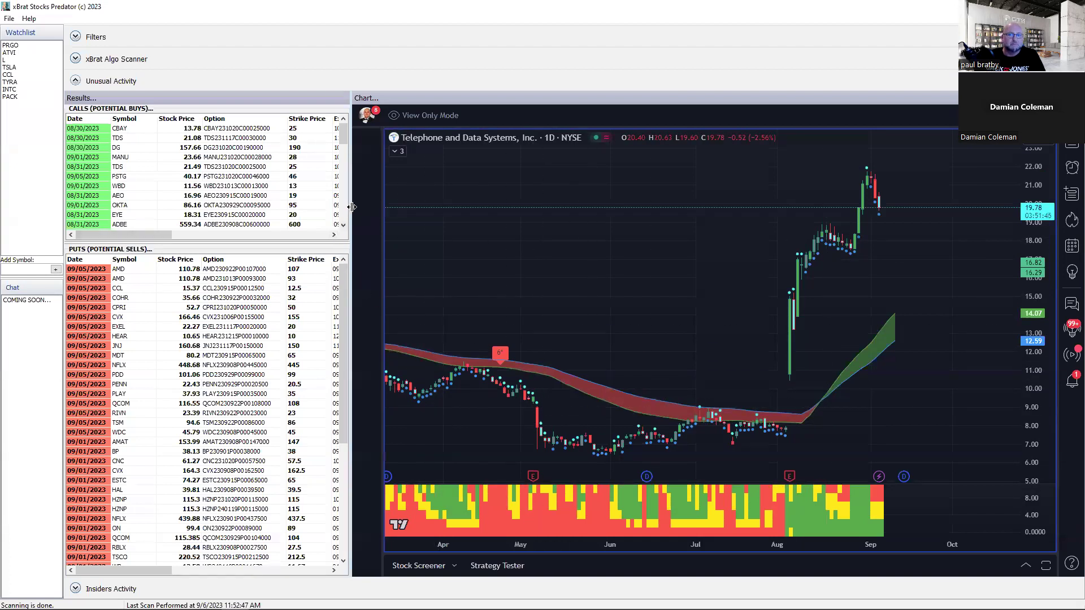
pyautogui.moveTo(352, 207); pyautogui.dragTo(439, 208)
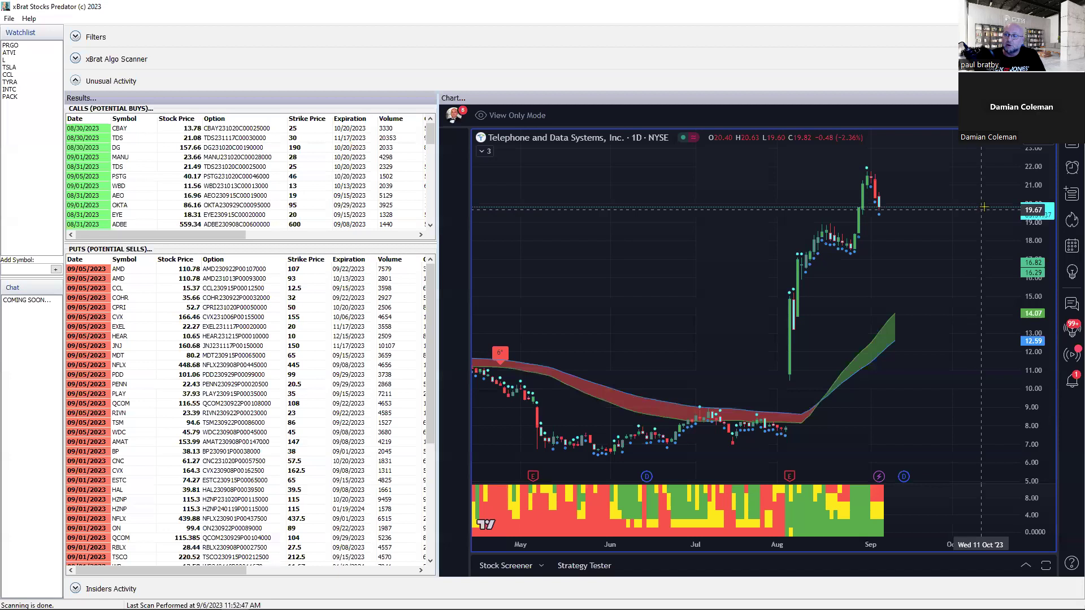
pyautogui.moveTo(1042, 192); pyautogui.dragTo(1042, 249)
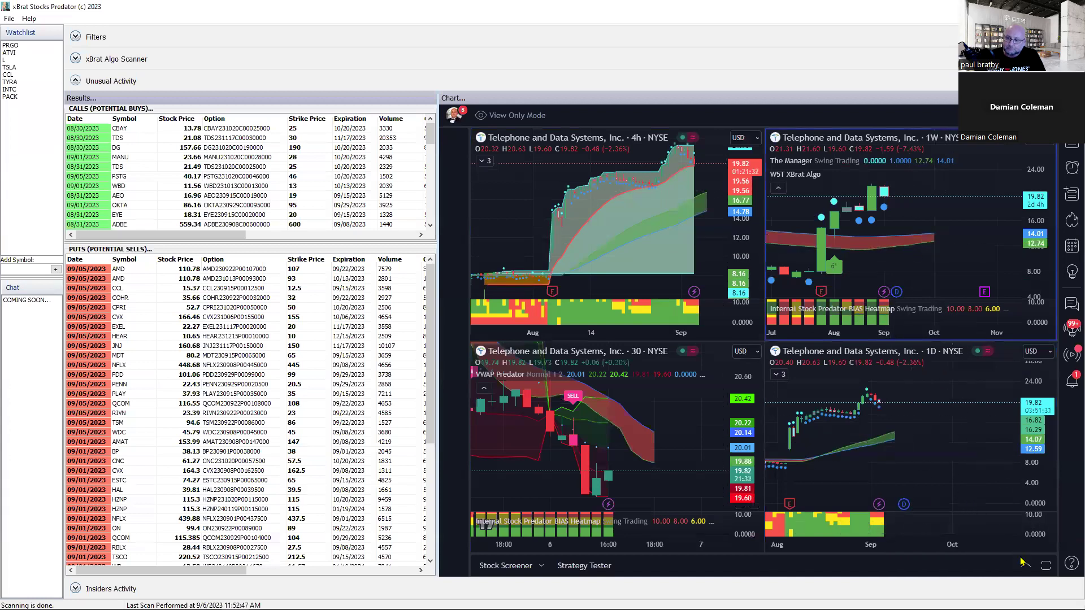
# - Maximize the weekly TDS chart and examine its price history and bias heatmap back to 2018
pyautogui.click(1043, 566)
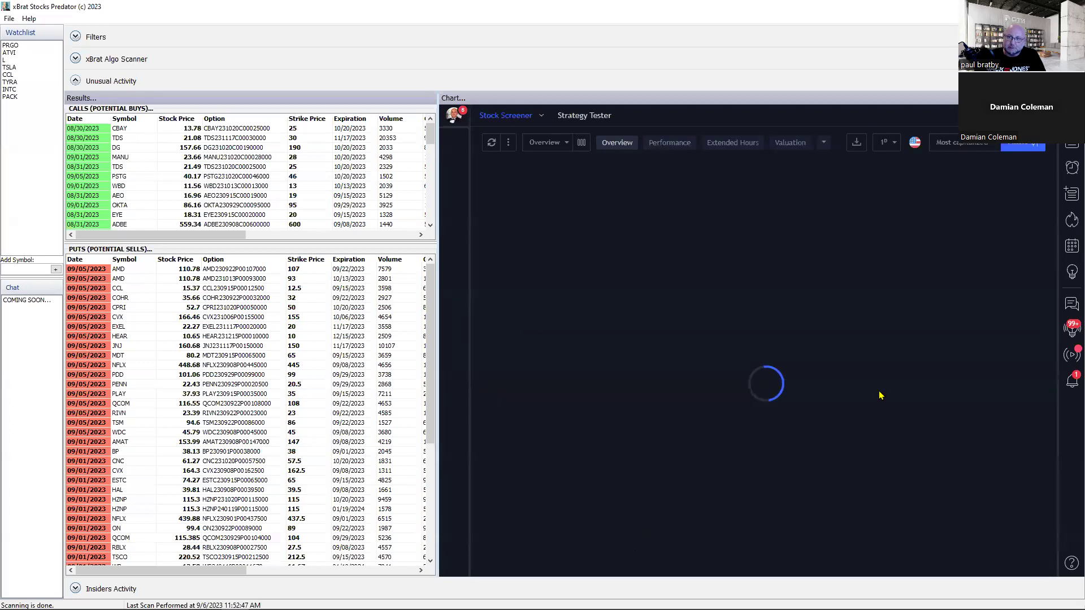
pyautogui.click(1044, 115)
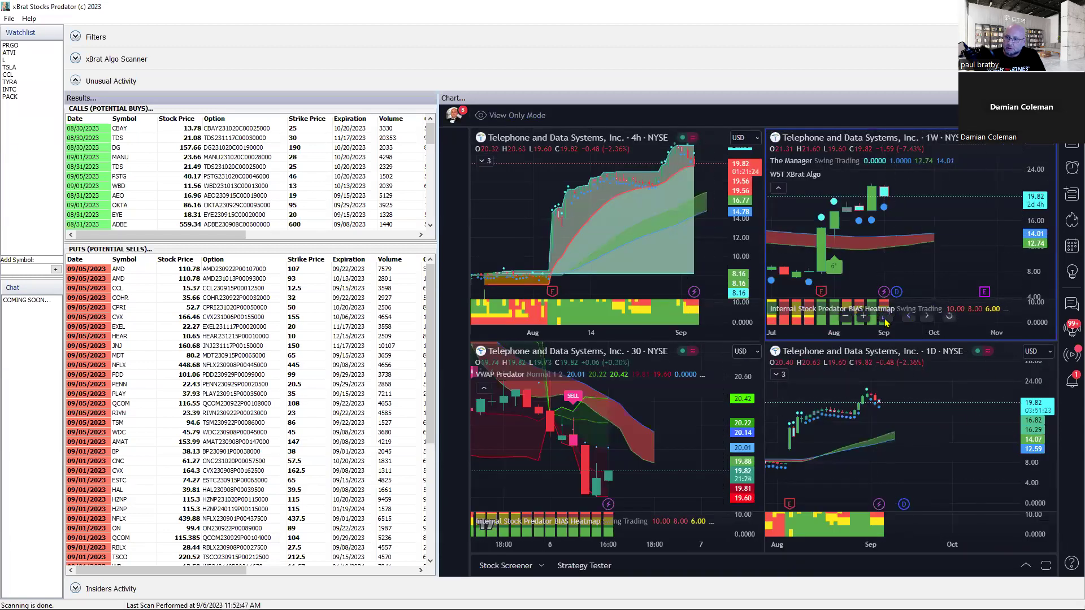
pyautogui.doubleClick(885, 318)
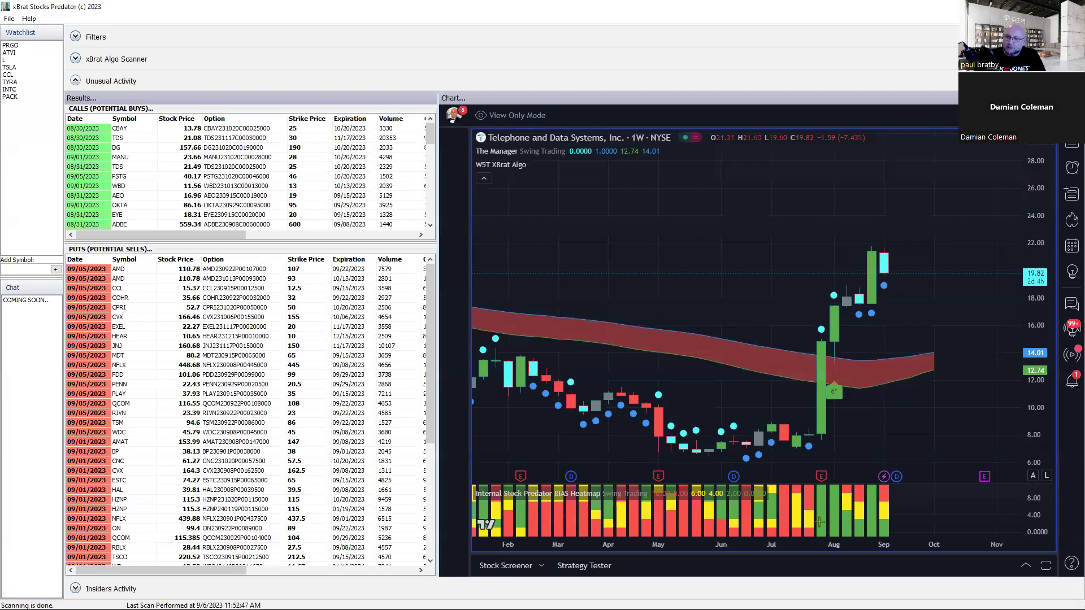
pyautogui.moveTo(714, 541); pyautogui.dragTo(949, 539)
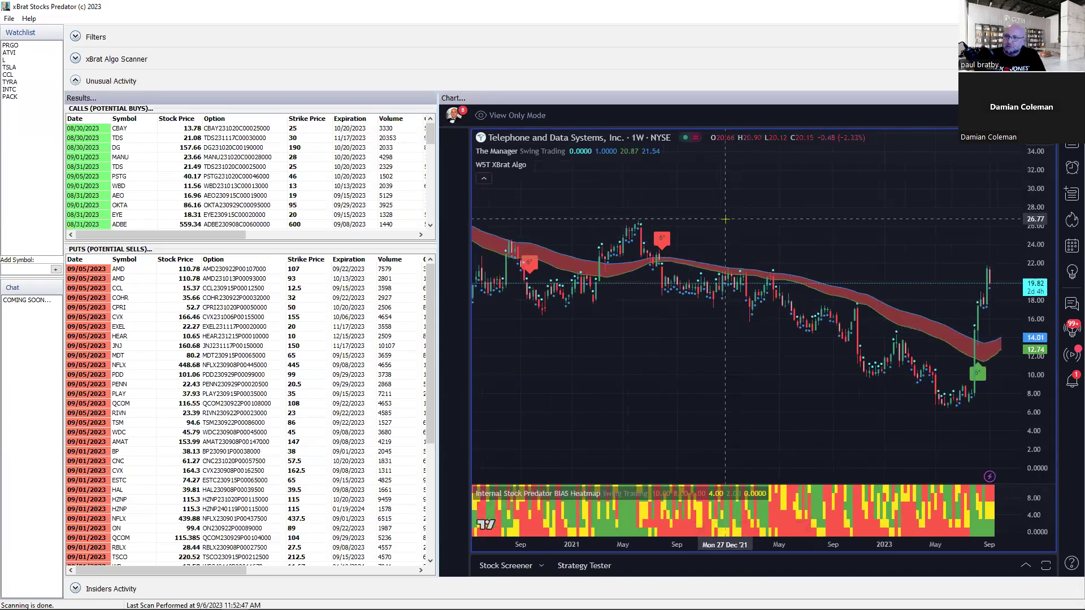
pyautogui.moveTo(657, 544); pyautogui.dragTo(825, 546)
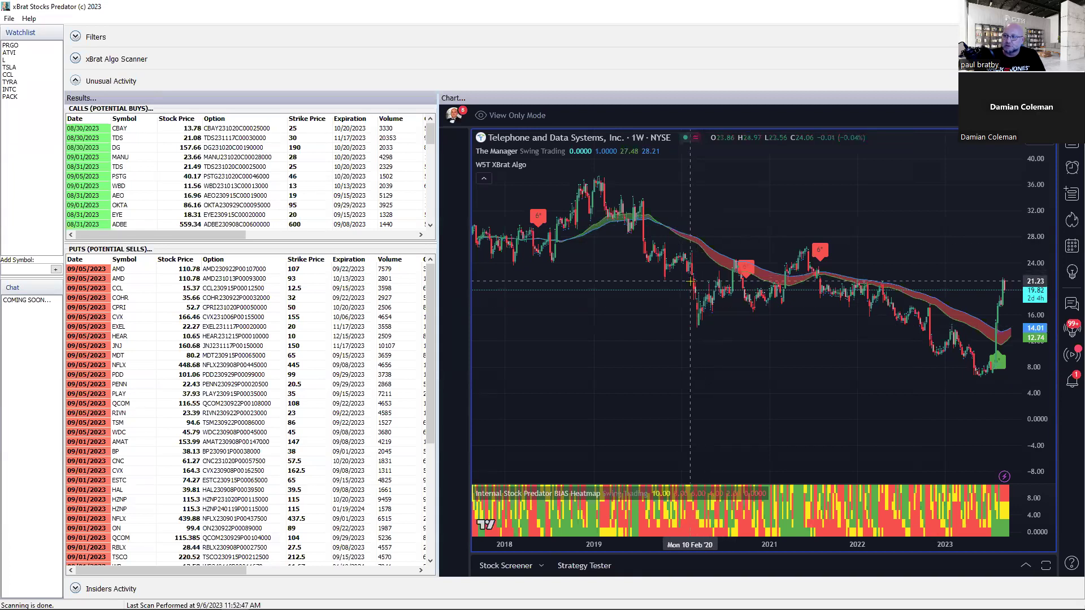
pyautogui.scroll(4, 837, 459)
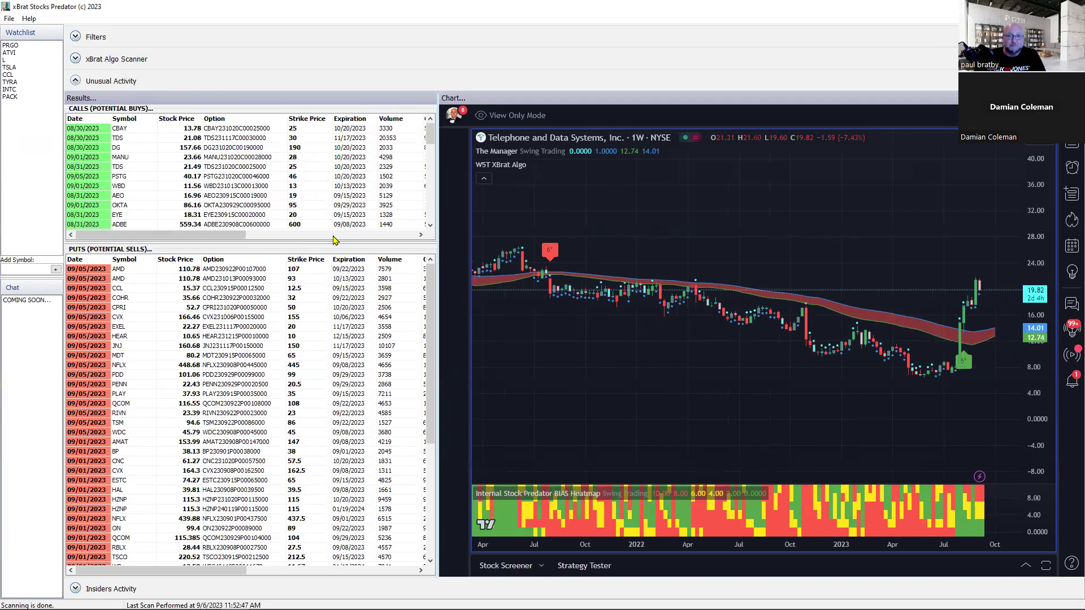
# - Enlarge the calls list so that more potential buys fit above the puts list
pyautogui.moveTo(333, 241); pyautogui.dragTo(333, 263)
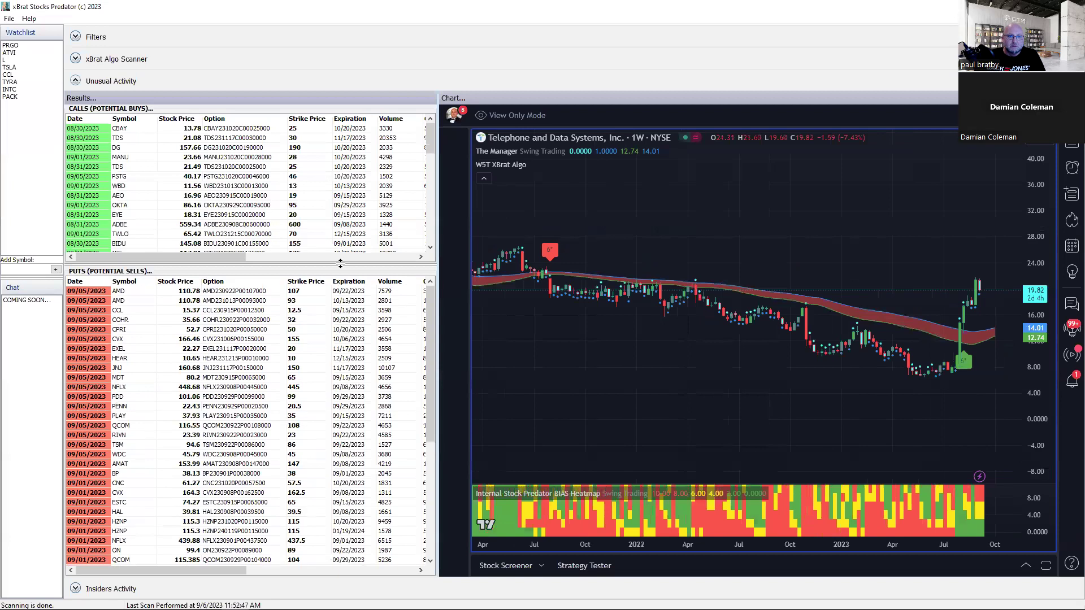
# - Return to the xBrat Algo Scanner results and load the daily NIO chart from the sell signals ranked -6
pyautogui.moveTo(904, 545); pyautogui.dragTo(797, 543)
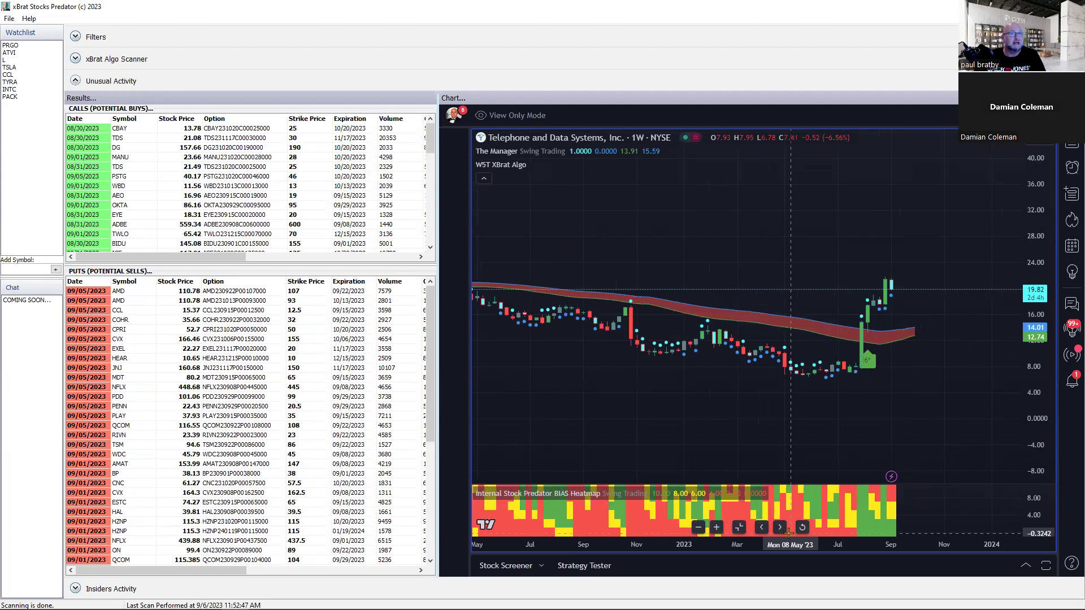
pyautogui.click(75, 58)
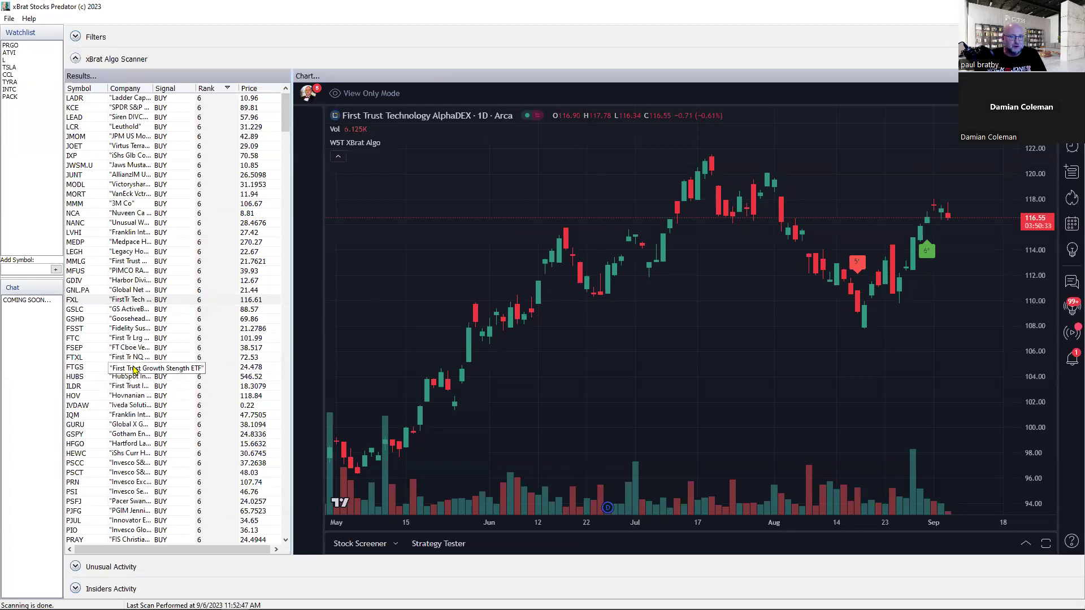
pyautogui.moveTo(285, 116); pyautogui.dragTo(281, 567)
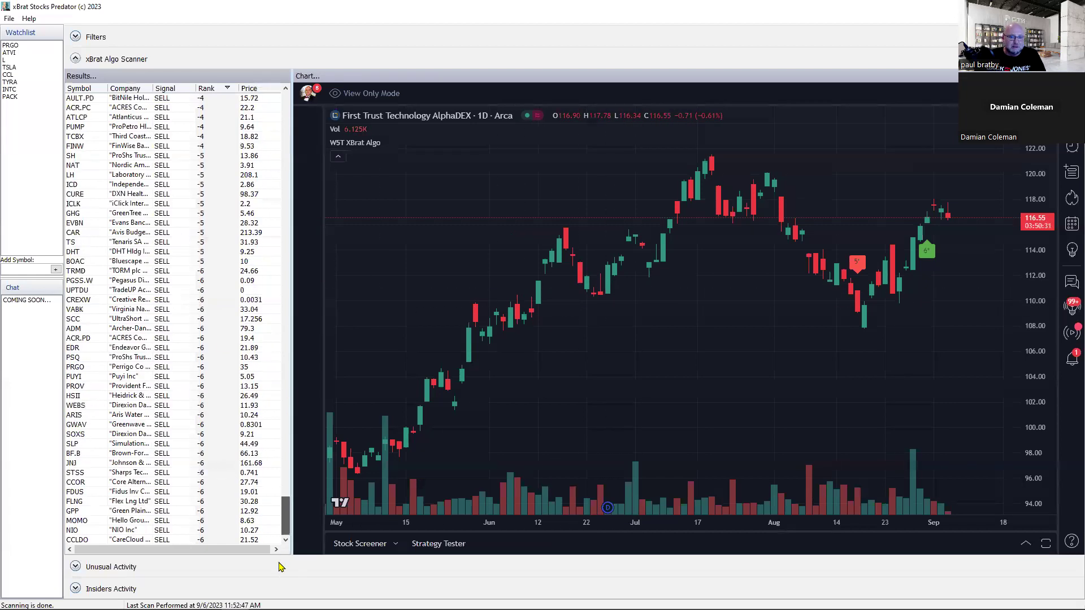
pyautogui.click(75, 531)
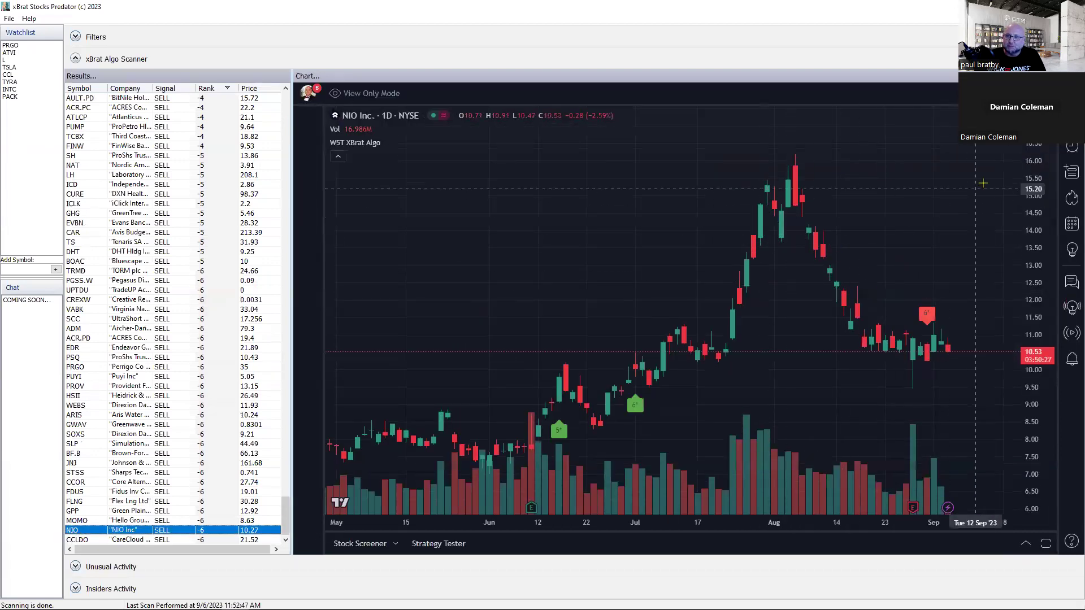
pyautogui.moveTo(1002, 183); pyautogui.dragTo(850, 180)
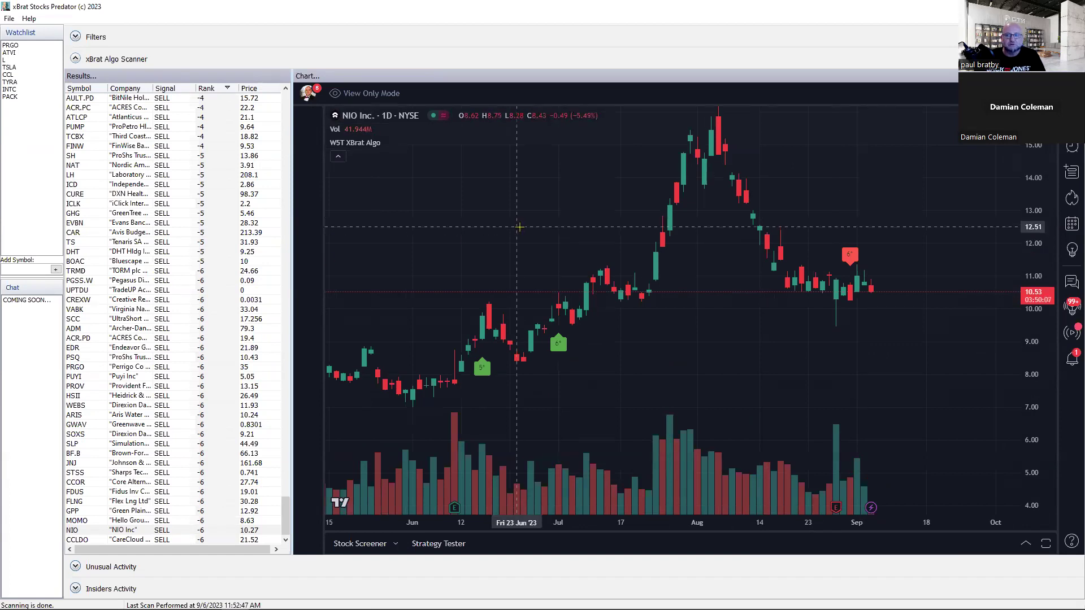
pyautogui.moveTo(697, 522); pyautogui.dragTo(792, 520)
pyautogui.scroll(9, 142, 315)
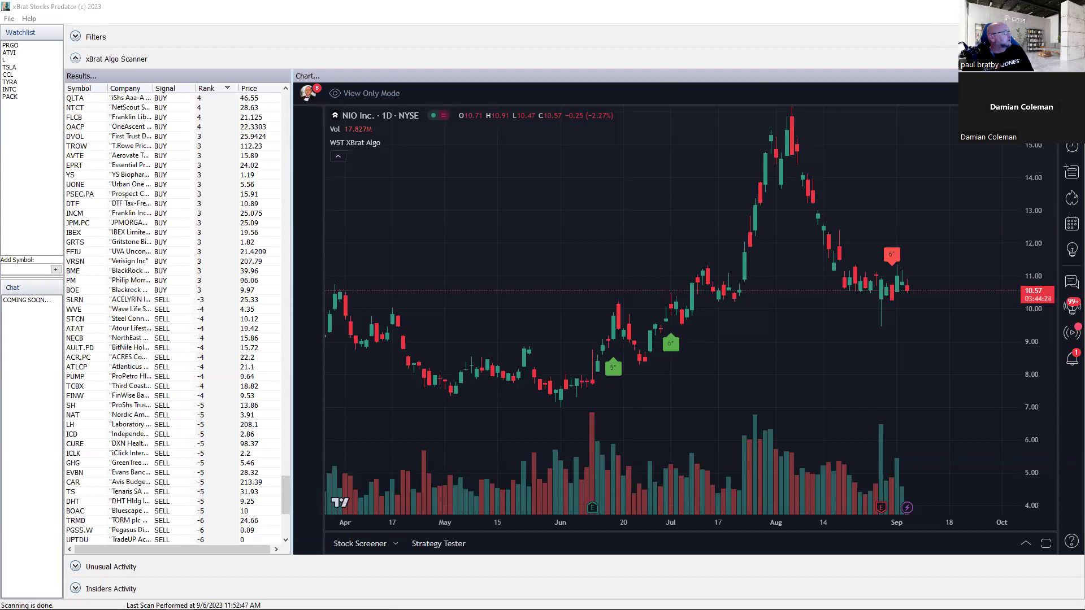
# - Switch to the NinjaTrader 10-minute GC 12-23 chart, maximize its window, and compress its price scale
pyautogui.moveTo(0, 45); pyautogui.dragTo(725, 45)
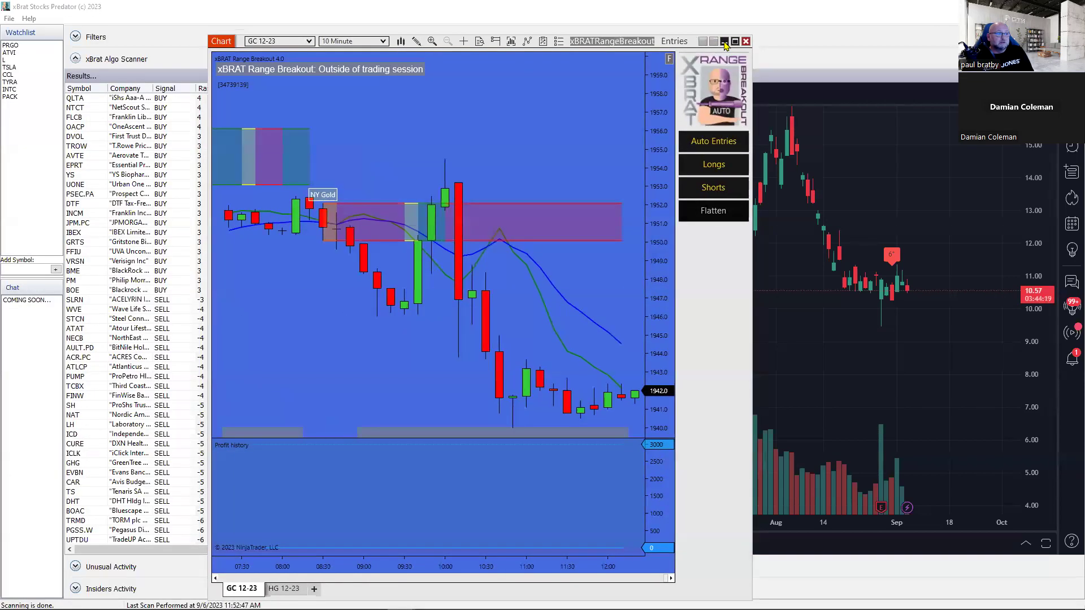
pyautogui.click(735, 42)
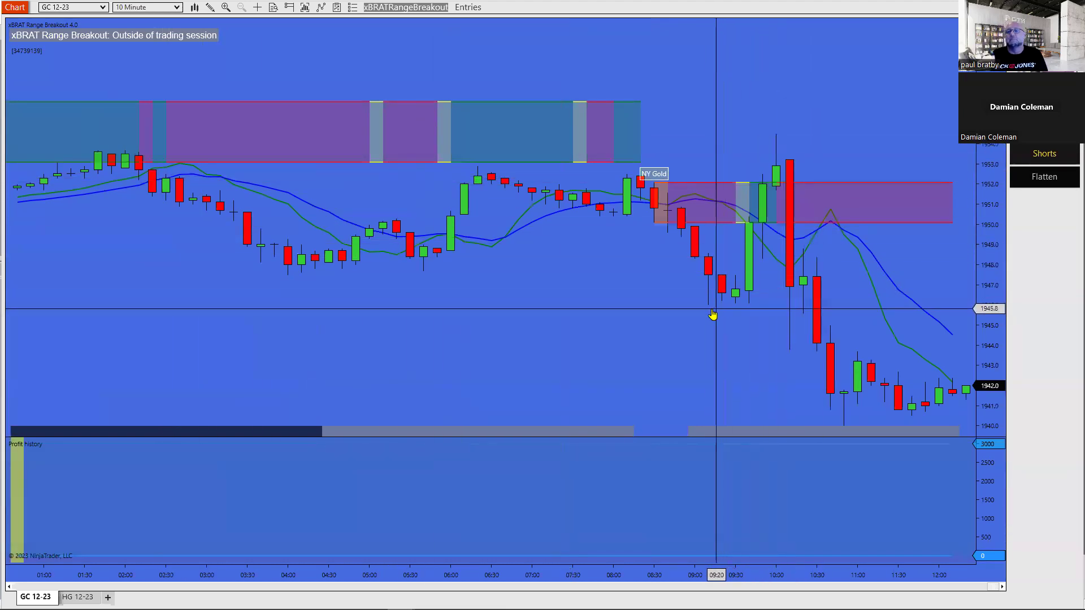
pyautogui.scroll(-5, 714, 315)
pyautogui.moveTo(983, 88); pyautogui.dragTo(980, 157)
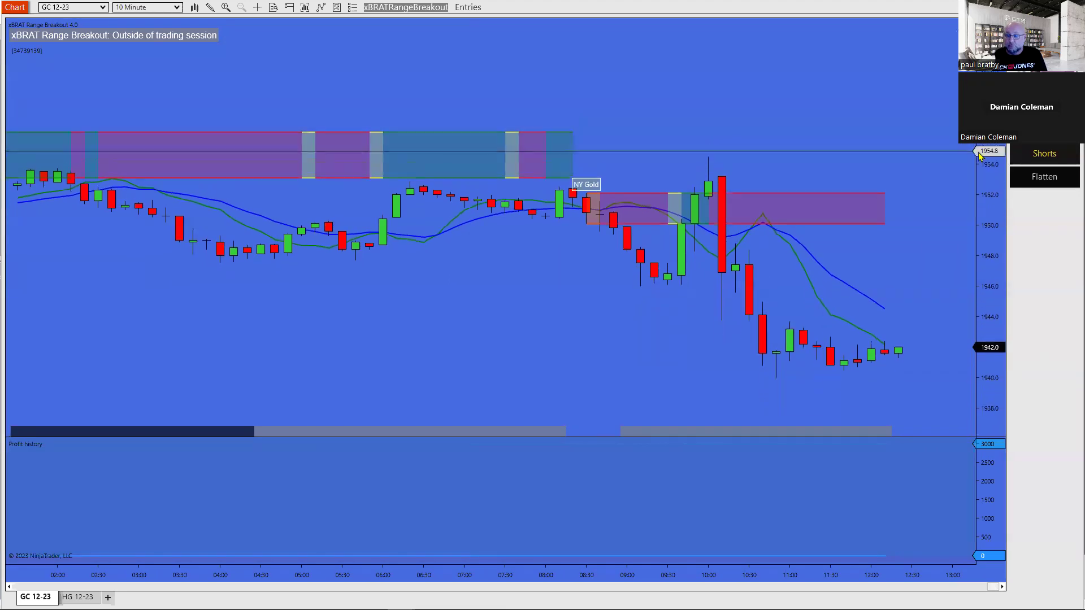
pyautogui.scroll(1, 789, 97)
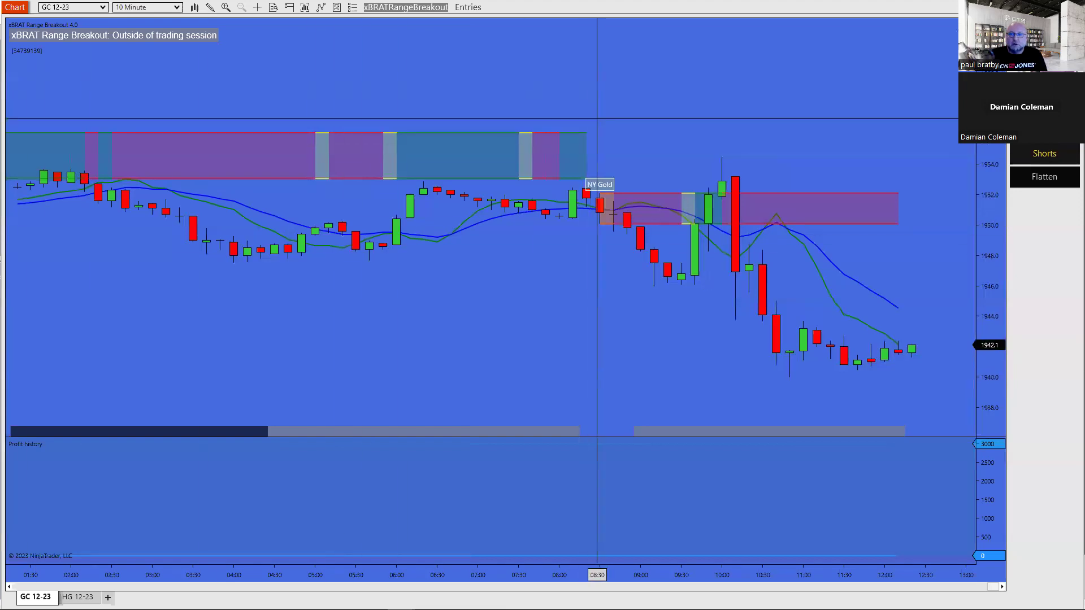
pyautogui.scroll(-2, 655, 122)
pyautogui.scroll(-3, 655, 122)
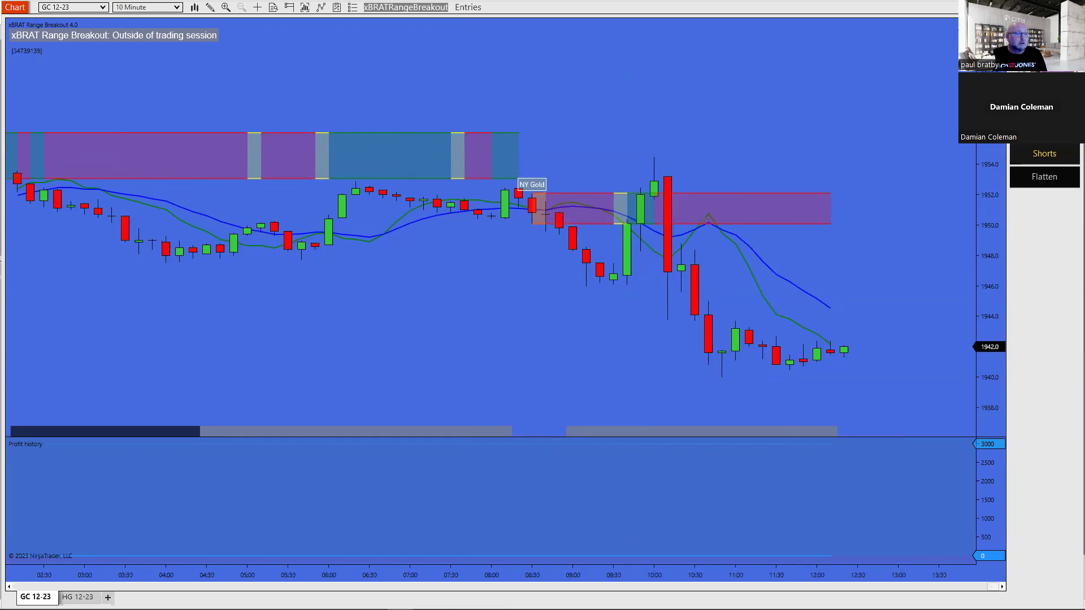
pyautogui.scroll(-1, 662, 100)
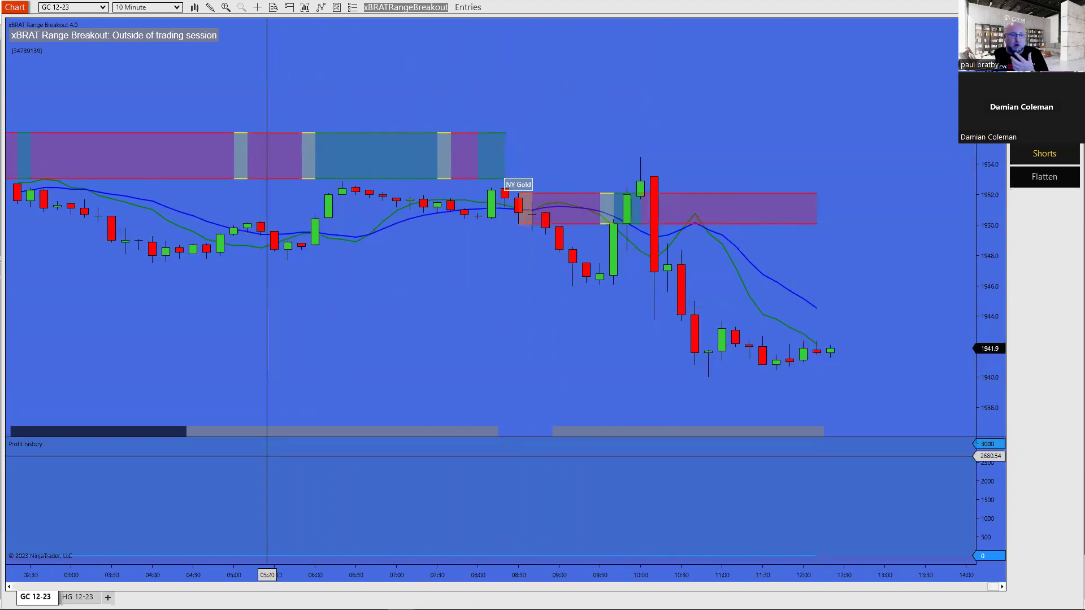
# - Open the chart's strategy settings, disable the configured xBRAT Range Breakout 4.0 strategy, and apply the change
pyautogui.rightClick(427, 268)
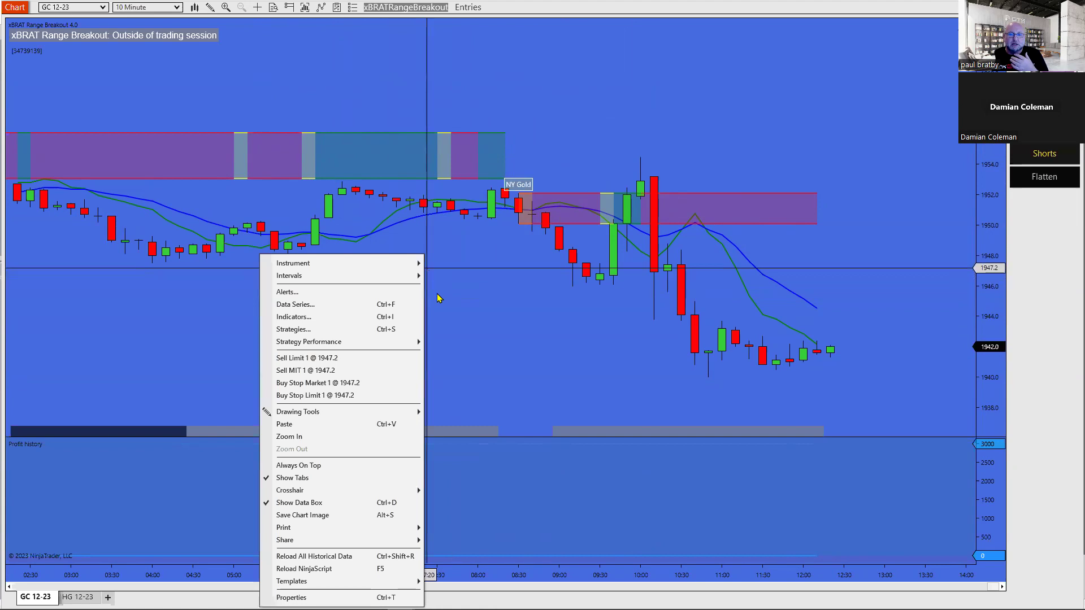
pyautogui.click(318, 330)
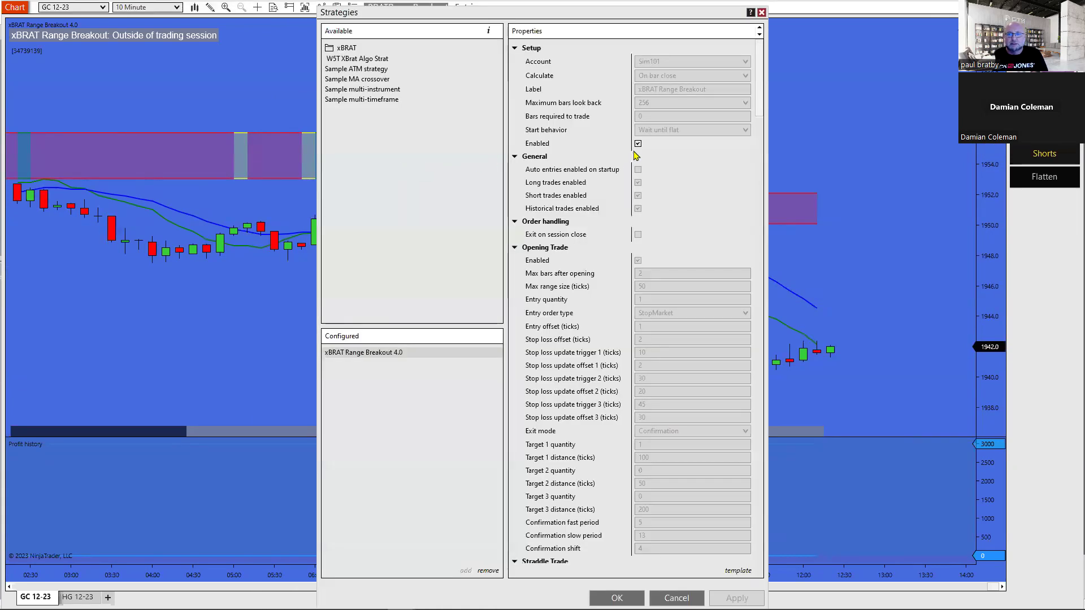
pyautogui.scroll(-3, 670, 209)
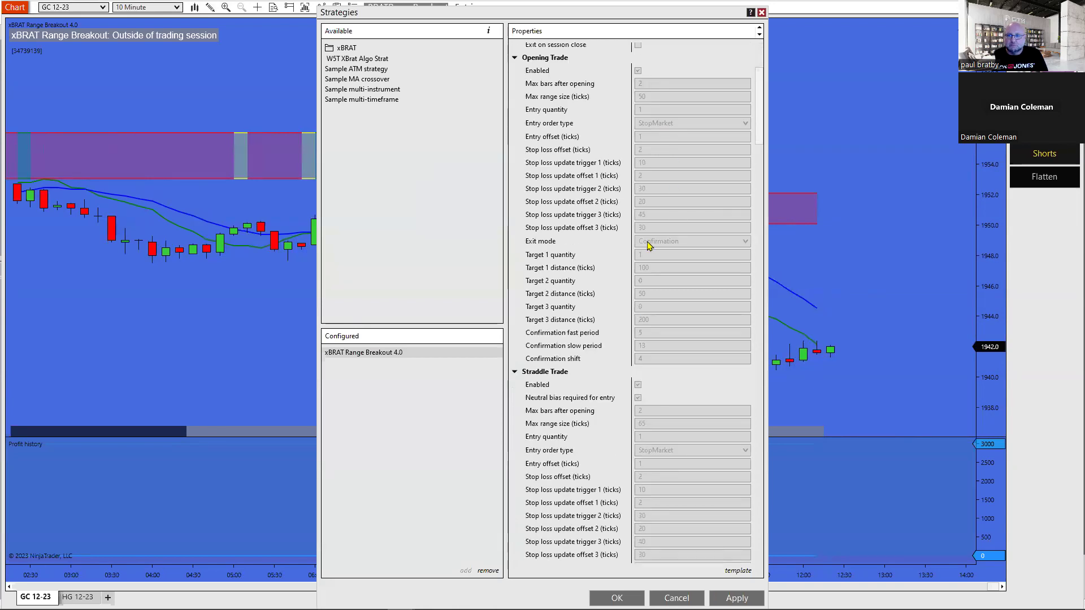
pyautogui.scroll(3, 644, 246)
pyautogui.scroll(-3, 653, 220)
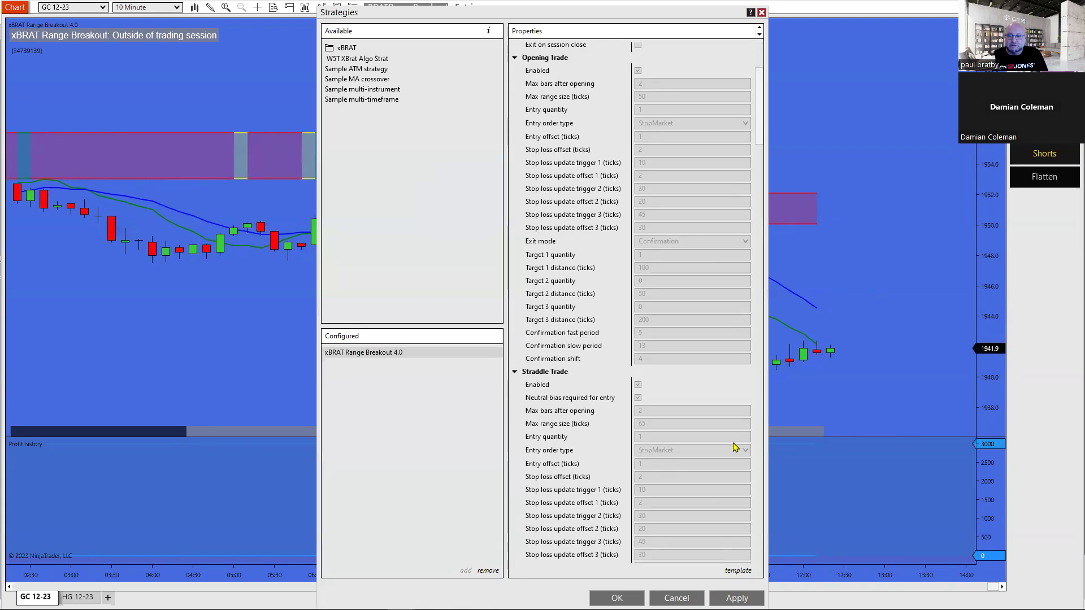
pyautogui.click(737, 597)
# - Set the trading sessions mode of xBRAT Range Breakout 4.0 to Disabled
pyautogui.scroll(-7, 650, 226)
pyautogui.scroll(7, 649, 231)
pyautogui.scroll(7, 644, 225)
pyautogui.scroll(-5, 644, 227)
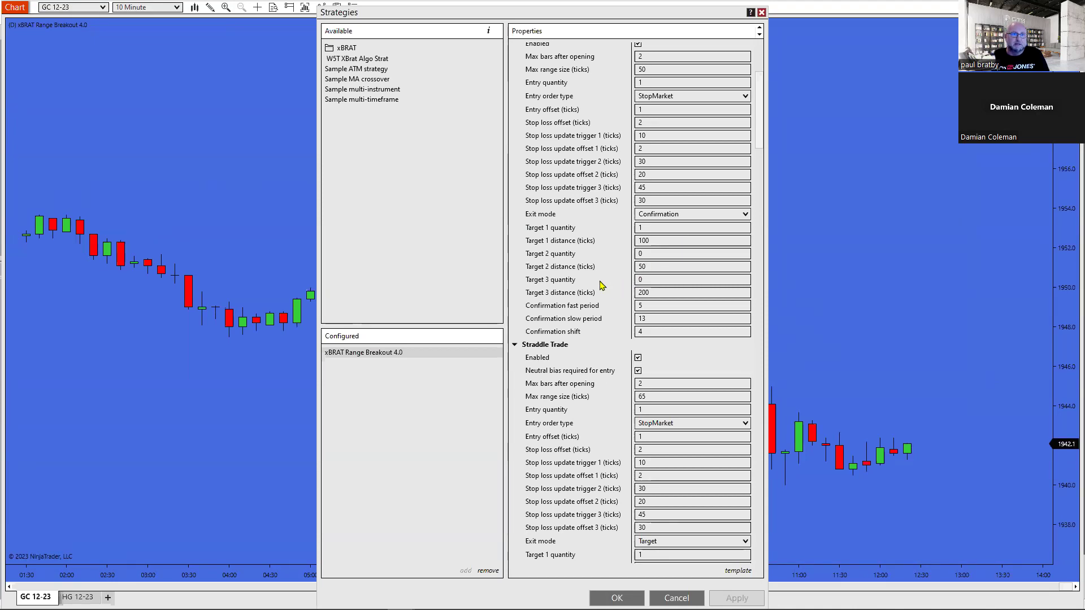
pyautogui.moveTo(602, 285)
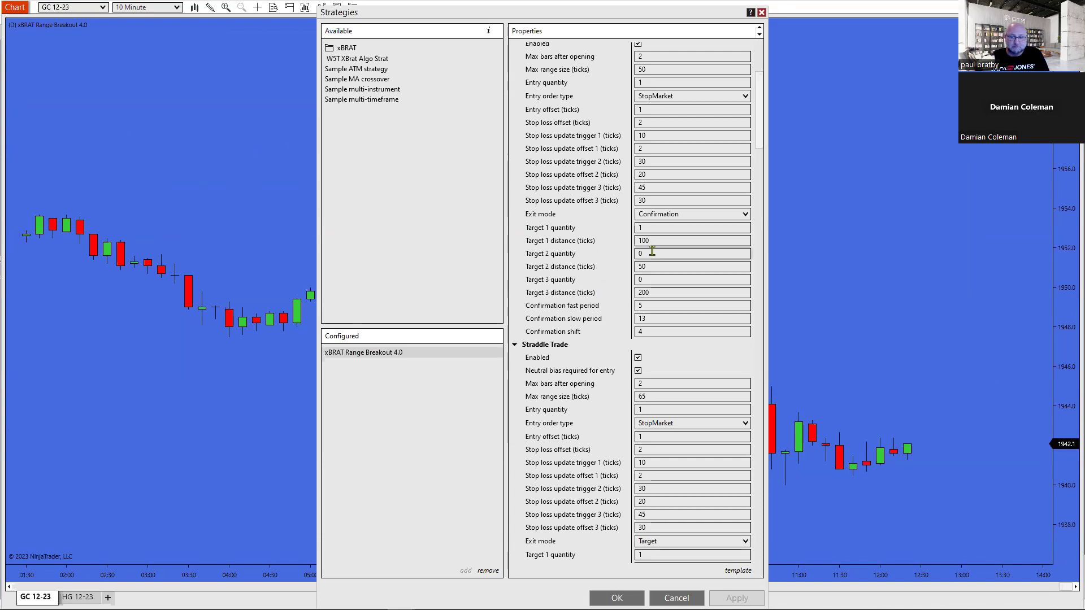
pyautogui.scroll(-4, 673, 277)
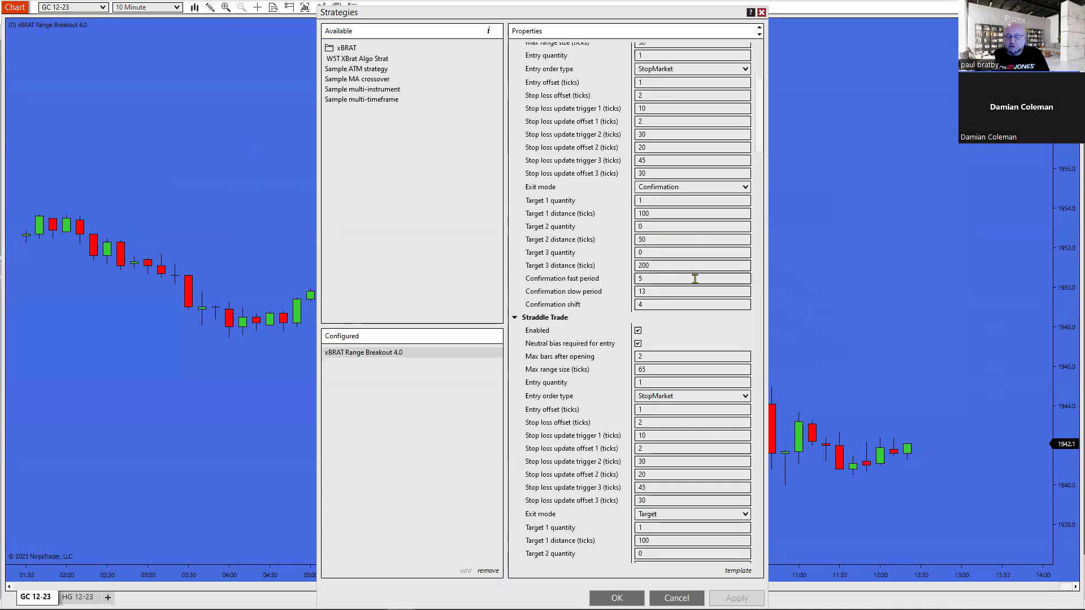
pyautogui.scroll(-20, 692, 315)
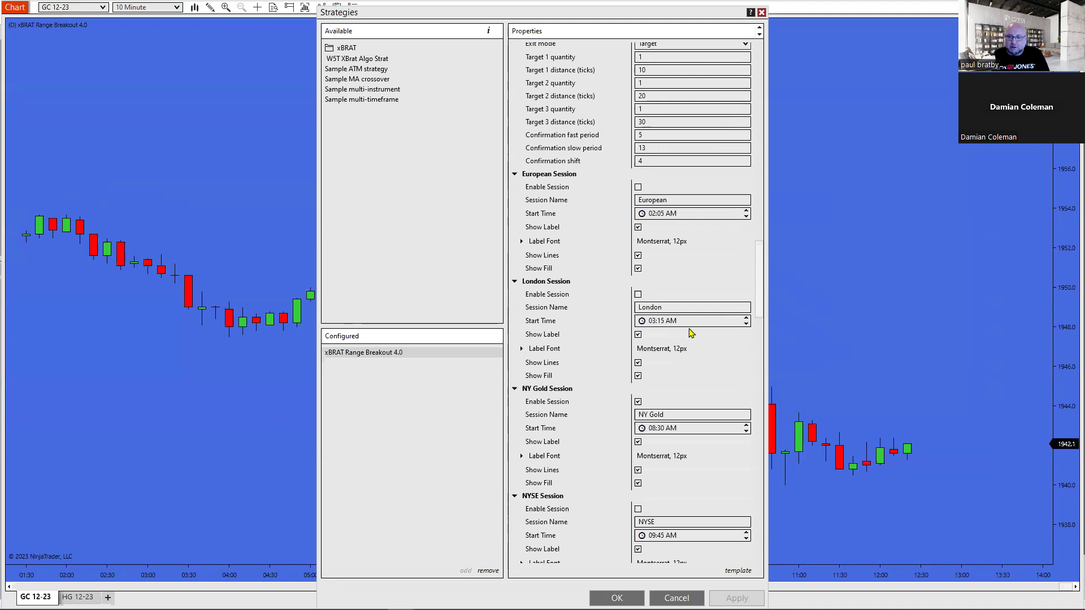
pyautogui.scroll(-15, 692, 333)
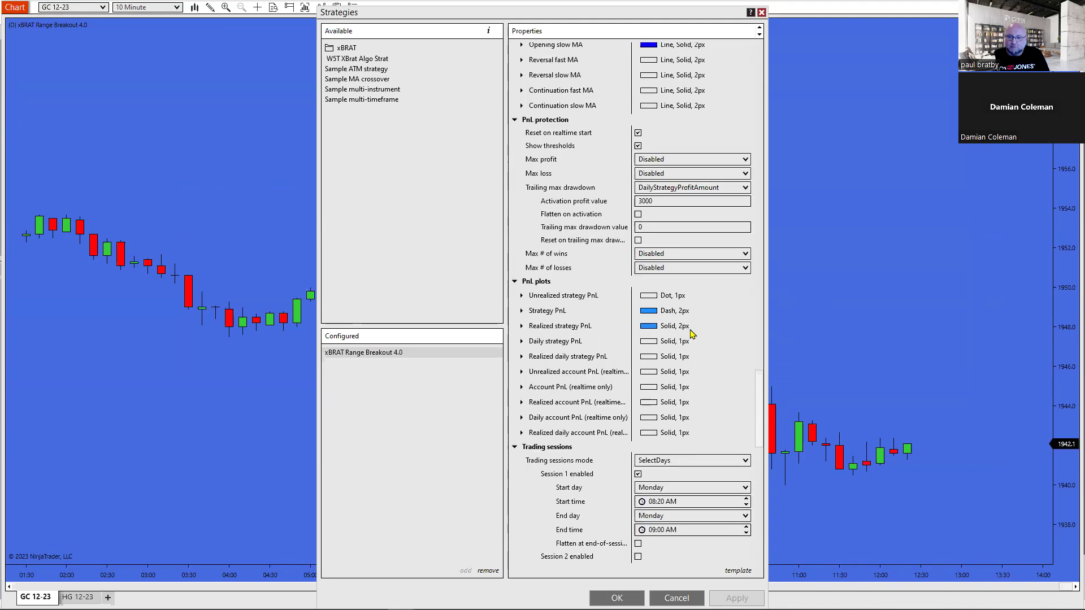
pyautogui.click(733, 352)
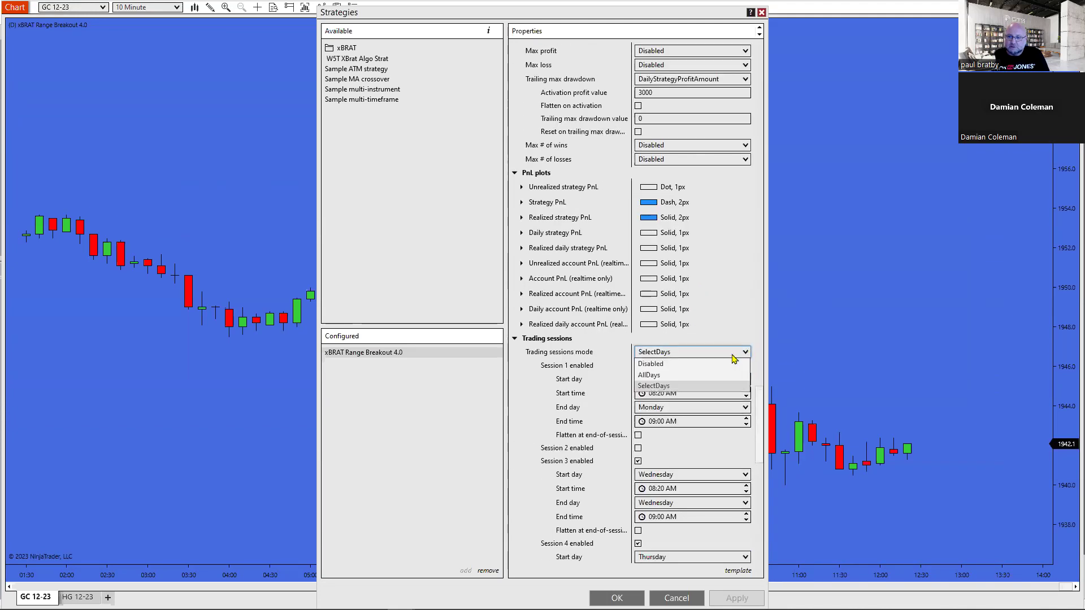
pyautogui.click(685, 368)
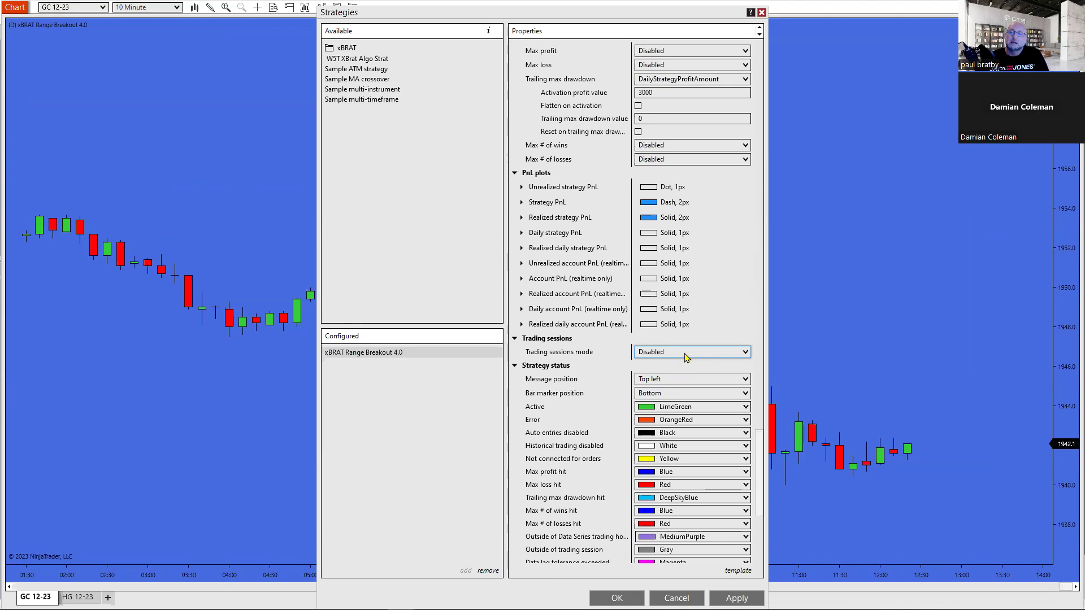
# - Review the strategy's properties from PnL protection back to the Setup, General and Opening Trade settings
pyautogui.scroll(1, 664, 419)
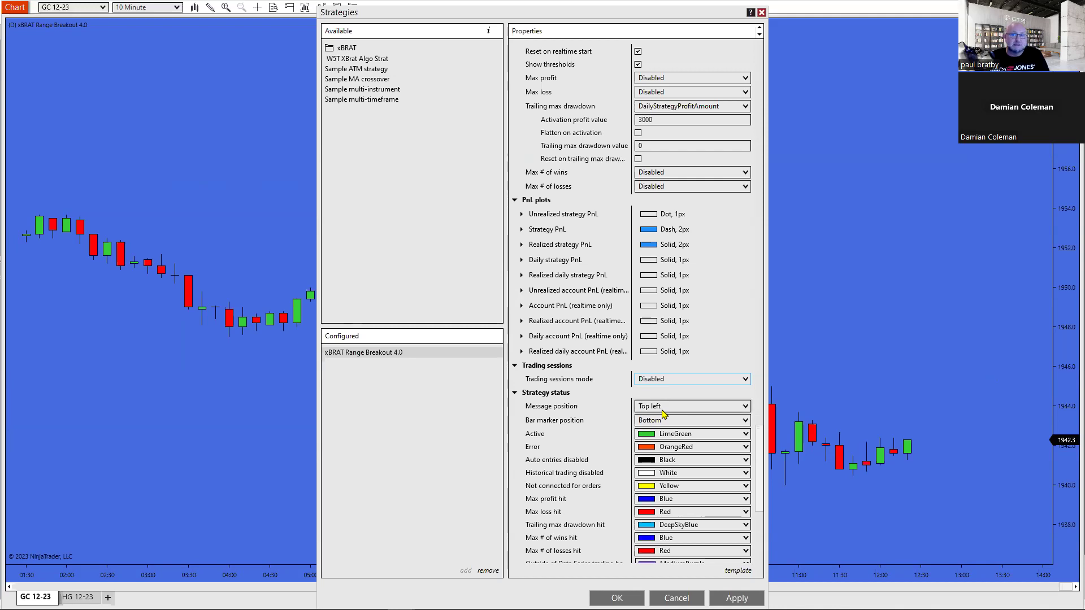
pyautogui.scroll(5, 669, 352)
pyautogui.scroll(20, 669, 352)
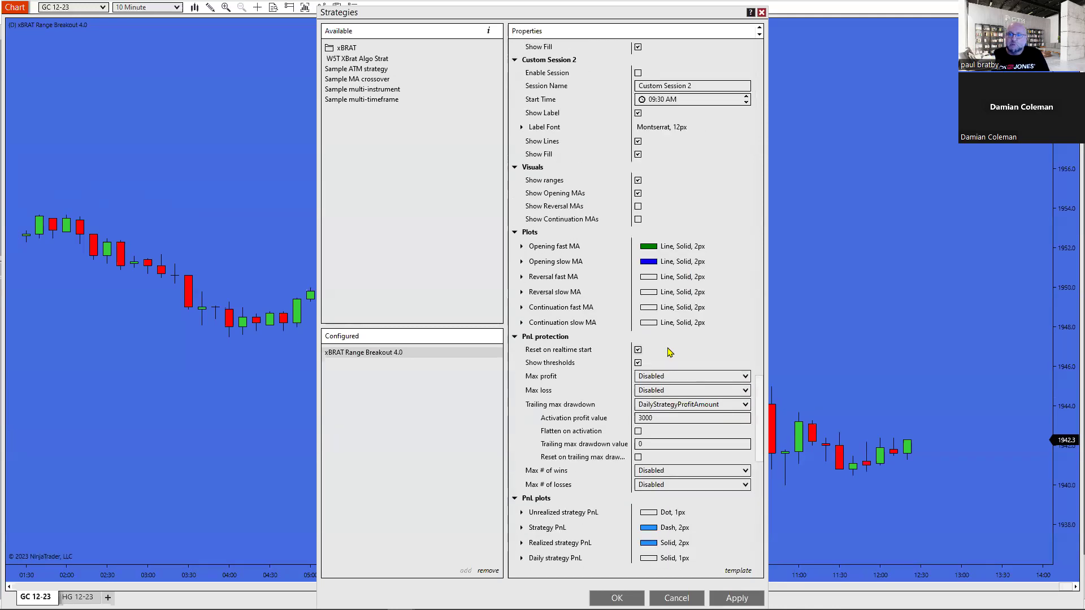
pyautogui.scroll(20, 669, 364)
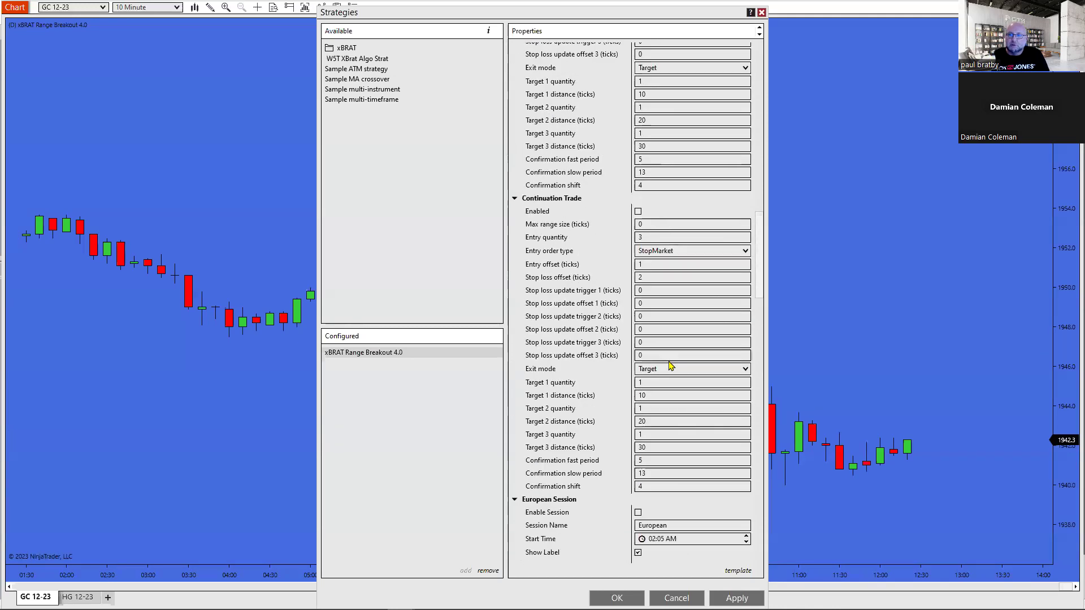
pyautogui.scroll(10, 671, 360)
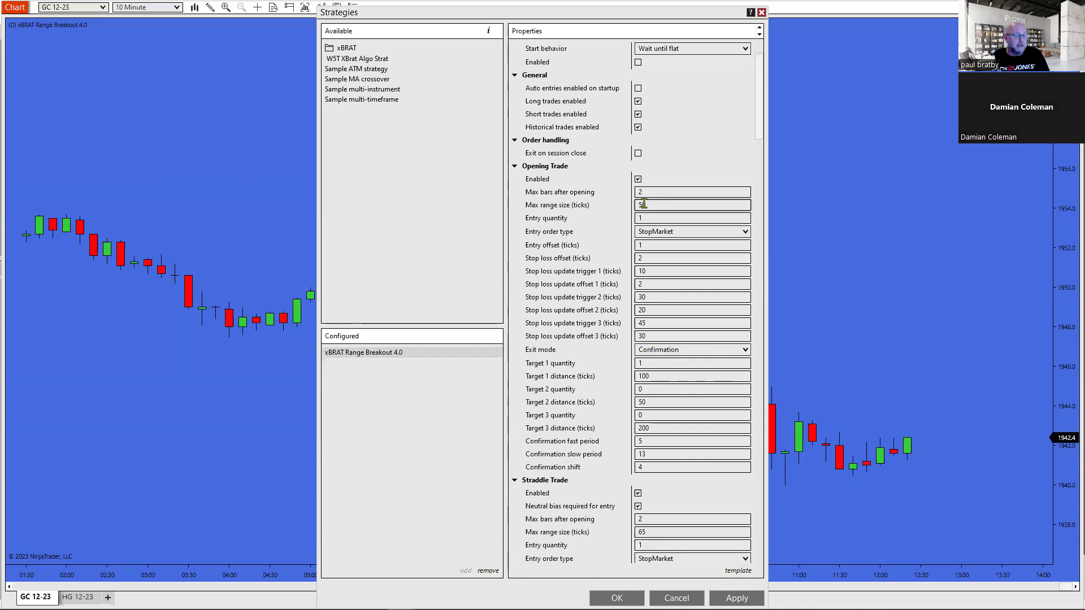
pyautogui.scroll(-3, 538, 283)
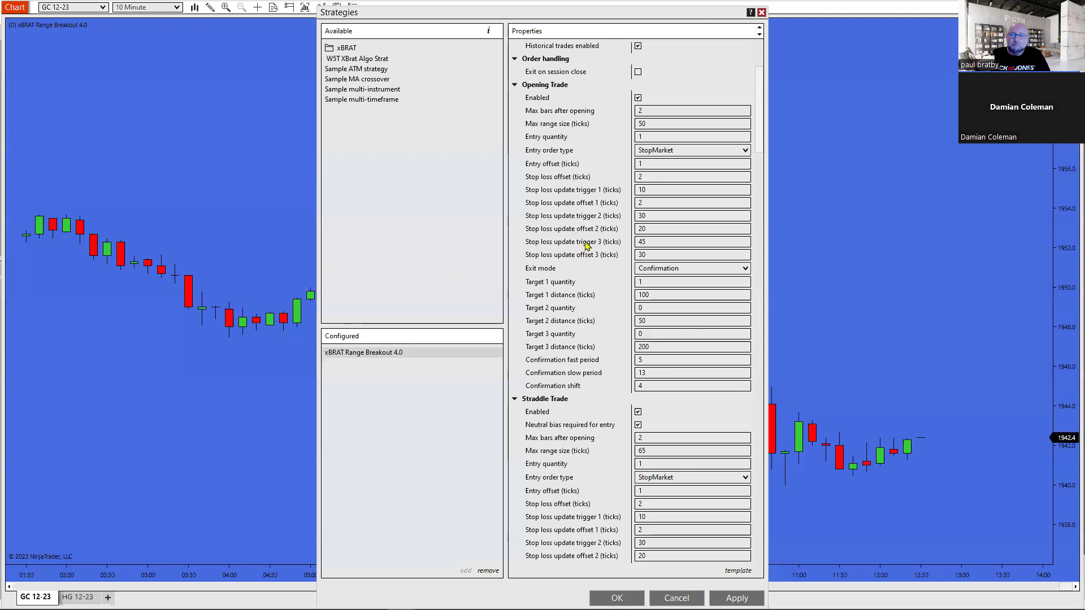
pyautogui.scroll(5, 615, 265)
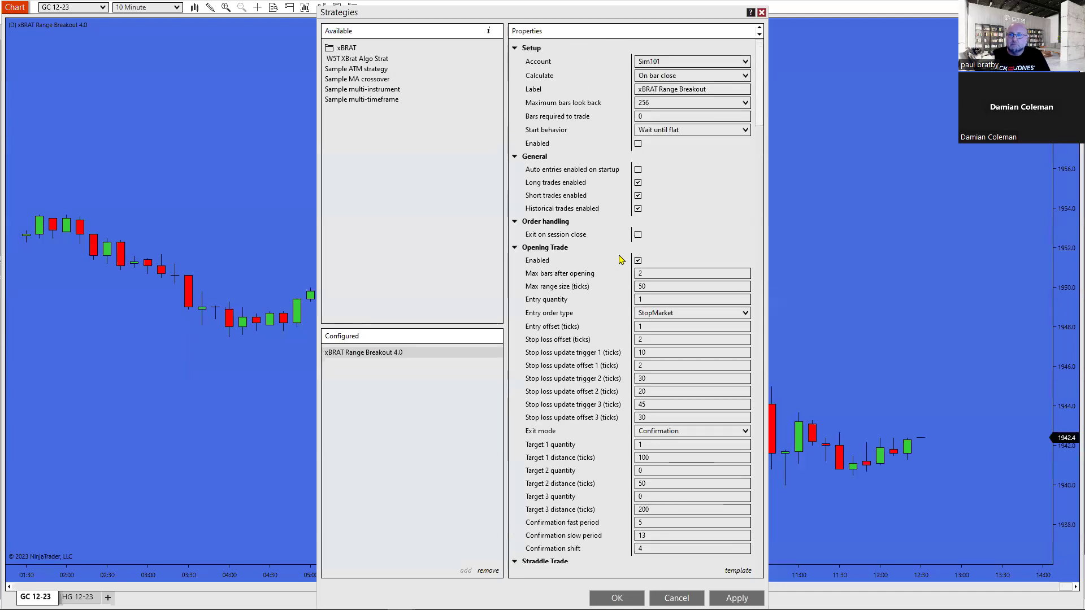
pyautogui.scroll(-2, 619, 260)
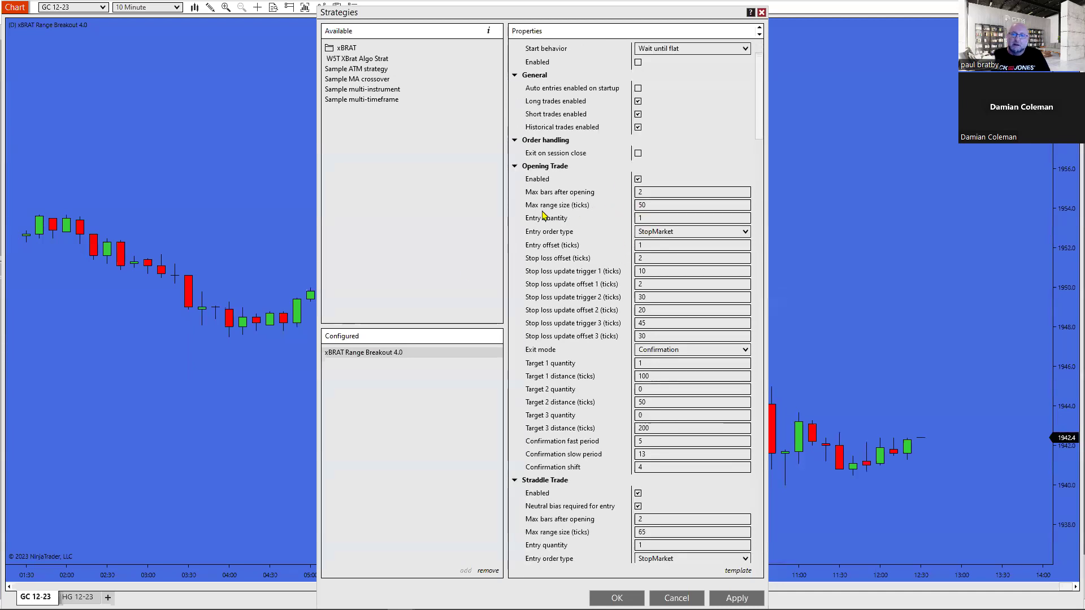
# - Go through the Opening Trade's max range size, entry quantity and target 1 quantity, keeping StopMarket as the entry order type
pyautogui.doubleClick(642, 206)
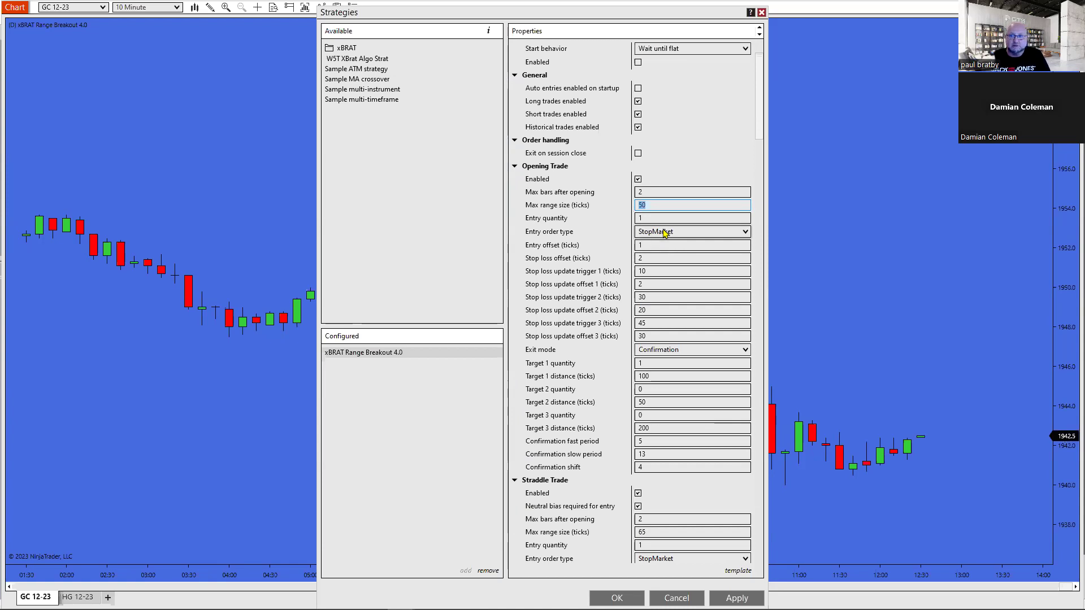
pyautogui.scroll(-1, 659, 232)
pyautogui.click(655, 192)
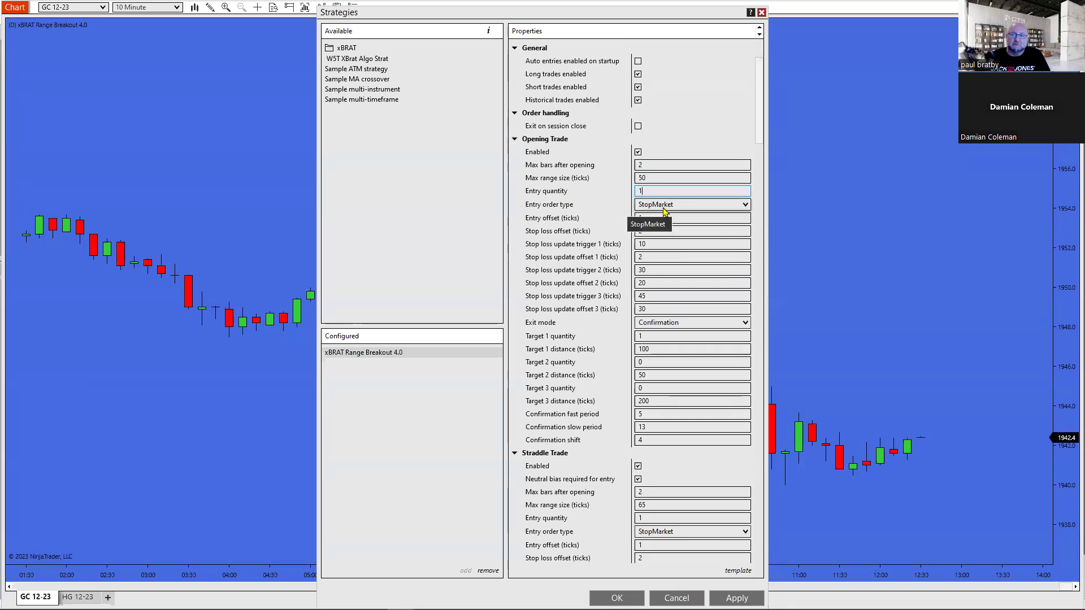
pyautogui.click(746, 206)
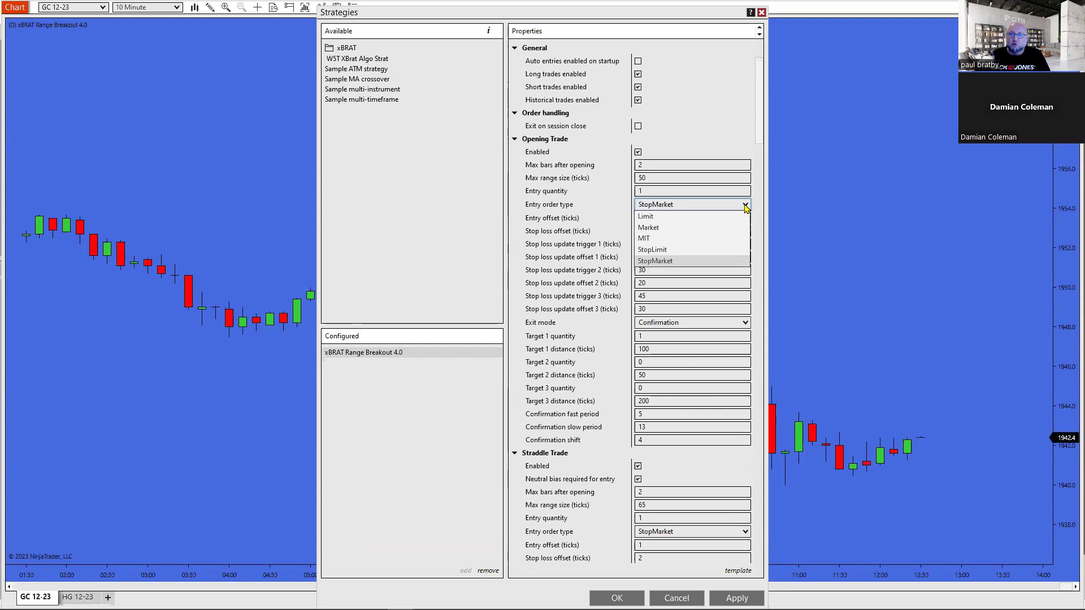
pyautogui.click(662, 260)
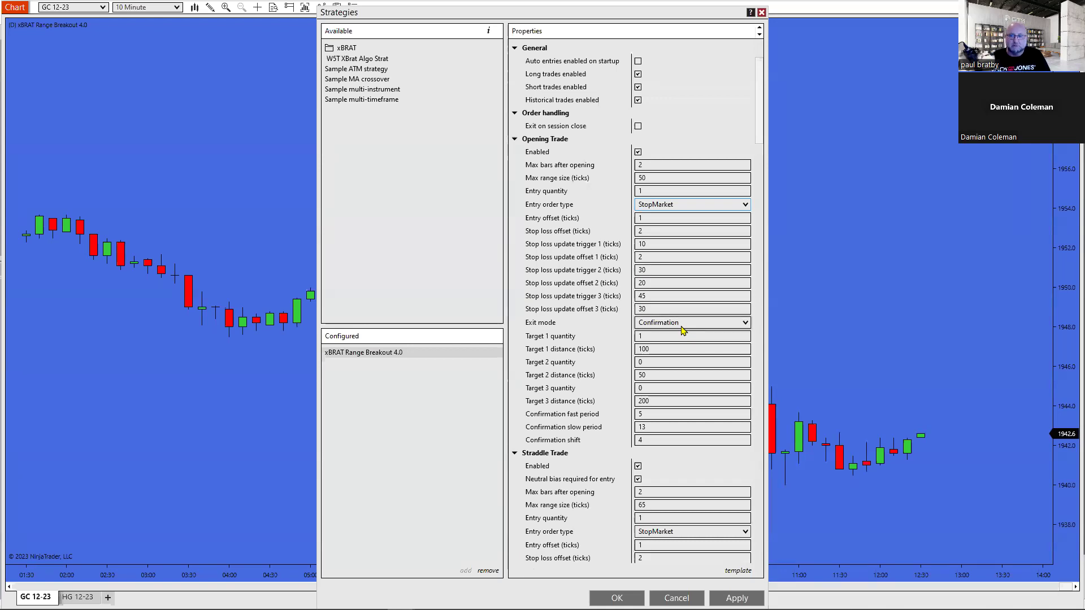
pyautogui.click(652, 337)
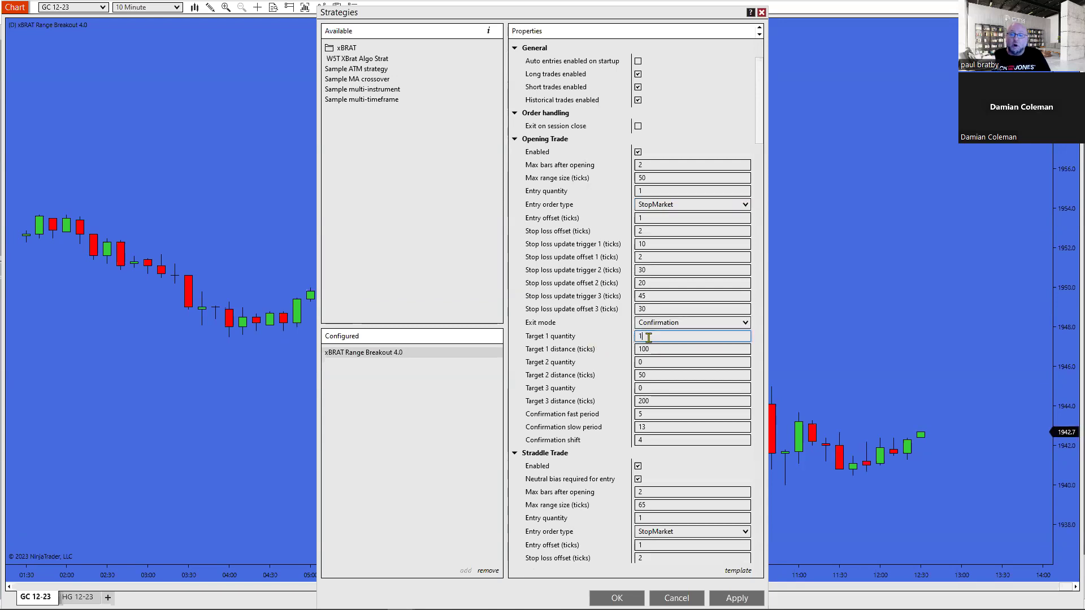
# - Review the strategy's properties from the Opening Trade's target 1 distance through the other trade types, sessions and PnL settings to the strategy status
pyautogui.click(642, 349)
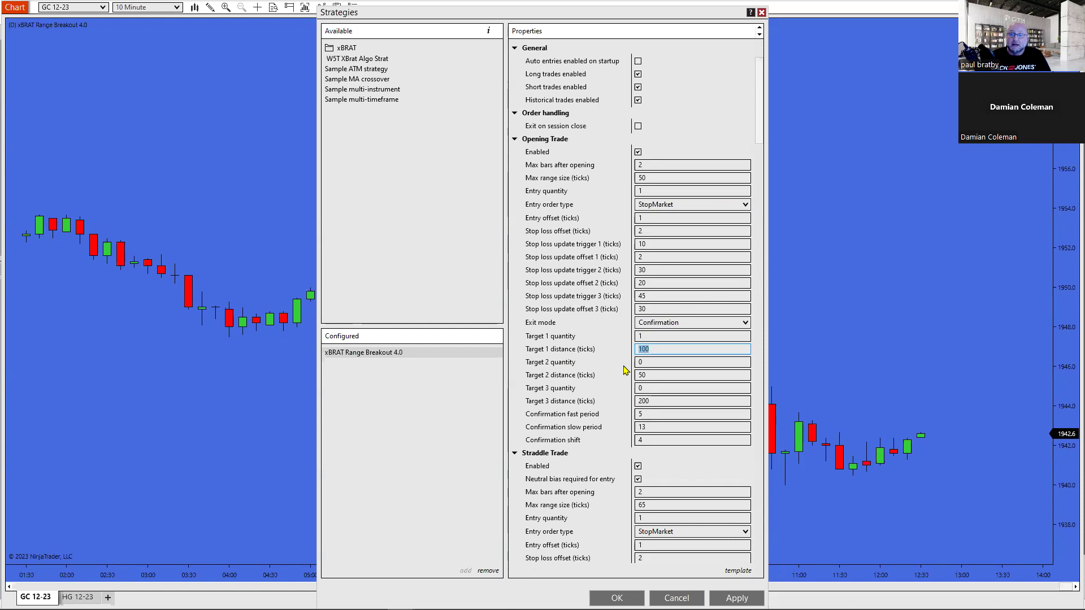
pyautogui.scroll(-6, 625, 369)
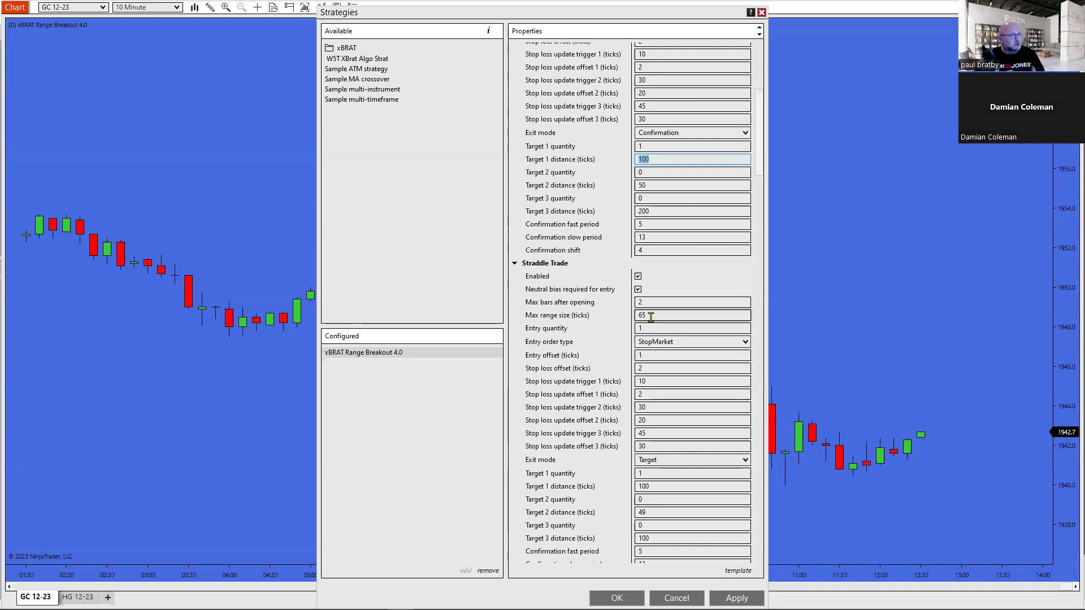
pyautogui.scroll(-6, 672, 340)
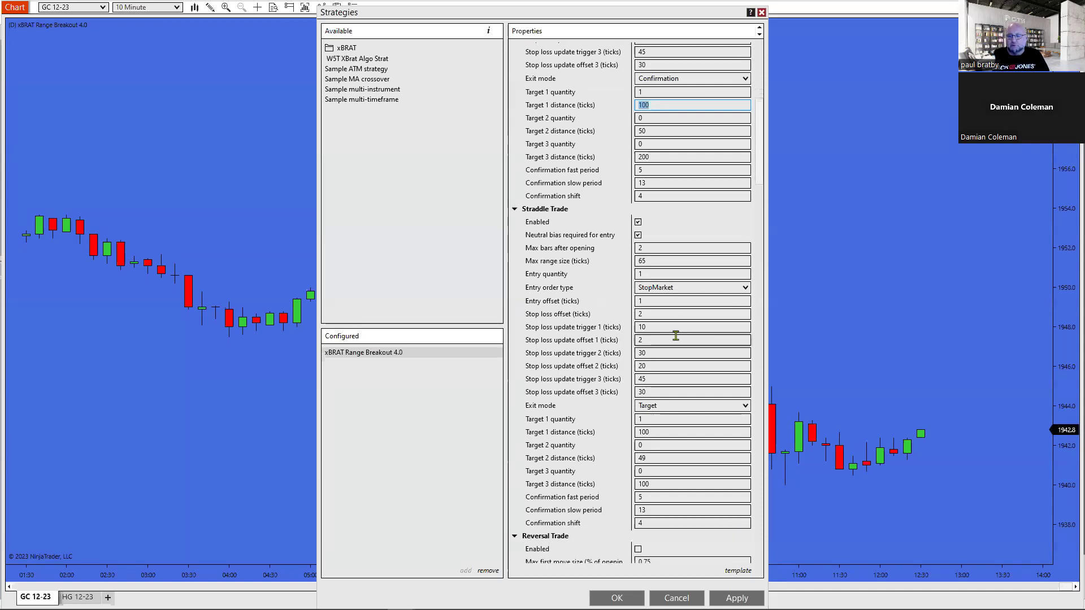
pyautogui.scroll(-7, 675, 346)
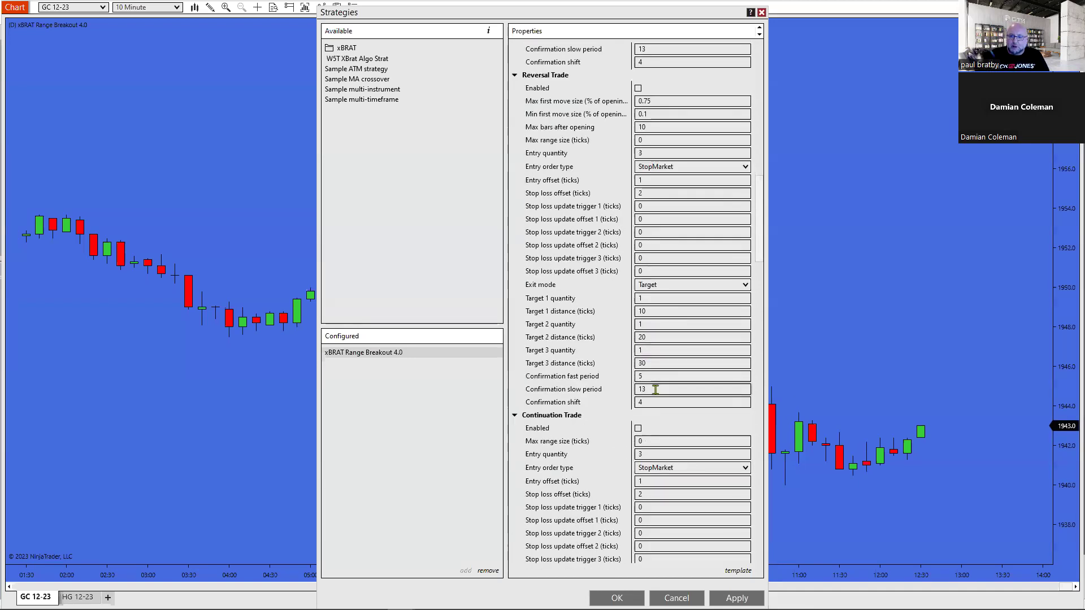
pyautogui.scroll(-9, 678, 327)
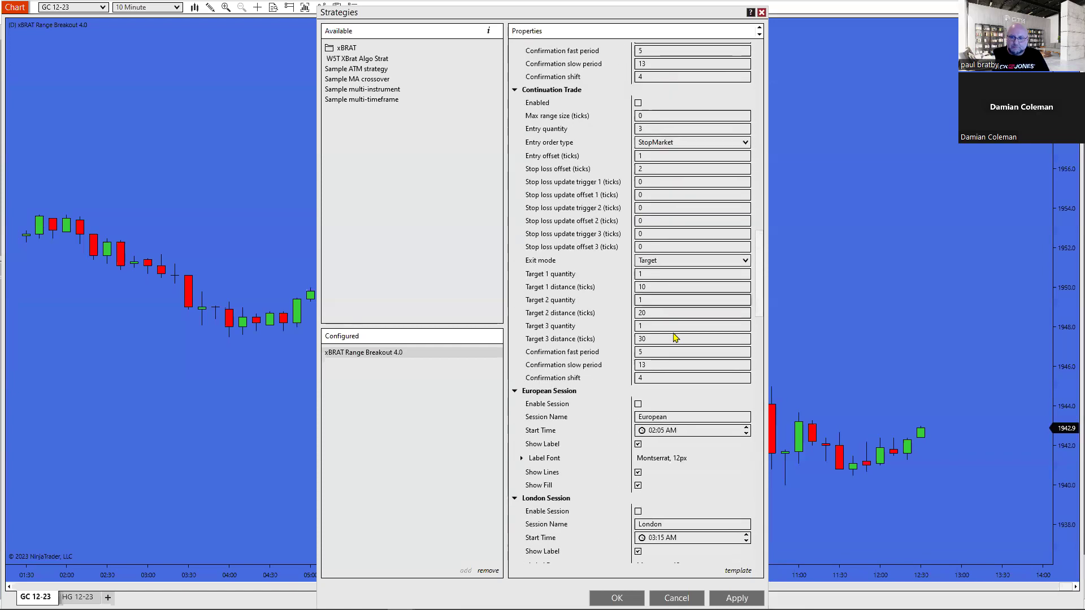
pyautogui.scroll(-6, 676, 337)
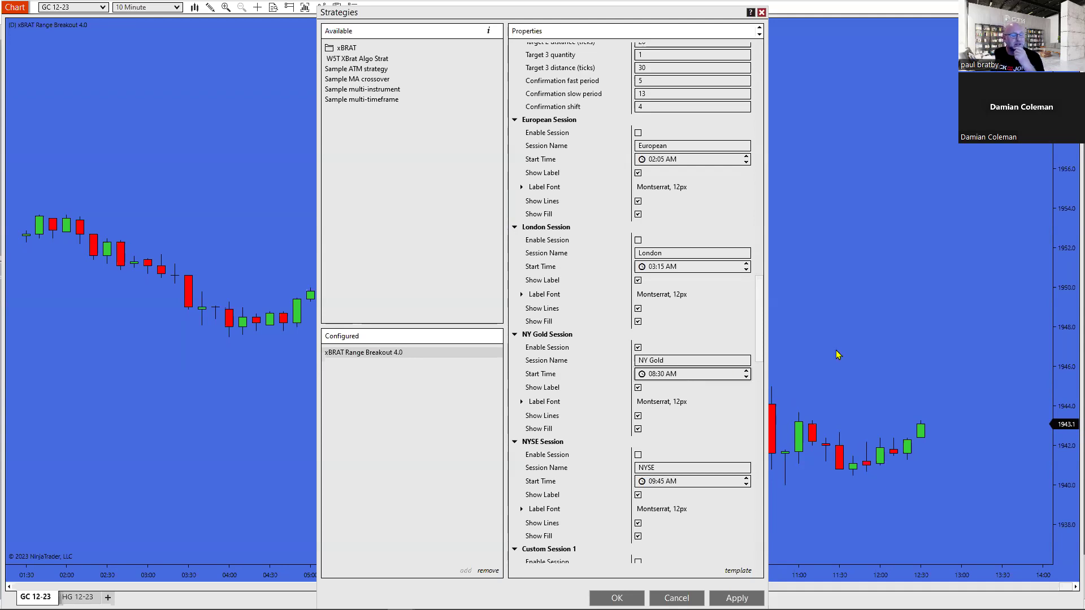
pyautogui.scroll(-3, 667, 303)
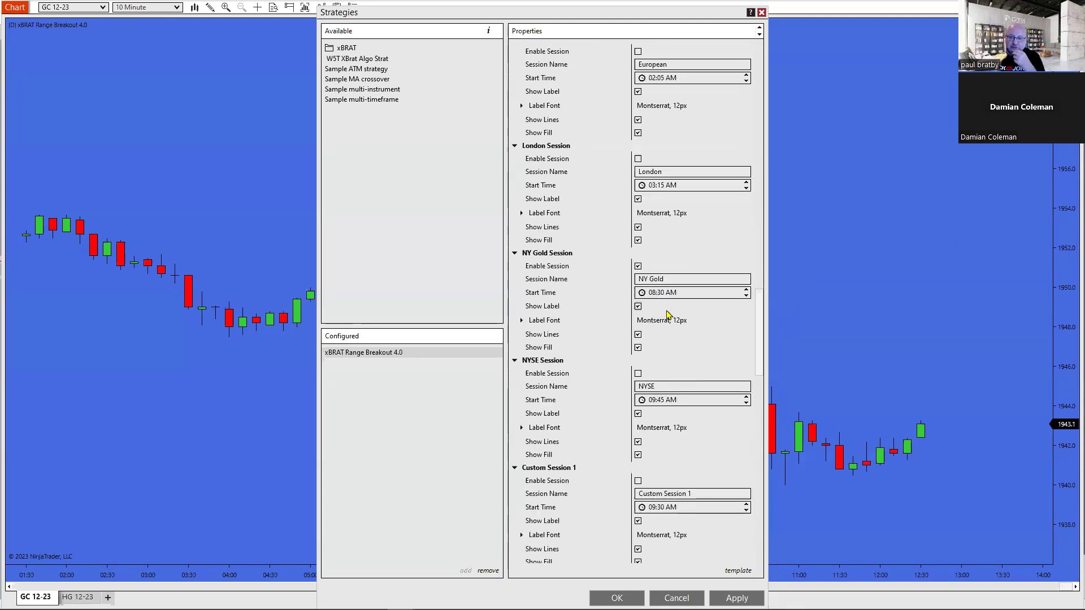
pyautogui.scroll(-20, 666, 360)
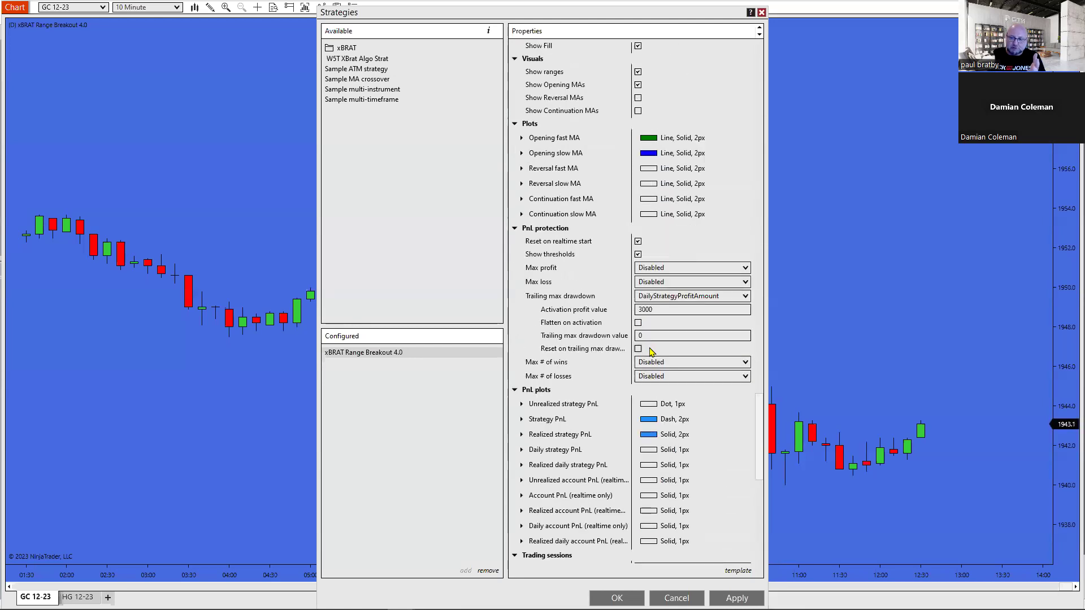
pyautogui.scroll(-5, 652, 352)
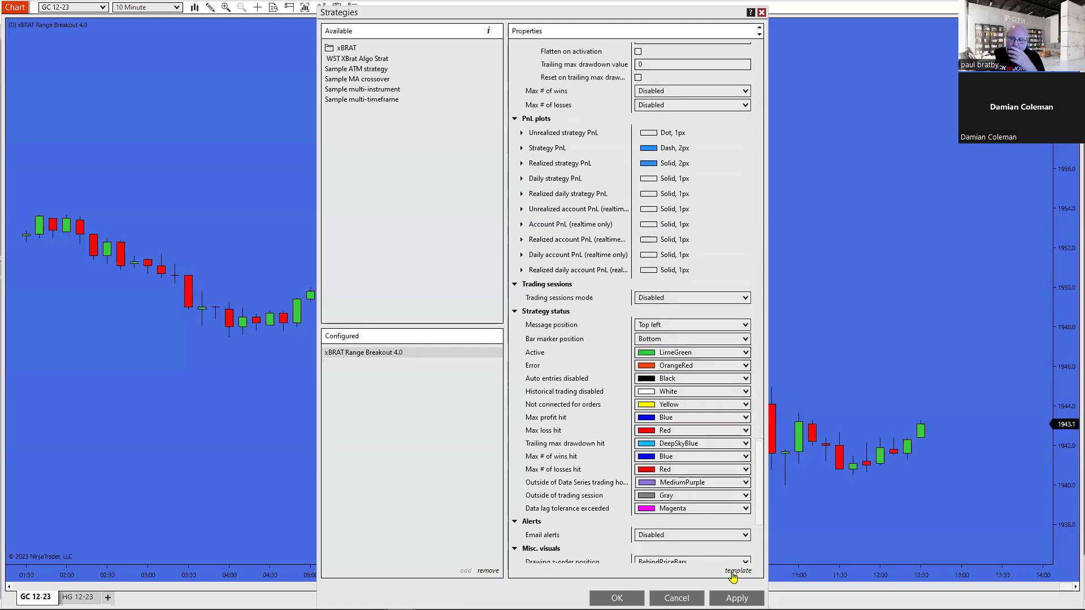
# - Apply the edited settings, re-enable the xBRAT Range Breakout 4.0 strategy, accept the order confirmation notice, and close the strategy settings
pyautogui.click(737, 598)
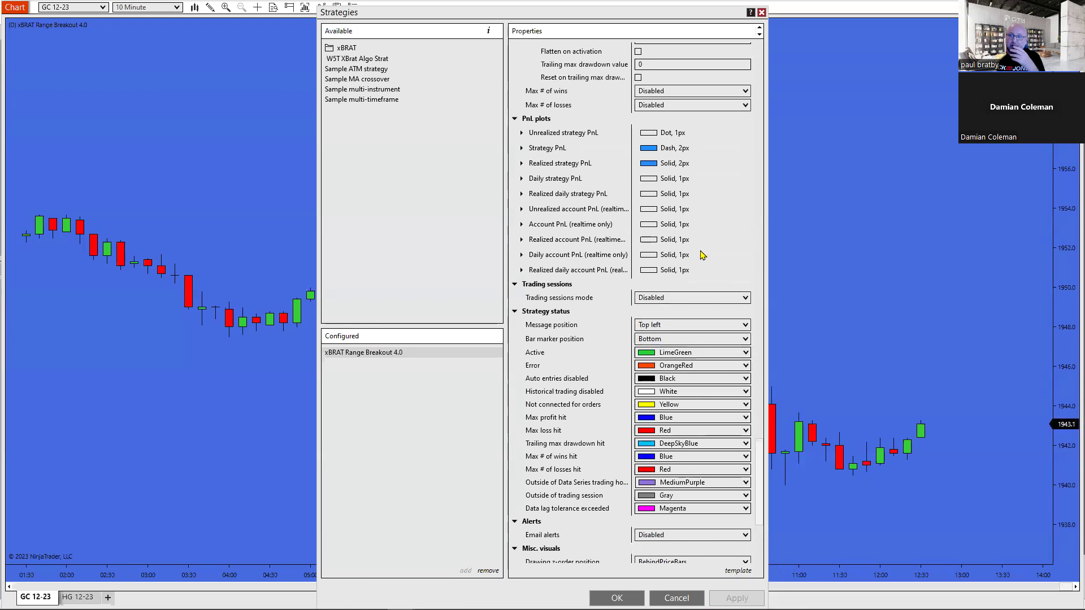
pyautogui.scroll(7, 704, 252)
pyautogui.scroll(20, 711, 244)
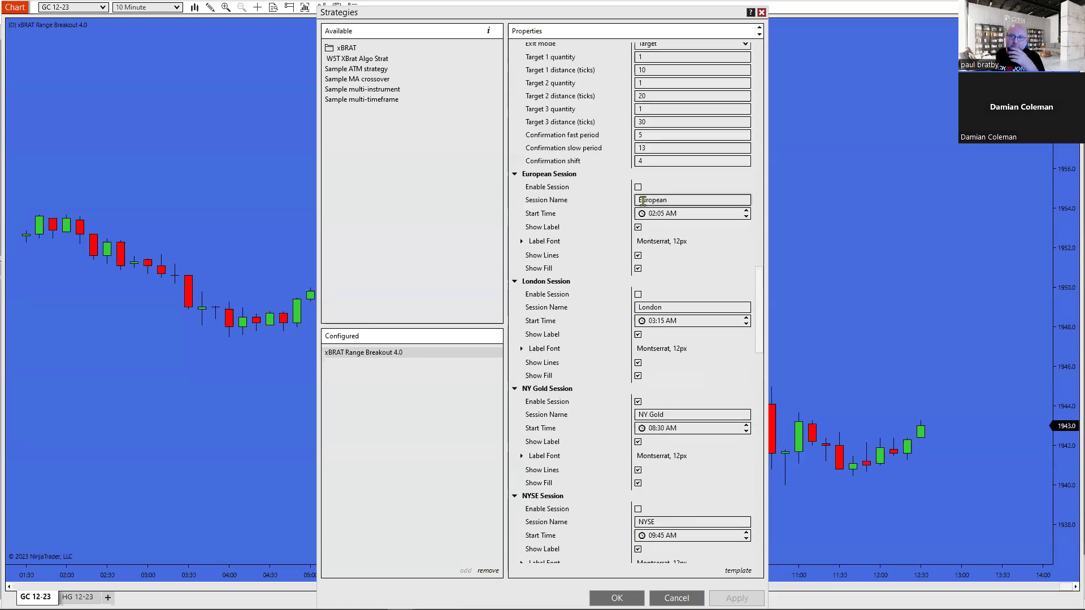
pyautogui.scroll(20, 644, 206)
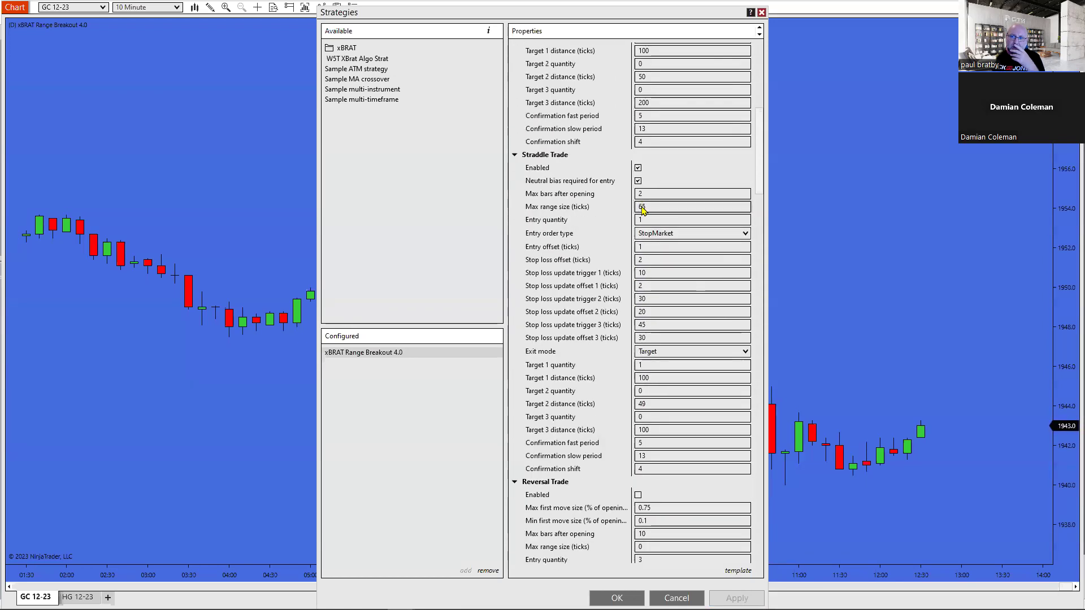
pyautogui.scroll(1, 641, 210)
pyautogui.click(638, 143)
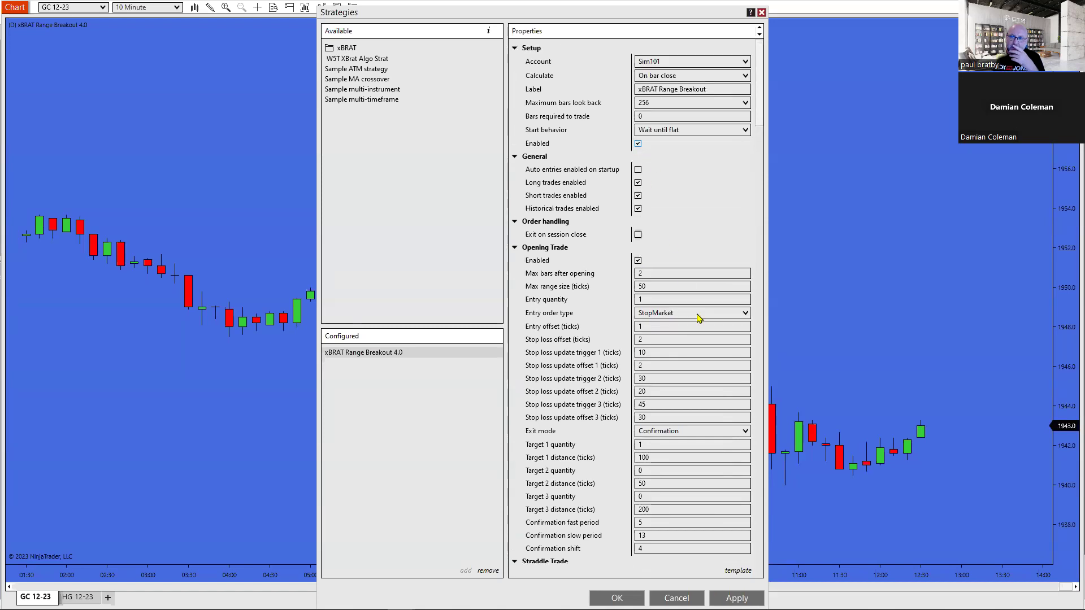
pyautogui.click(737, 598)
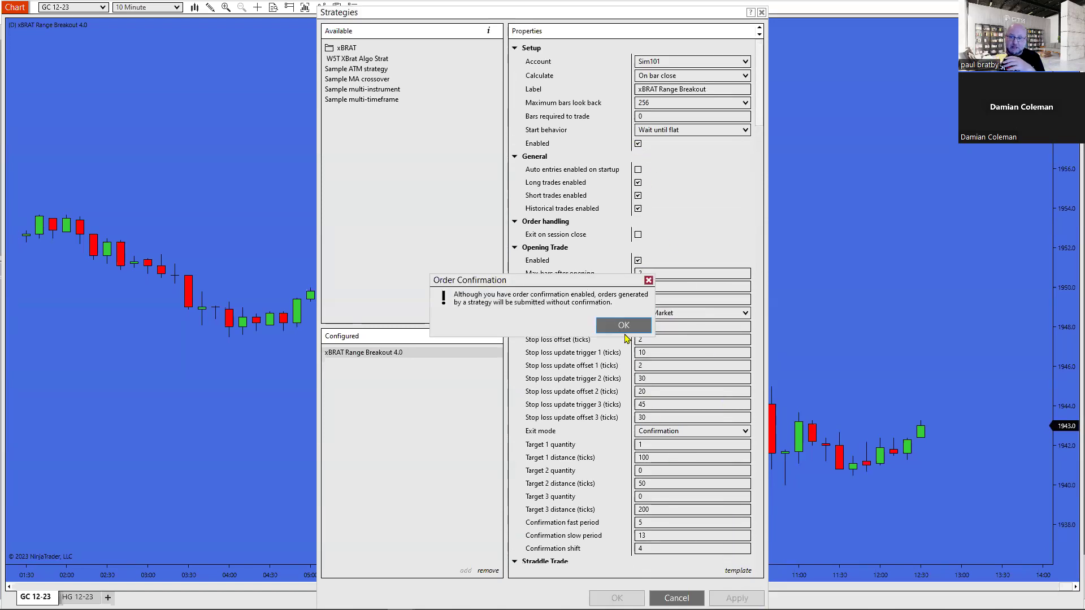
pyautogui.click(624, 330)
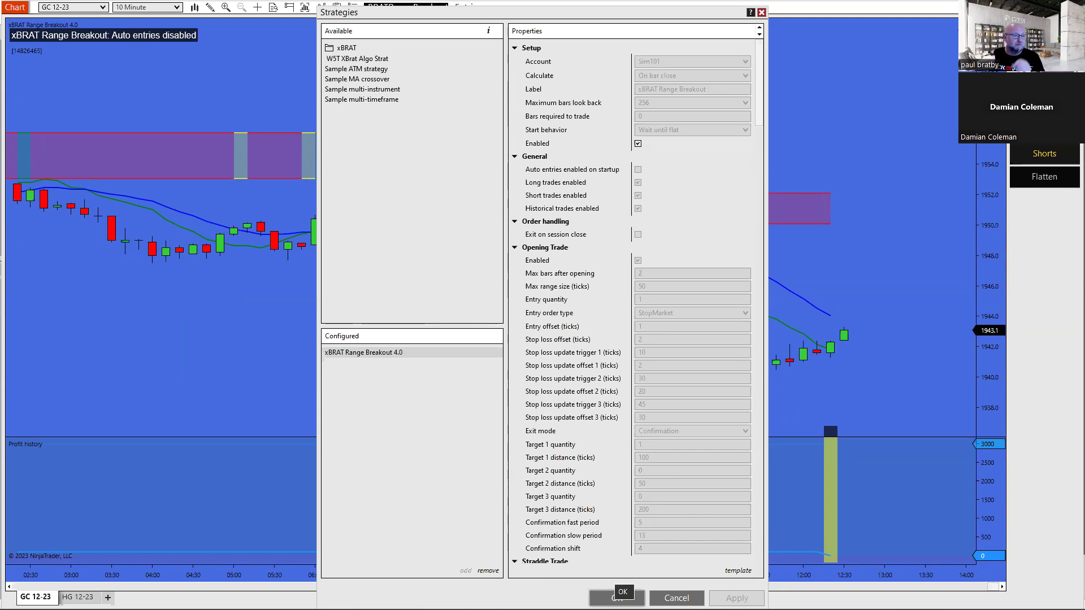
pyautogui.click(619, 599)
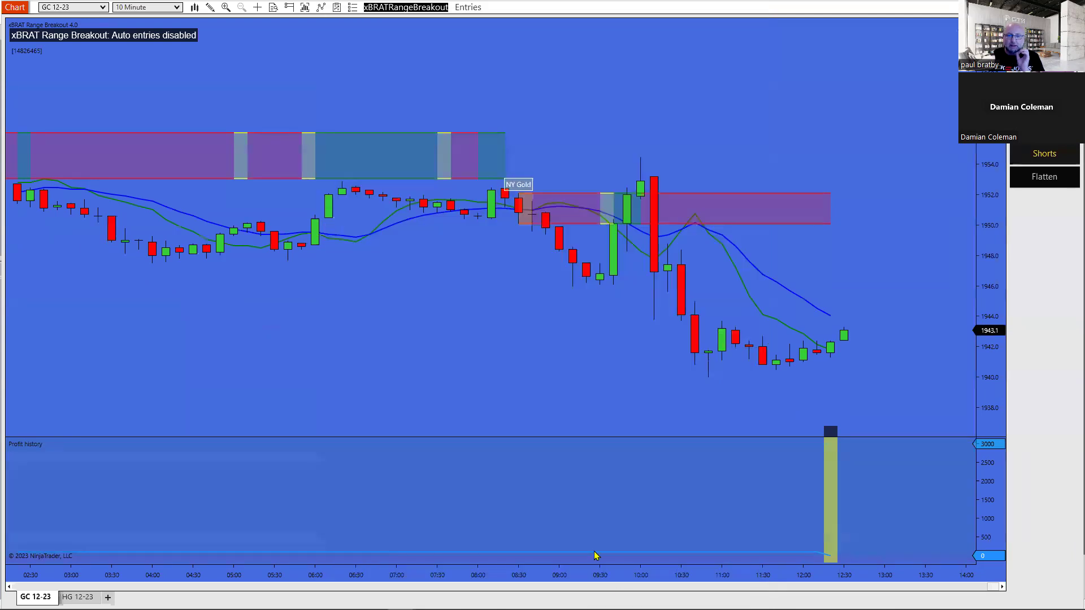
# - Compress the gold chart's time axis and check the data series' time frame settings, leaving them without changes
pyautogui.moveTo(490, 575); pyautogui.dragTo(686, 576)
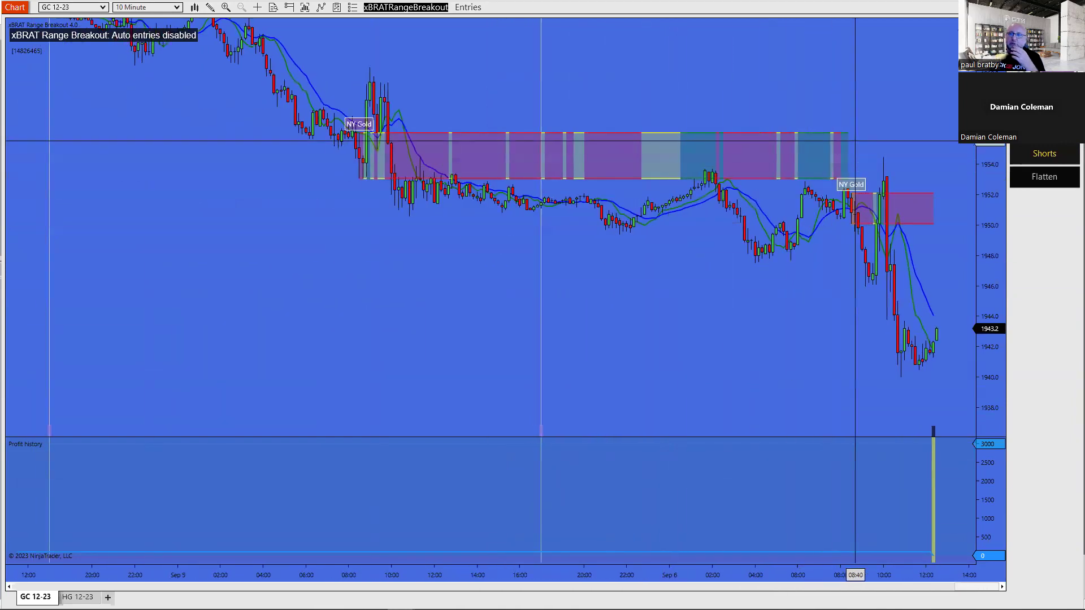
pyautogui.rightClick(310, 169)
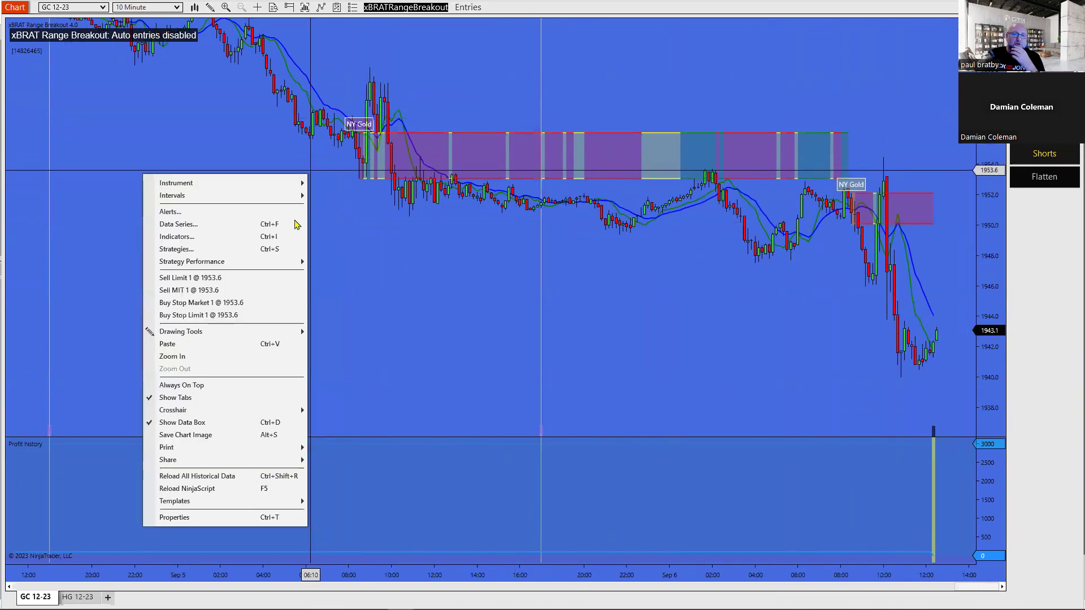
pyautogui.click(195, 225)
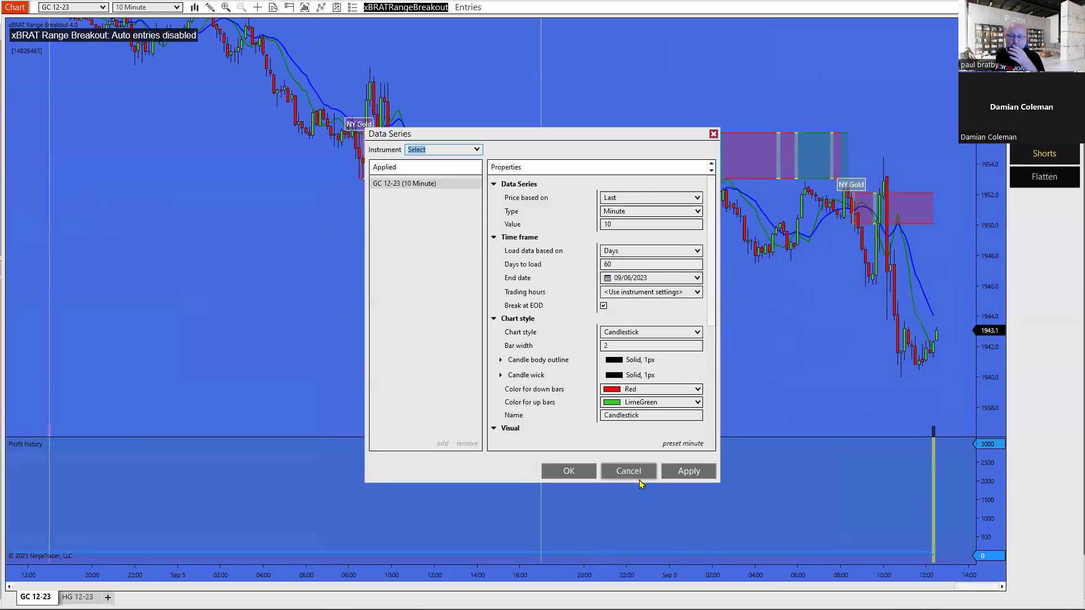
pyautogui.click(618, 473)
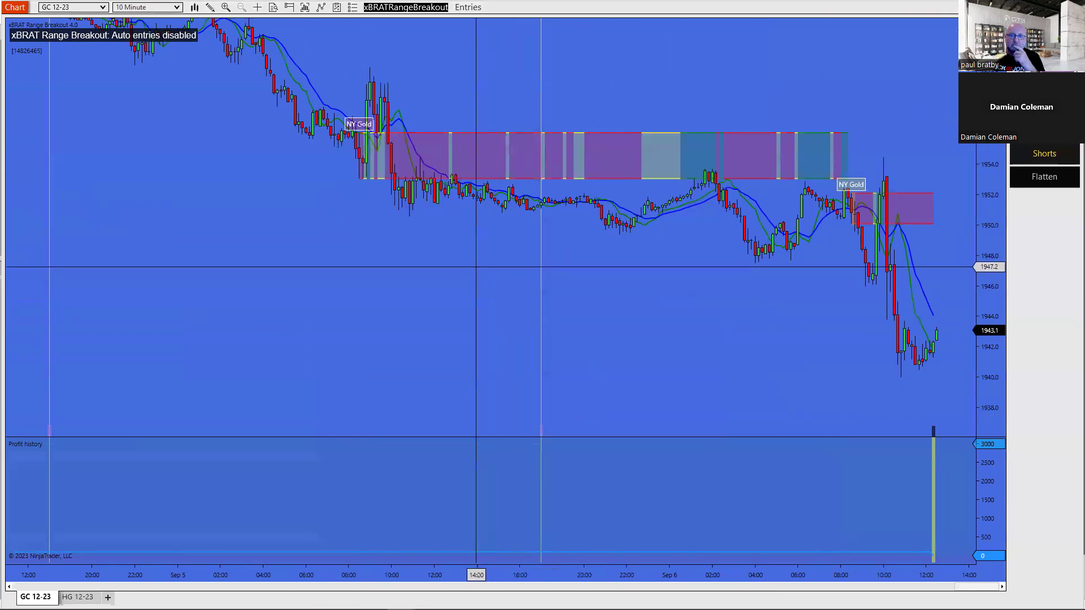
# - Open the Real-Time & Historical strategy performance report for xBRAT Range Breakout 4.0
pyautogui.rightClick(331, 229)
pyautogui.moveTo(266, 327)
pyautogui.moveTo(150, 328)
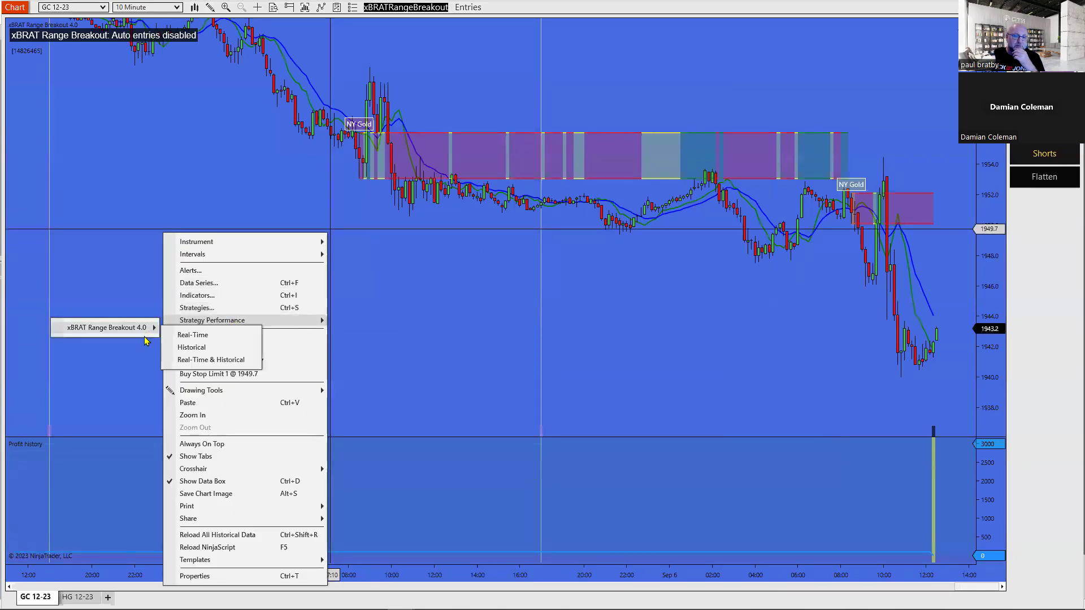
pyautogui.click(186, 359)
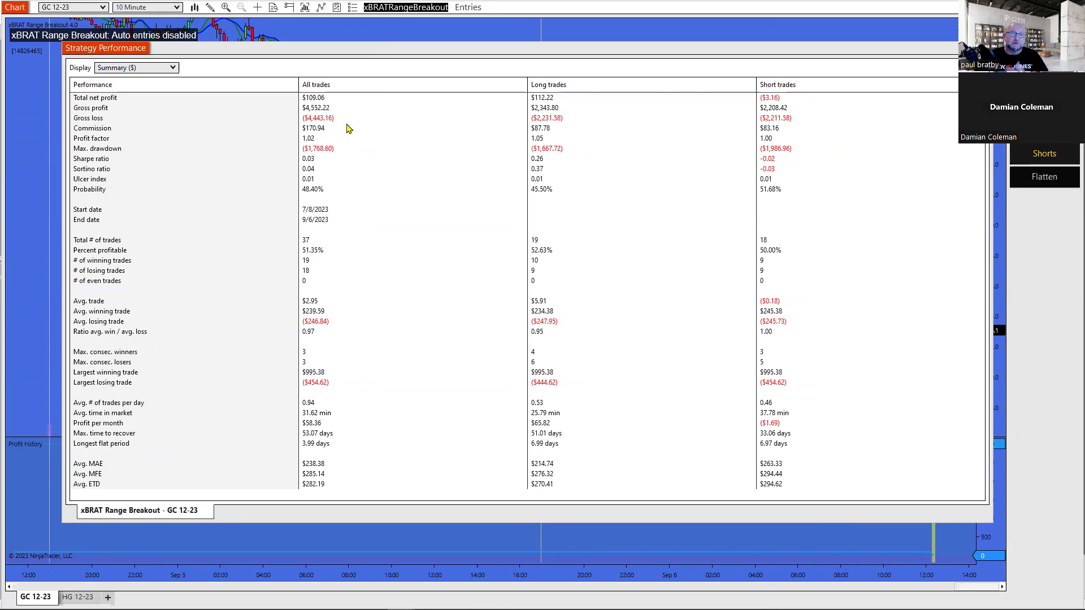
# - Display the report's Analysis view with the period set to Day of week and examine the net profit of each weekday
pyautogui.click(174, 67)
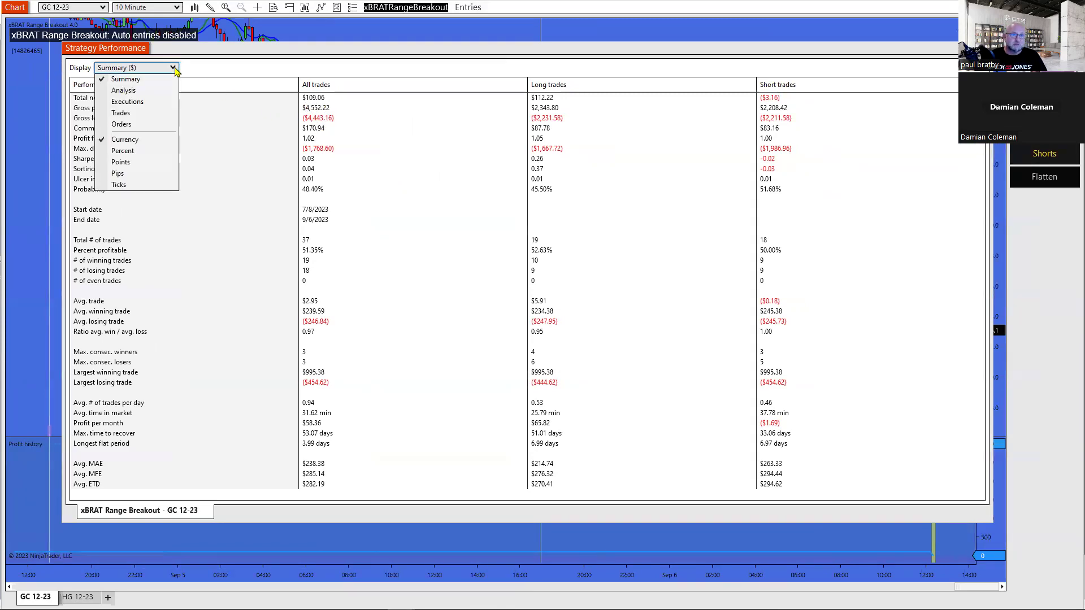
pyautogui.click(152, 91)
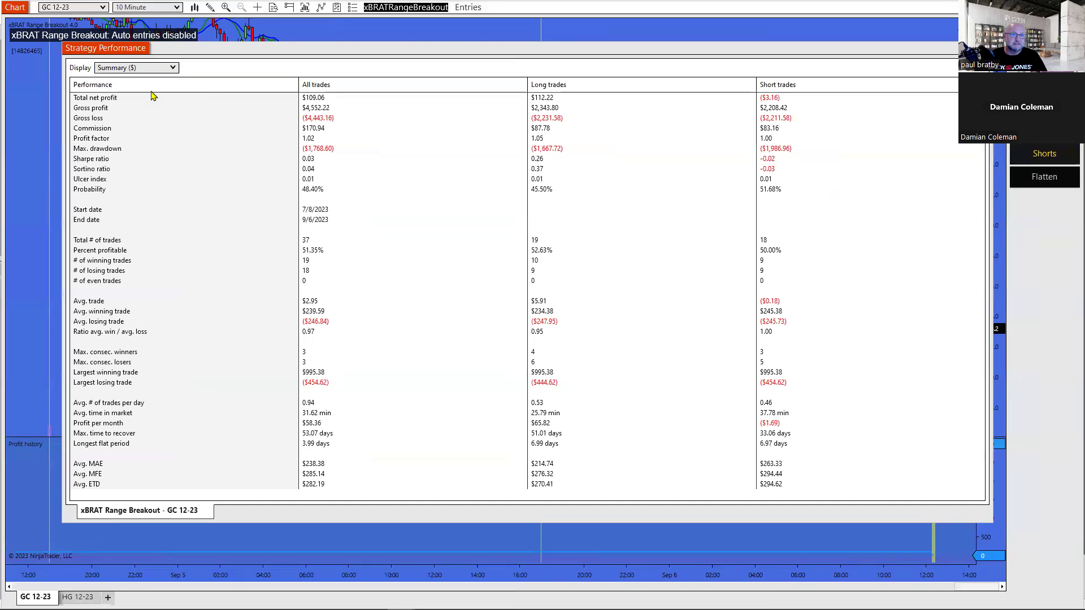
pyautogui.click(288, 87)
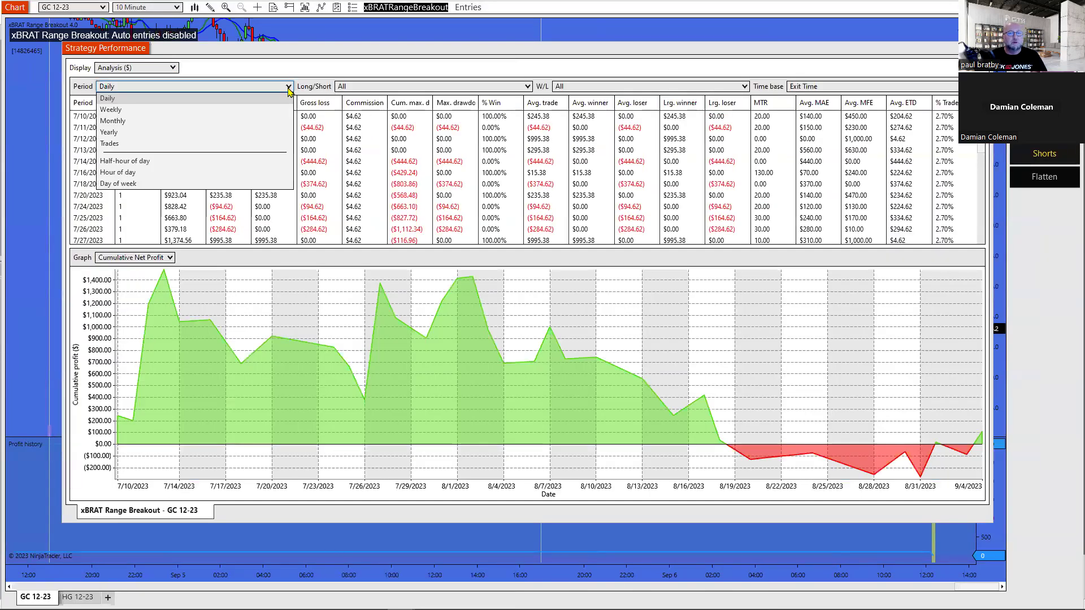
pyautogui.click(119, 184)
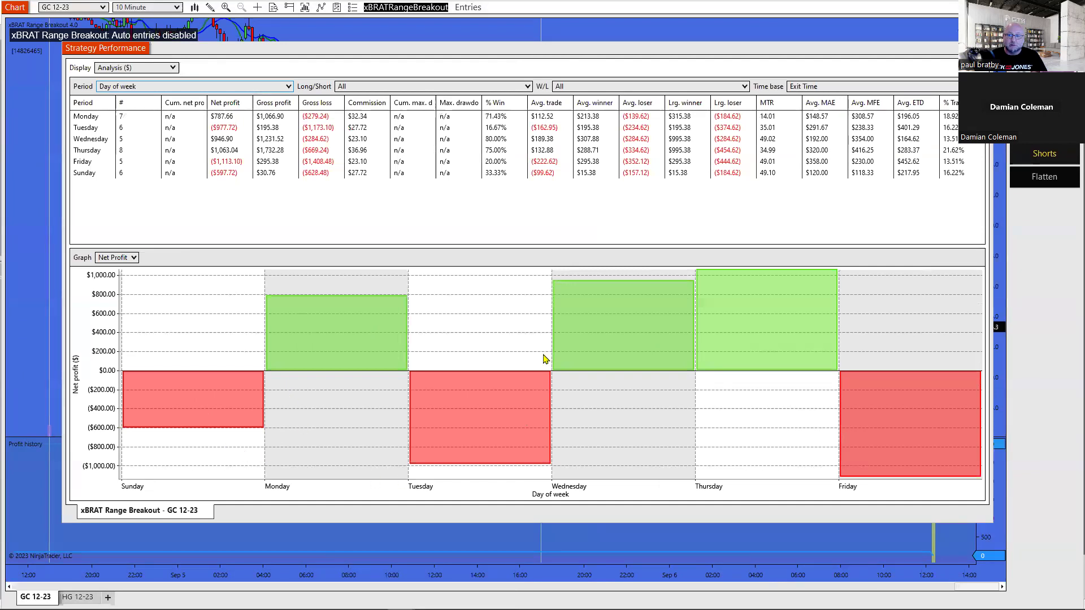
pyautogui.moveTo(794, 346)
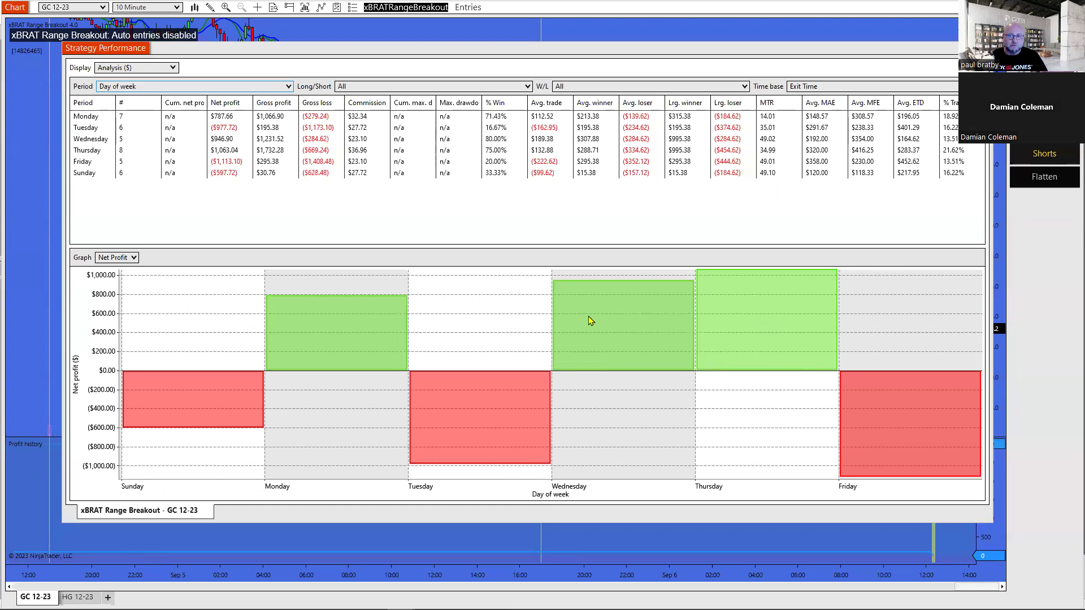
pyautogui.moveTo(809, 312)
pyautogui.moveTo(605, 362)
pyautogui.moveTo(748, 343)
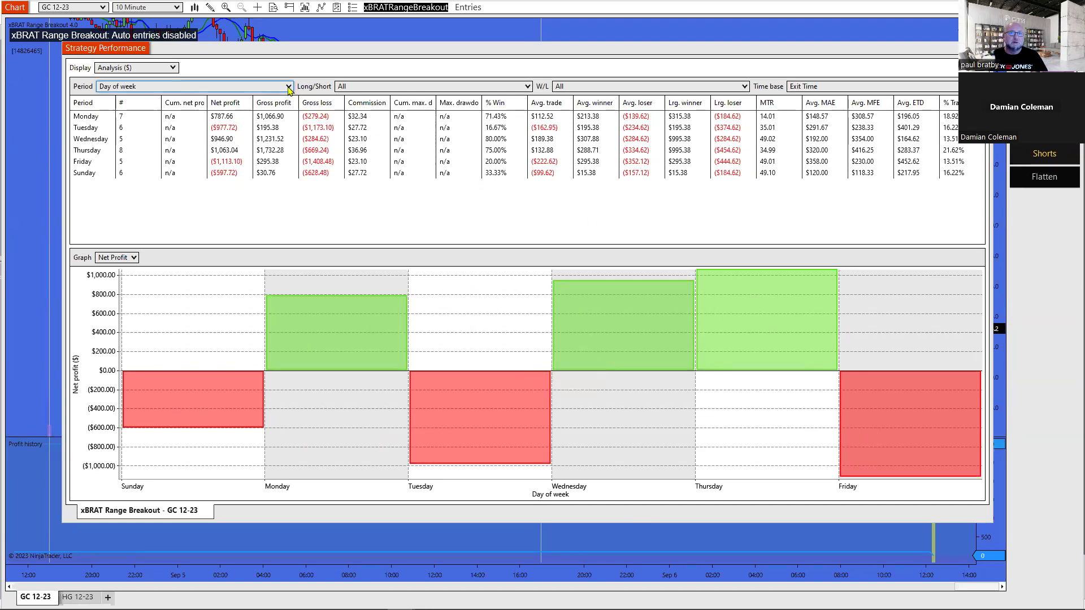
# - Switch the analysis period to Hour of day, examine the hourly net profit bars, and return the period to Day of week
pyautogui.click(190, 89)
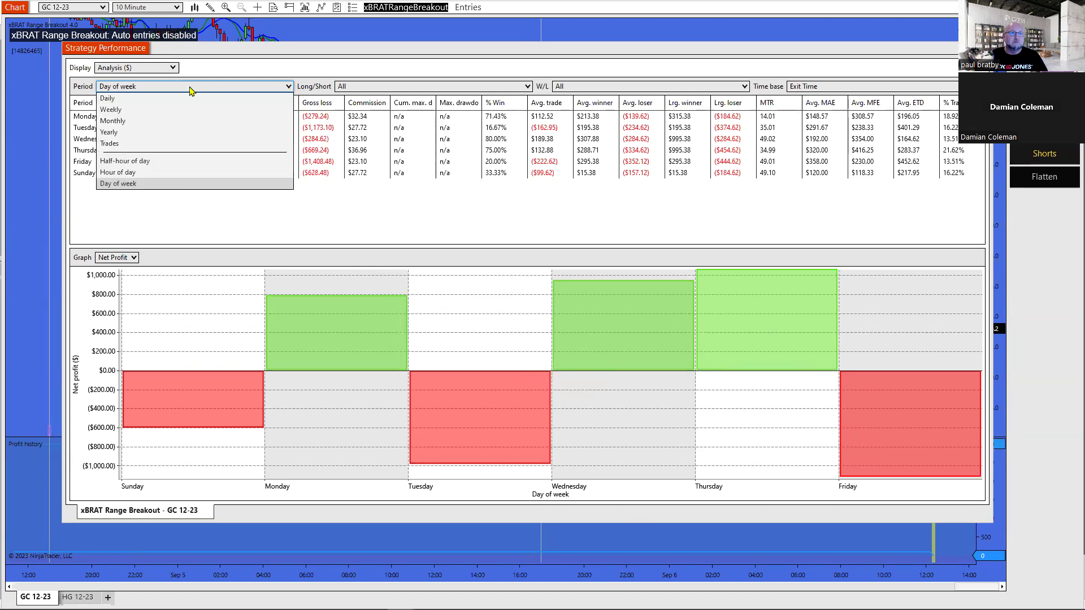
pyautogui.click(118, 172)
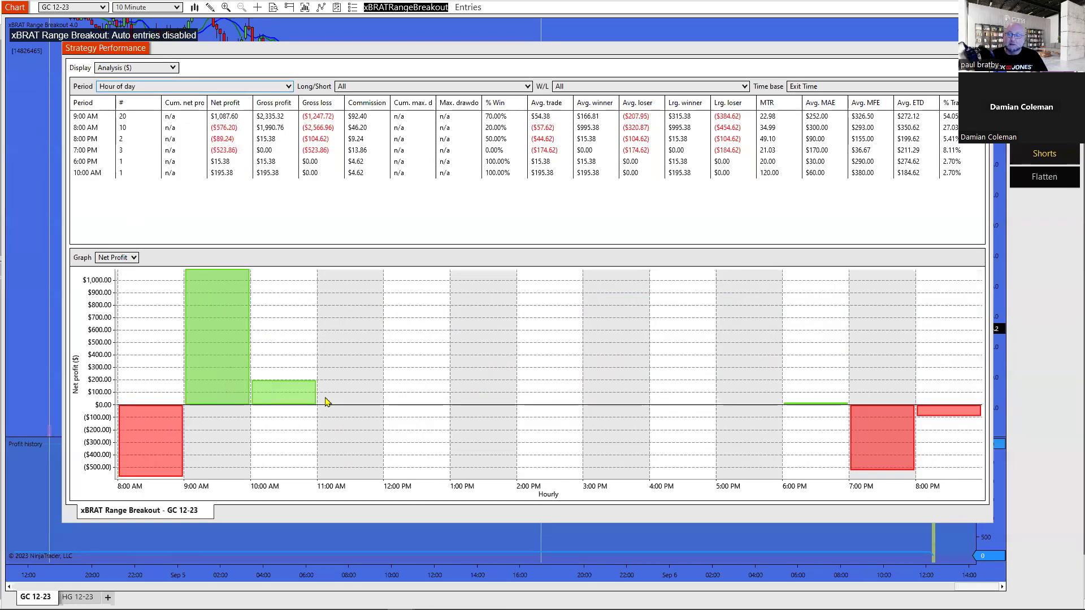
pyautogui.moveTo(888, 412)
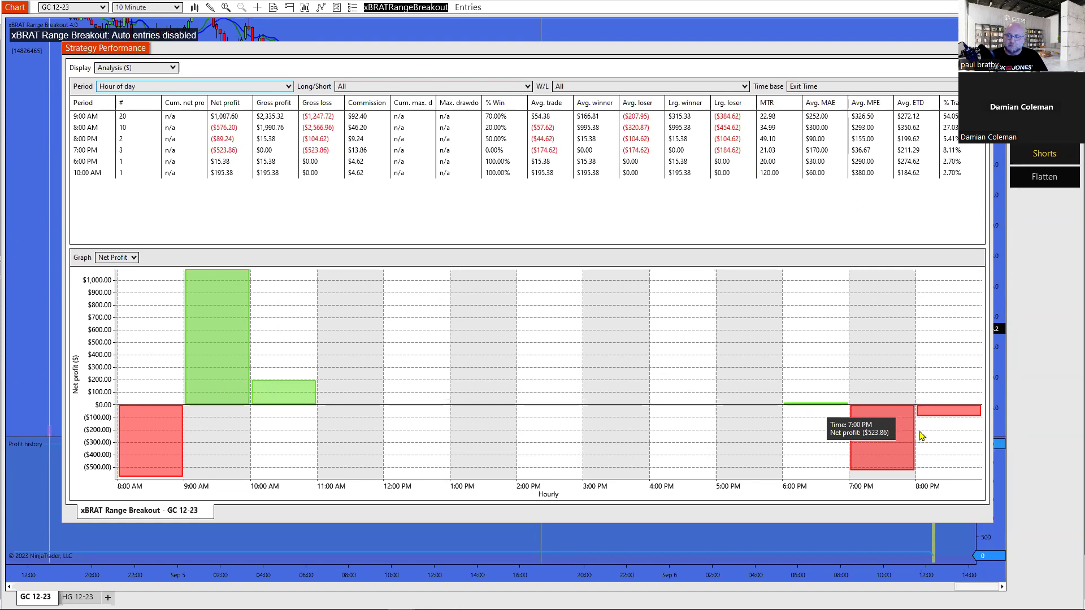
pyautogui.moveTo(948, 415)
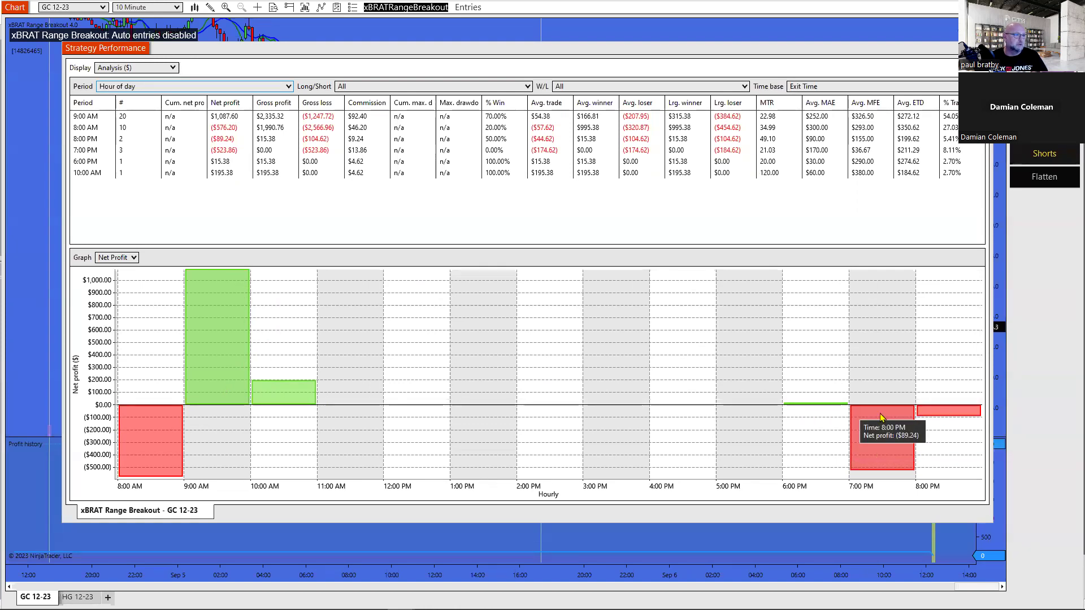
pyautogui.moveTo(222, 333)
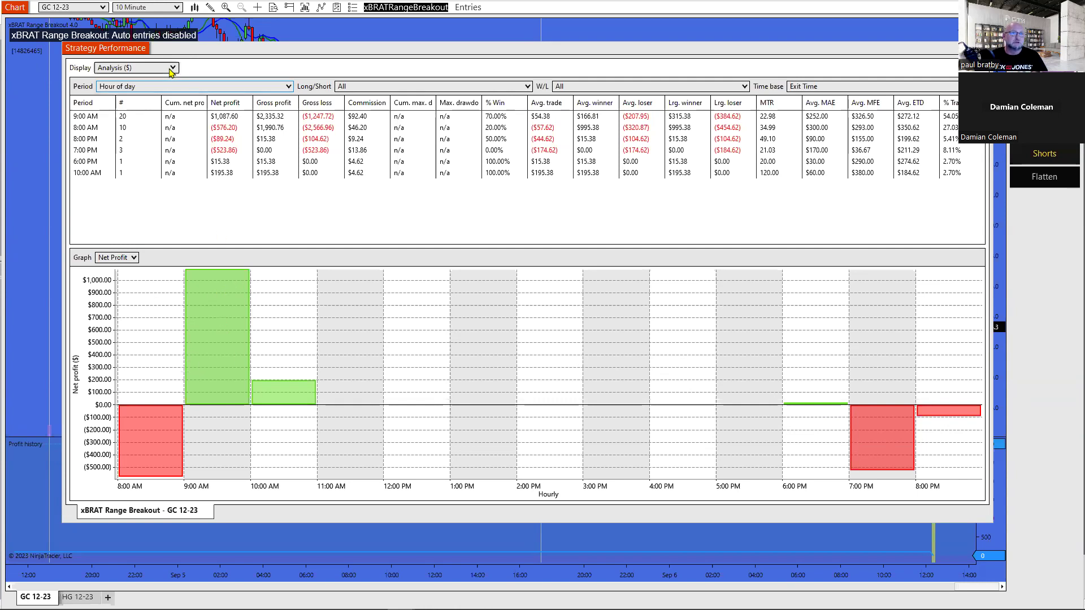
pyautogui.click(132, 86)
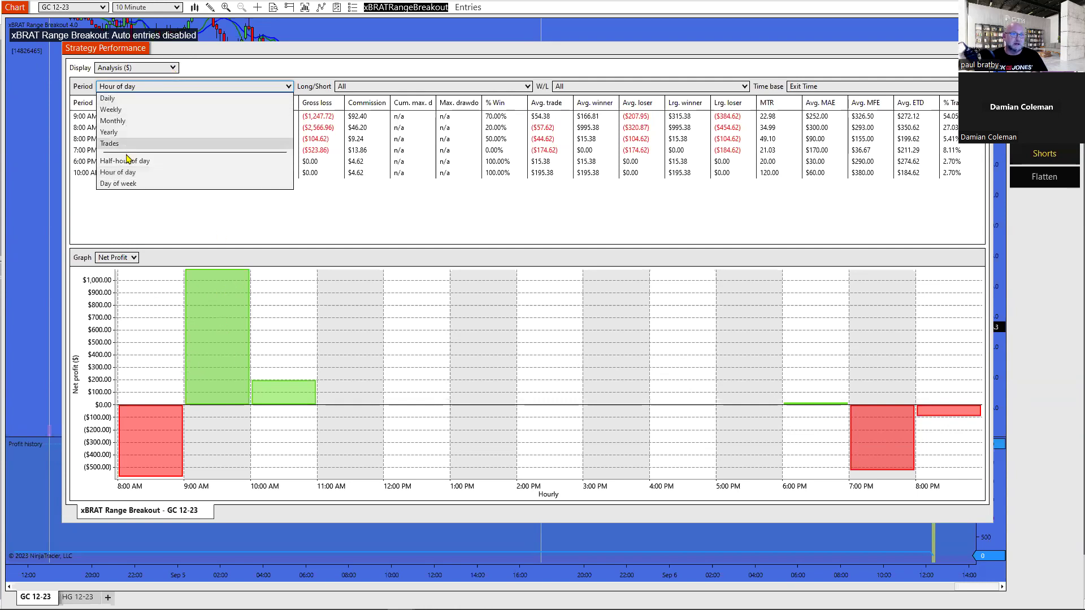
pyautogui.click(129, 184)
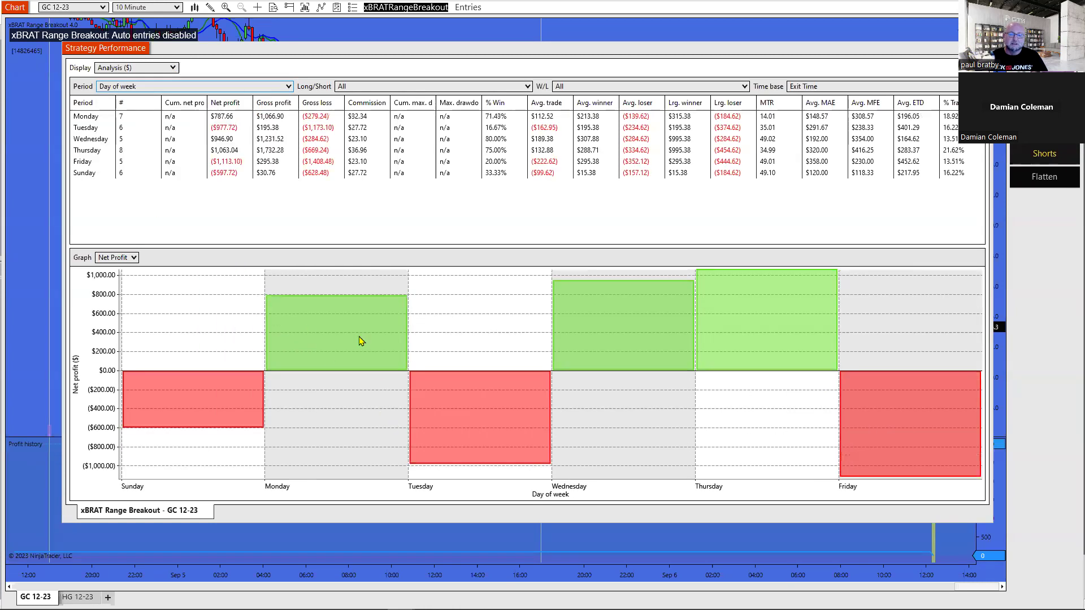
# - Close the day-of-week analysis and reopen the strategy performance summary for xBRAT Range Breakout 4.0
pyautogui.moveTo(358, 341)
pyautogui.moveTo(235, 415)
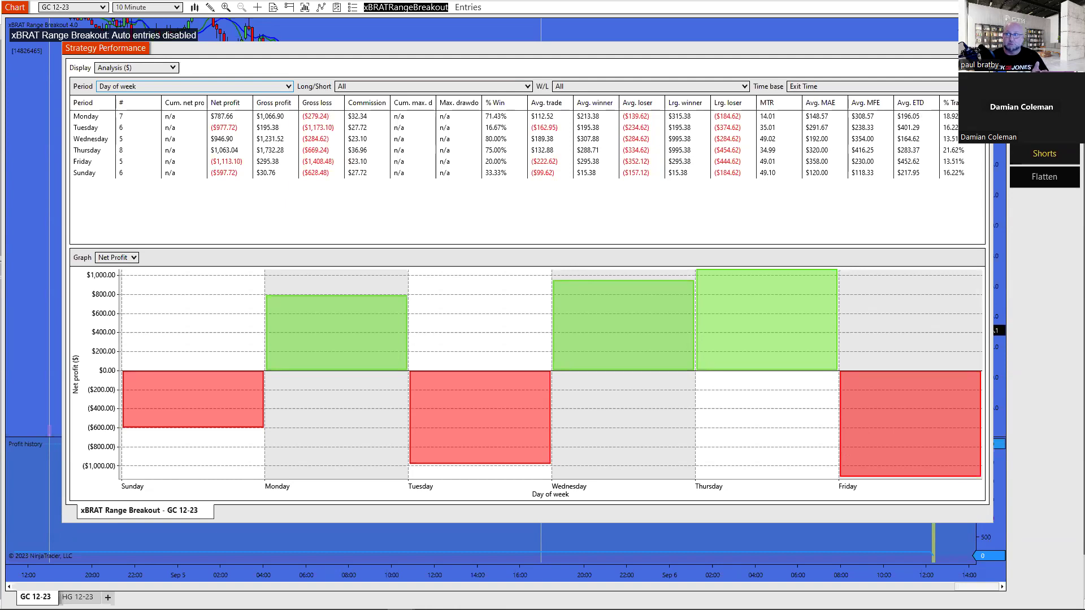
pyautogui.hotkey('alt', 'F4')
pyautogui.rightClick(412, 258)
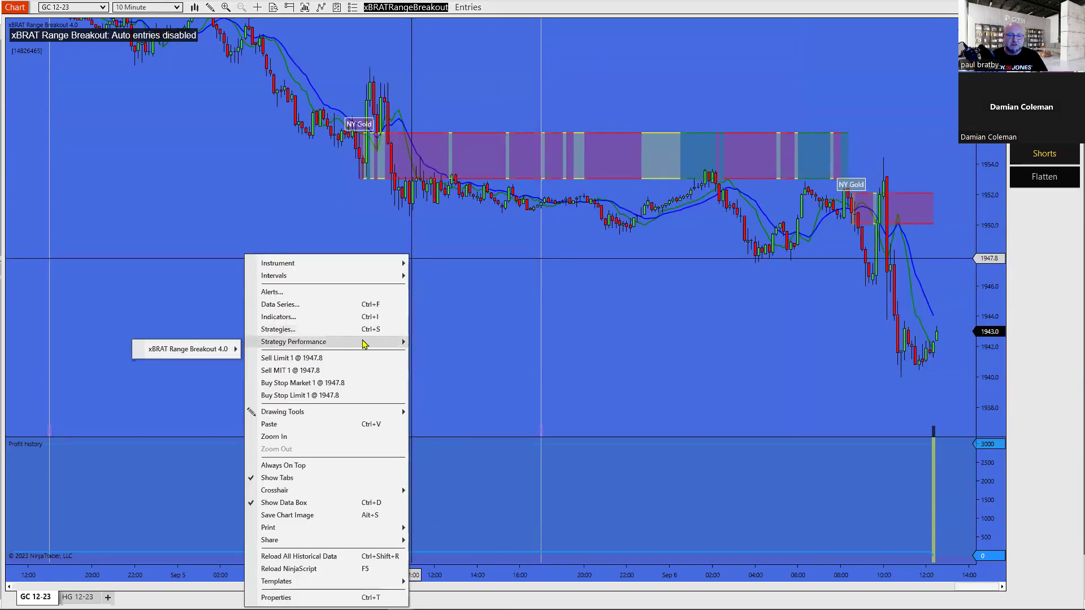
pyautogui.moveTo(236, 354)
pyautogui.click(68, 385)
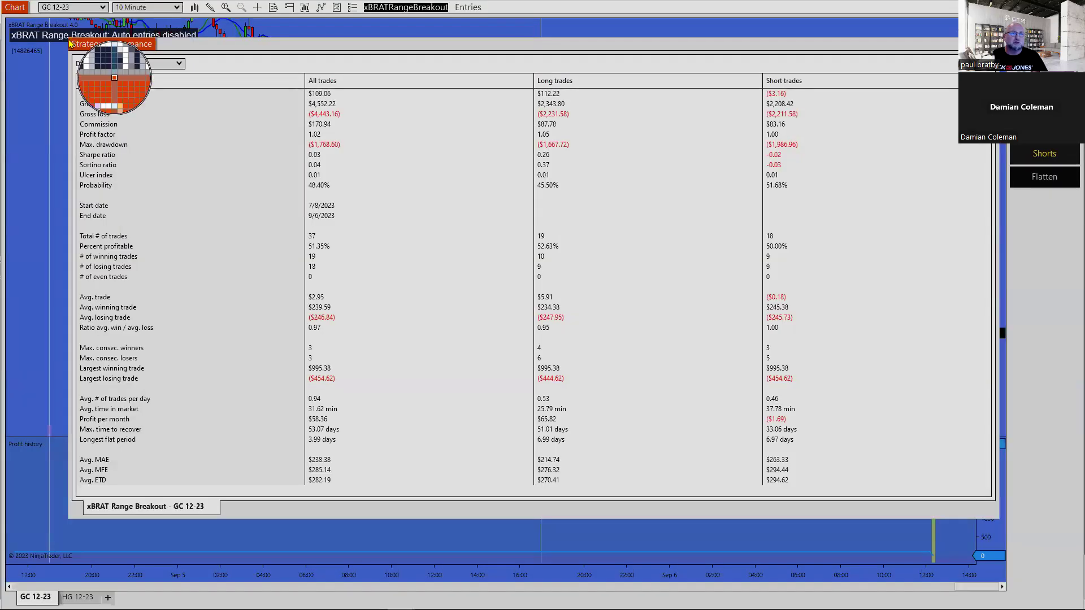
# - Take a screen capture of the whole Strategy Performance summary, and close the report
pyautogui.press('Print')
pyautogui.moveTo(68, 35); pyautogui.dragTo(997, 518)
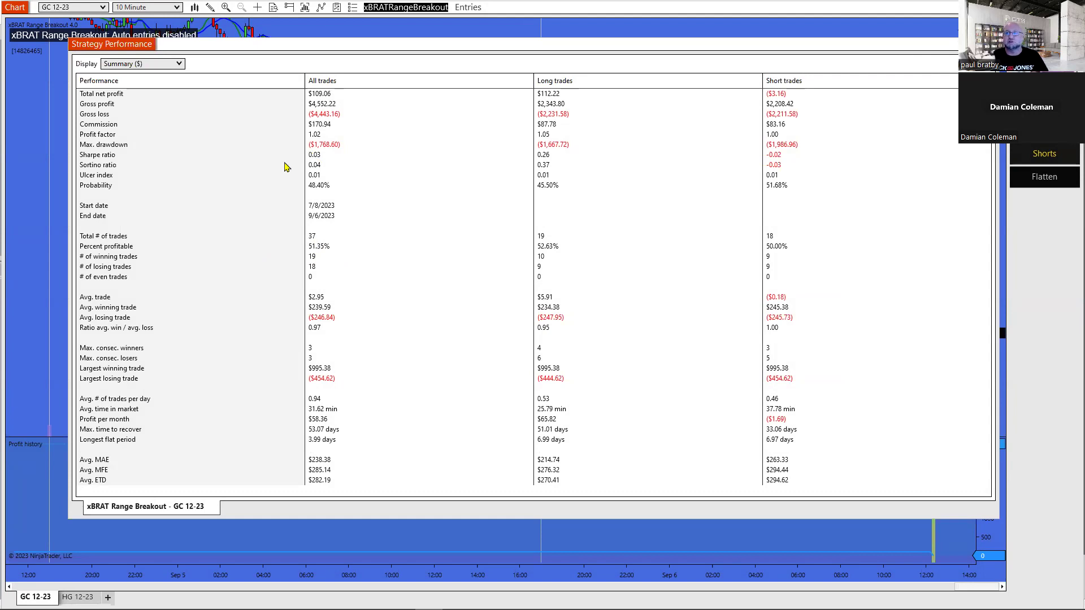
pyautogui.click(986, 44)
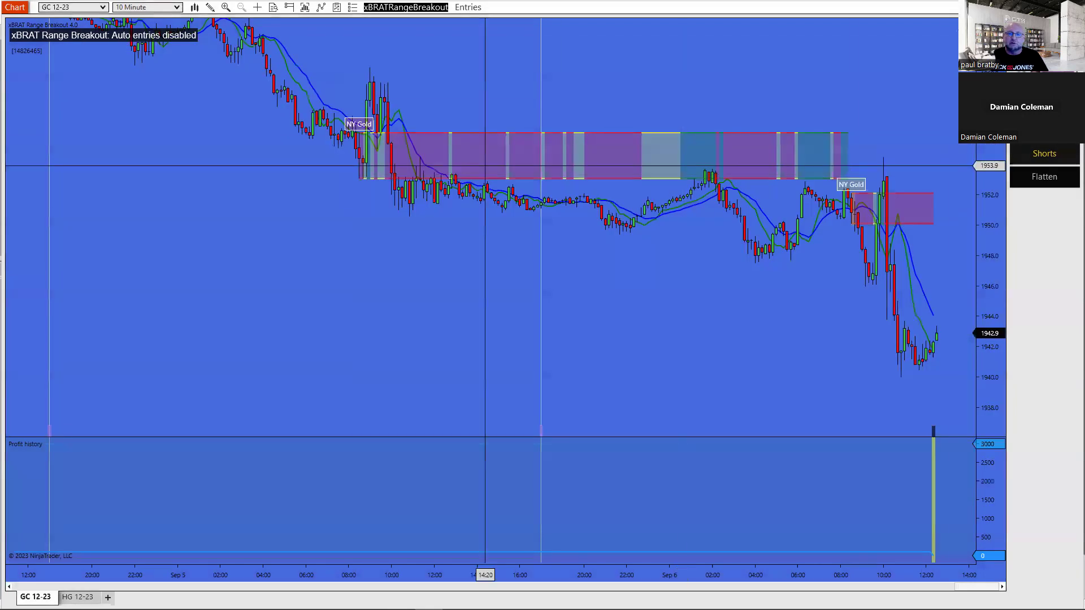
# - Open the chart's strategy settings and disable xBRAT Range Breakout 4.0 so its properties can be edited
pyautogui.rightClick(419, 250)
pyautogui.moveTo(316, 340)
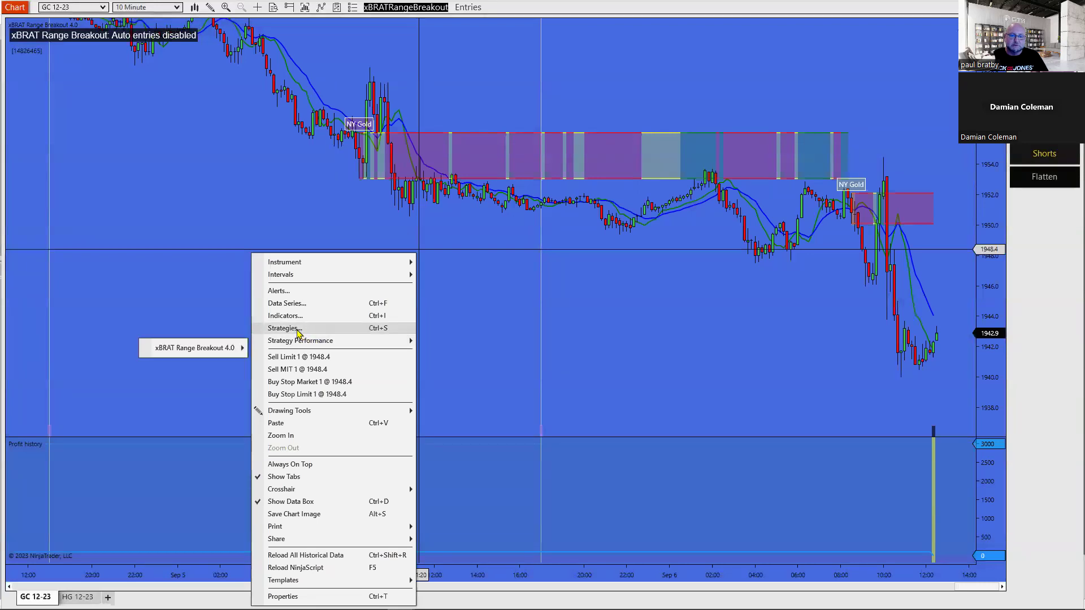
pyautogui.click(192, 347)
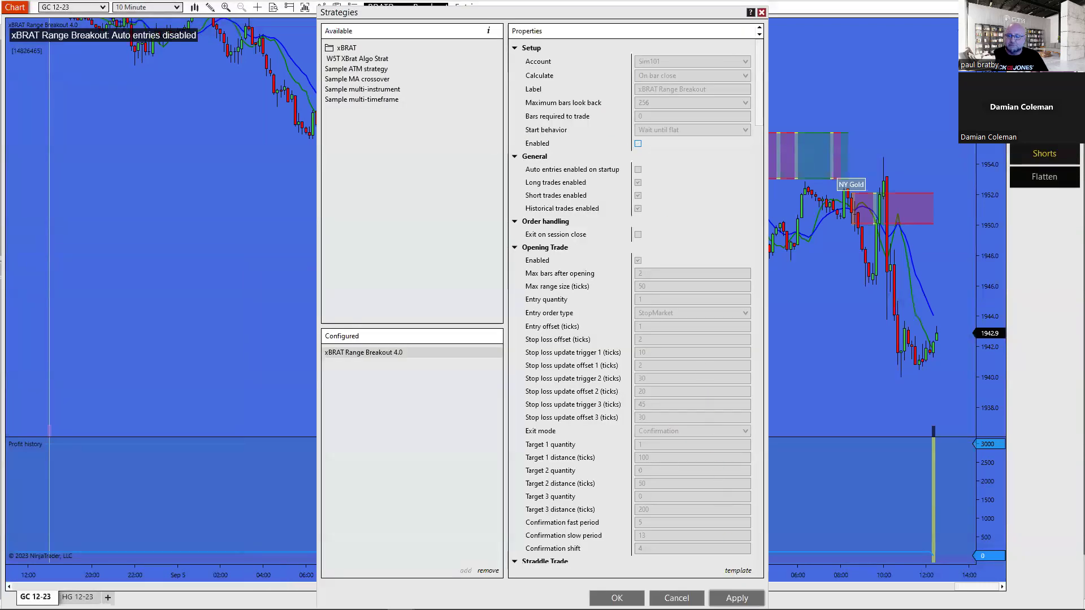
pyautogui.click(737, 598)
# - Set the trading sessions mode to SelectDays, with only the Monday, Wednesday and Thursday sessions enabled from 08:20 AM to 09:00 AM
pyautogui.scroll(-20, 601, 354)
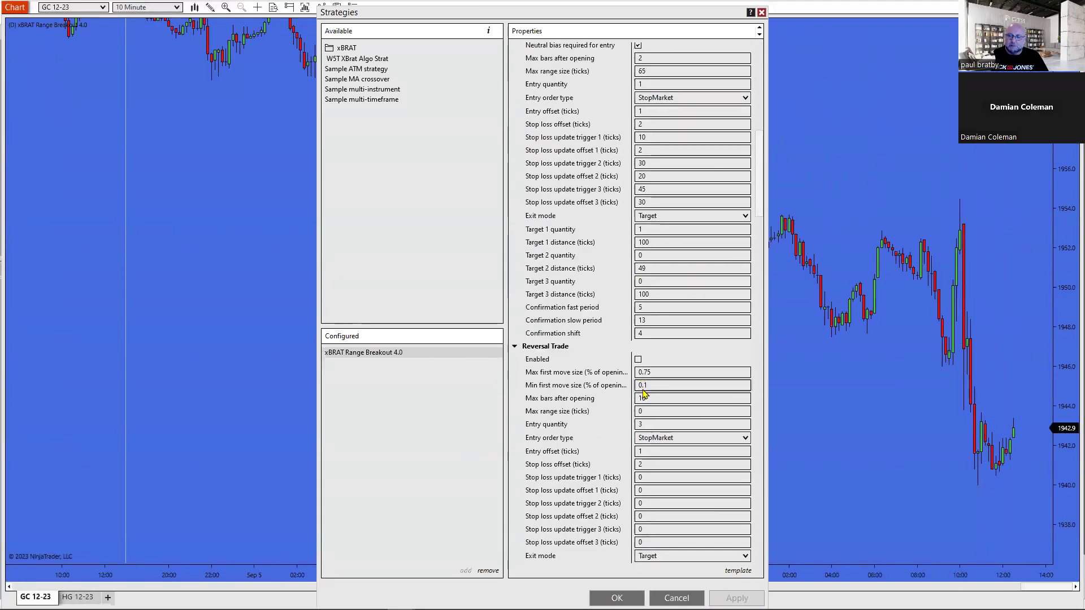
pyautogui.scroll(-20, 642, 401)
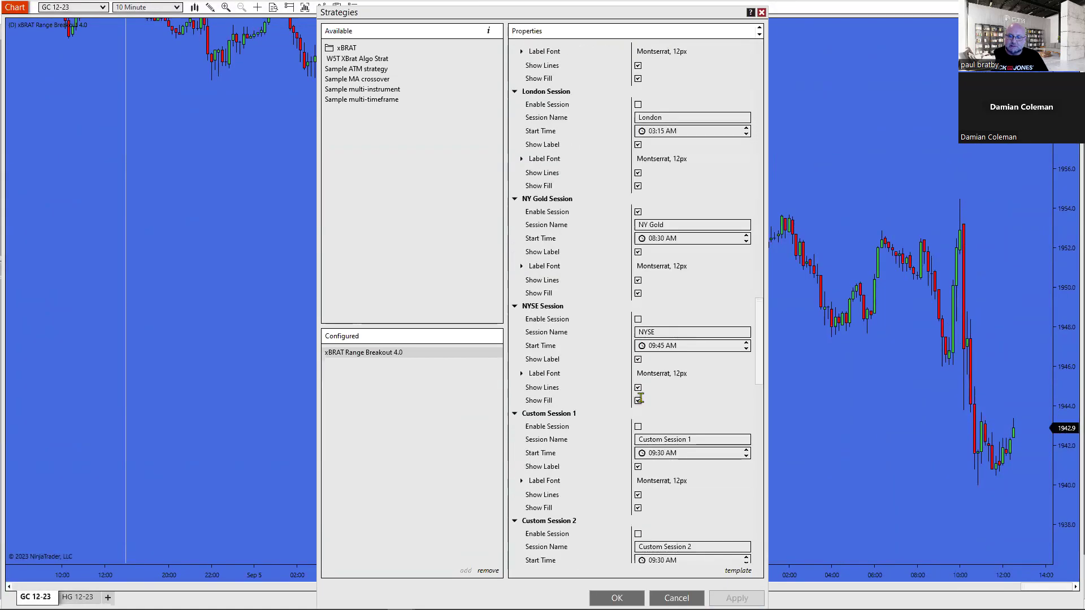
pyautogui.scroll(-8, 618, 380)
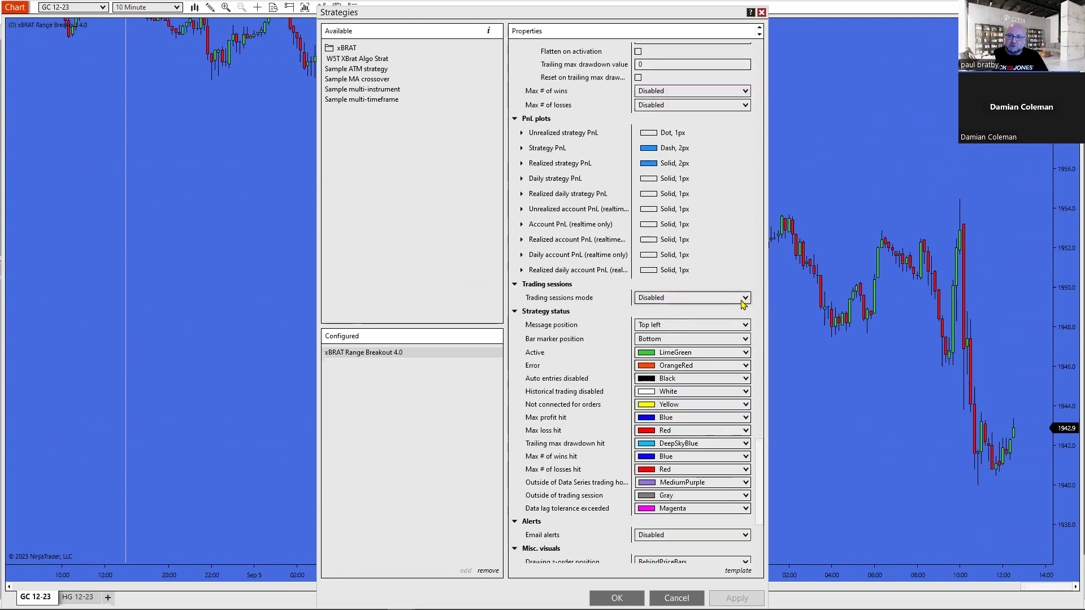
pyautogui.click(741, 300)
pyautogui.click(600, 388)
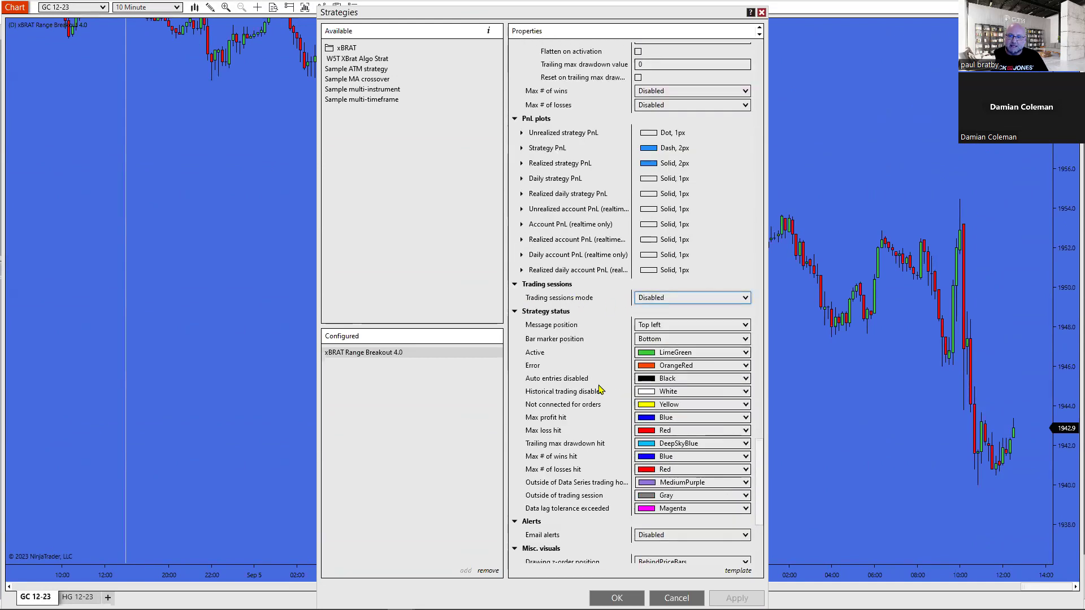
pyautogui.scroll(-3, 571, 395)
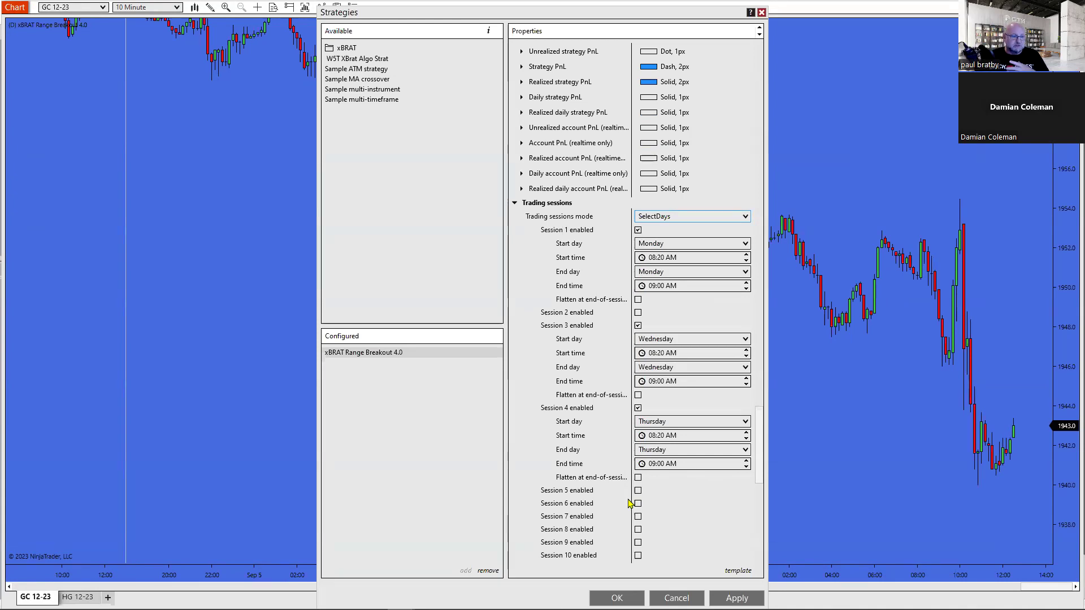
# - Re-enable the xBRAT Range Breakout strategy, apply the changed settings and close the strategy settings
pyautogui.scroll(4, 642, 403)
pyautogui.scroll(20, 642, 403)
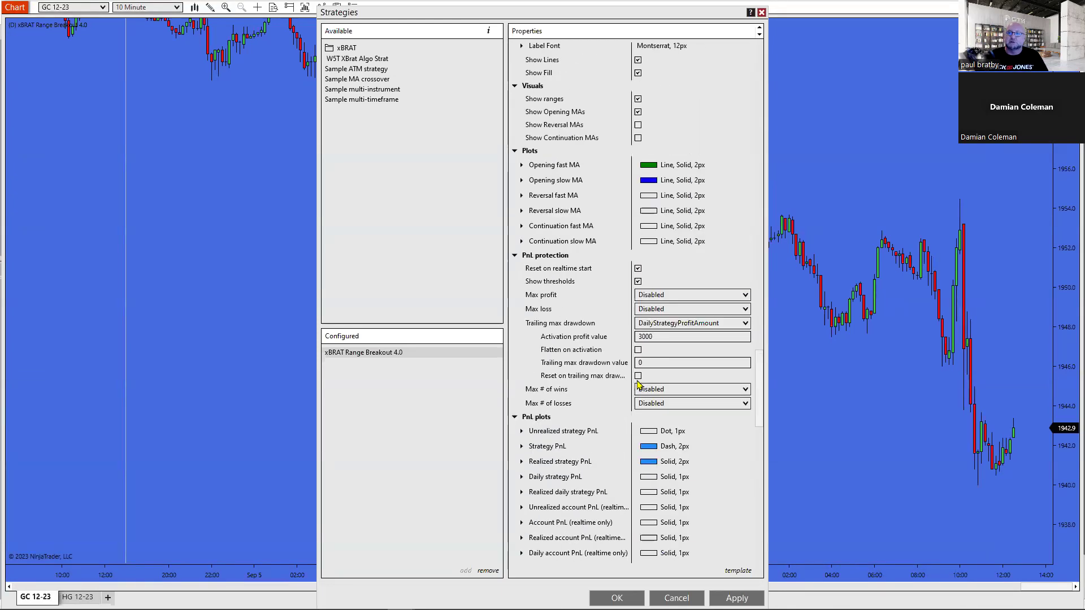
pyautogui.scroll(20, 669, 309)
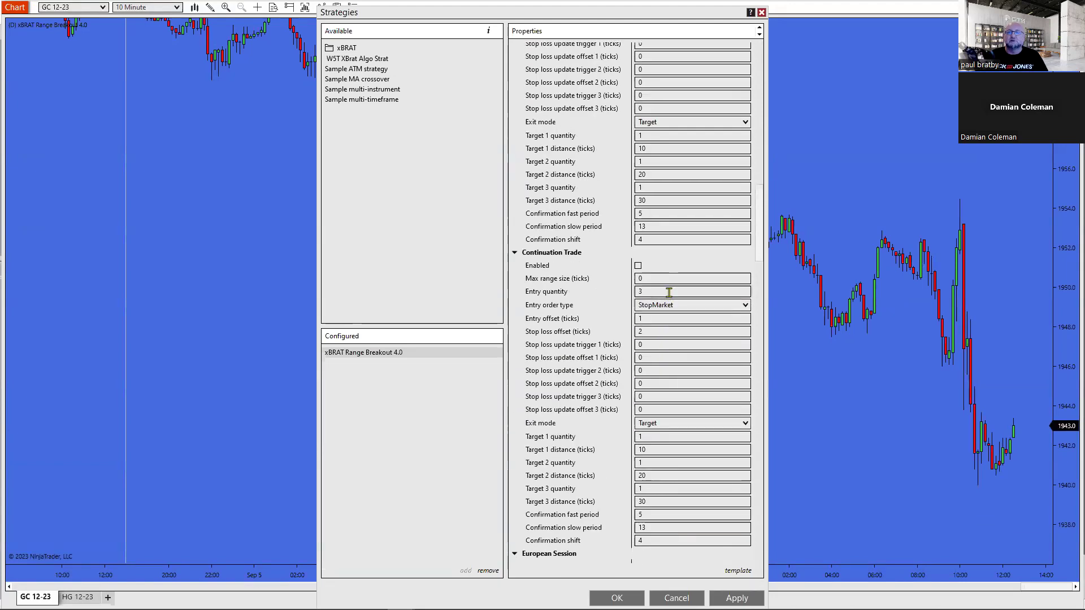
pyautogui.scroll(4, 672, 247)
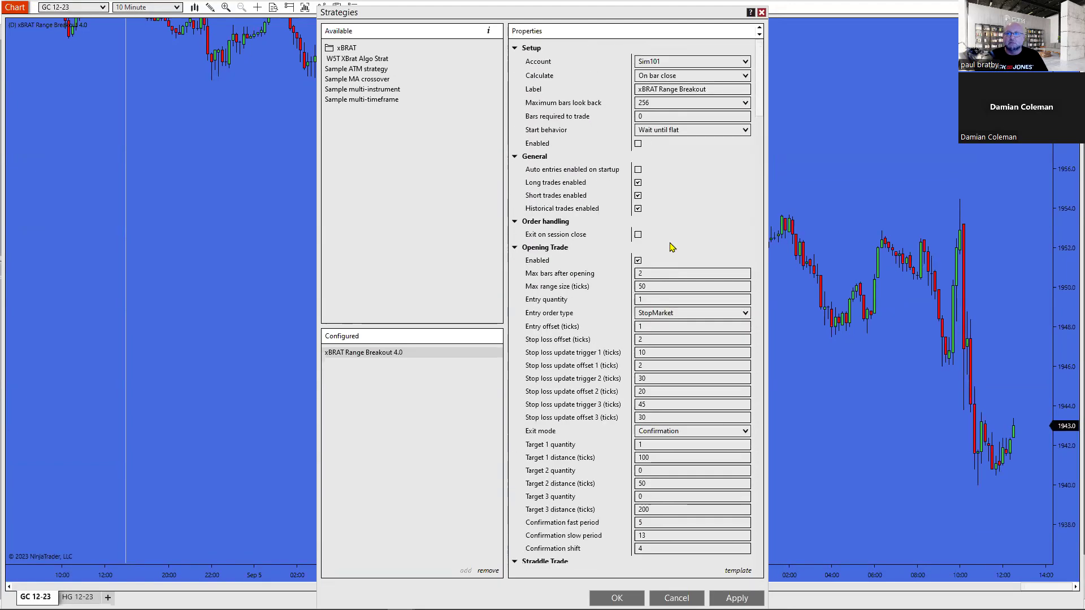
pyautogui.click(638, 143)
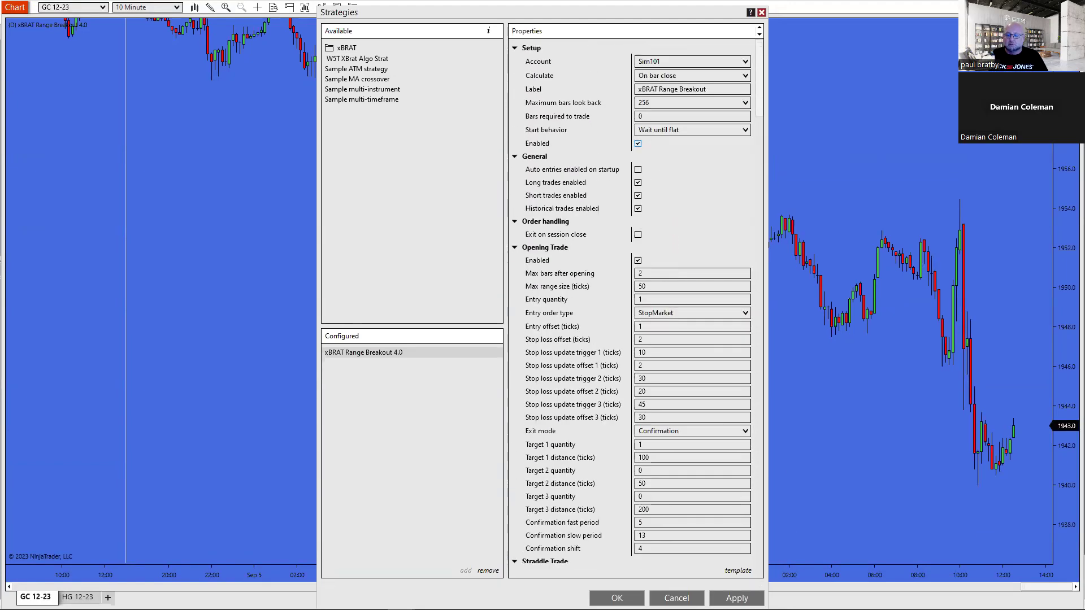
pyautogui.click(737, 598)
pyautogui.click(627, 327)
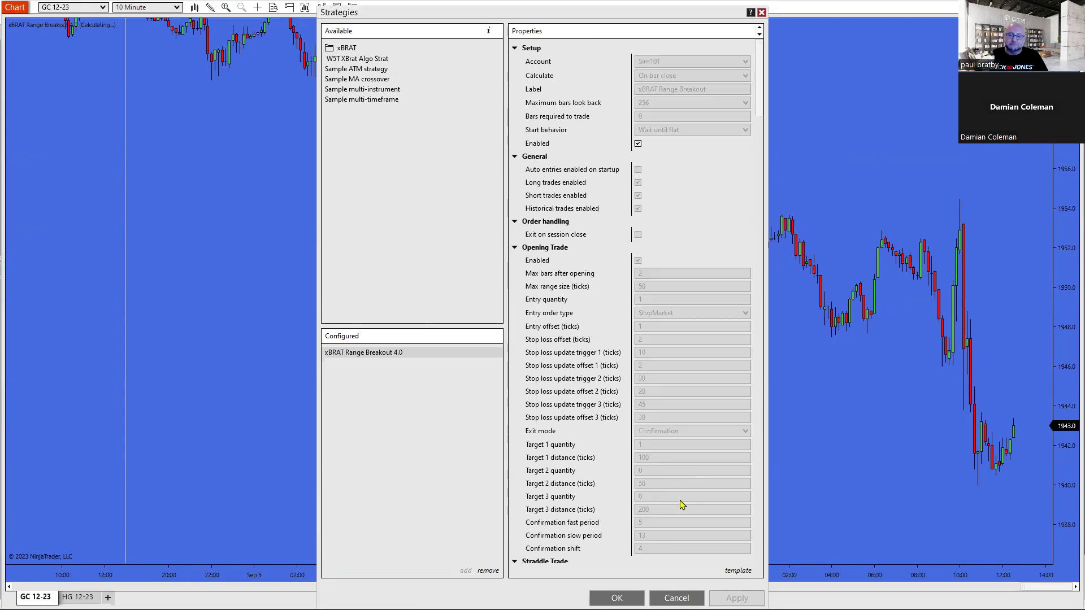
pyautogui.click(637, 593)
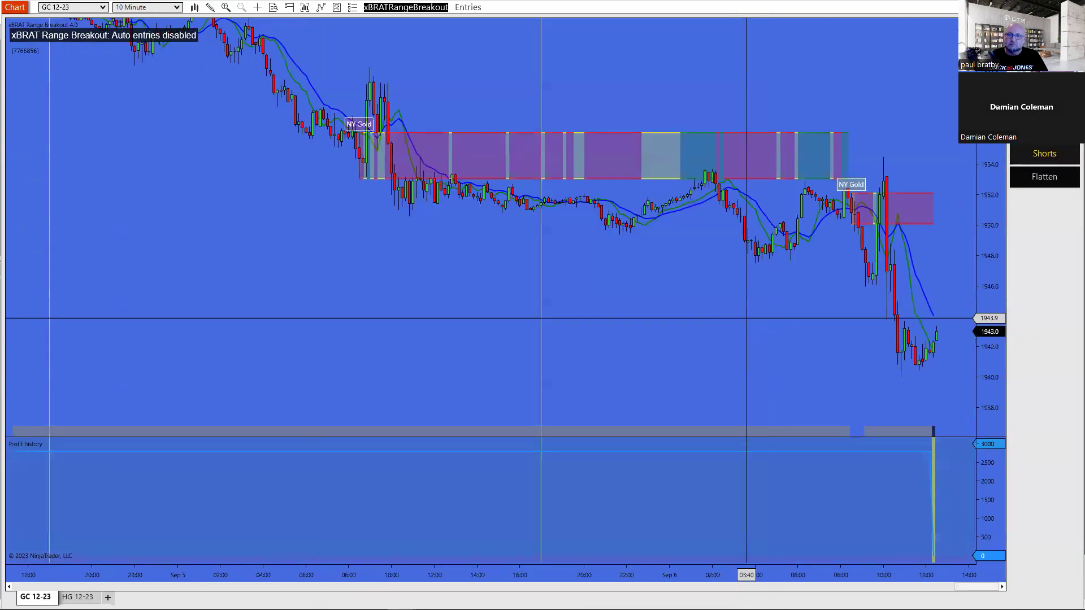
# - Open the recalculated performance report for xBRAT Range Breakout 4.0 and take a screen capture of its summary
pyautogui.rightClick(401, 233)
pyautogui.moveTo(281, 323)
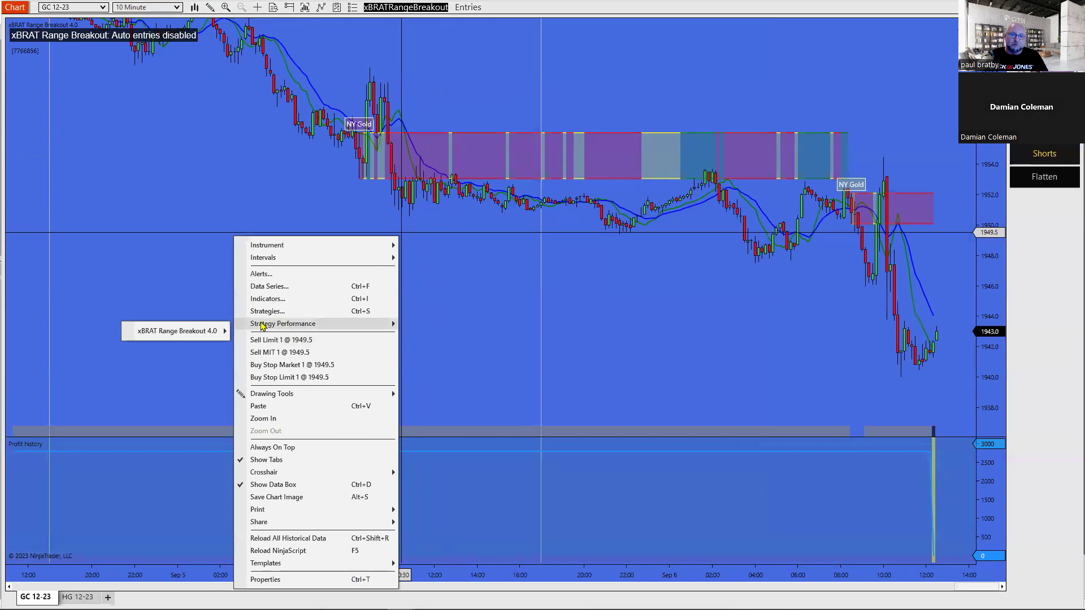
pyautogui.moveTo(215, 331)
pyautogui.click(67, 363)
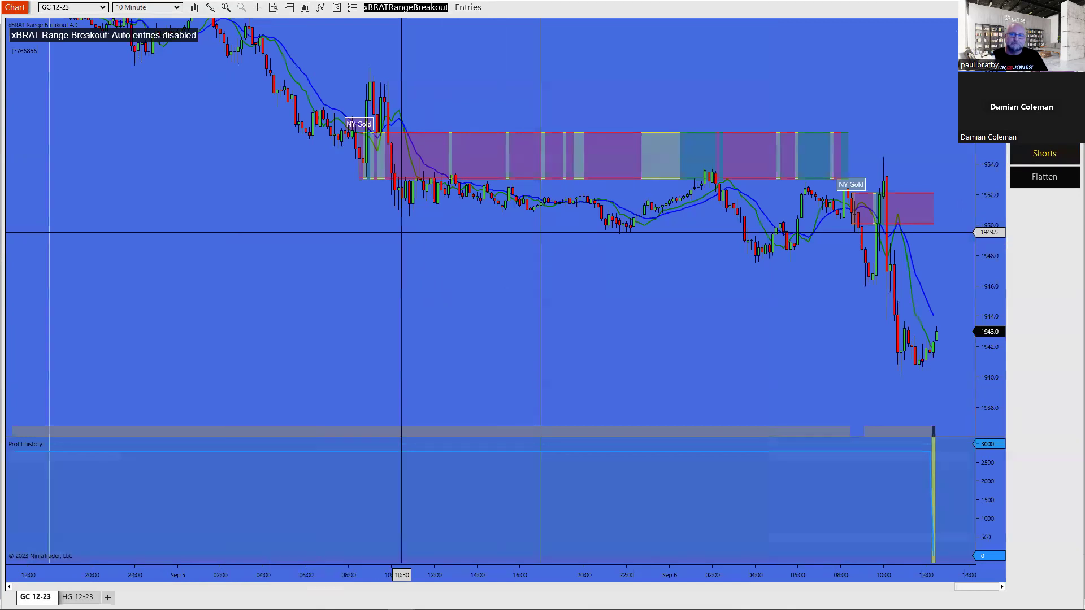
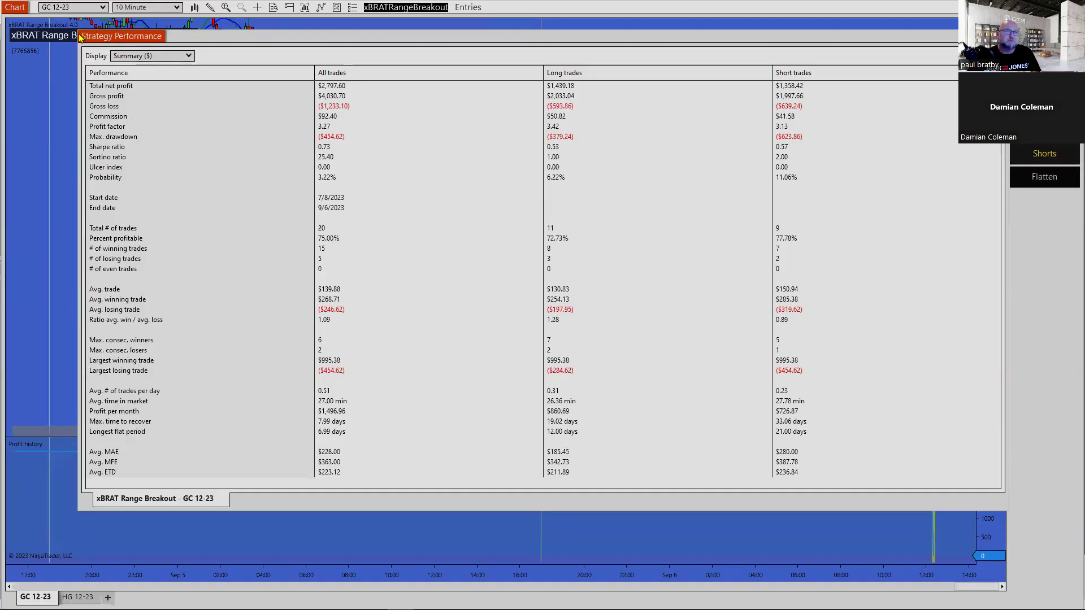
pyautogui.moveTo(80, 32)
pyautogui.mouseDown()
pyautogui.moveTo(610, 490)
pyautogui.moveTo(824, 506)
pyautogui.moveTo(902, 477)
pyautogui.mouseUp()
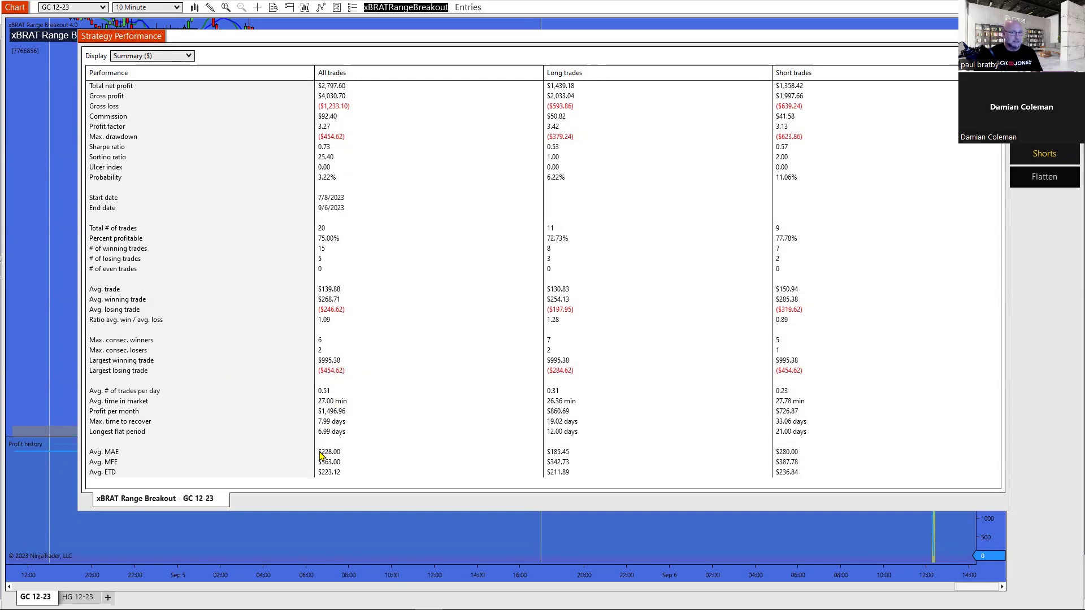
# - Display the report's Analysis view, enlarge the daily results table to review every trade, and close the report
pyautogui.click(188, 57)
pyautogui.click(150, 79)
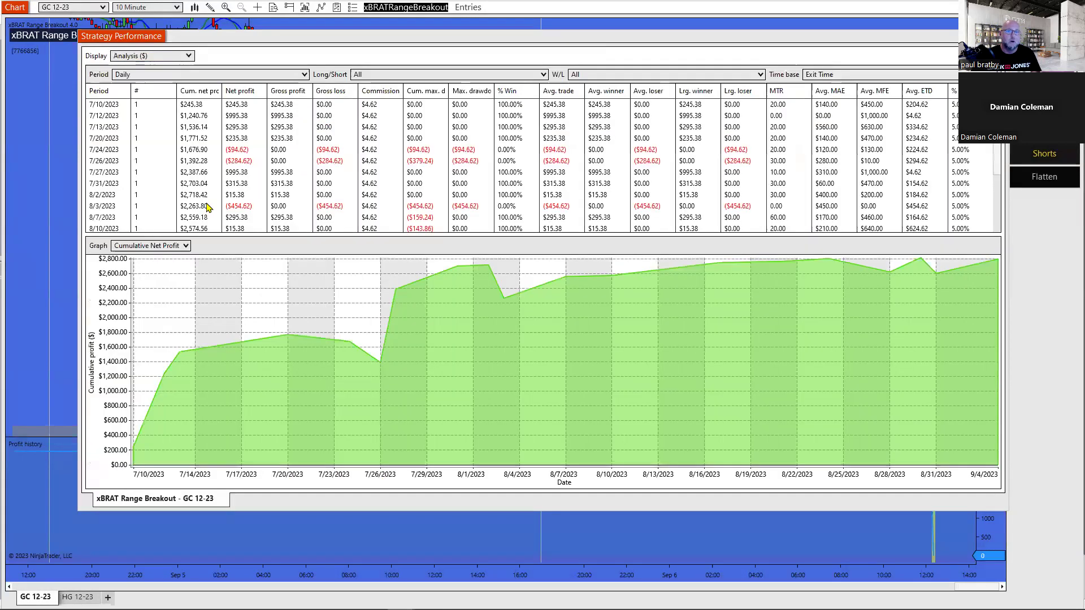
pyautogui.moveTo(267, 236); pyautogui.dragTo(281, 342)
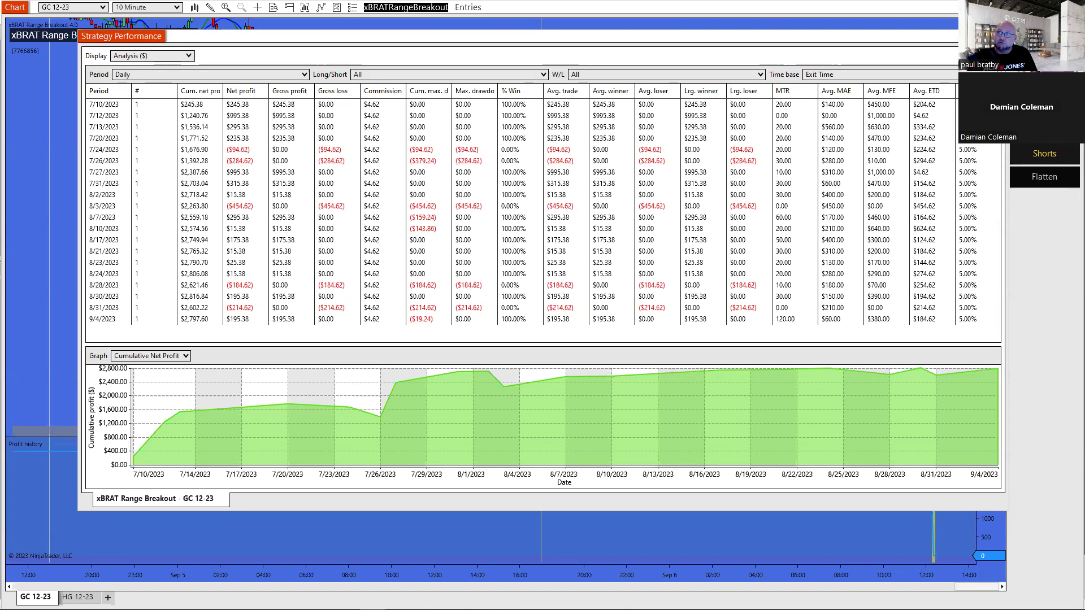
pyautogui.click(995, 35)
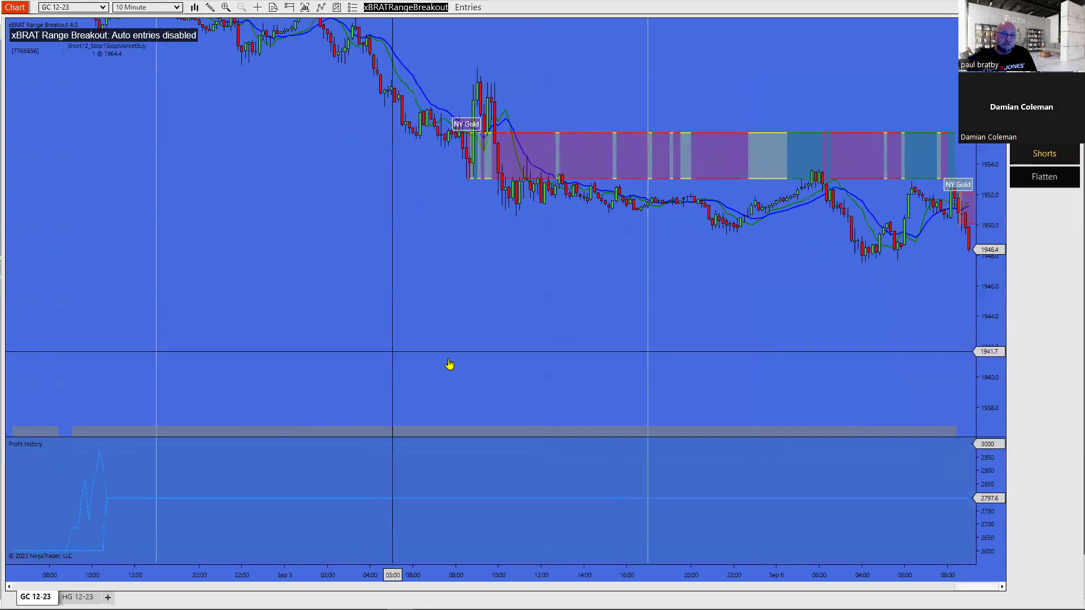
# - Examine the September 4 short trade's entry and stop exit on the gold chart against its profit history
pyautogui.scroll(10, 449, 364)
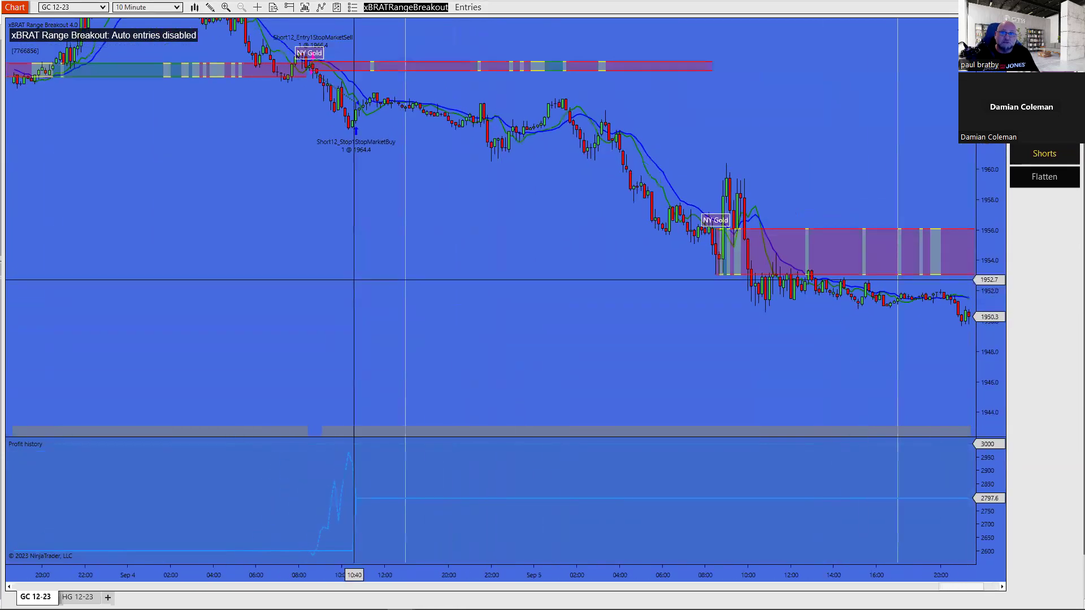
pyautogui.scroll(4, 354, 280)
pyautogui.scroll(2, 392, 262)
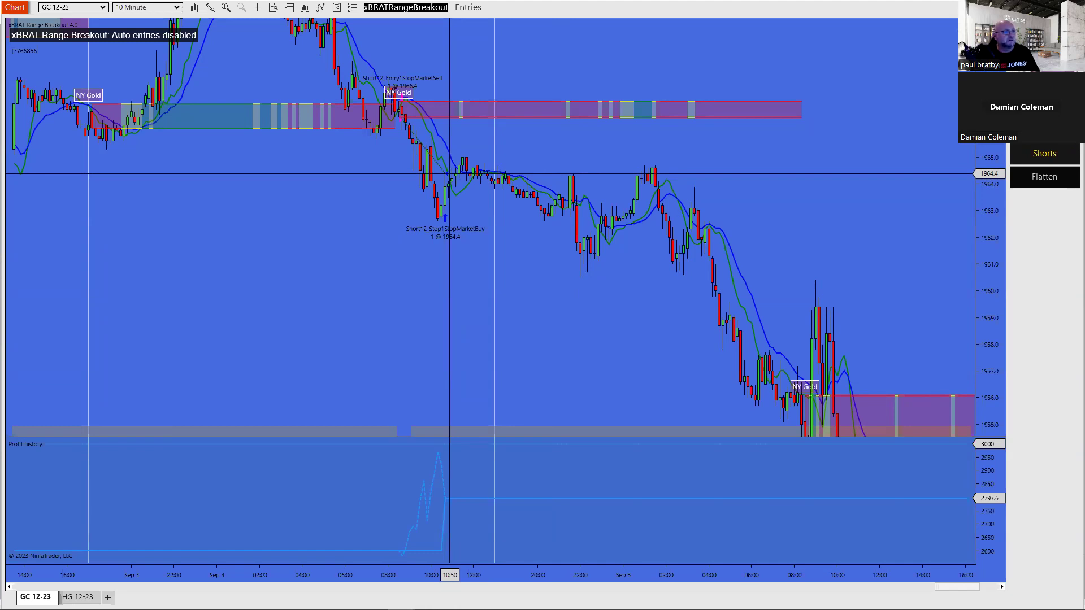
pyautogui.rightClick(377, 205)
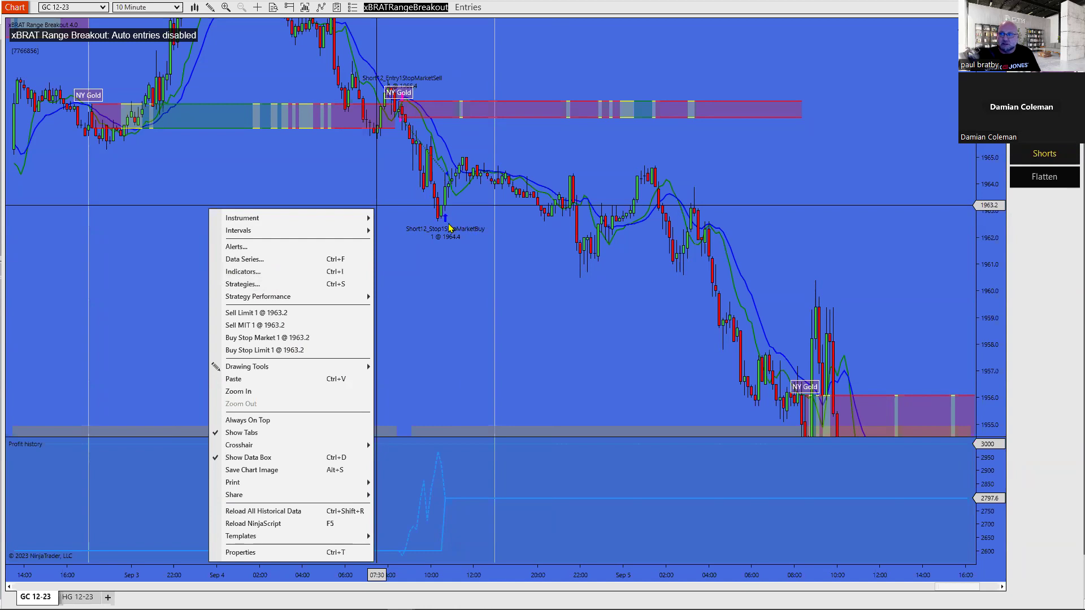
pyautogui.click(399, 257)
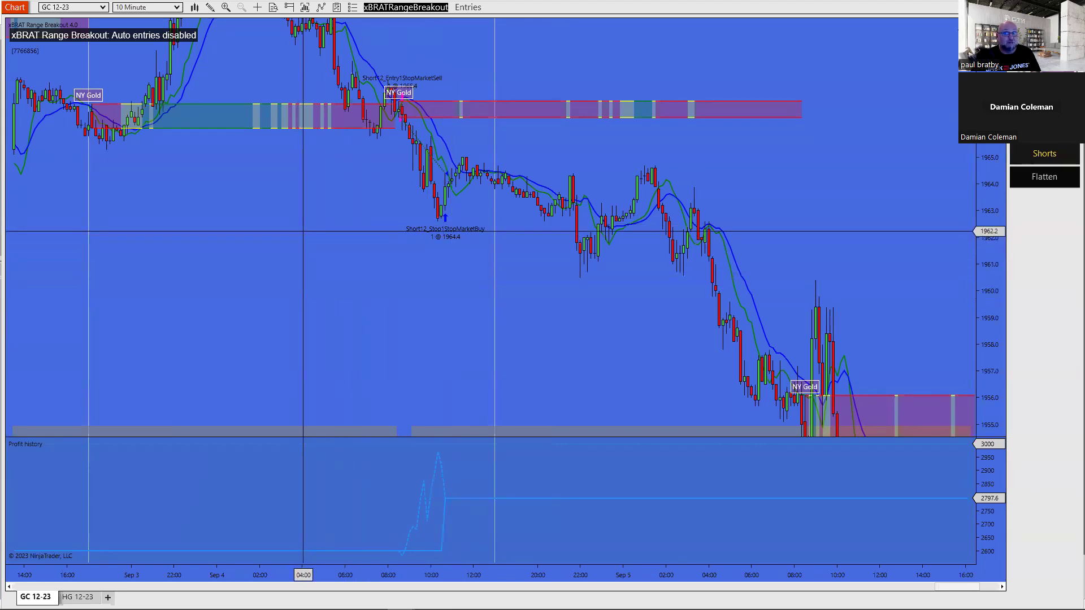
# - Go back to early August on the gold chart, readjust its time and price scales, and examine the August 7 long trade
pyautogui.moveTo(303, 234); pyautogui.dragTo(526, 273)
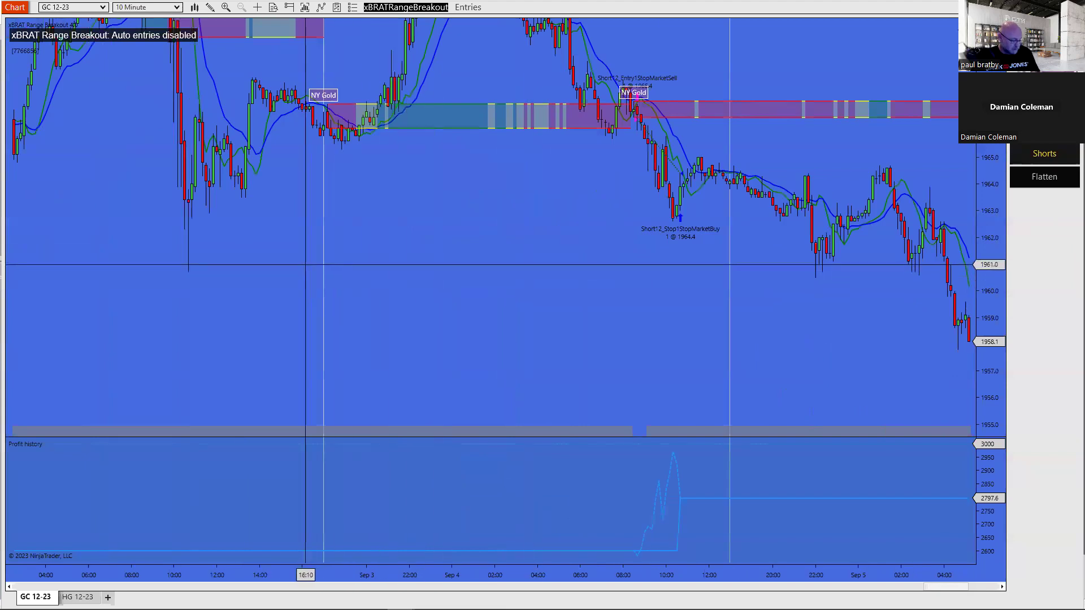
pyautogui.keyDown('ctrl'); pyautogui.scroll(-10, 335, 525); pyautogui.keyUp('ctrl')
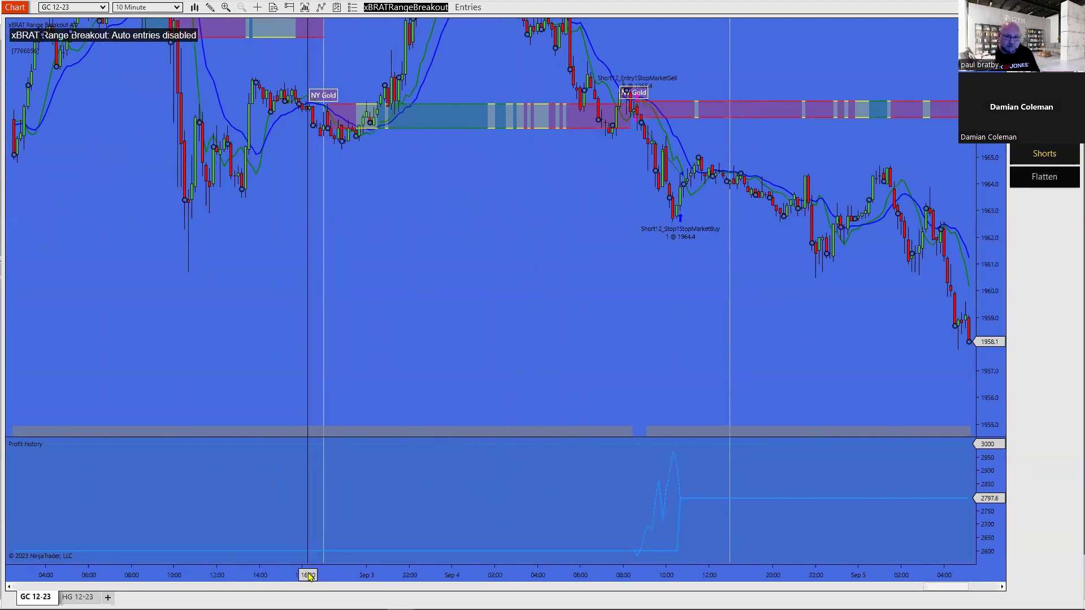
pyautogui.scroll(15, 374, 382)
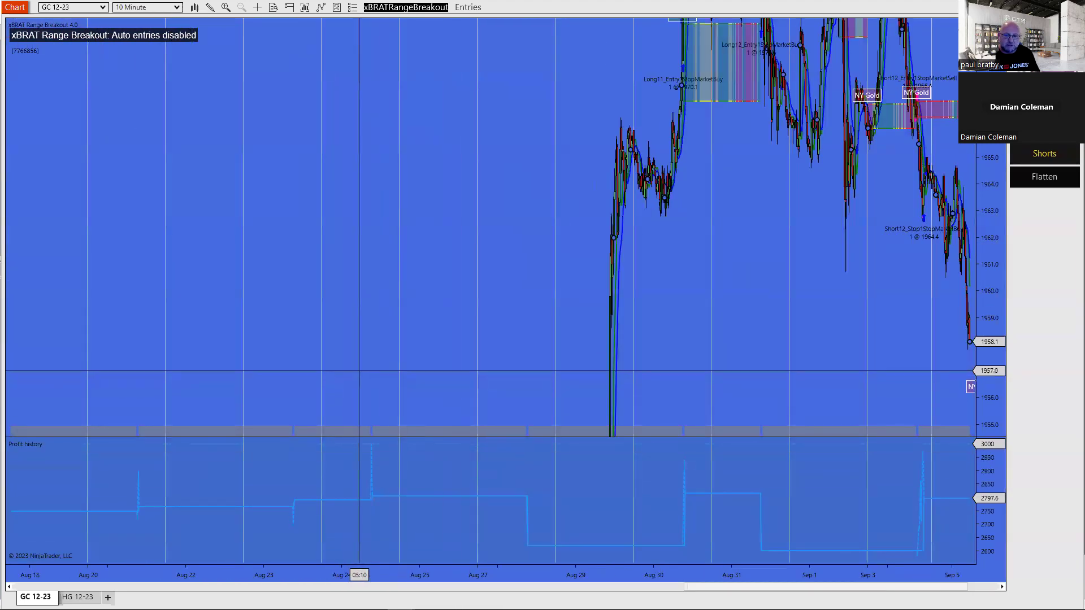
pyautogui.scroll(8, 416, 345)
pyautogui.moveTo(441, 349); pyautogui.dragTo(660, 348)
pyautogui.moveTo(990, 157); pyautogui.dragTo(995, 430)
pyautogui.moveTo(669, 579); pyautogui.dragTo(375, 577)
pyautogui.moveTo(690, 577); pyautogui.dragTo(475, 576)
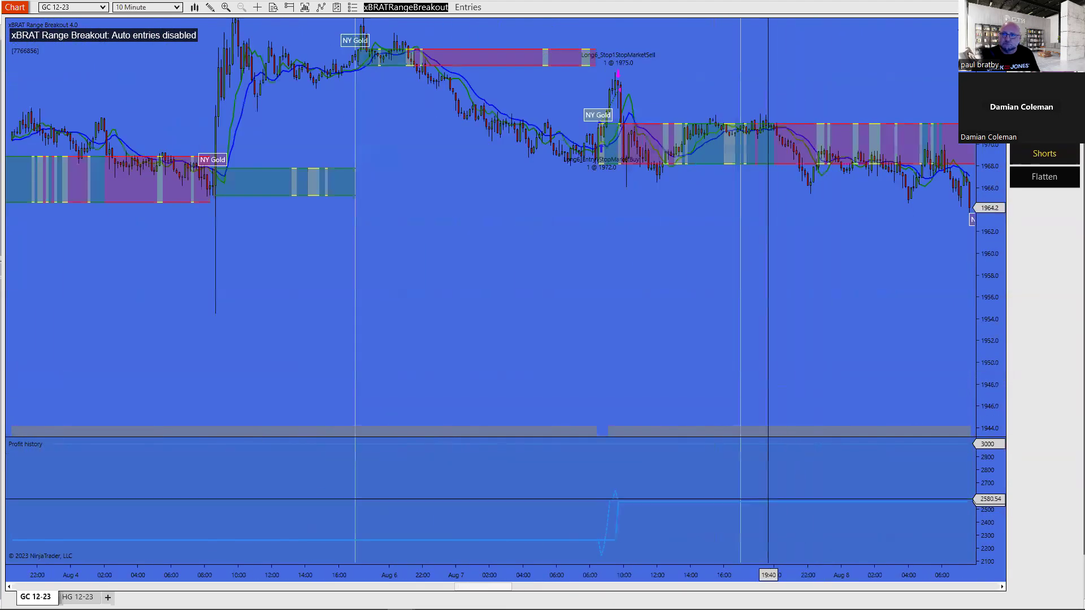
pyautogui.moveTo(705, 576); pyautogui.dragTo(521, 572)
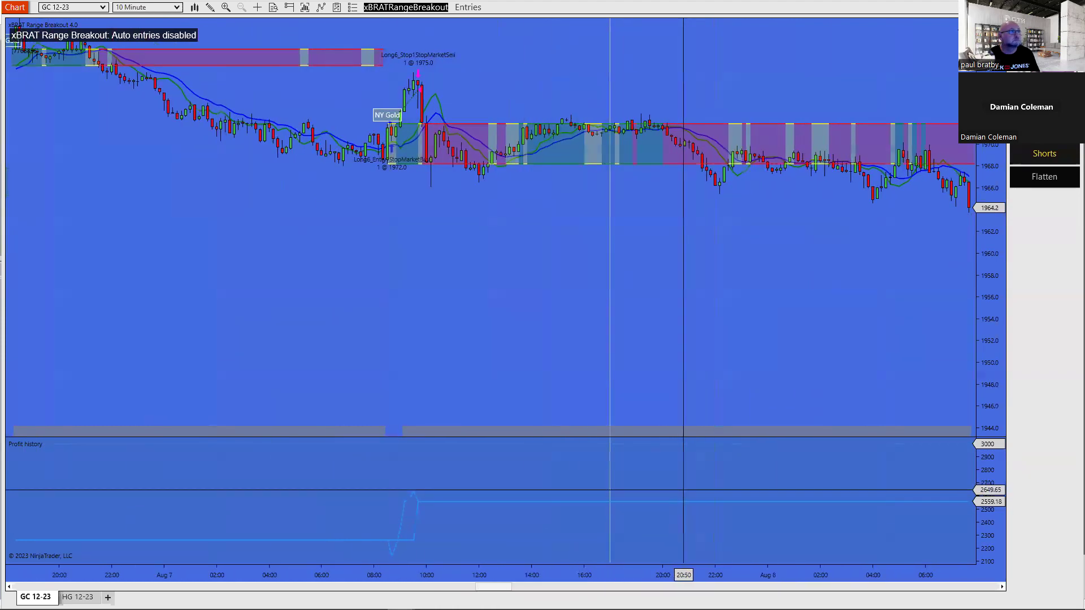
pyautogui.scroll(-5, 625, 361)
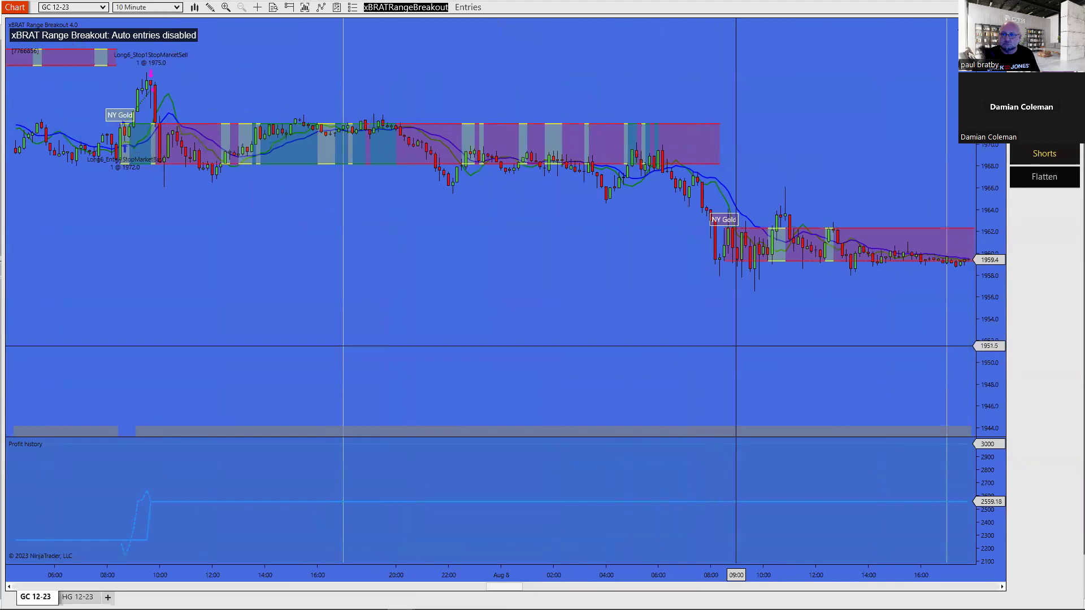
# - Go back across August 7 on the gold chart and check the performance report for xBRAT Range Breakout 4.0
pyautogui.scroll(-4, 518, 369)
pyautogui.scroll(12, 686, 369)
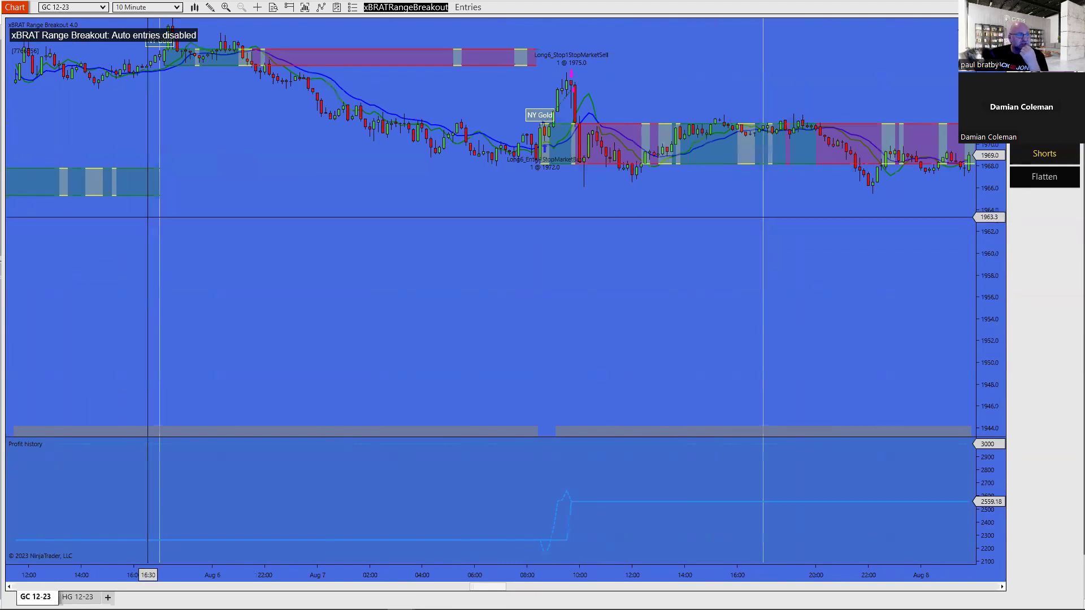
pyautogui.moveTo(331, 213); pyautogui.dragTo(425, 249)
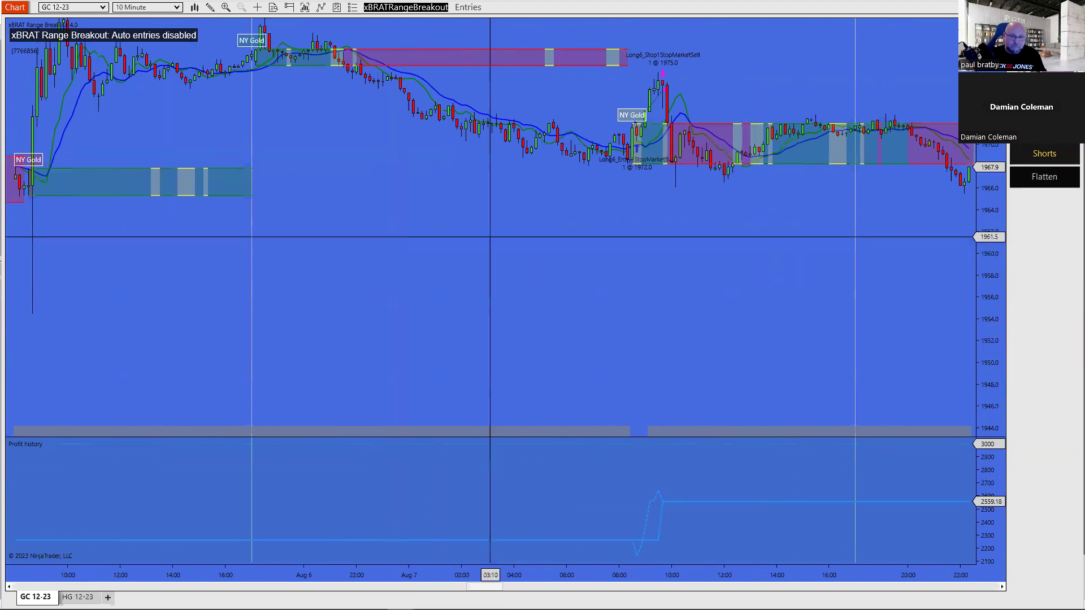
pyautogui.moveTo(500, 286); pyautogui.dragTo(474, 335)
pyautogui.rightClick(421, 243)
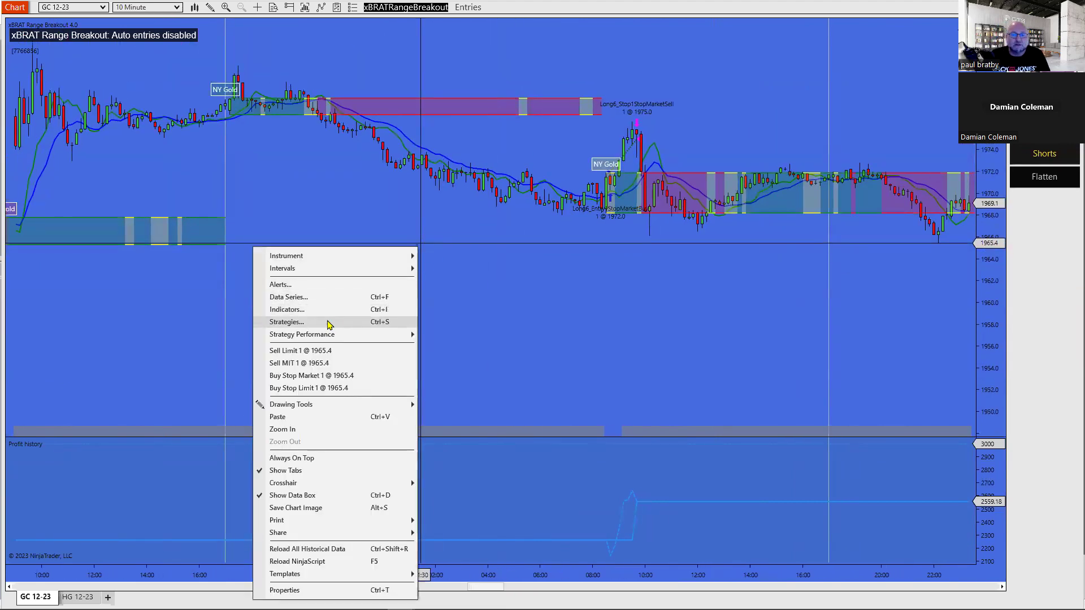
pyautogui.moveTo(416, 337)
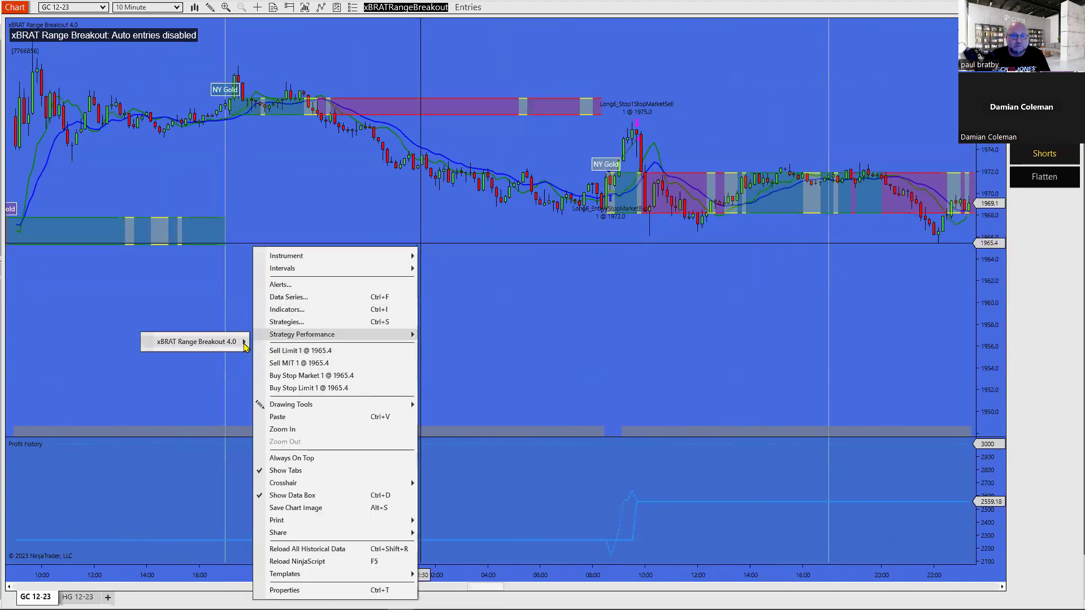
pyautogui.moveTo(240, 351)
pyautogui.click(114, 375)
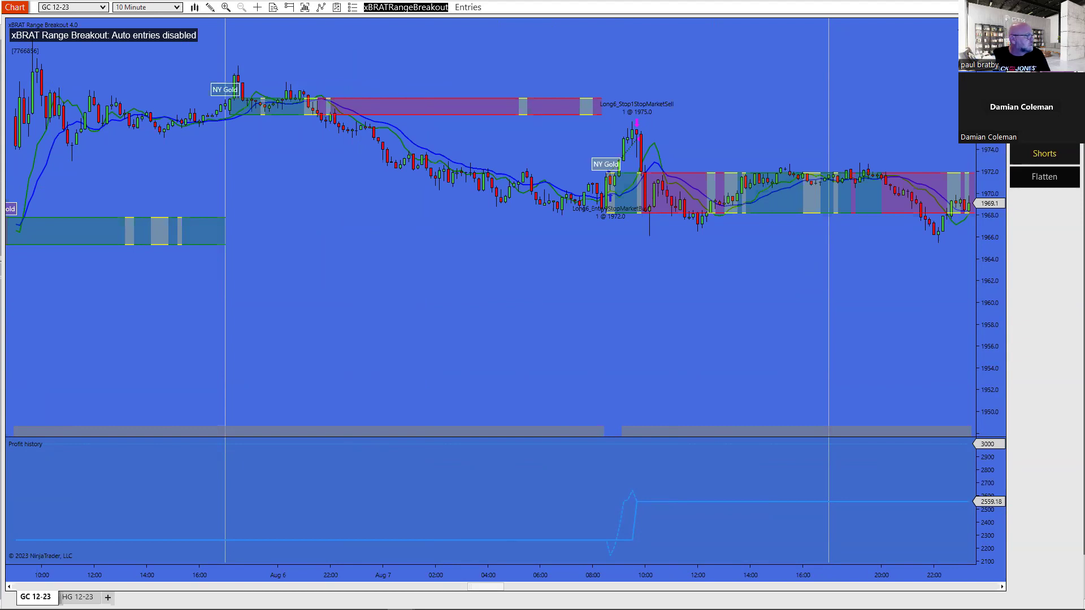
# - Go back to August 3 on the gold chart, widen its time and price scales, and examine the short trade stopped out there
pyautogui.hscroll(-15, 412, 164)
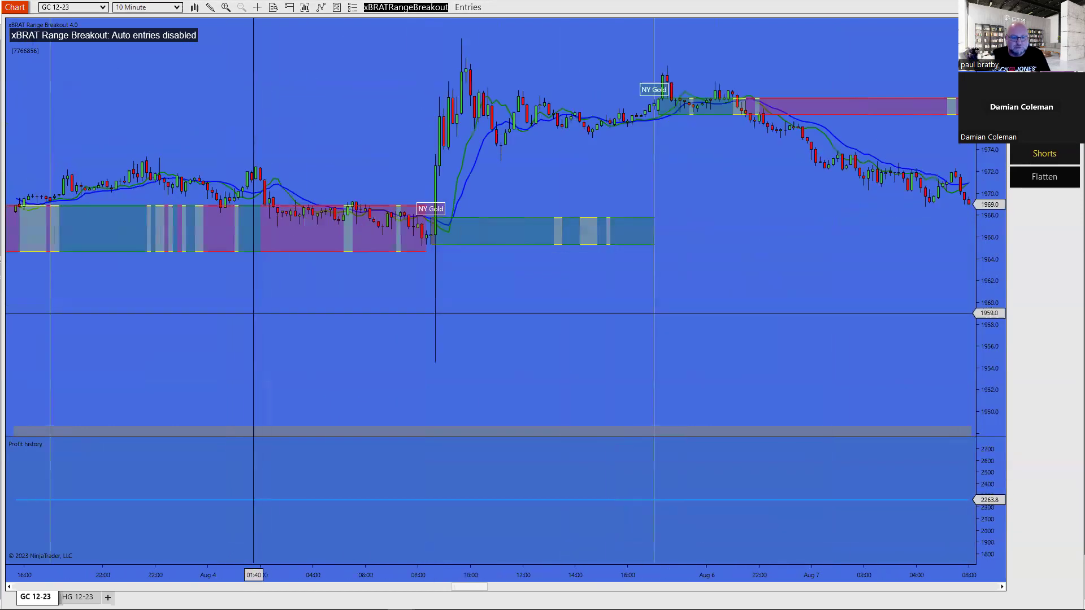
pyautogui.hscroll(-15, 409, 330)
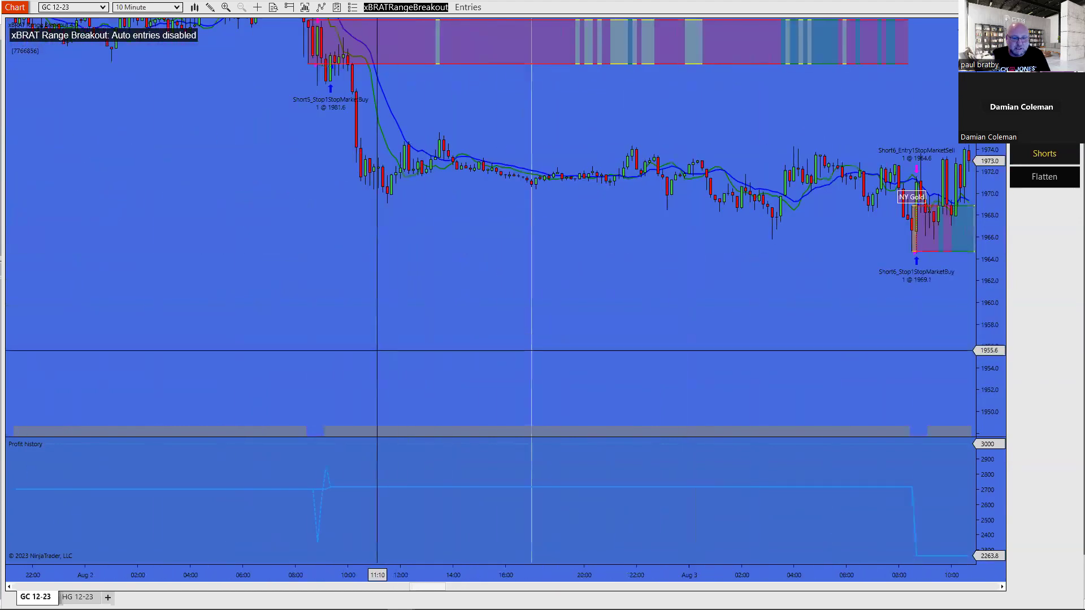
pyautogui.moveTo(493, 353); pyautogui.dragTo(489, 353)
pyautogui.hscroll(8, 488, 354)
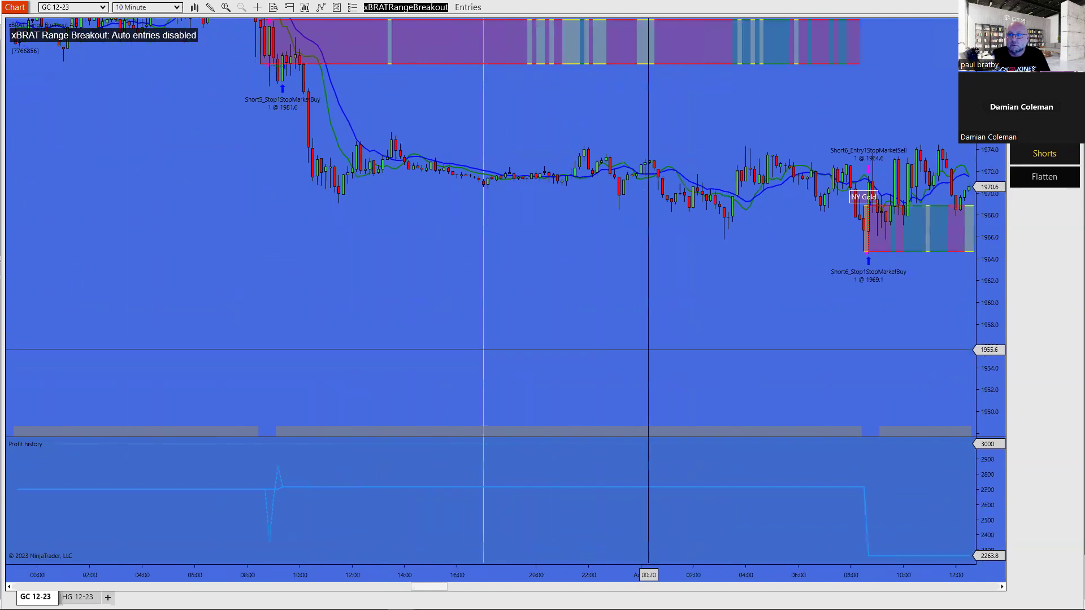
pyautogui.scroll(5, 483, 365)
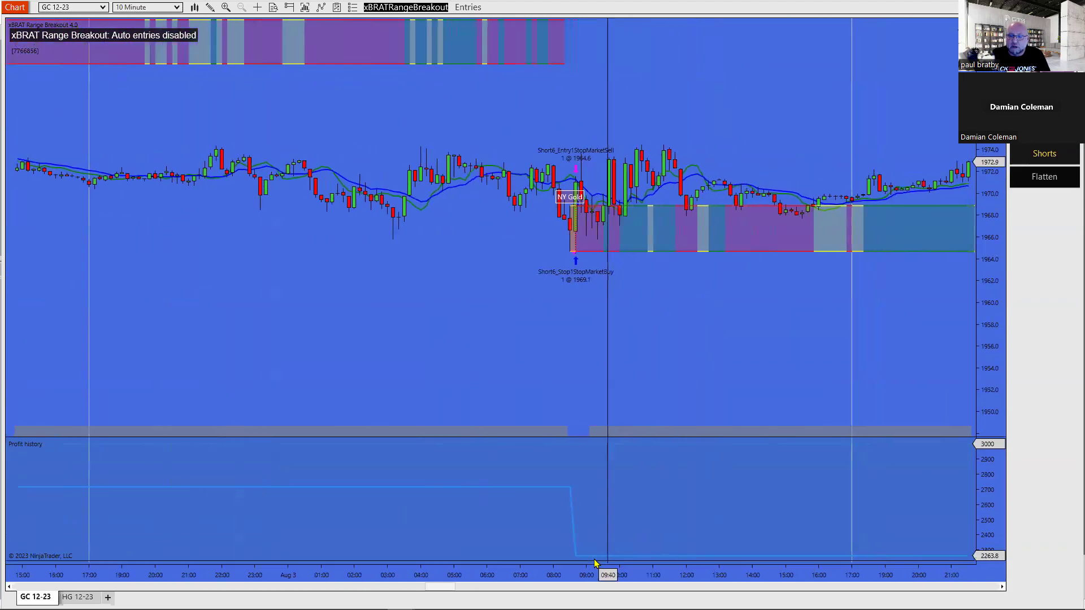
pyautogui.moveTo(392, 346); pyautogui.dragTo(707, 341)
pyautogui.moveTo(686, 574); pyautogui.dragTo(561, 577)
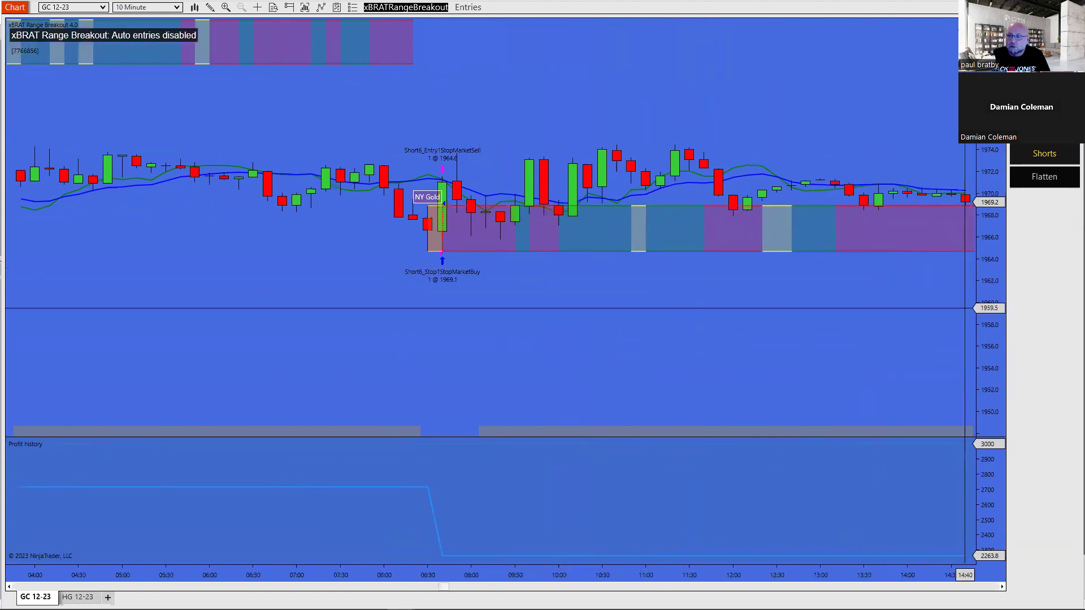
pyautogui.moveTo(990, 340); pyautogui.dragTo(989, 314)
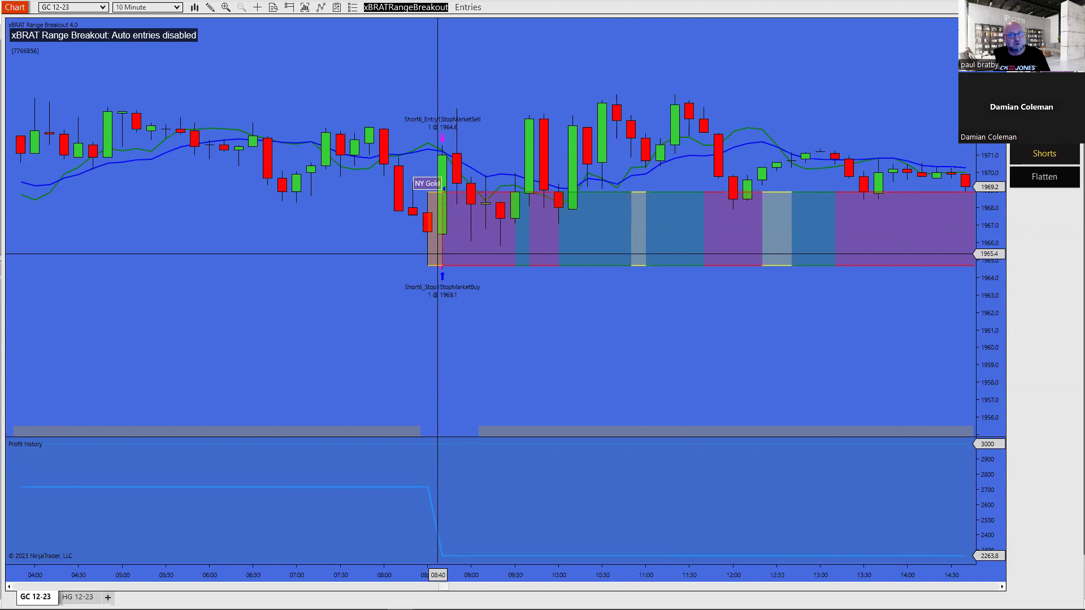
# - Disable the xBRAT Range Breakout 4.0 strategy and turn off its Straddle Trade, applying both changes
pyautogui.rightClick(370, 253)
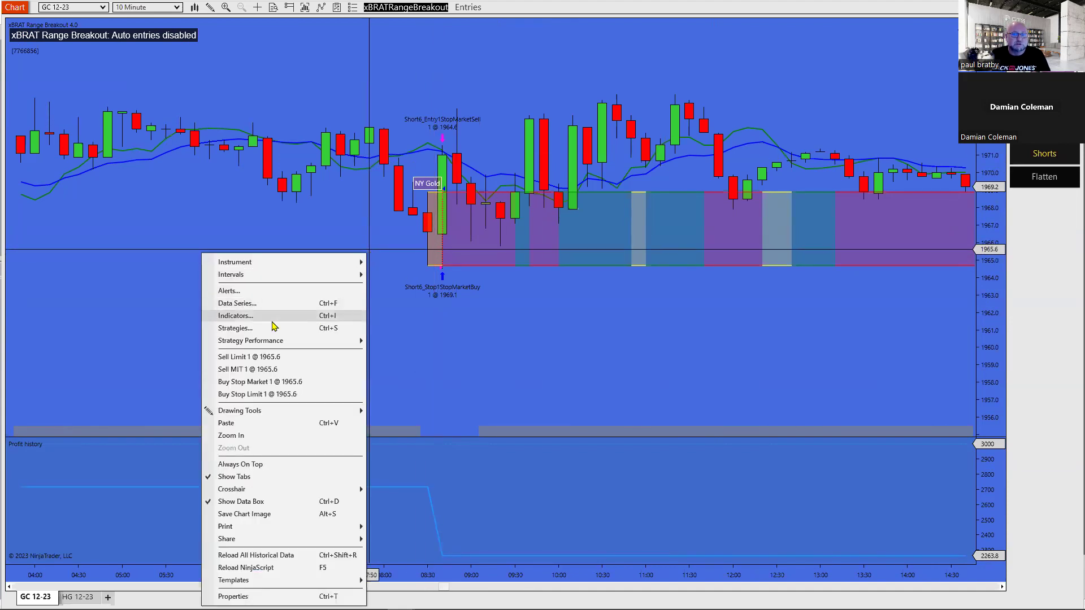
pyautogui.click(274, 328)
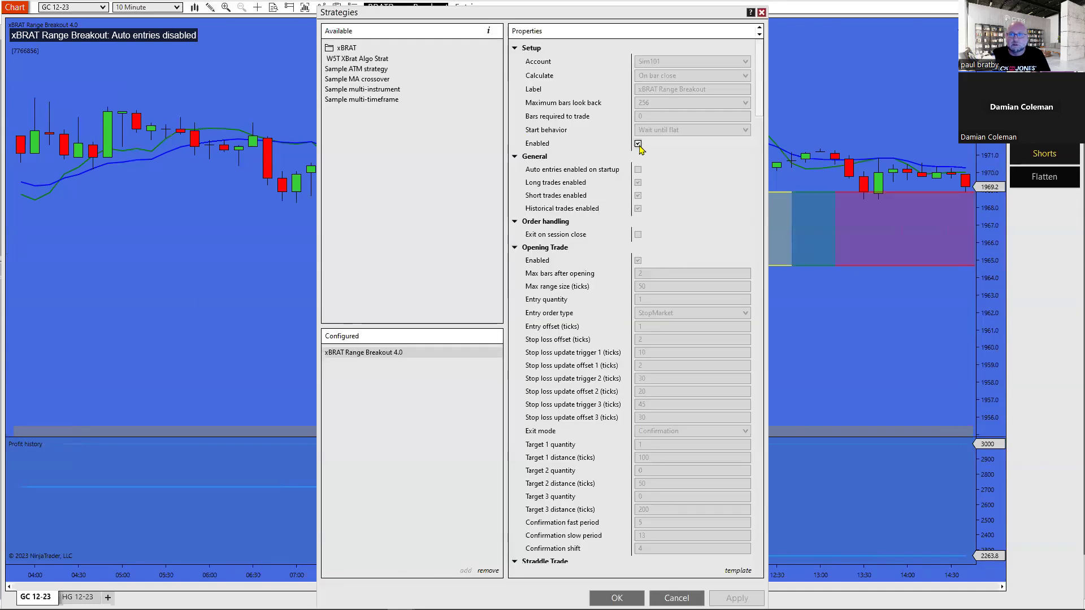
pyautogui.click(639, 145)
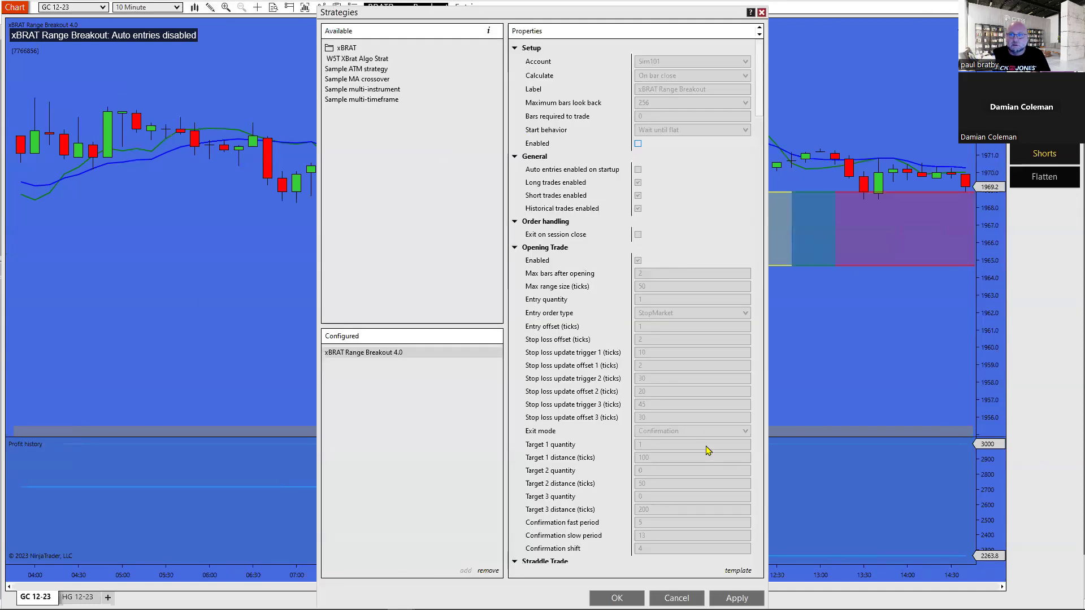
pyautogui.click(734, 595)
pyautogui.scroll(-6, 629, 408)
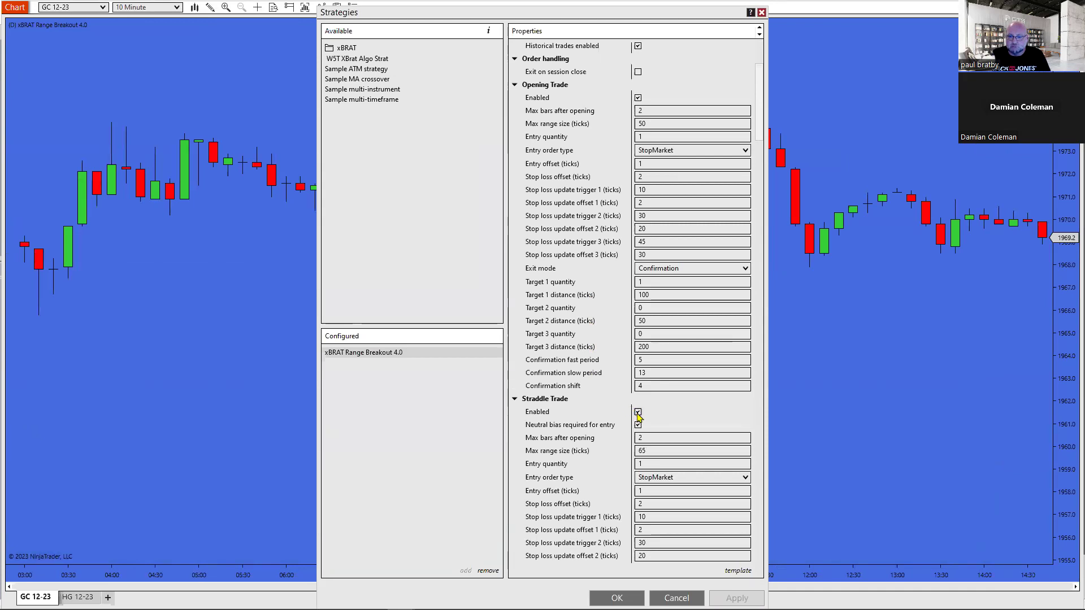
pyautogui.click(638, 413)
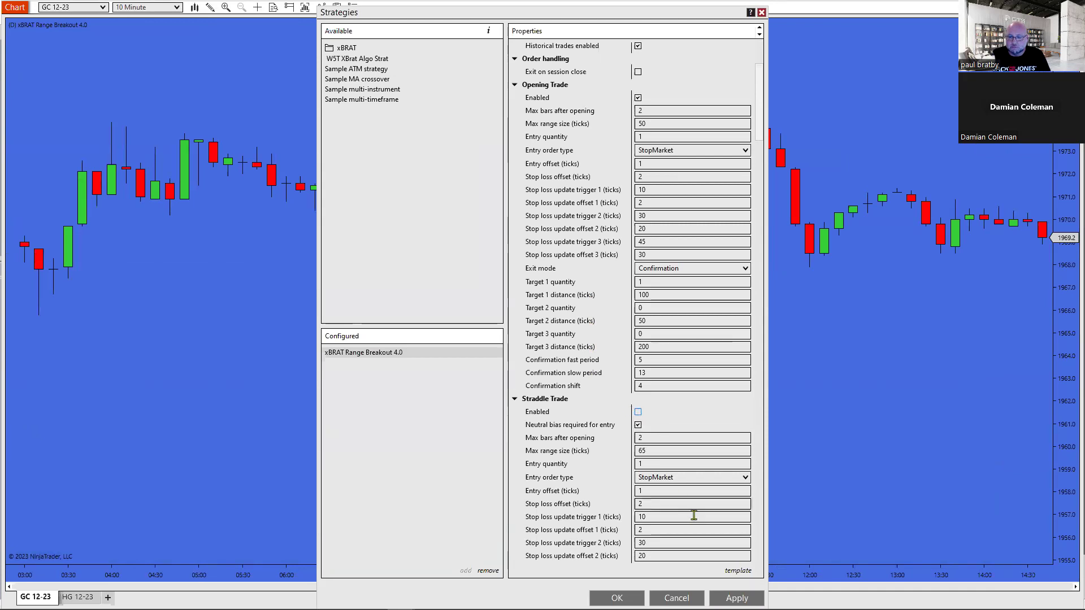
pyautogui.click(735, 598)
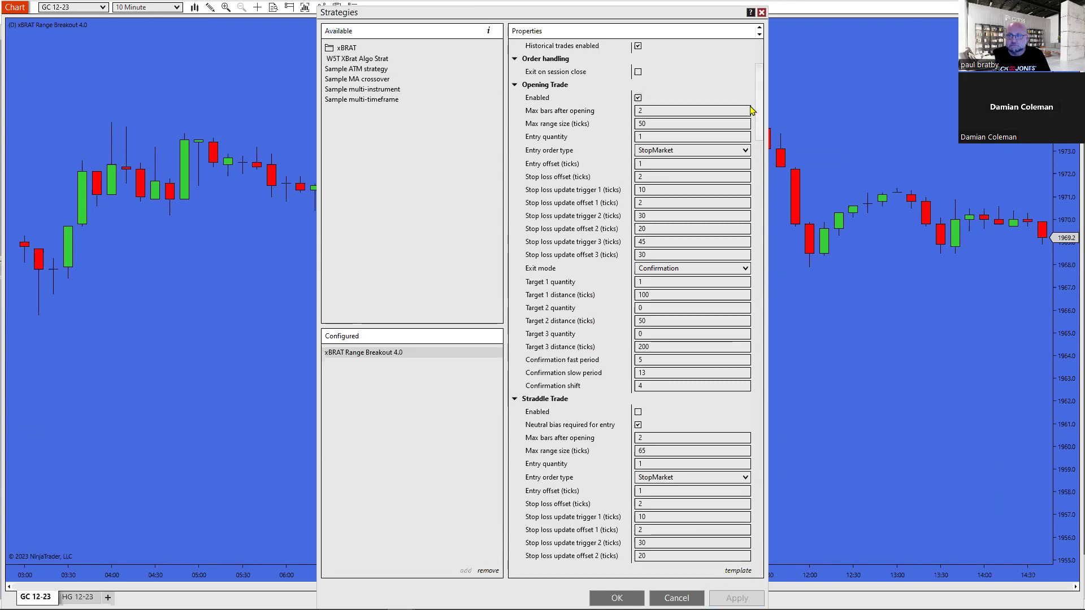
# - Re-enable the strategy with Straddle Trade off, accept the order confirmation notice, and close the strategy settings
pyautogui.scroll(5, 760, 110)
pyautogui.click(638, 143)
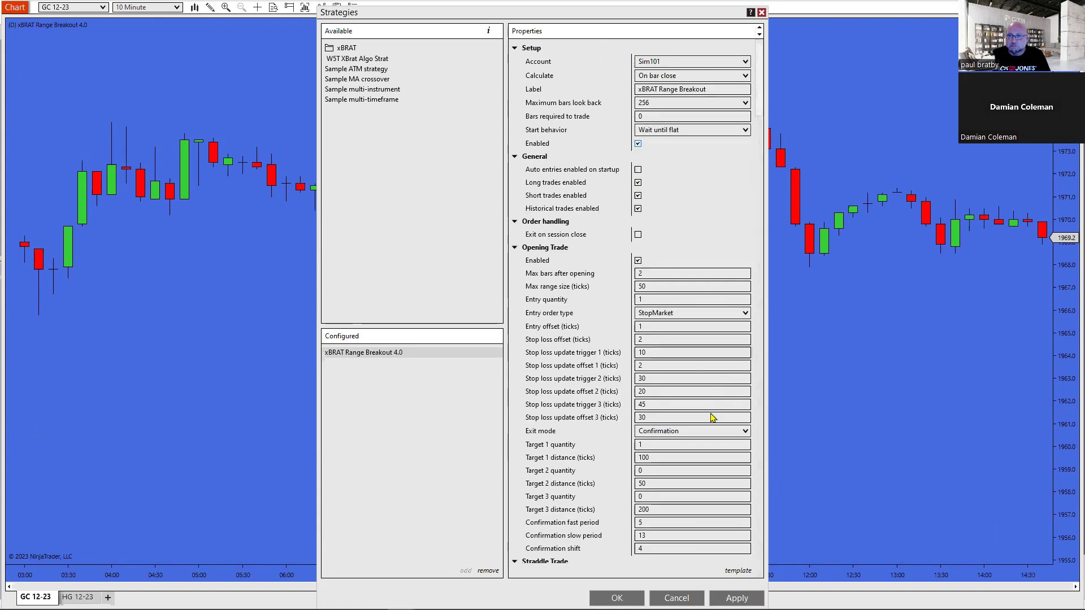
pyautogui.click(736, 598)
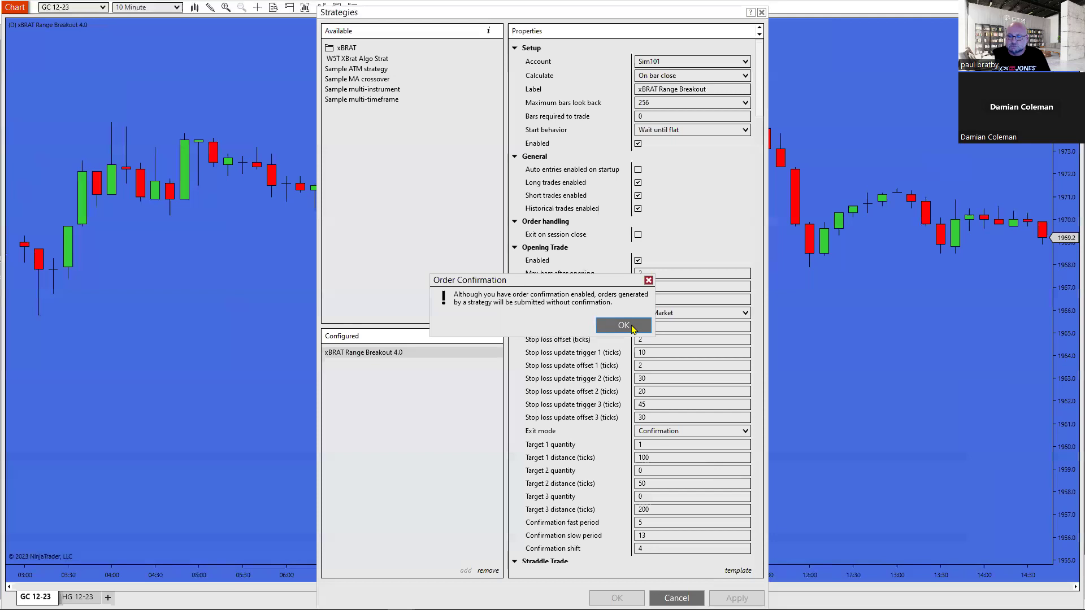
pyautogui.click(623, 325)
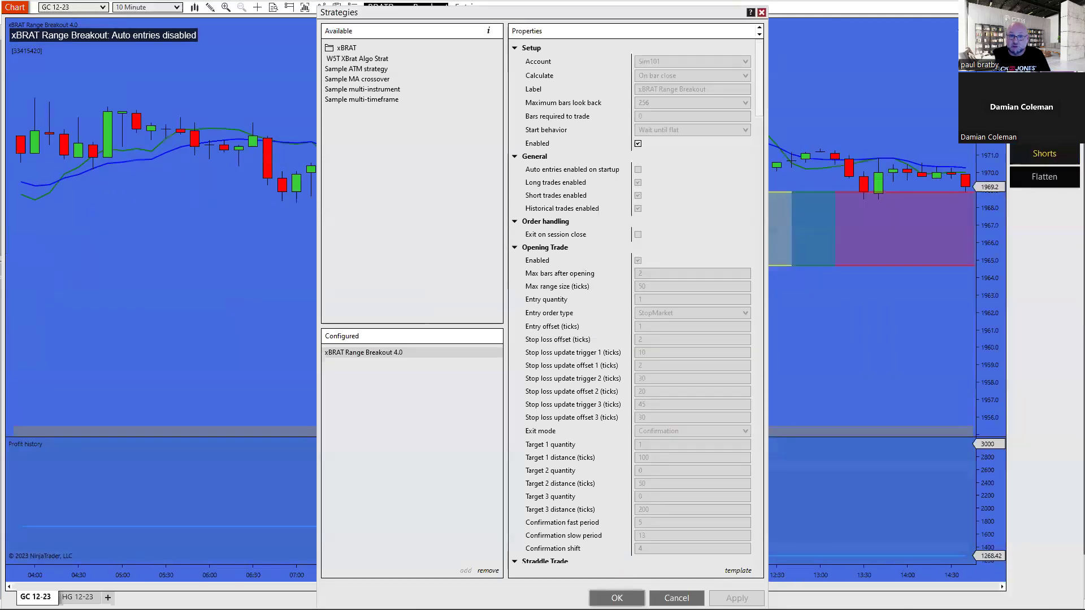
pyautogui.click(617, 598)
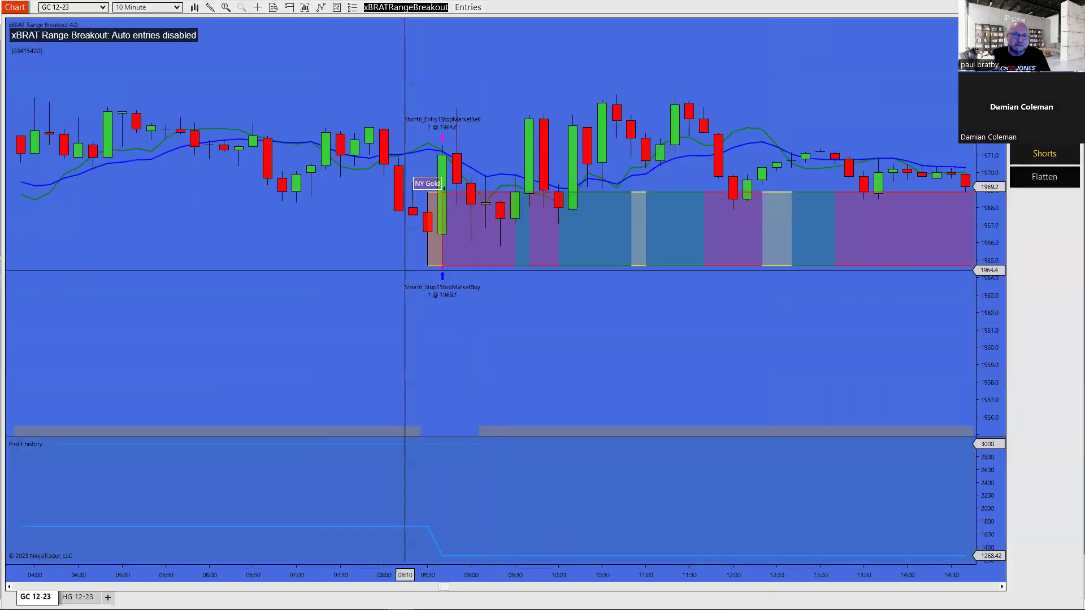
# - Review the performance summary for xBRAT Range Breakout 4.0 without straddle trades and close the report
pyautogui.rightClick(357, 259)
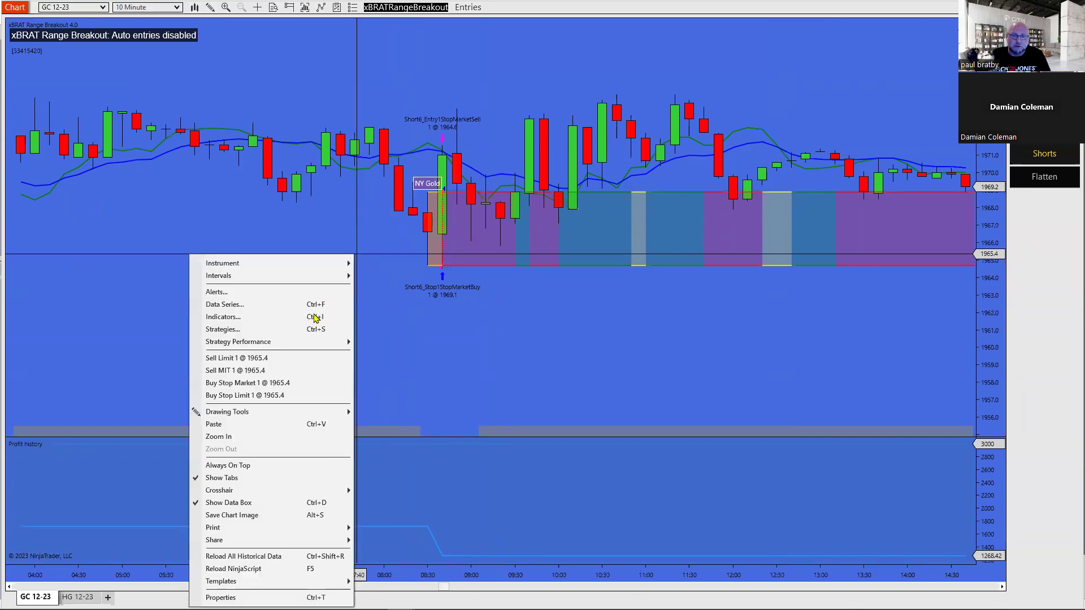
pyautogui.moveTo(275, 343)
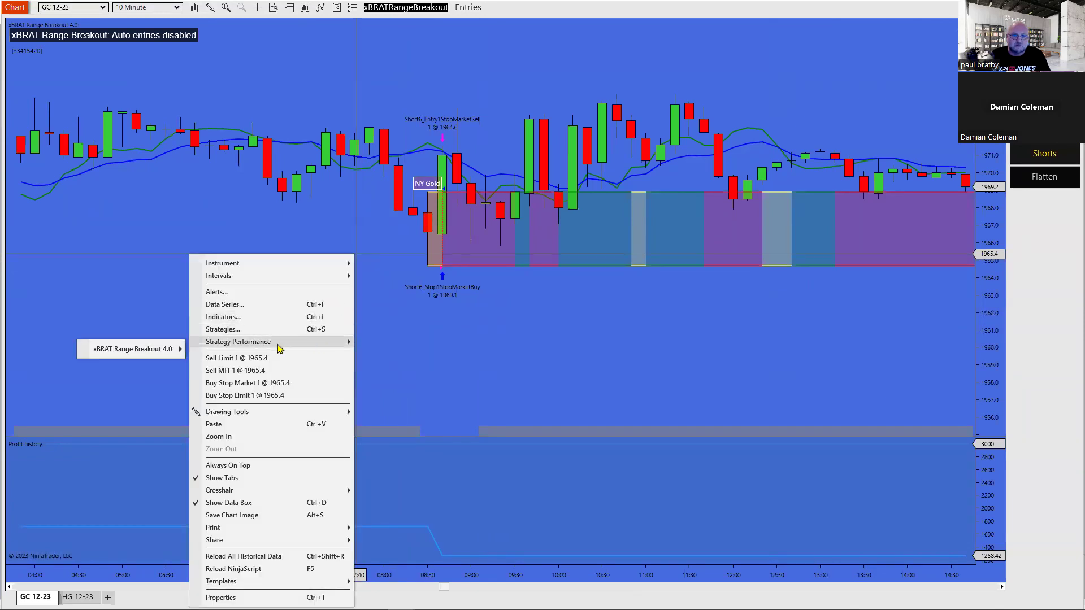
pyautogui.click(226, 381)
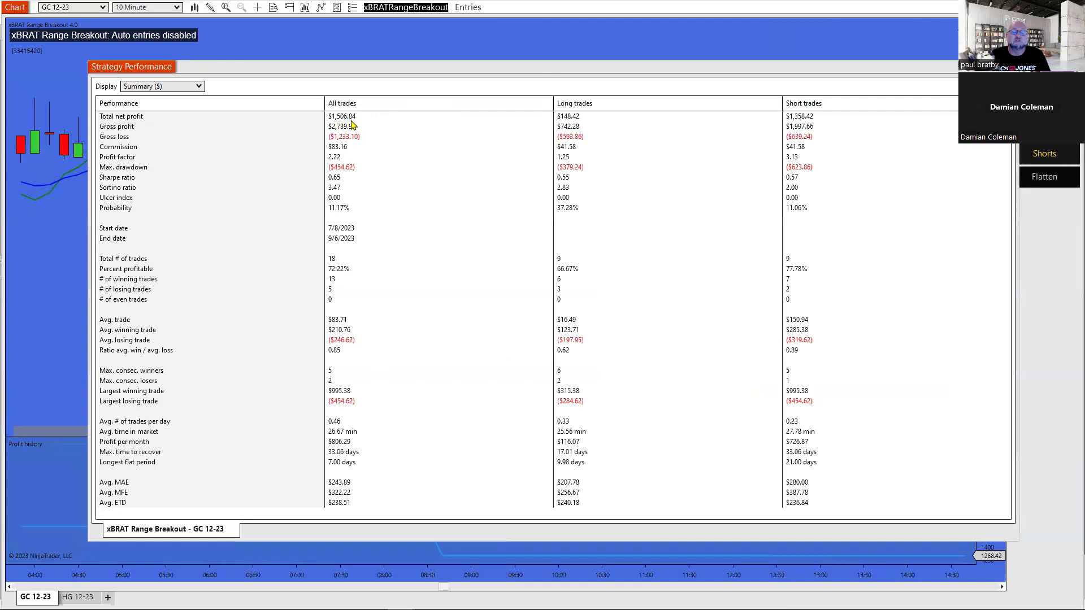
pyautogui.click(602, 74)
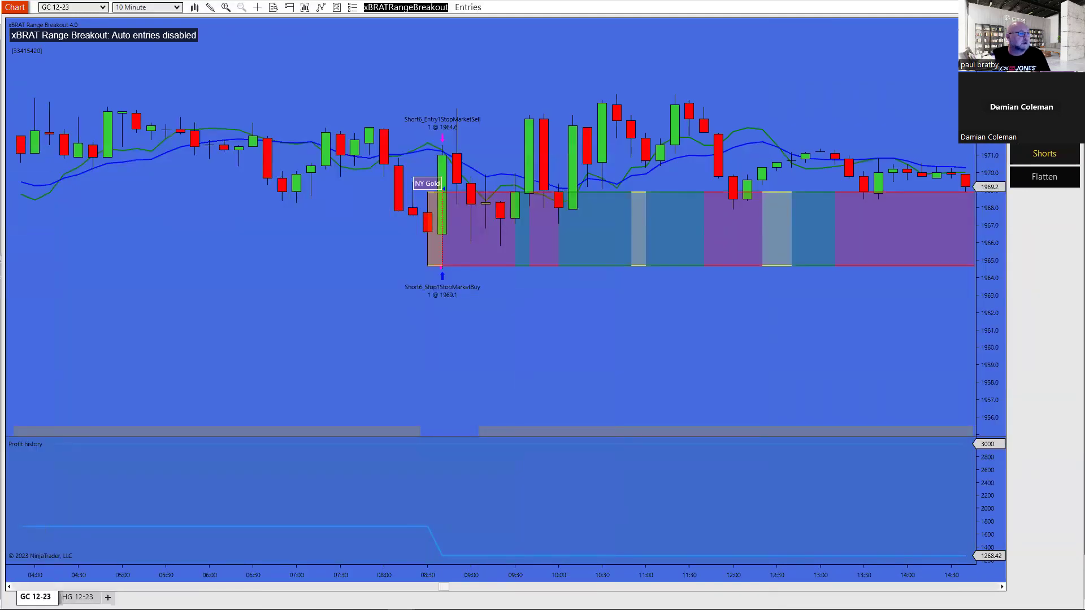
# - Reopen the strategy settings, disable xBRAT Range Breakout 4.0, and turn its Straddle Trade back on
pyautogui.rightClick(351, 242)
pyautogui.moveTo(273, 336)
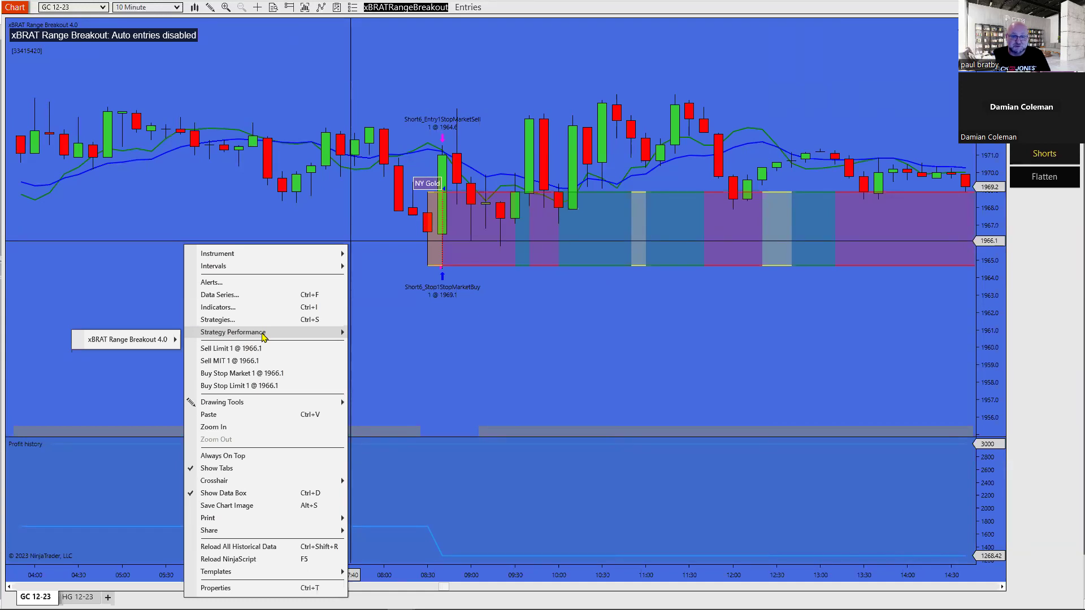
pyautogui.click(232, 320)
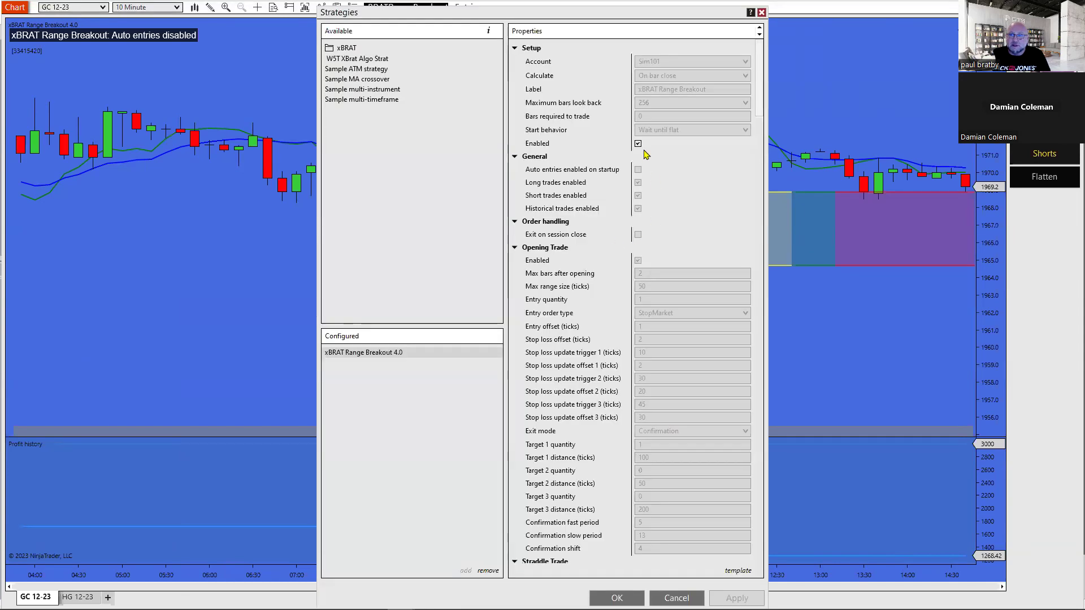
pyautogui.click(638, 144)
pyautogui.scroll(-3, 626, 390)
pyautogui.scroll(-2, 626, 390)
pyautogui.click(638, 413)
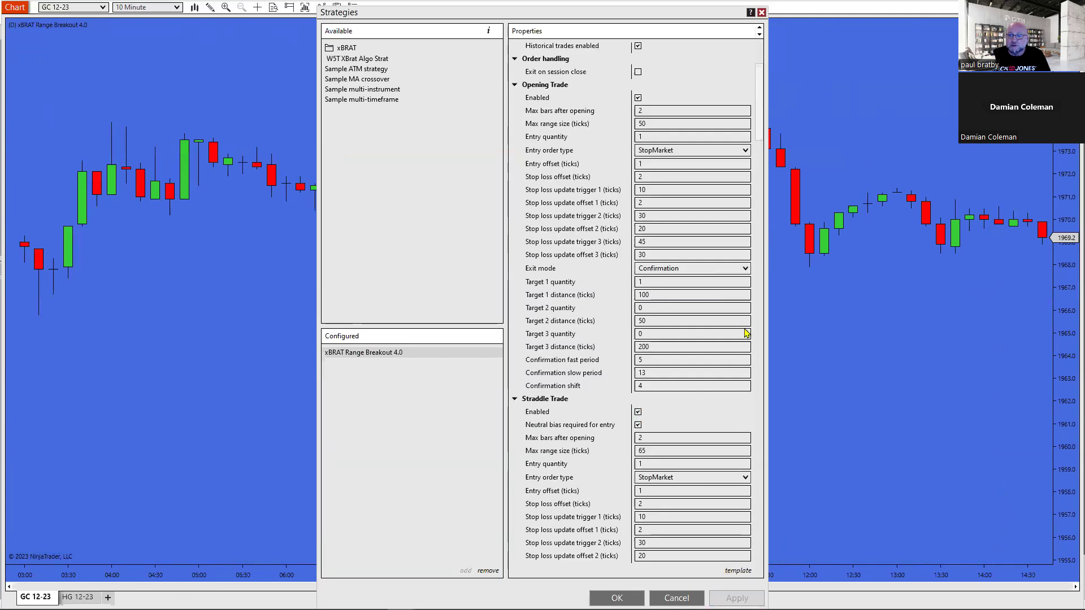
# - Re-enable the strategy with Straddle Trade on, accept the order confirmation notice, and close the settings
pyautogui.moveTo(760, 101); pyautogui.dragTo(759, 73)
pyautogui.click(638, 144)
pyautogui.click(737, 598)
pyautogui.click(600, 325)
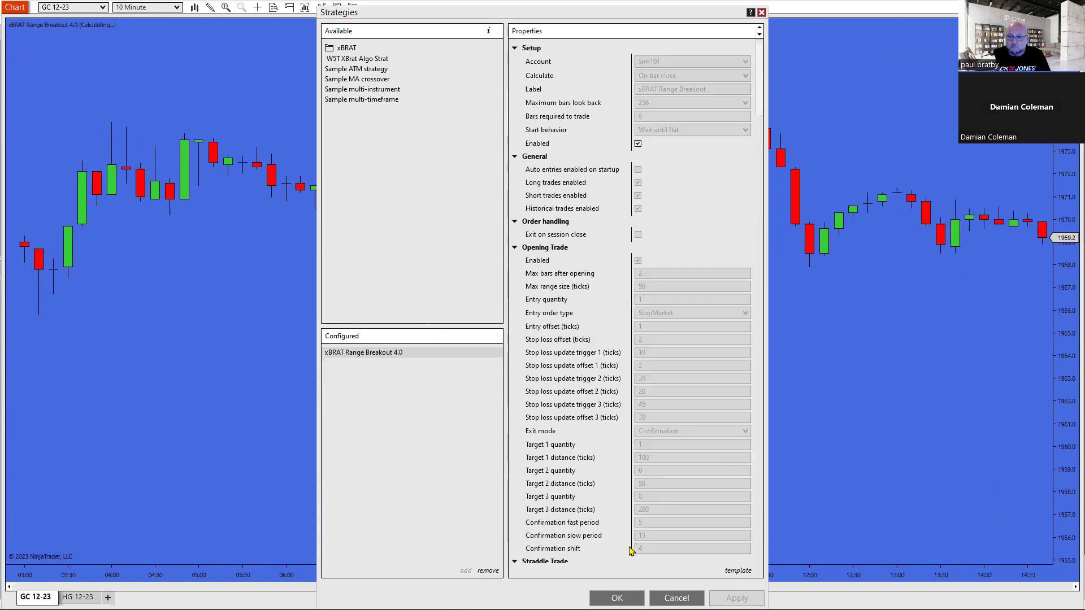
pyautogui.press('Return')
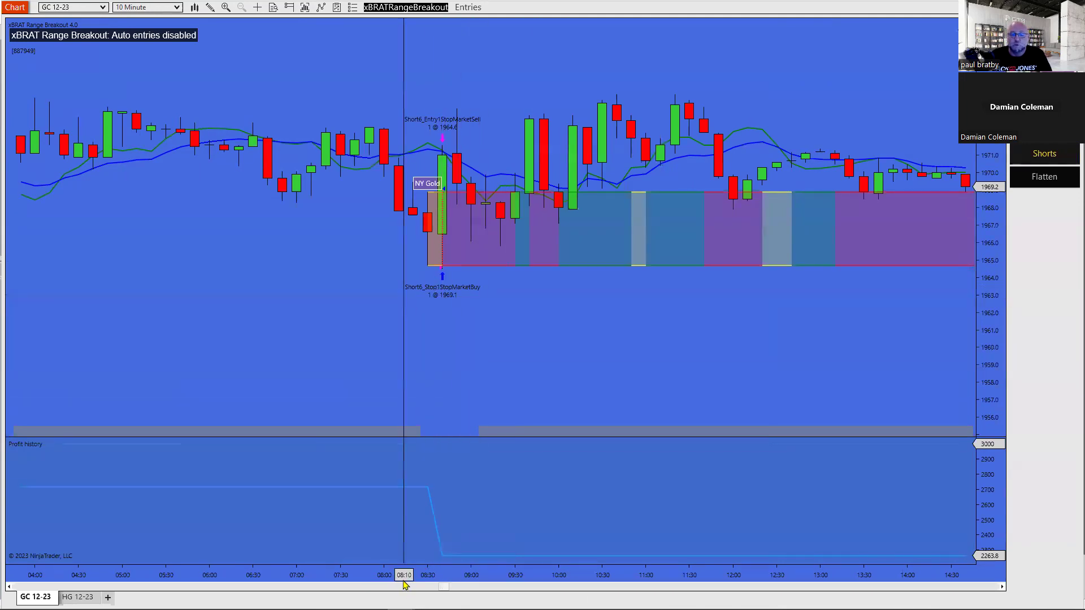
# - Examine the August 4 session and the August 7 long trade on the gold chart, and return to the latest September 6 bars
pyautogui.moveTo(399, 575); pyautogui.dragTo(323, 575)
pyautogui.scroll(10, 758, 351)
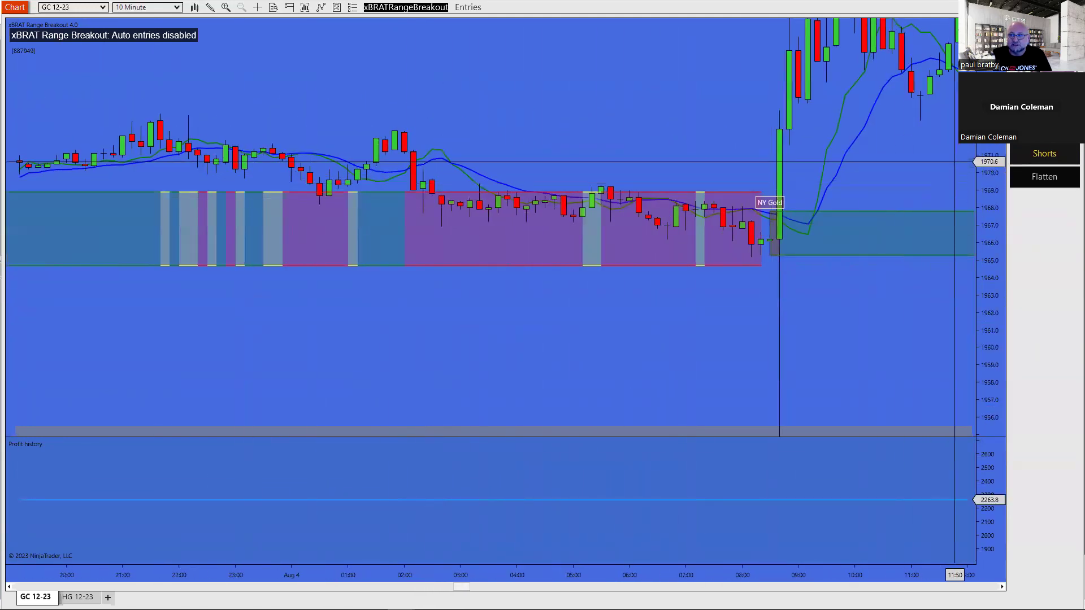
pyautogui.moveTo(891, 320); pyautogui.dragTo(468, 380)
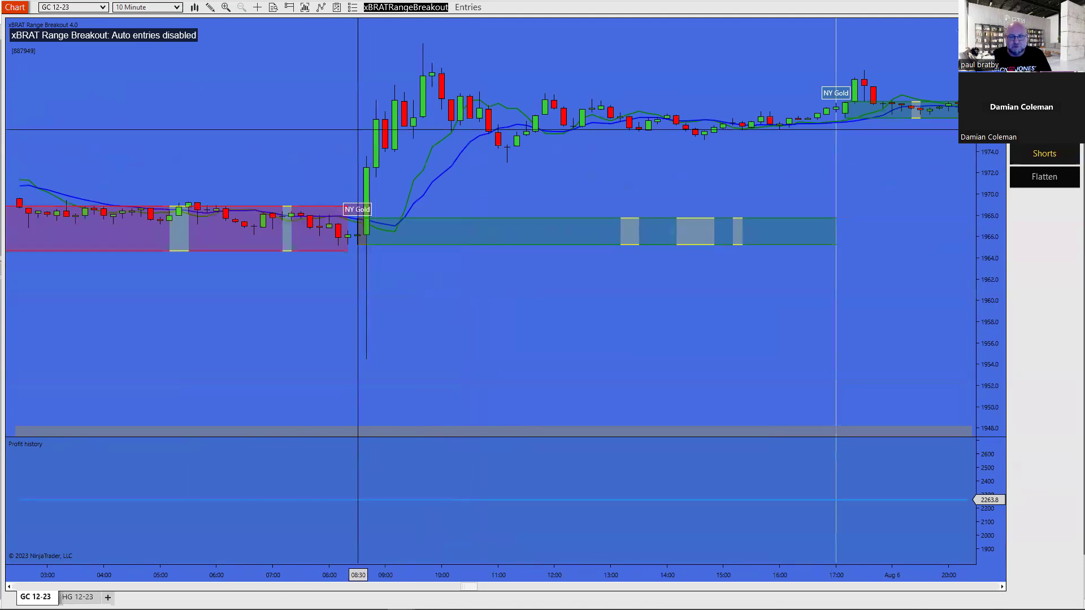
pyautogui.moveTo(799, 315); pyautogui.dragTo(350, 306)
pyautogui.moveTo(946, 238); pyautogui.dragTo(436, 303)
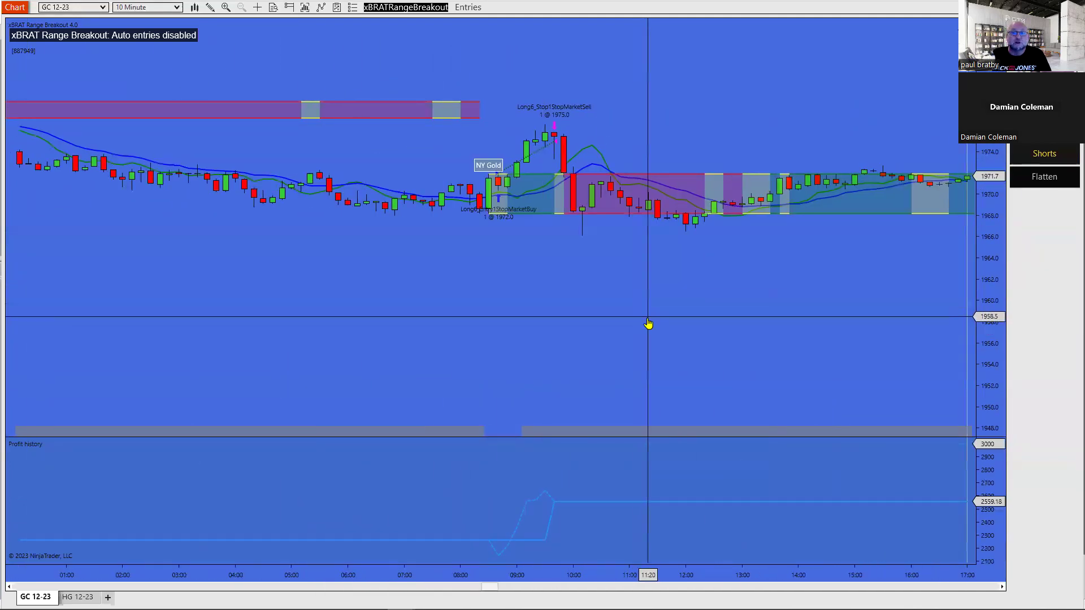
pyautogui.scroll(-5, 648, 324)
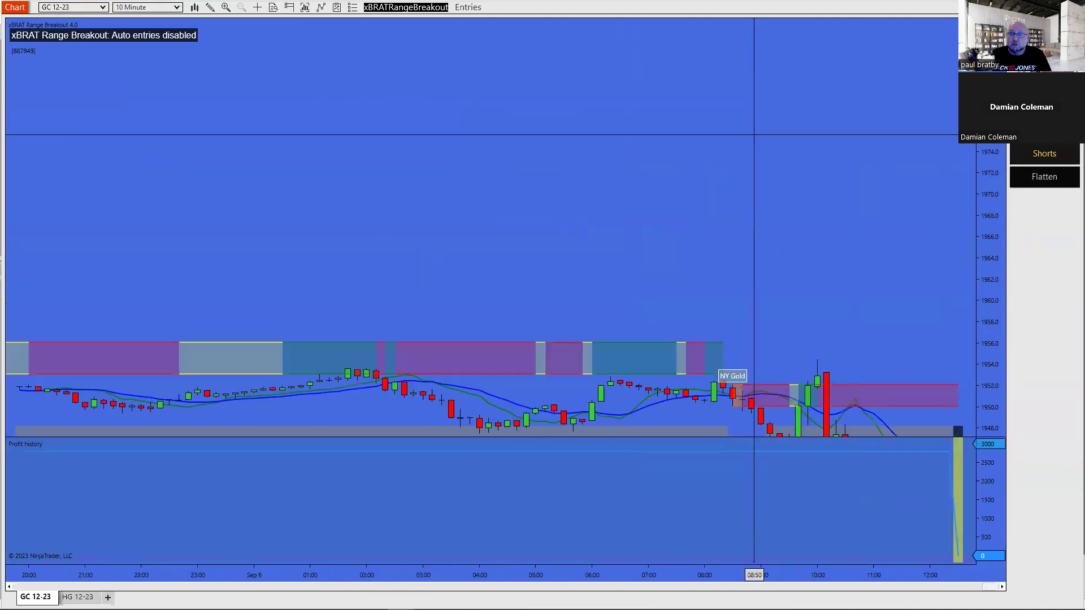
pyautogui.moveTo(653, 187); pyautogui.dragTo(376, 97)
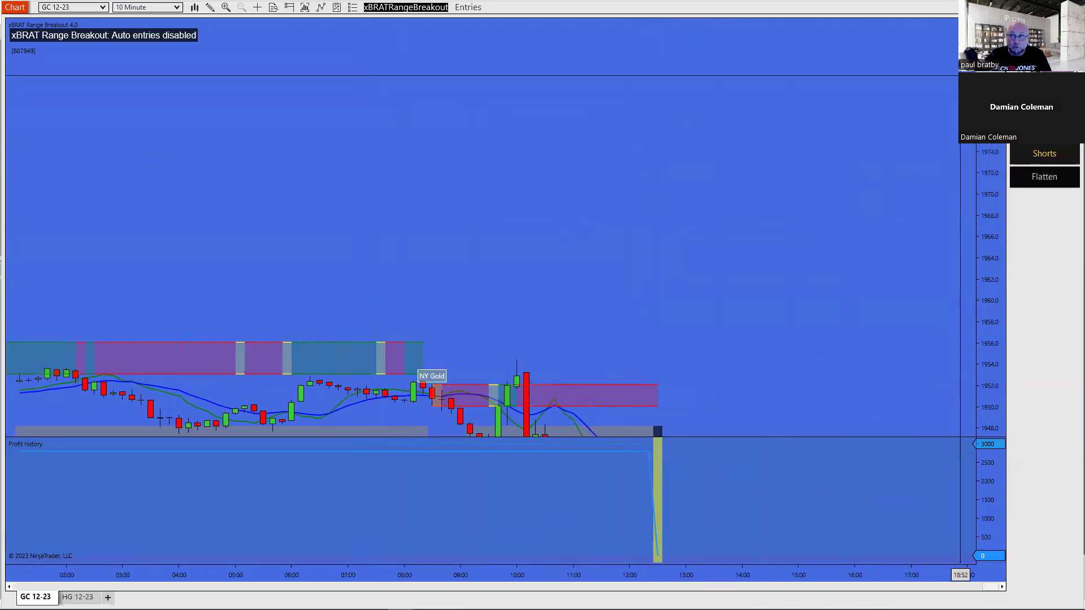
# - Switch to the TradingView copper futures layout, bring the latest bars into view, and maximize the 10-minute chart
pyautogui.scroll(-3, 799, 158)
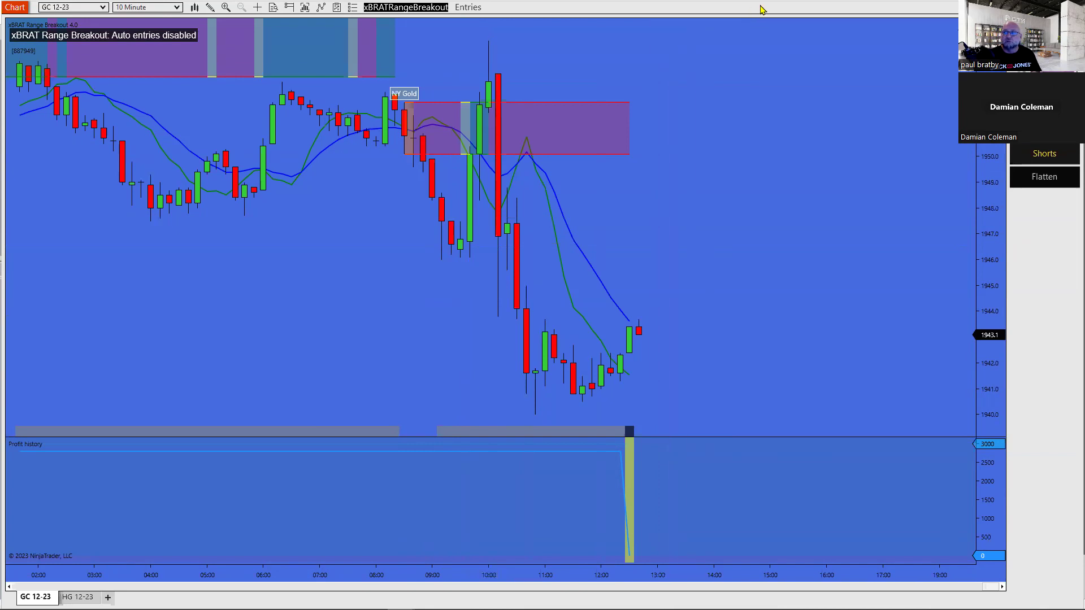
pyautogui.hotkey('alt', 'Tab')
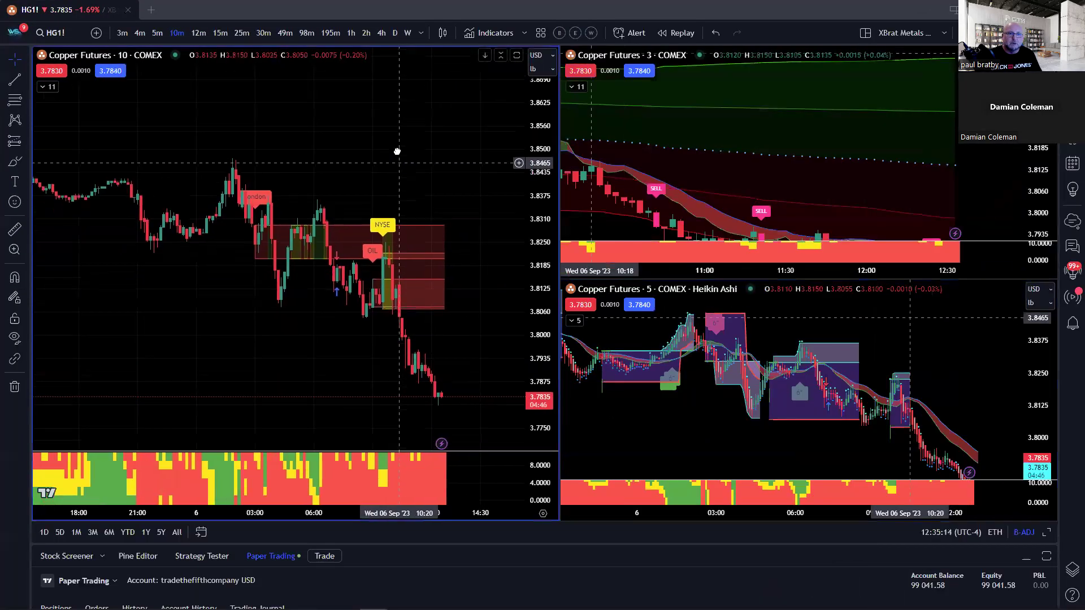
pyautogui.moveTo(395, 150); pyautogui.dragTo(415, 158)
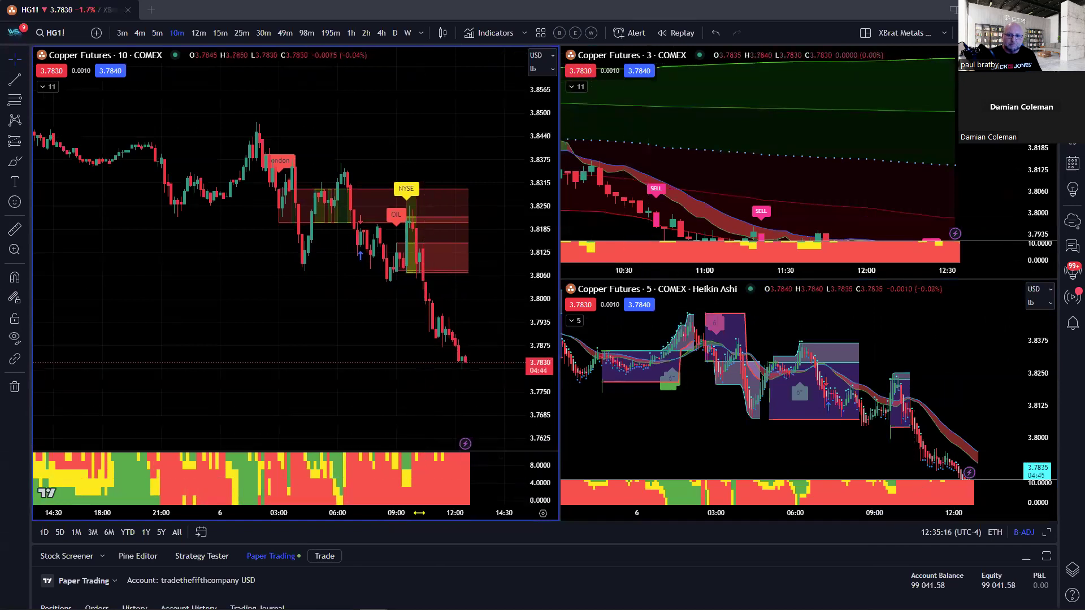
pyautogui.scroll(5, 467, 327)
pyautogui.moveTo(467, 326); pyautogui.dragTo(477, 303)
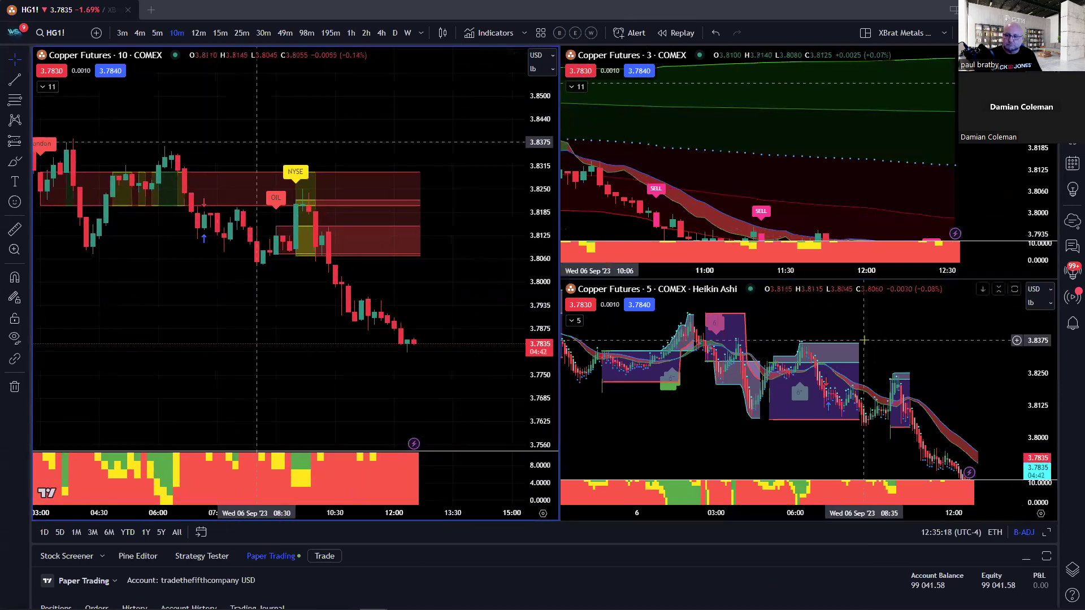
pyautogui.moveTo(894, 339); pyautogui.dragTo(911, 339)
pyautogui.doubleClick(1039, 150)
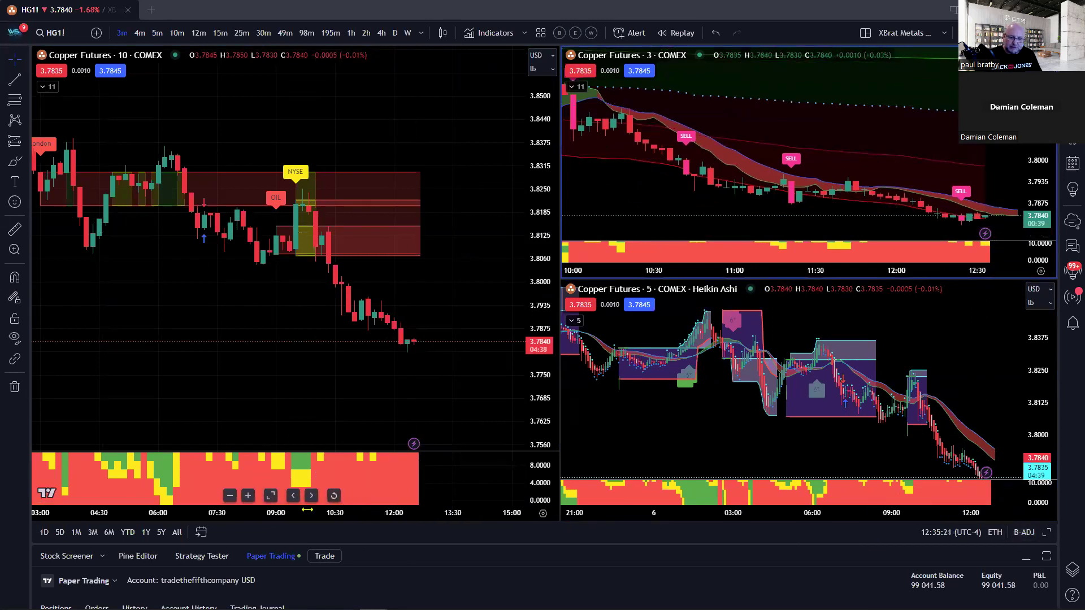
pyautogui.click(270, 496)
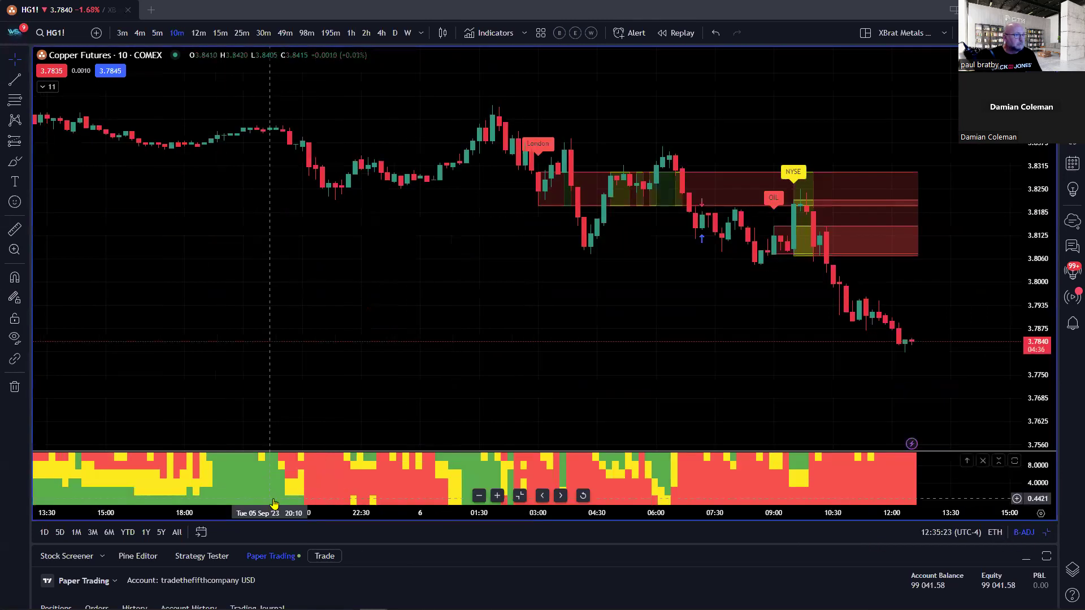
# - Examine the September 6 London, OIL and NYSE opening ranges and the price moves around them on the 10-minute copper chart
pyautogui.moveTo(727, 317); pyautogui.dragTo(622, 371)
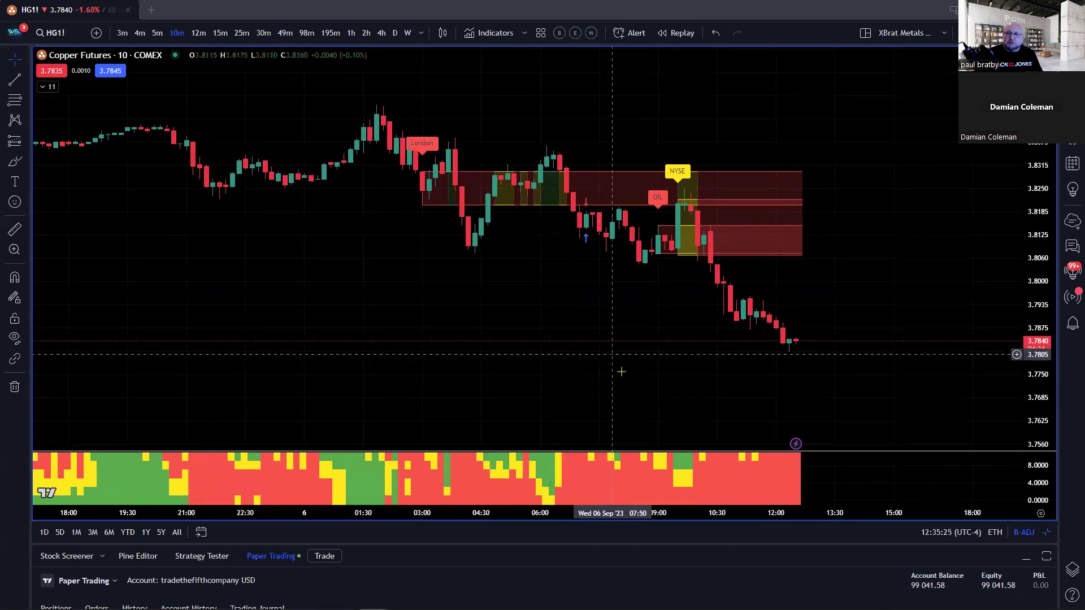
pyautogui.moveTo(668, 512); pyautogui.dragTo(540, 512)
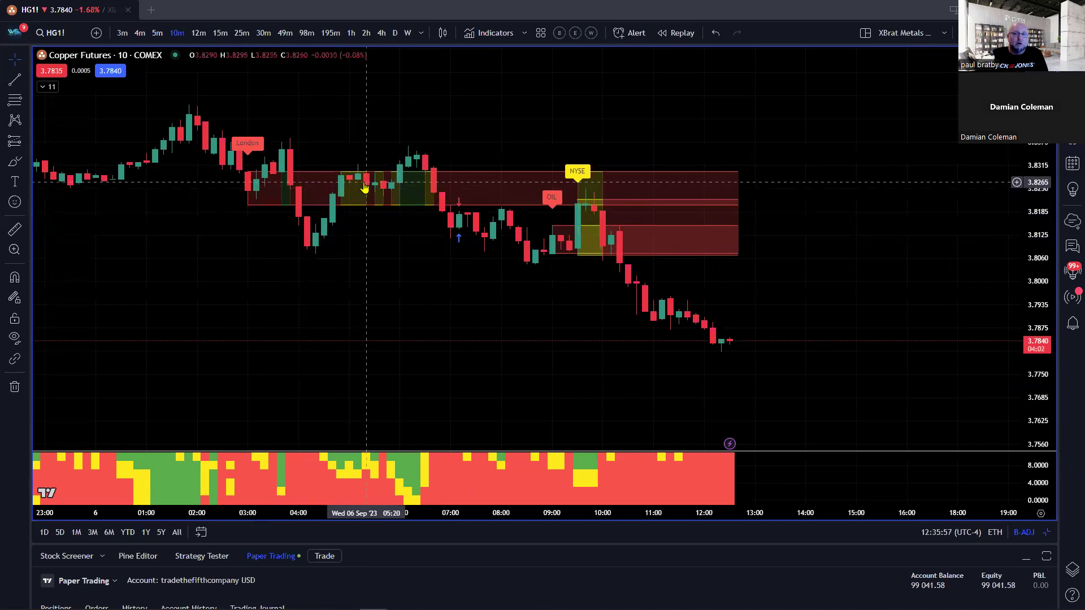
pyautogui.moveTo(382, 232); pyautogui.dragTo(501, 249)
pyautogui.moveTo(596, 514); pyautogui.dragTo(556, 516)
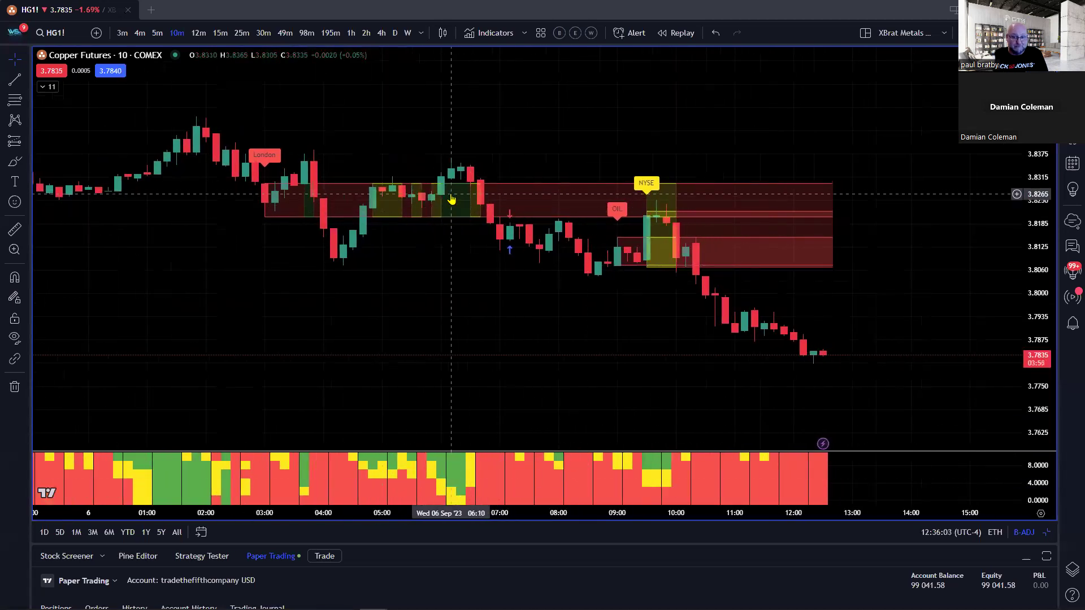
pyautogui.moveTo(533, 307); pyautogui.dragTo(455, 285)
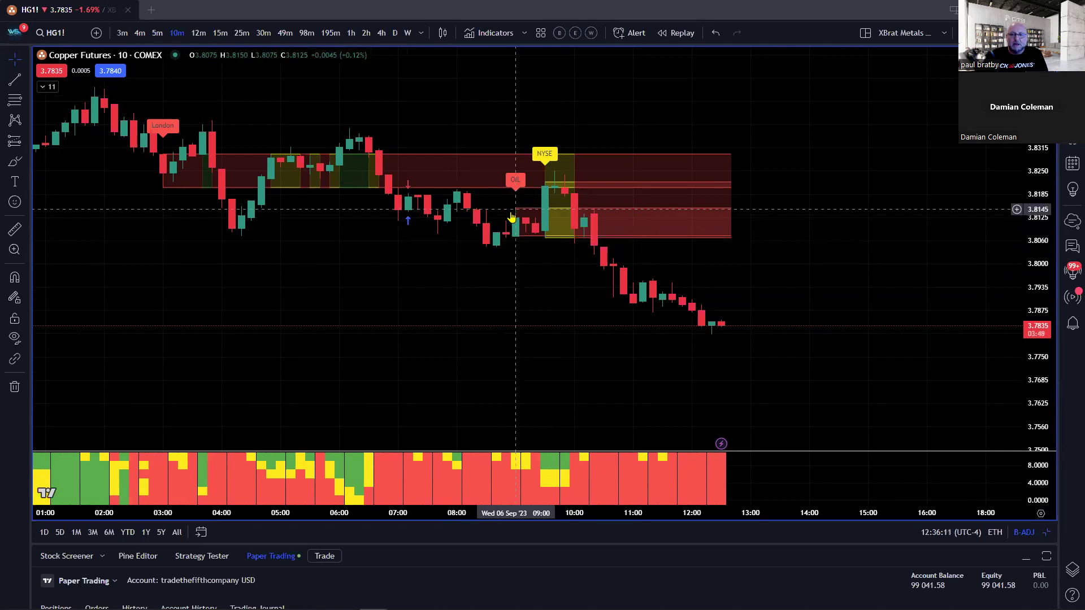
pyautogui.moveTo(908, 267); pyautogui.dragTo(910, 276)
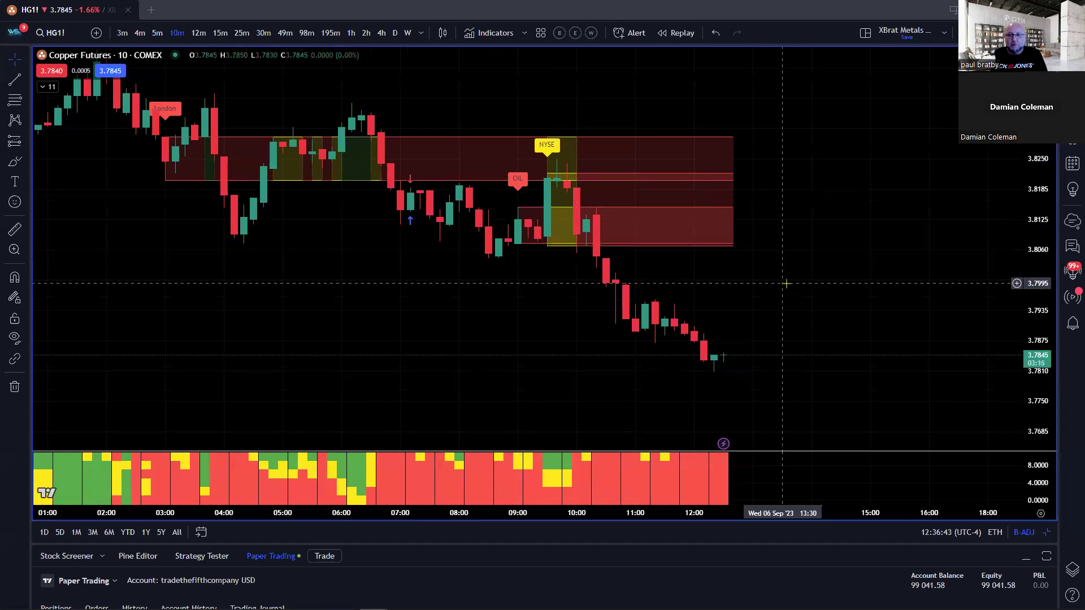
pyautogui.scroll(2, 788, 286)
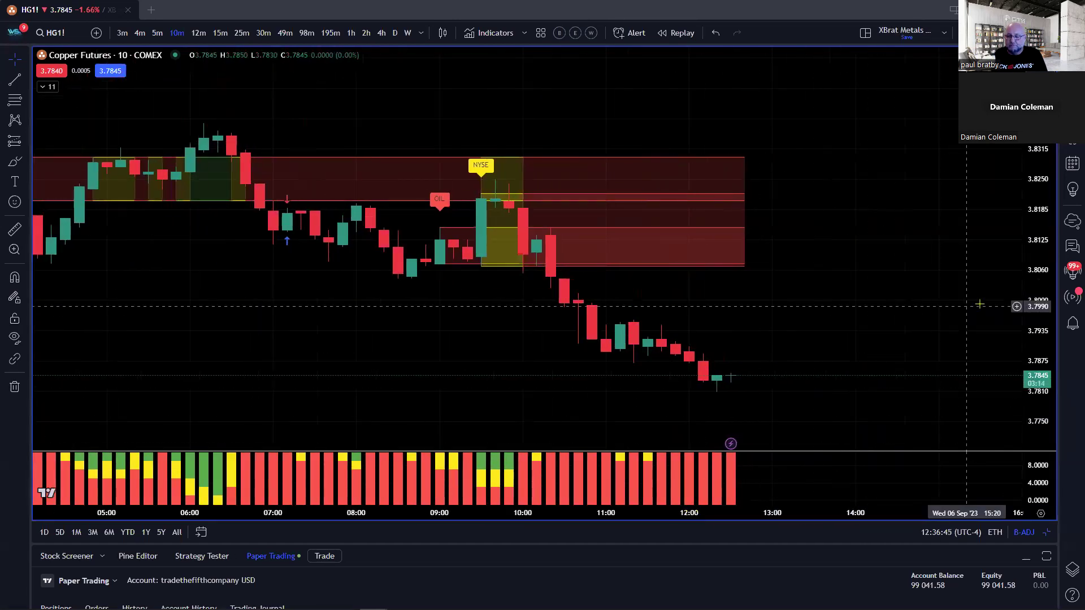
pyautogui.scroll(1, 847, 328)
pyautogui.hscroll(-1, 844, 333)
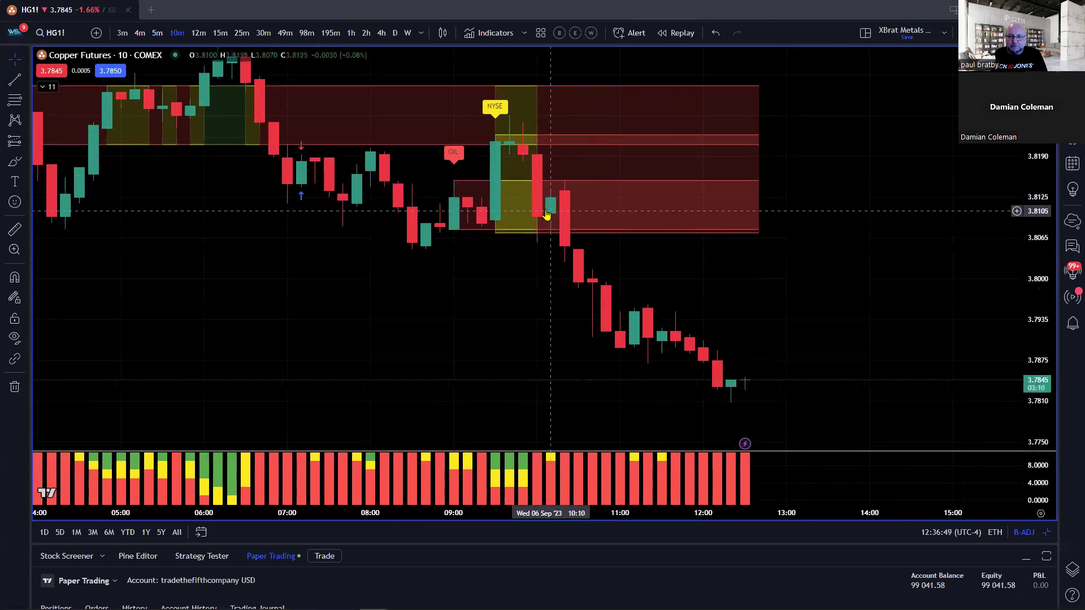
# - Draw a horizontal trend line at about 3.8040 from 08:20 to 10:50, under the low before the OIL range
pyautogui.click(13, 83)
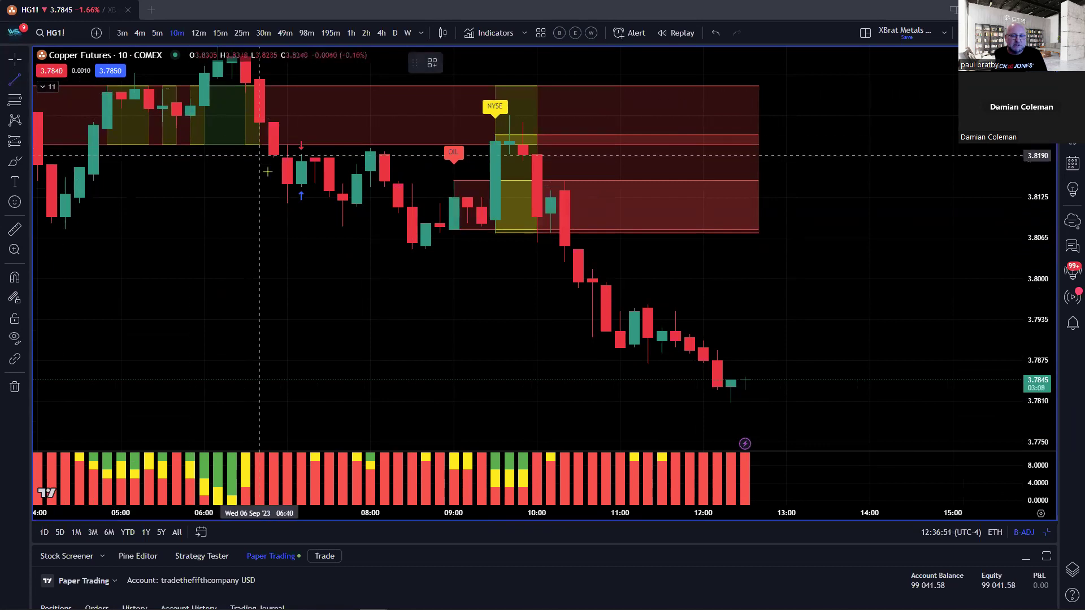
pyautogui.click(398, 252)
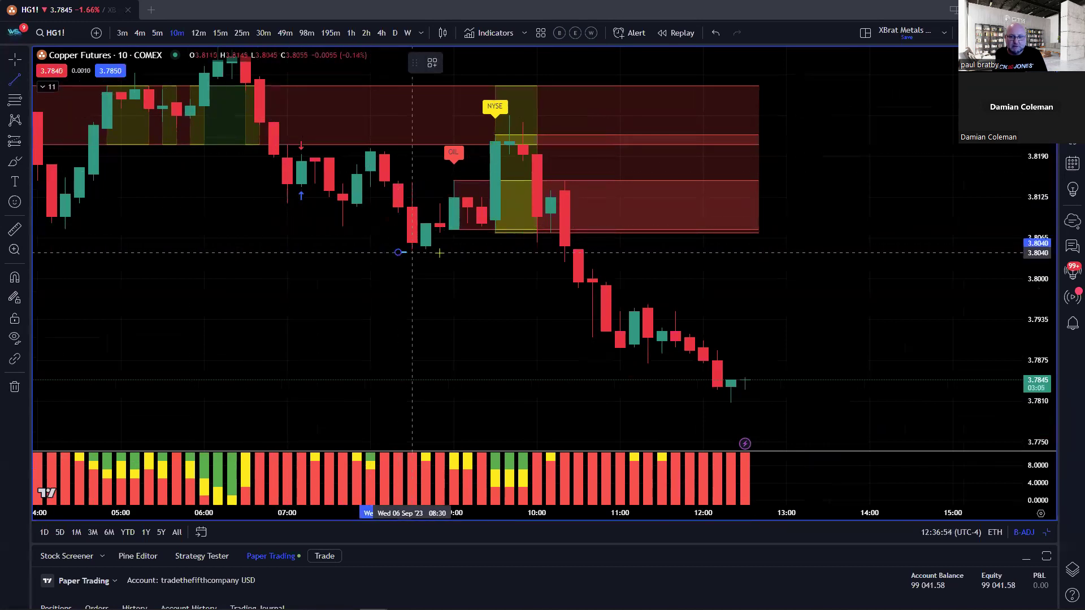
pyautogui.click(606, 252)
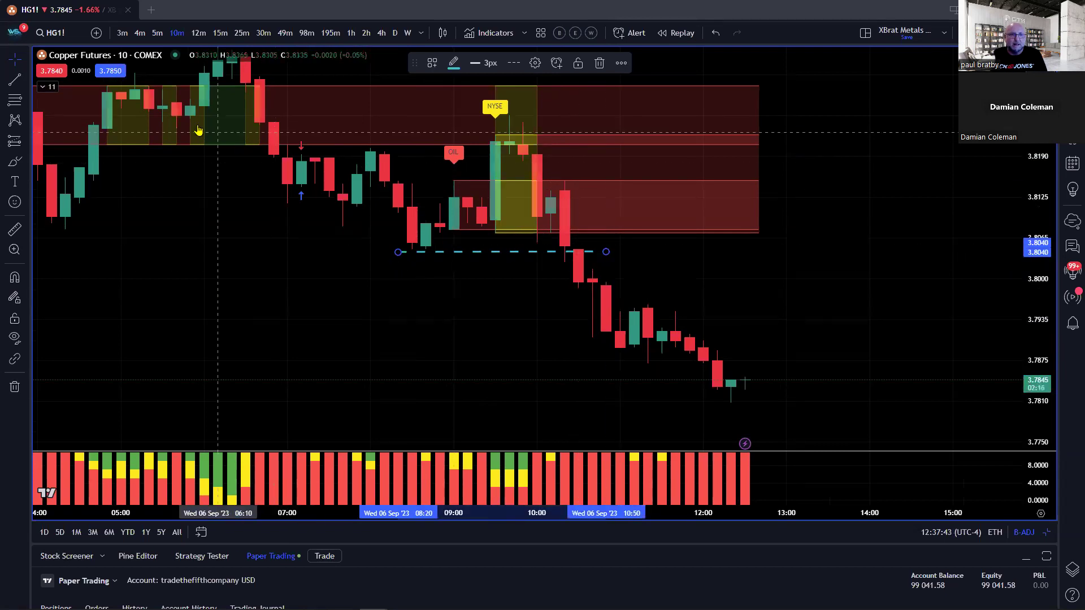
# - Show the hidden The Manager Day Trading - Aggressive indicator on the copper chart and collapse the indicator list
pyautogui.click(50, 88)
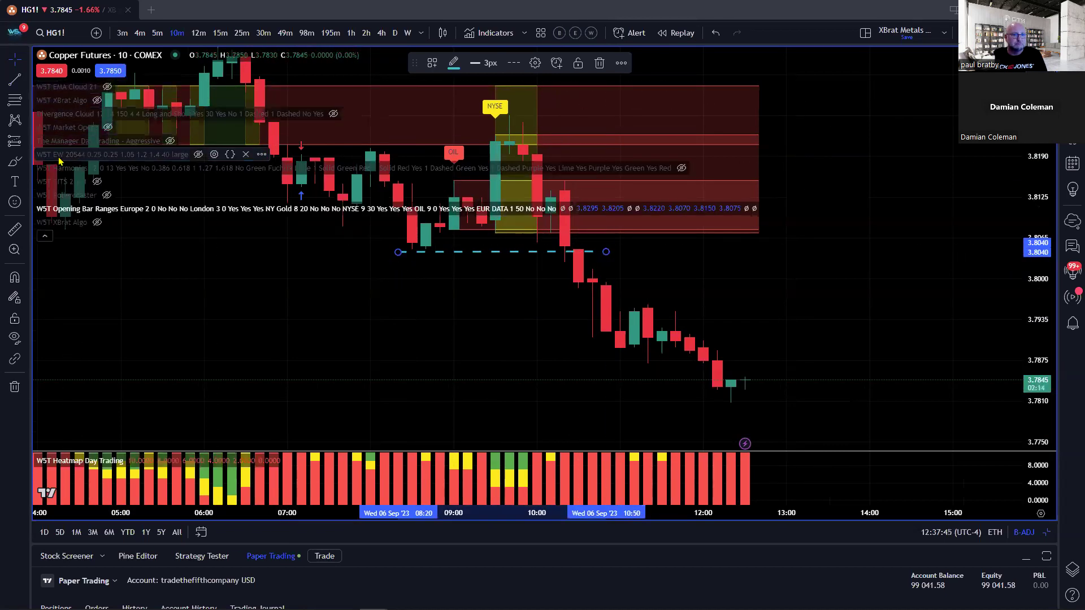
pyautogui.click(170, 141)
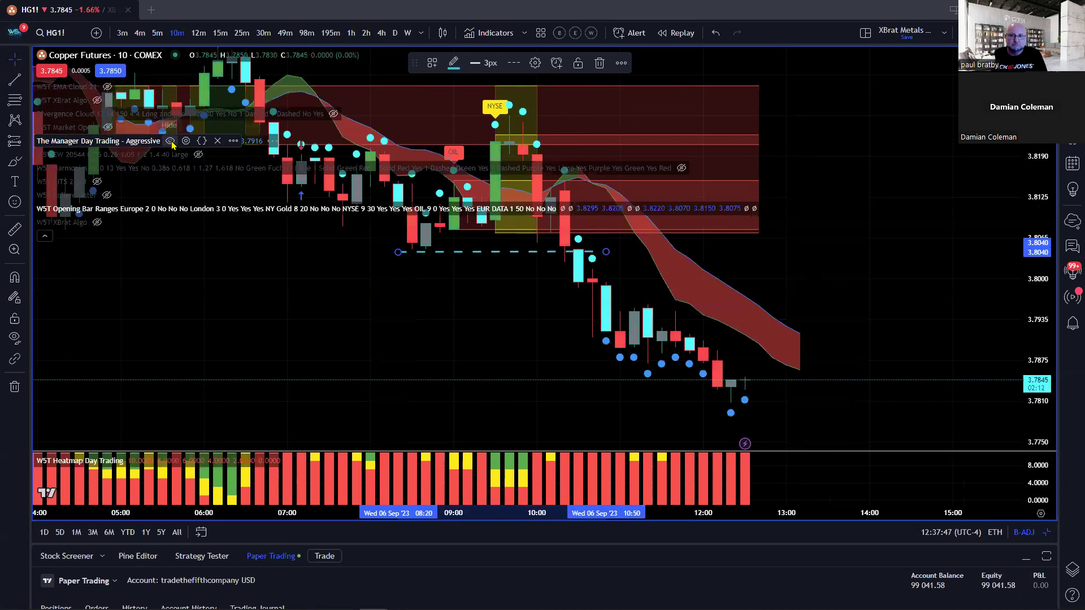
pyautogui.click(46, 237)
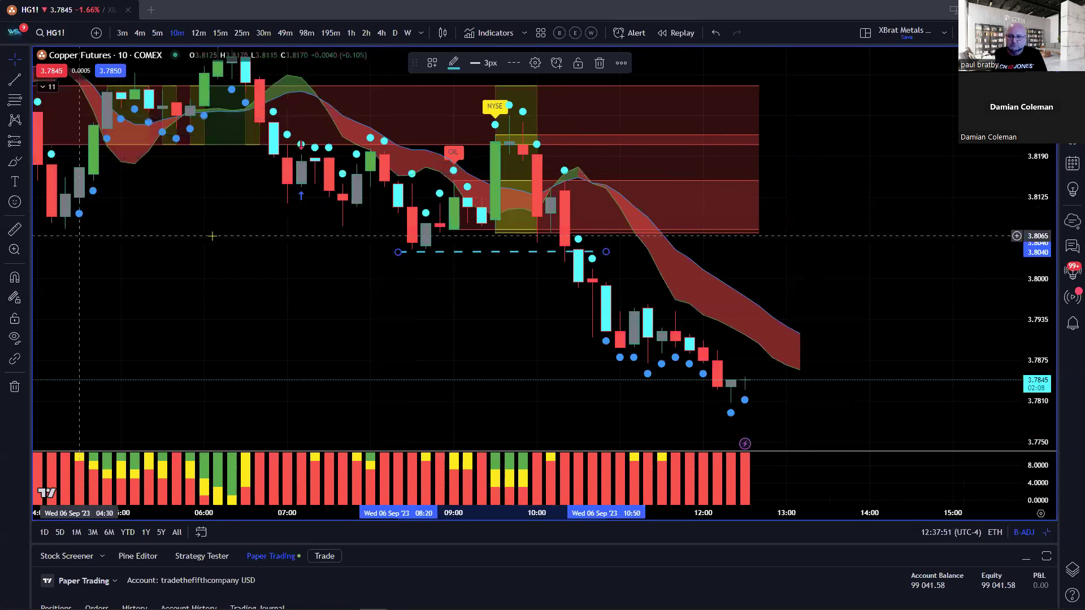
pyautogui.click(47, 87)
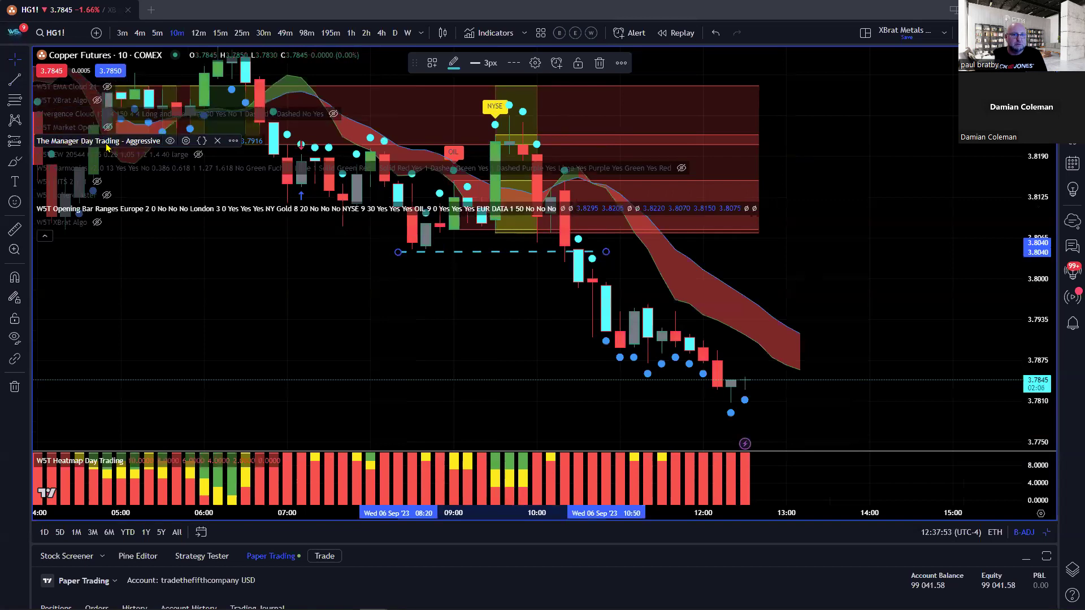
pyautogui.click(45, 236)
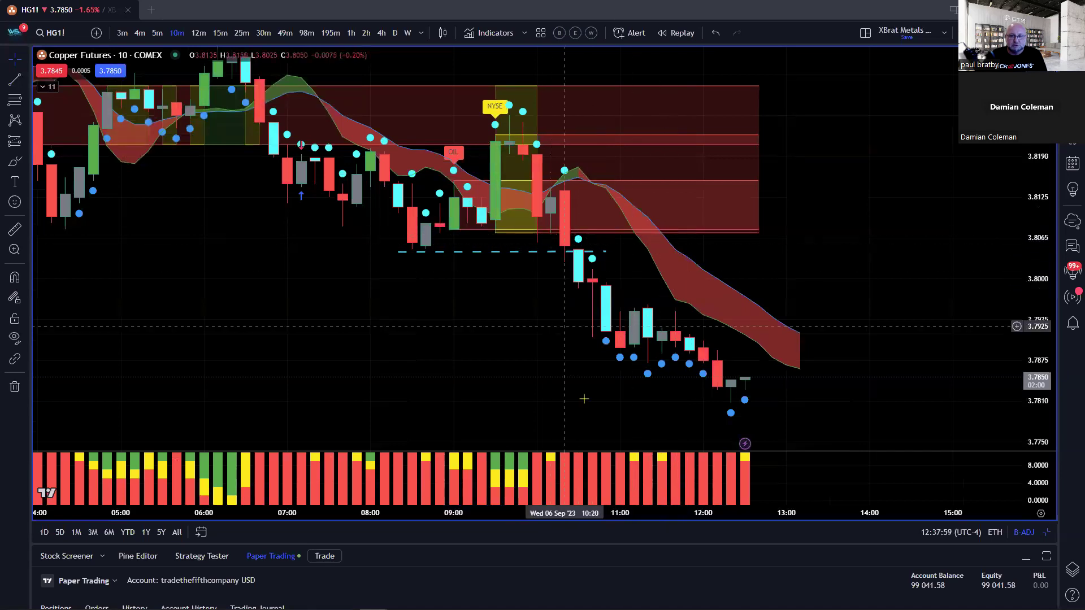
# - Draw a rectangle over the support zone from about 3.8085 to 3.8045, spanning 03:40 to 09:30 on September 6
pyautogui.scroll(3, 594, 512)
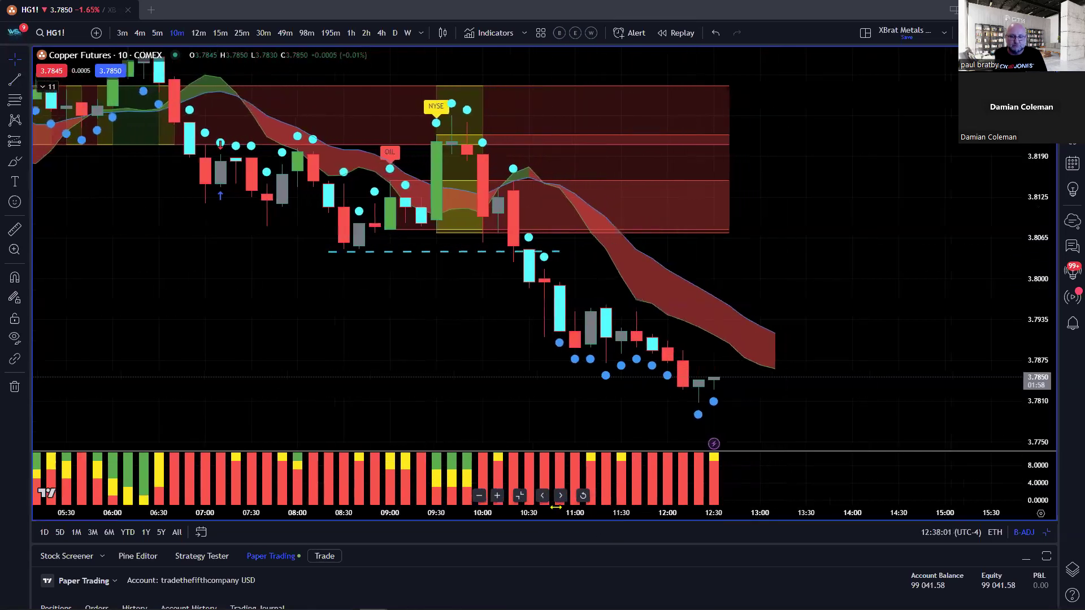
pyautogui.hscroll(-3, 843, 245)
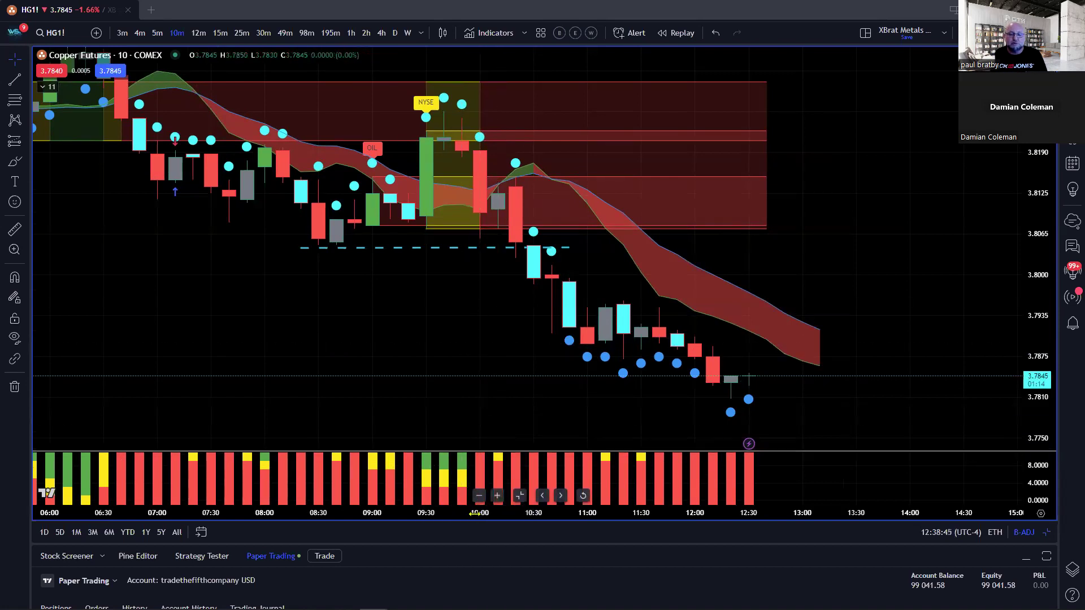
pyautogui.scroll(-3, 617, 518)
pyautogui.scroll(-3, 616, 518)
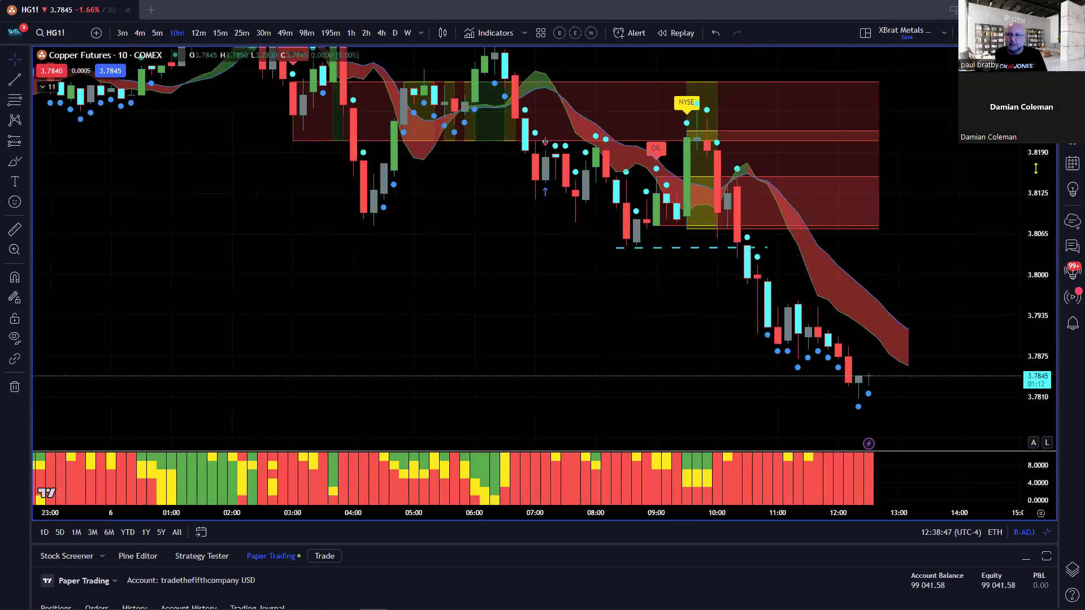
pyautogui.moveTo(587, 277); pyautogui.dragTo(517, 279)
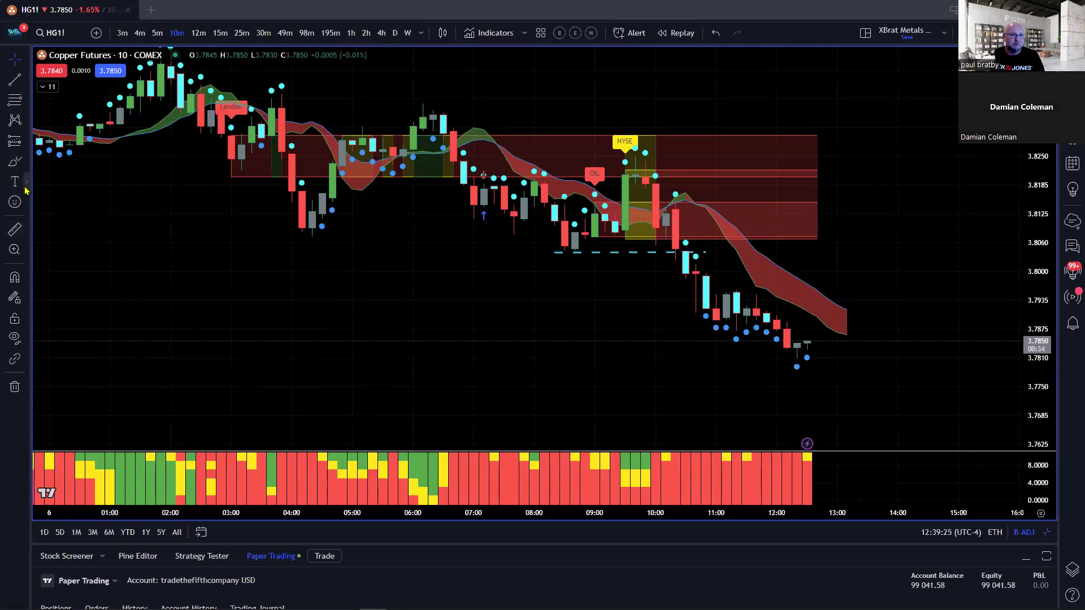
pyautogui.click(26, 182)
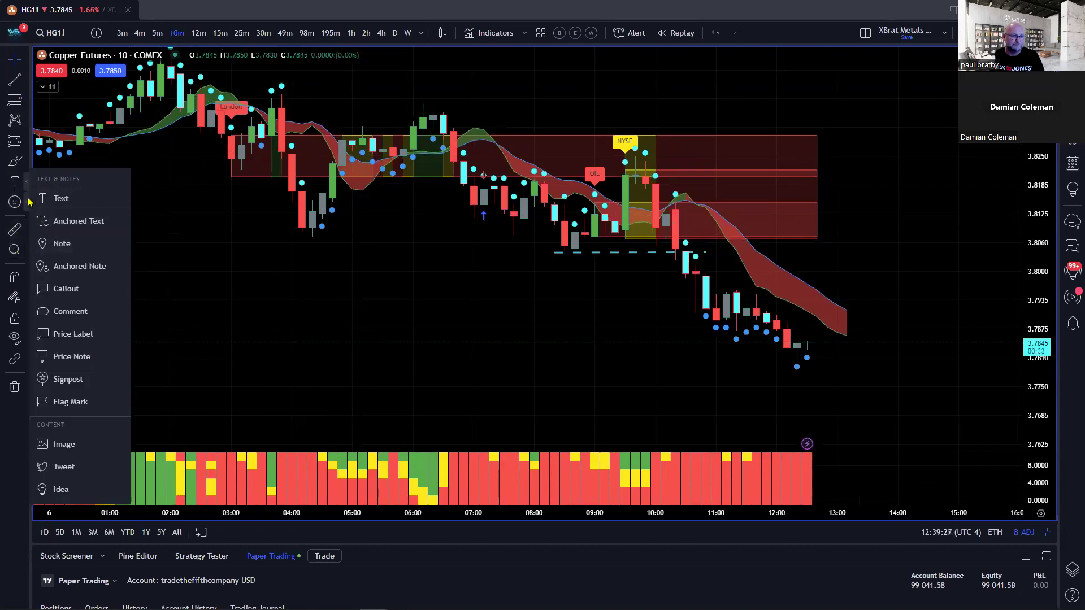
pyautogui.click(28, 163)
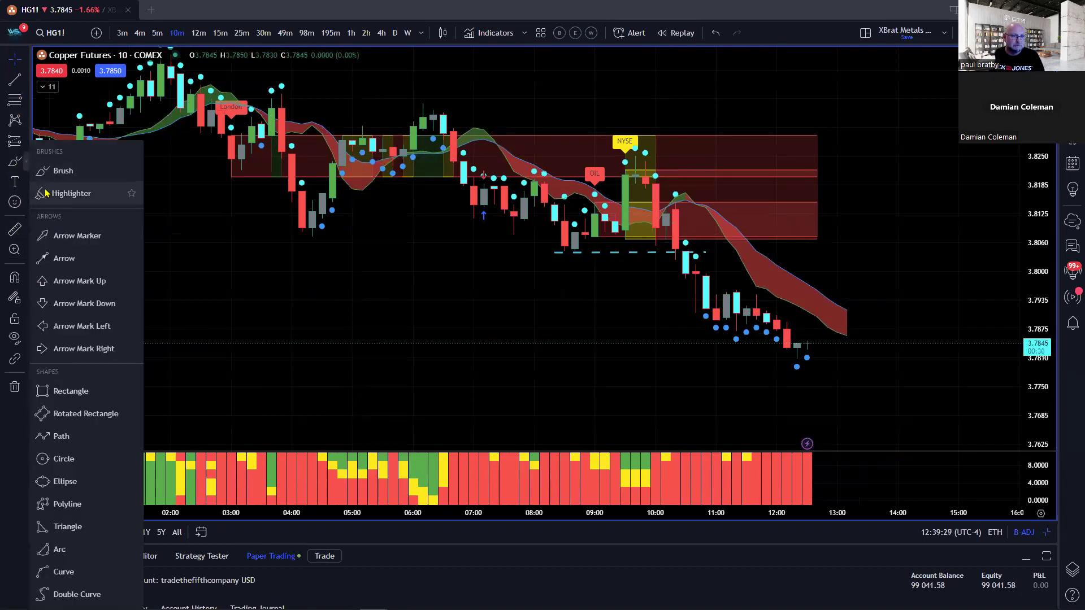
pyautogui.click(69, 391)
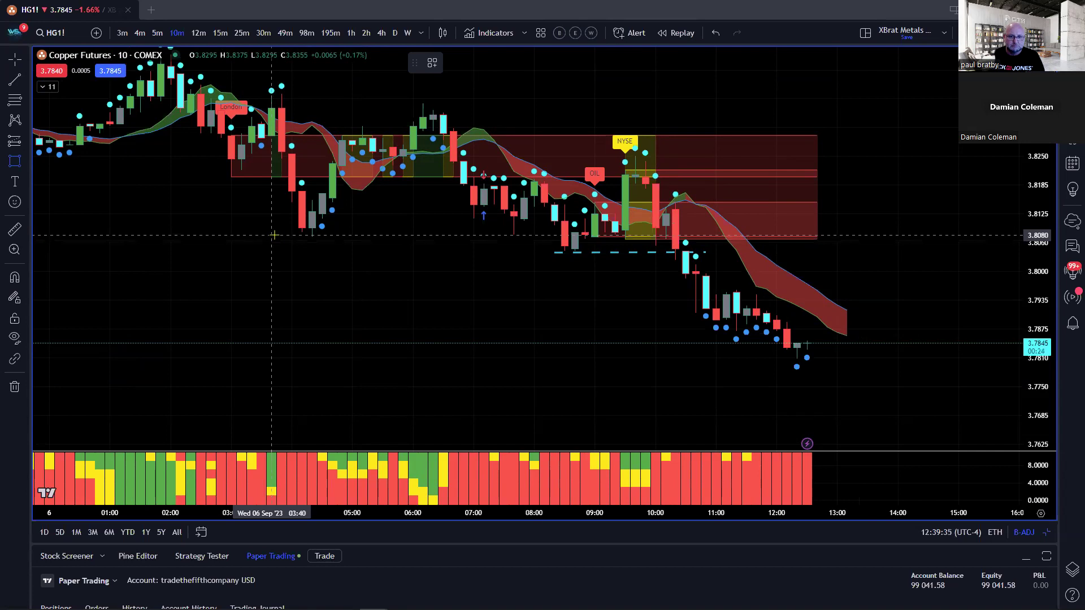
pyautogui.moveTo(274, 234); pyautogui.dragTo(625, 250)
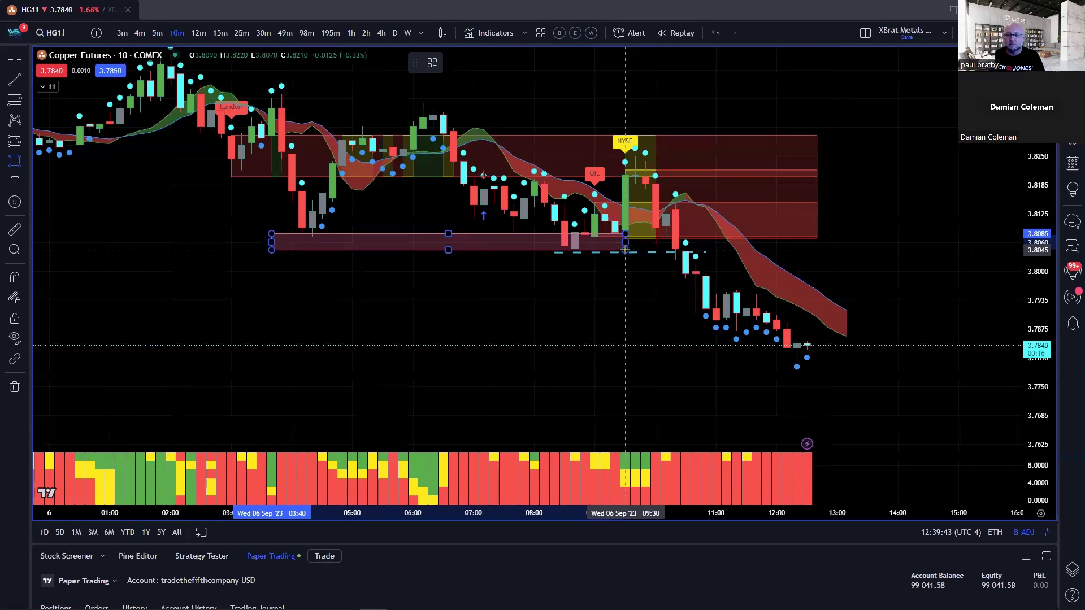
pyautogui.moveTo(626, 250); pyautogui.dragTo(625, 250)
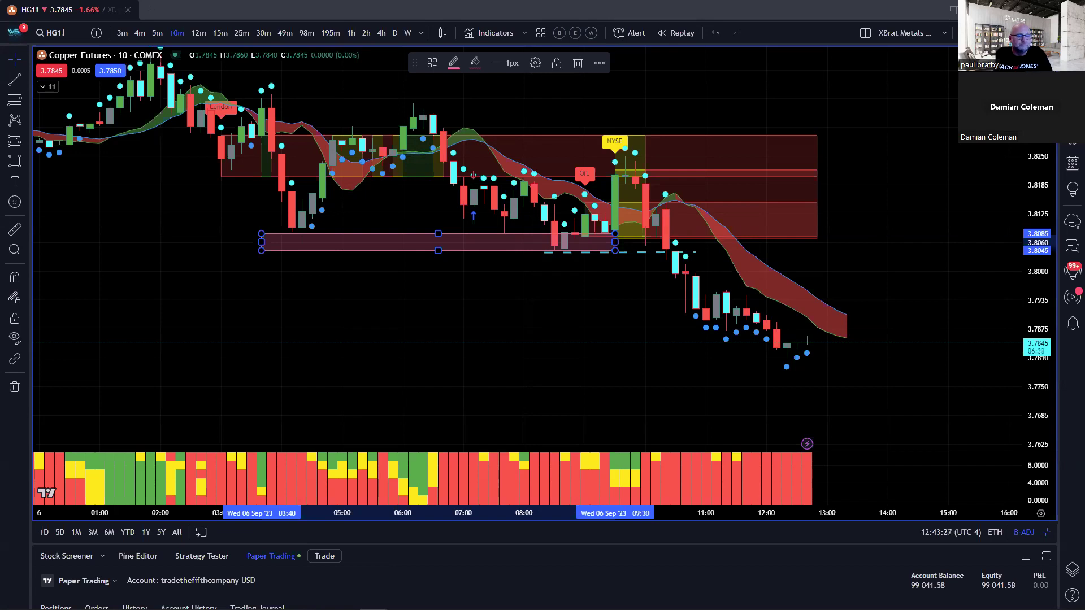
# - Switch to NinjaTrader, maximize the 2 UniRenko CL 10-23 chart and adjust its scales to review the recent price swings and zones
pyautogui.hotkey('alt', 'Tab')
pyautogui.hotkey('alt', 'Tab')
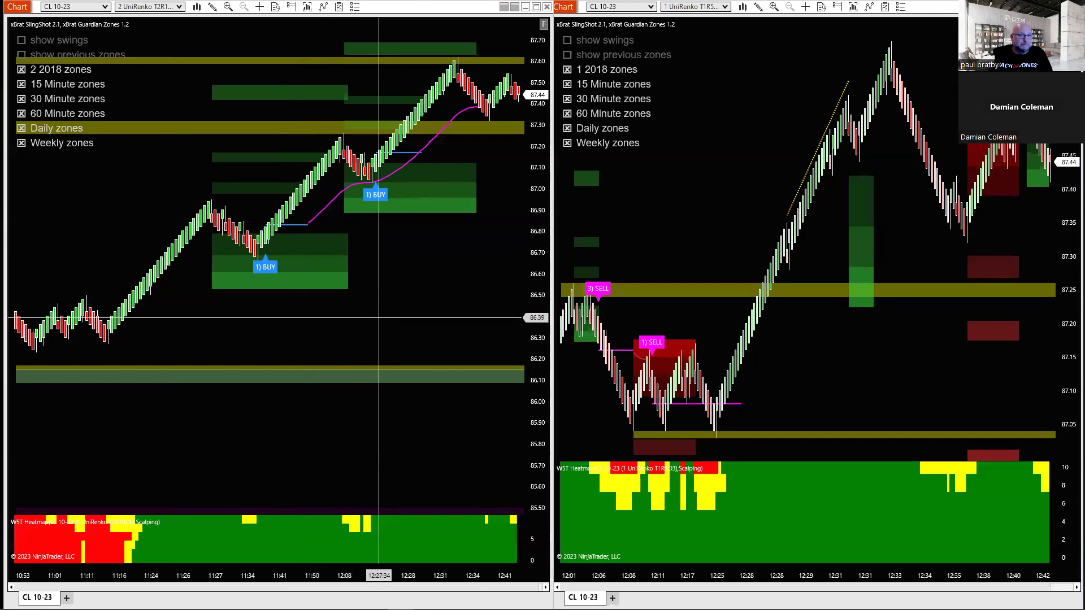
pyautogui.click(536, 7)
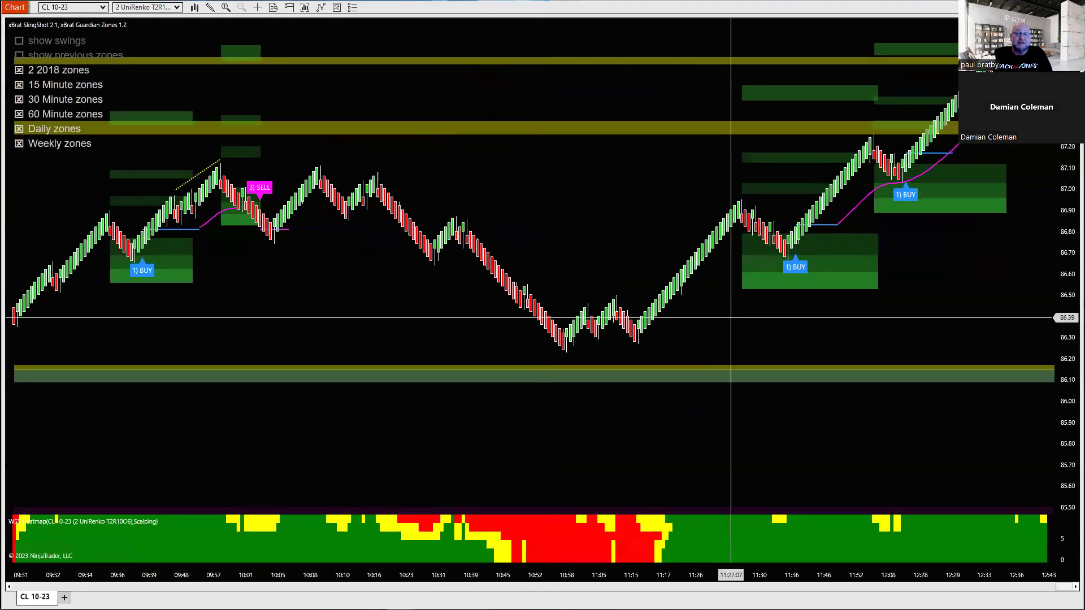
pyautogui.moveTo(903, 227); pyautogui.dragTo(656, 474)
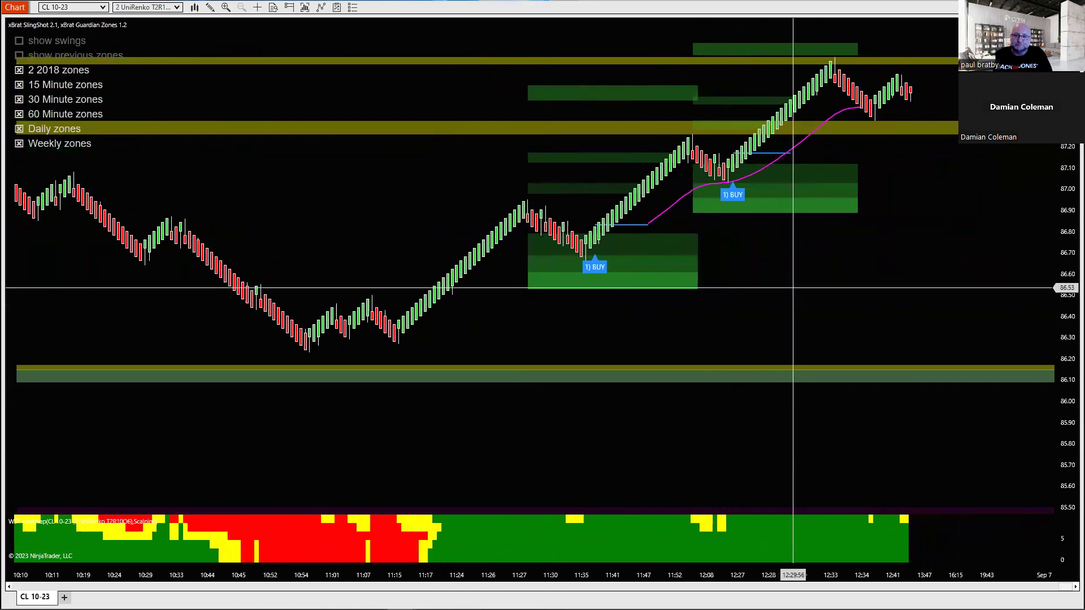
pyautogui.moveTo(787, 351); pyautogui.dragTo(775, 317)
pyautogui.moveTo(1066, 319); pyautogui.dragTo(1066, 339)
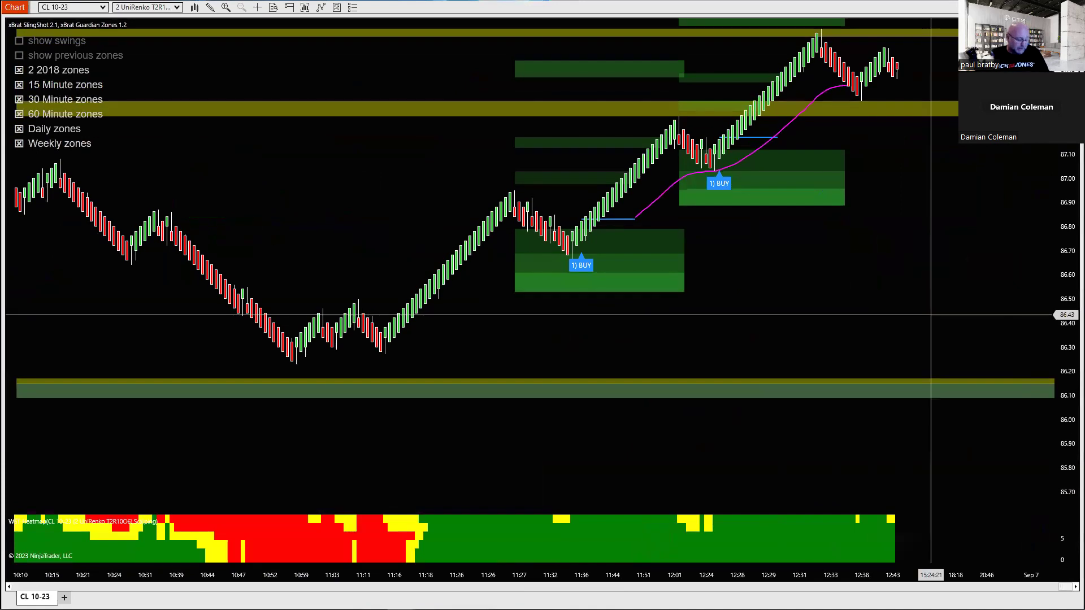
pyautogui.moveTo(933, 315); pyautogui.dragTo(905, 342)
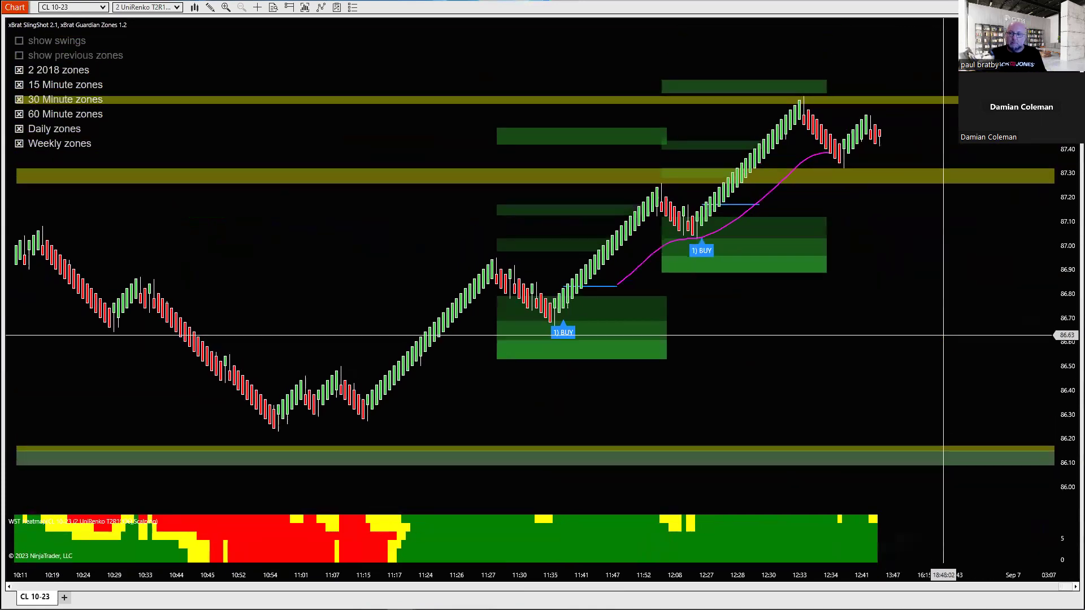
pyautogui.moveTo(1066, 347); pyautogui.dragTo(1063, 327)
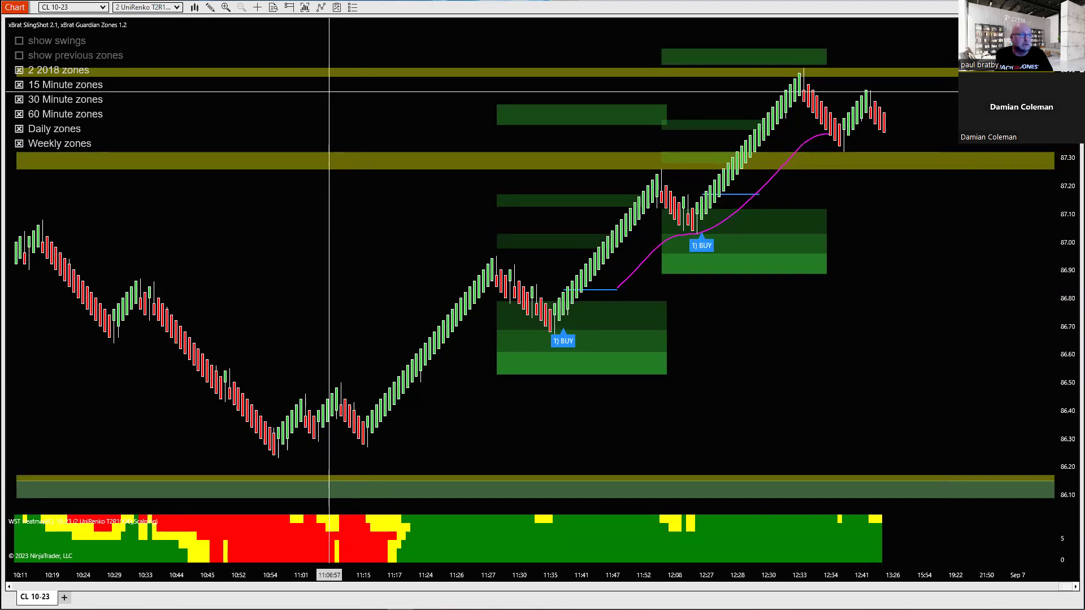
# - Change the CL 10-23 chart's data series type to Renko with a brick size of 2 and show a longer time span
pyautogui.rightClick(329, 91)
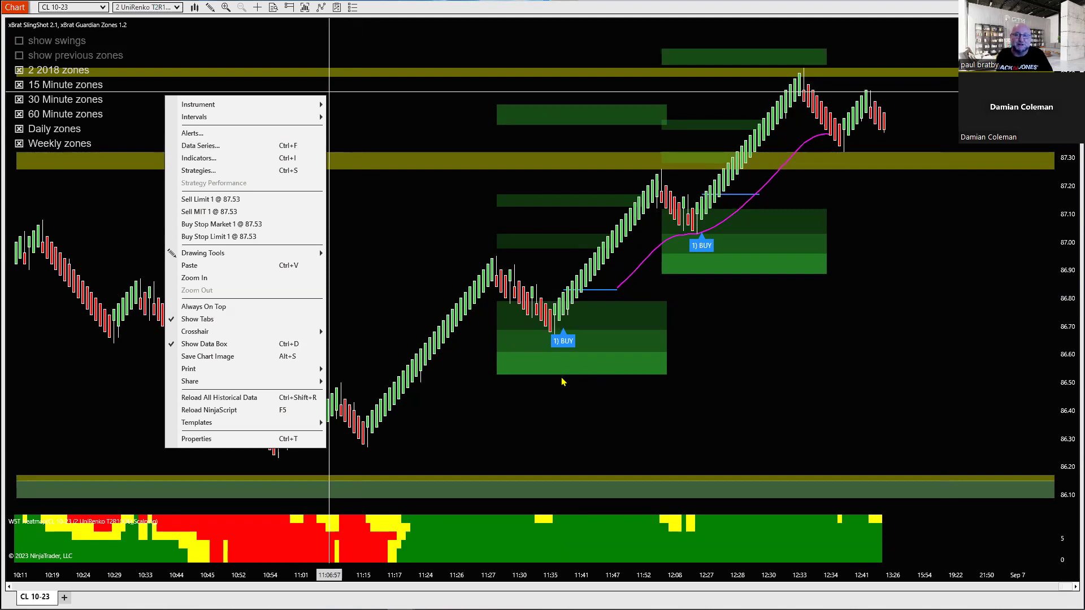
pyautogui.click(208, 146)
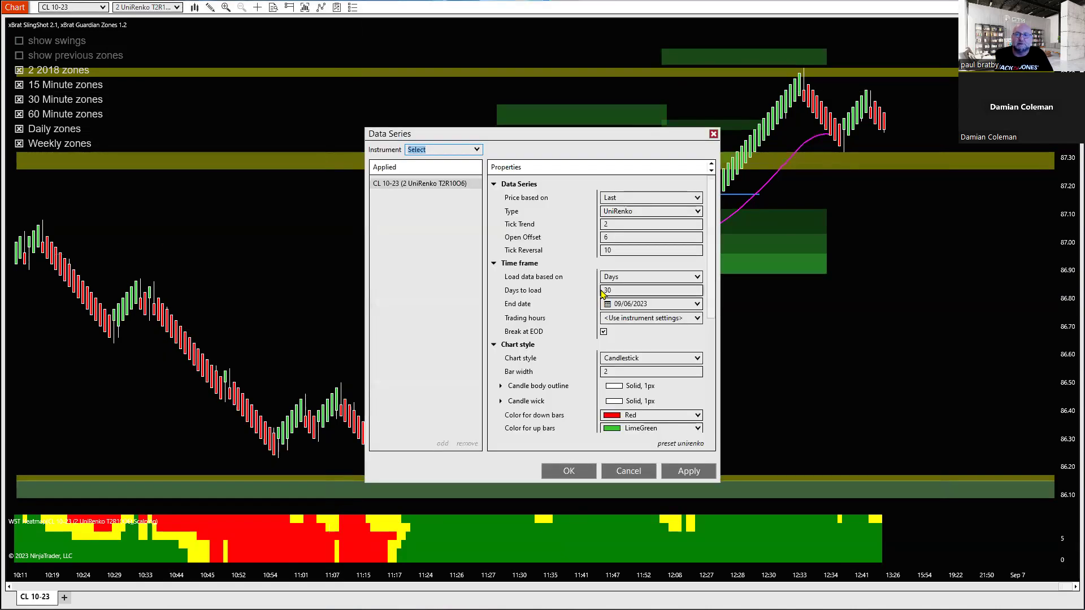
pyautogui.click(699, 213)
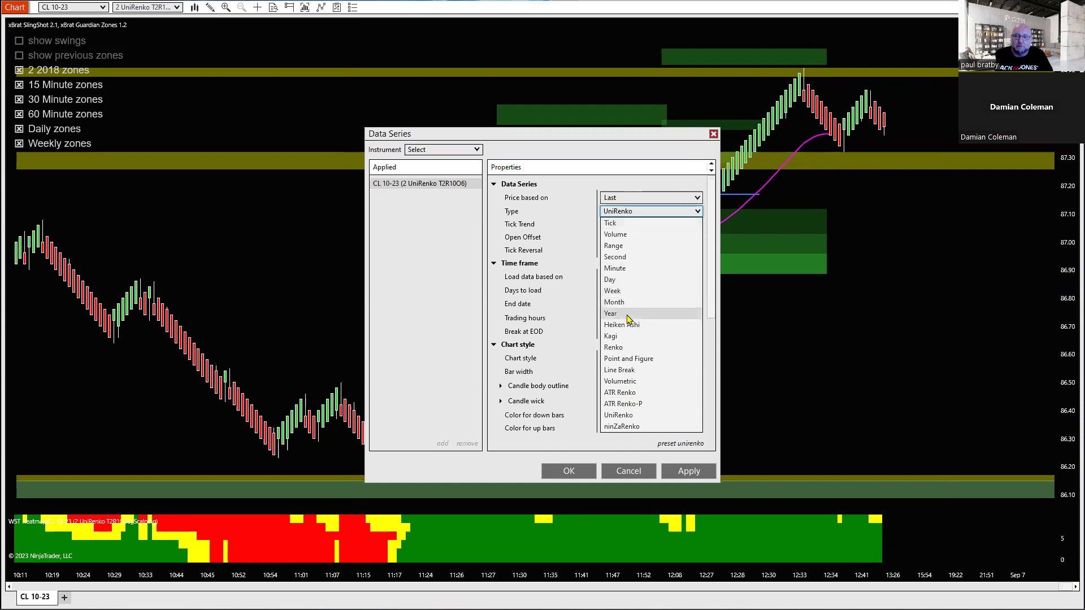
pyautogui.click(614, 347)
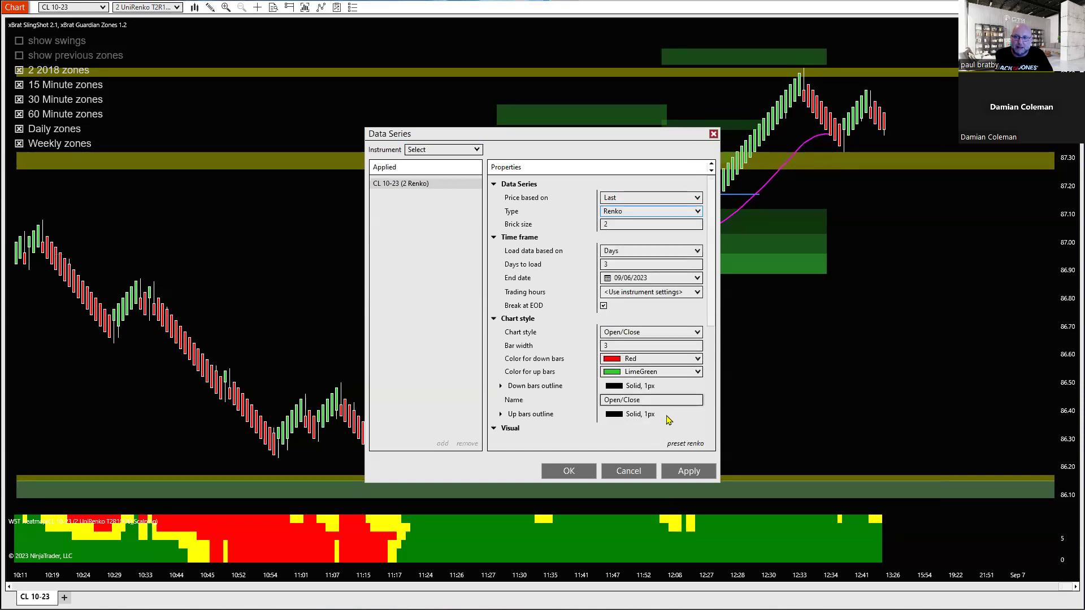
pyautogui.click(689, 472)
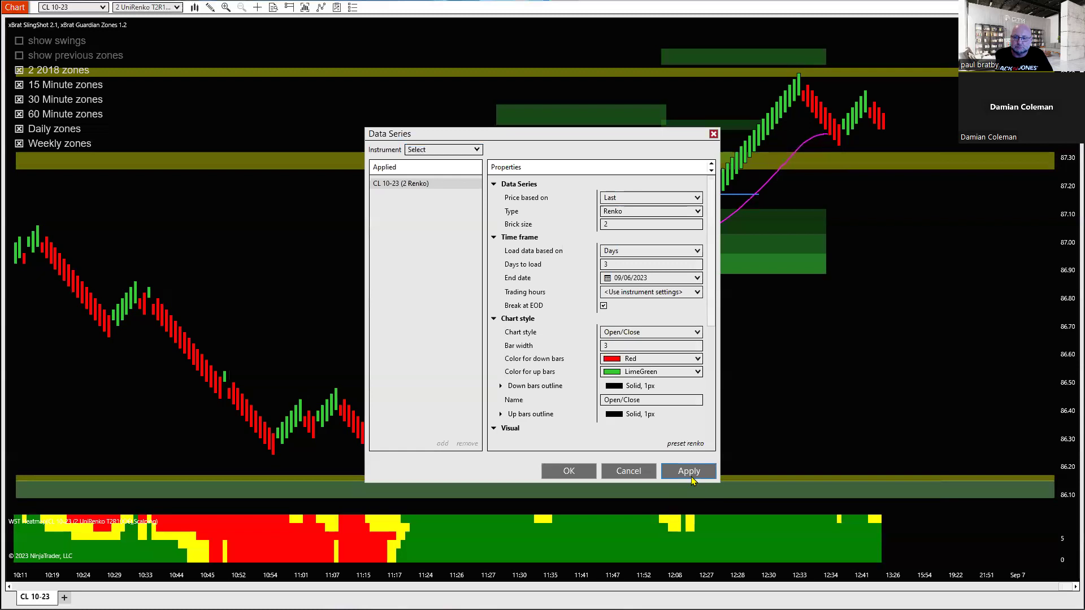
pyautogui.click(565, 474)
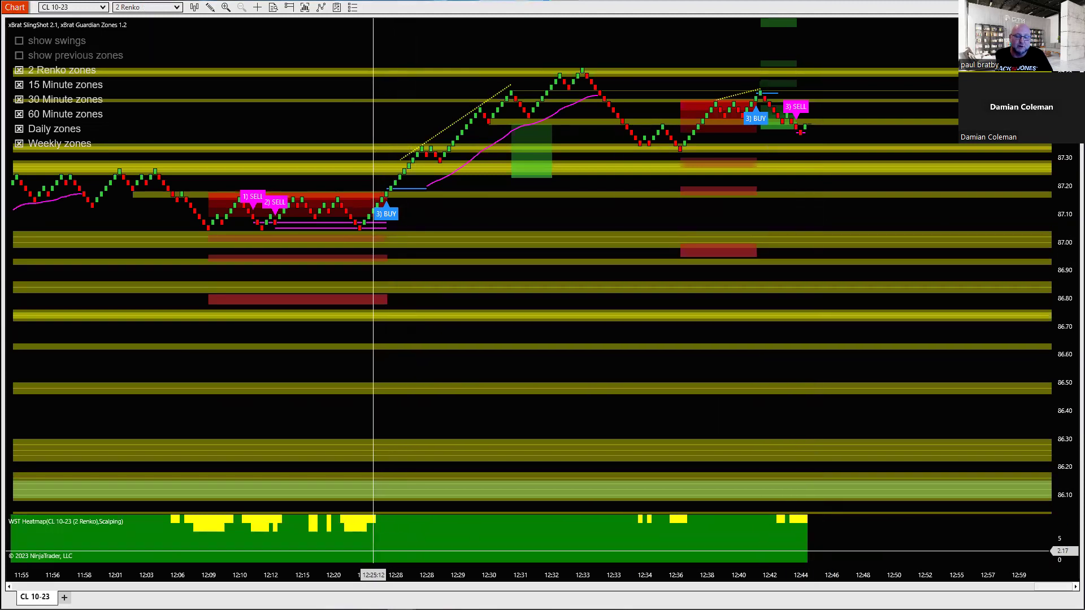
pyautogui.moveTo(370, 581); pyautogui.dragTo(509, 583)
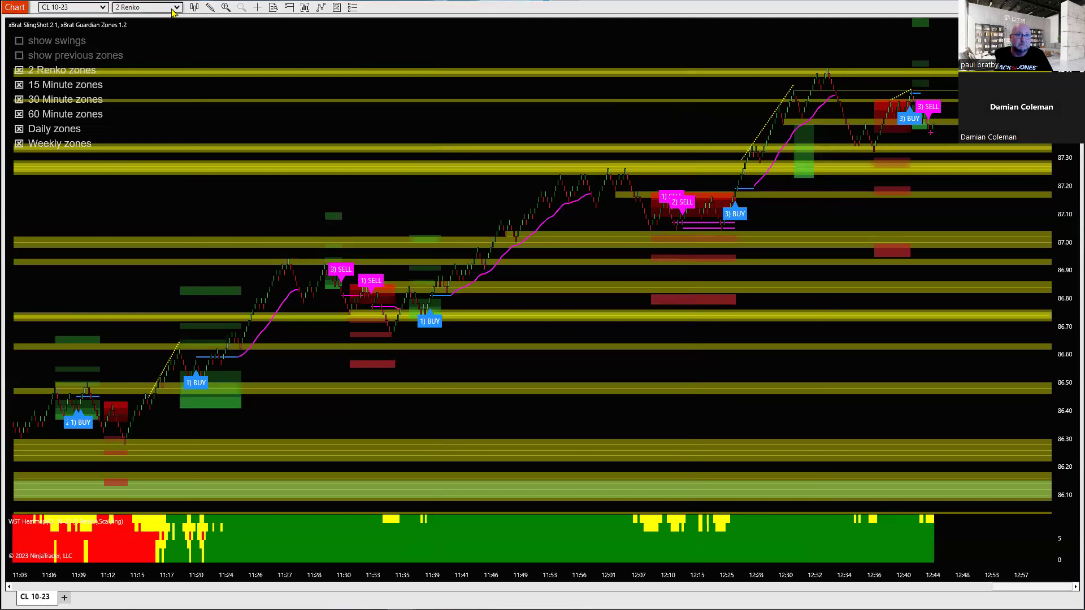
# - Change the CL 10-23 data series type back to UniRenko and apply it to the chart
pyautogui.rightClick(318, 43)
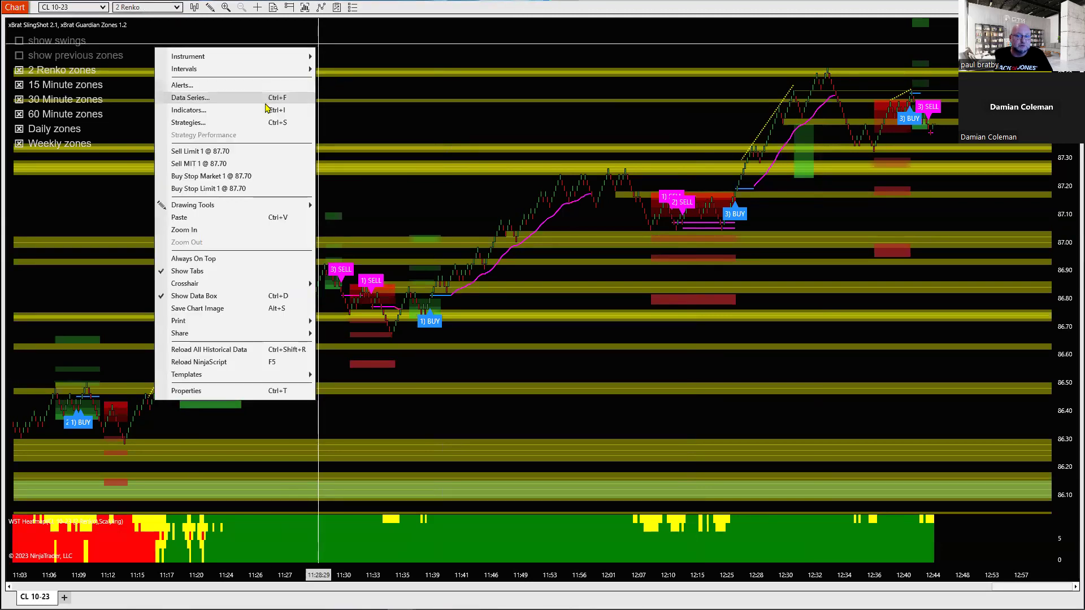
pyautogui.click(206, 97)
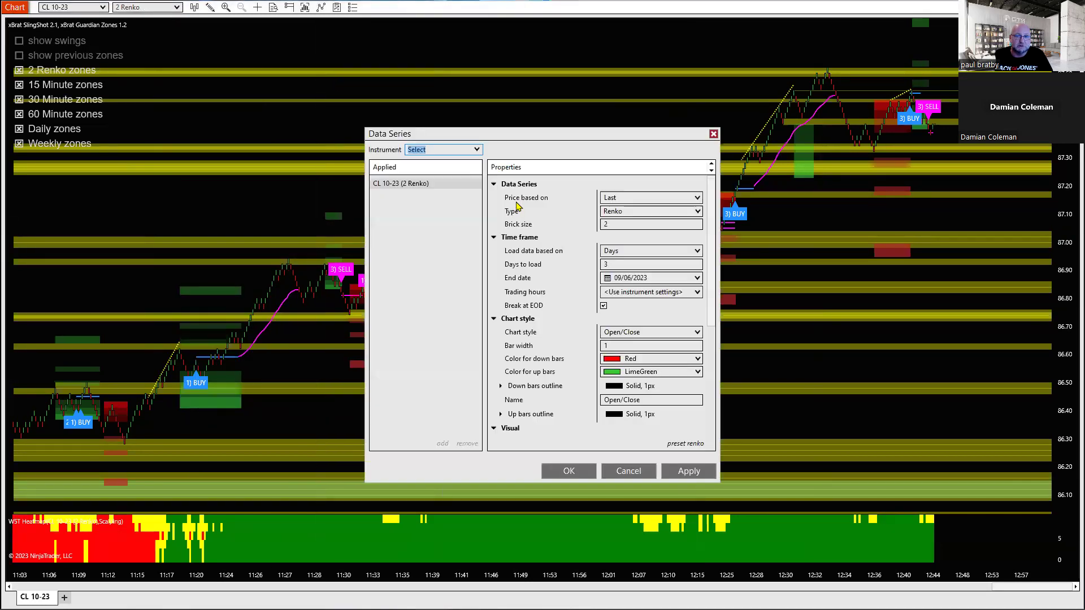
pyautogui.click(625, 215)
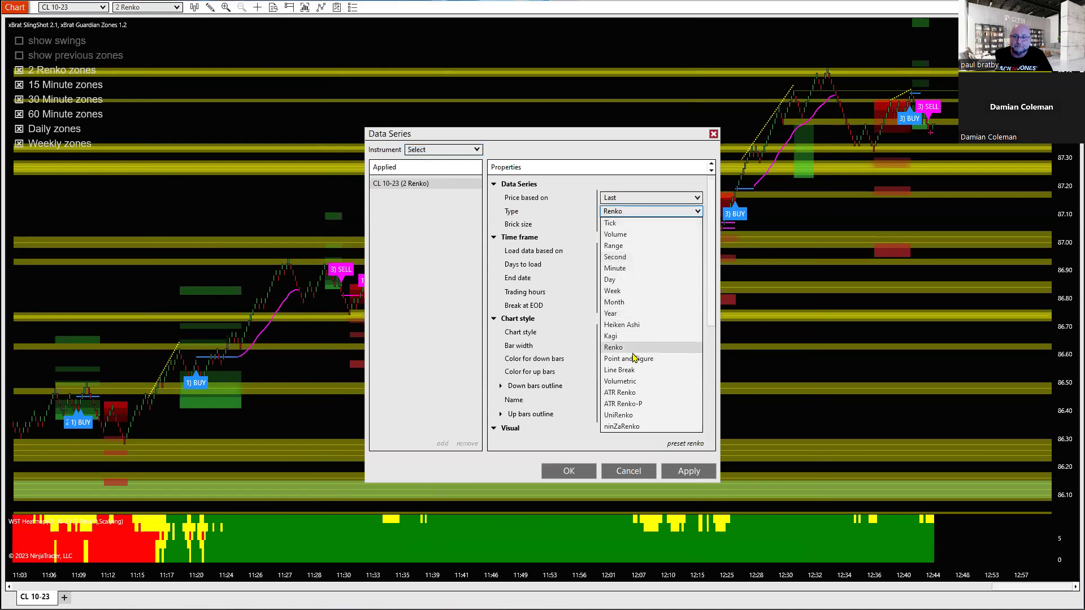
pyautogui.click(620, 416)
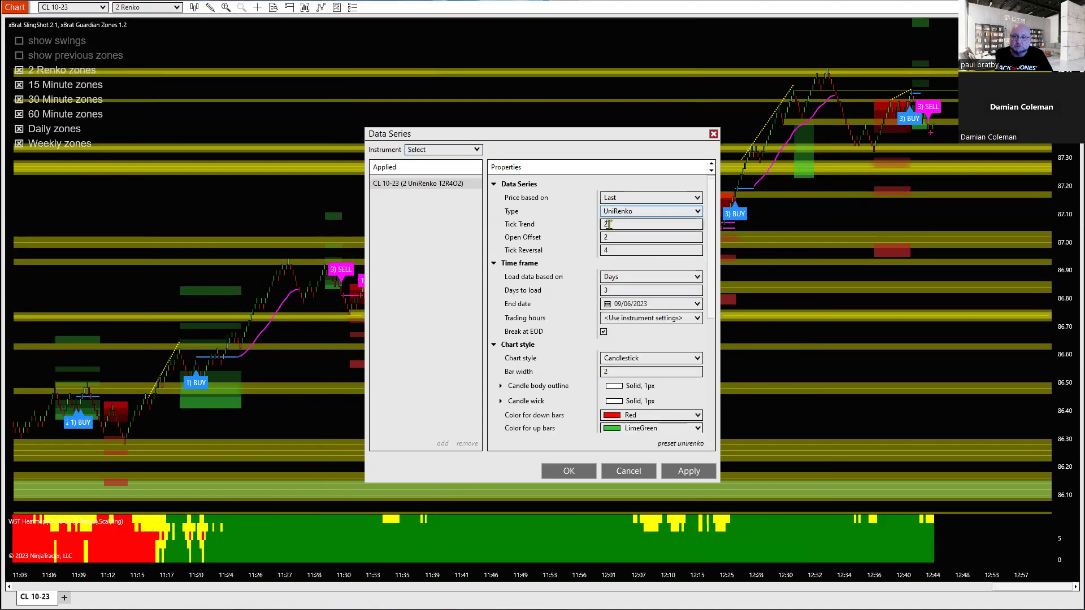
pyautogui.click(681, 476)
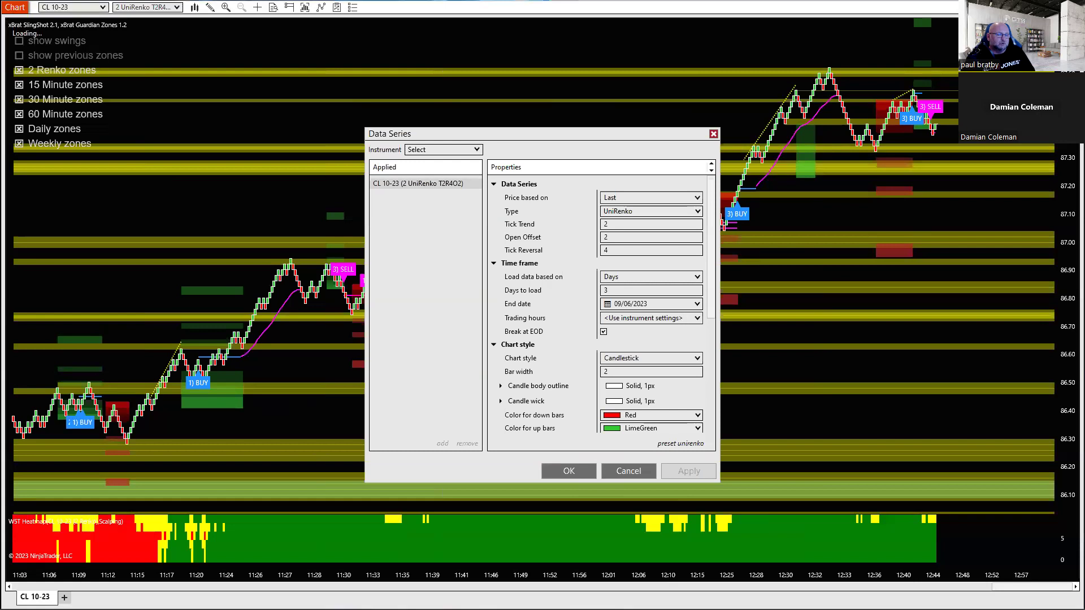
# - Set the UniRenko open offset to 6 and the tick reversal to 10, and apply the settings
pyautogui.click(617, 235)
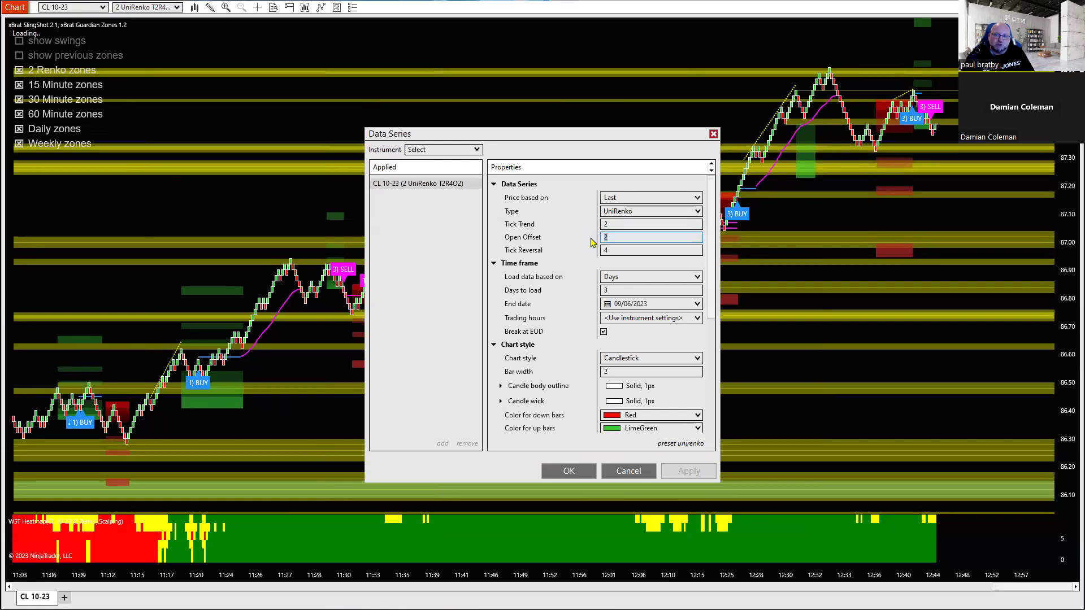
pyautogui.write('6')
pyautogui.press('Tab')
pyautogui.write('10')
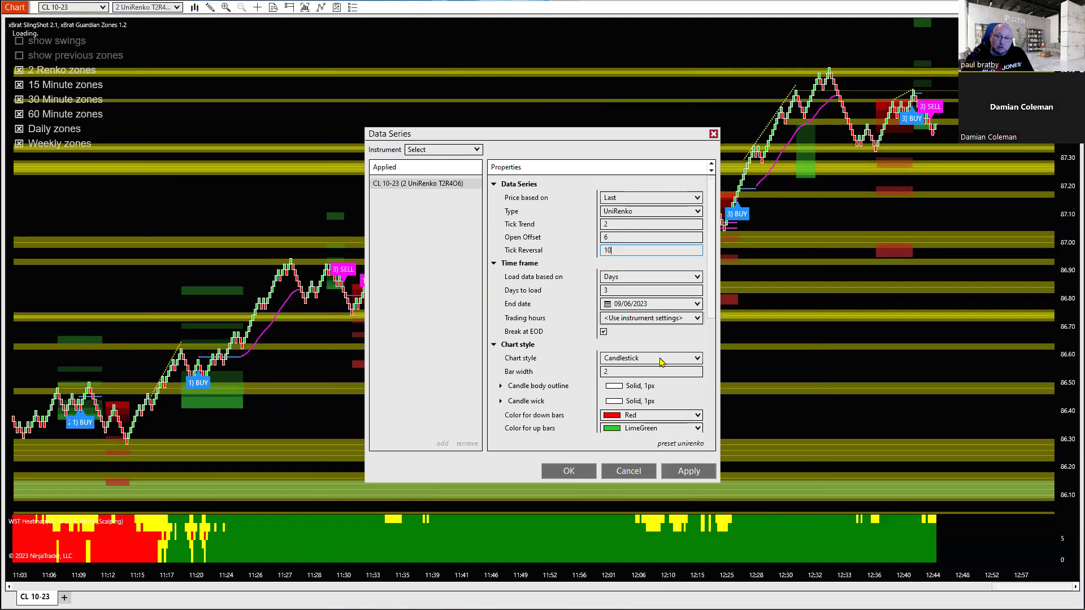
pyautogui.click(685, 472)
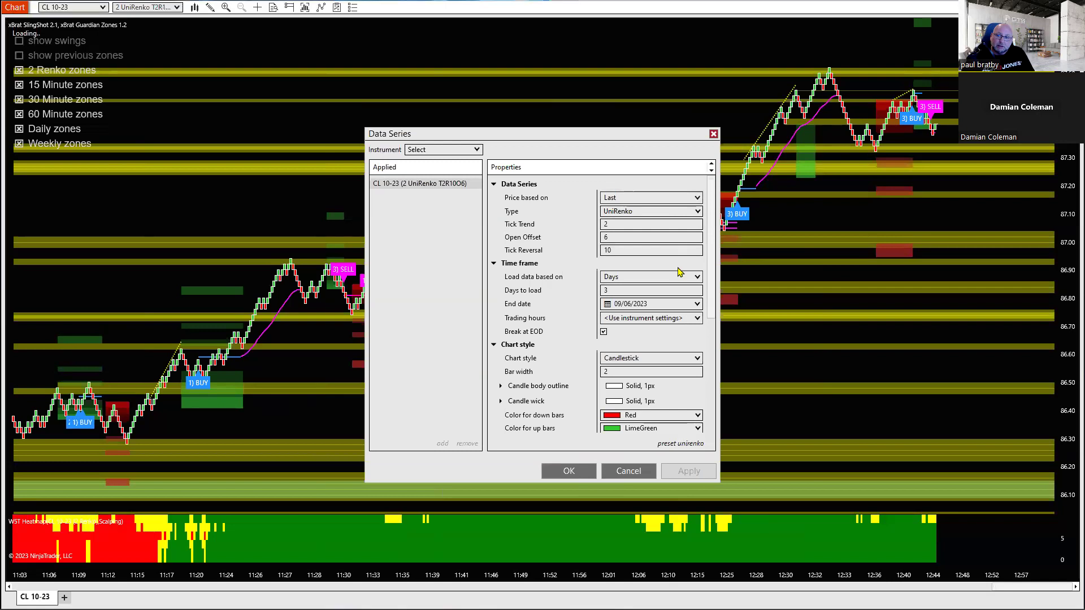
# - Load the chart data based on bars instead of days, with 2002 bars to load, and accept the data series settings
pyautogui.click(696, 277)
pyautogui.click(625, 299)
pyautogui.click(628, 277)
pyautogui.click(630, 289)
pyautogui.doubleClick(631, 290)
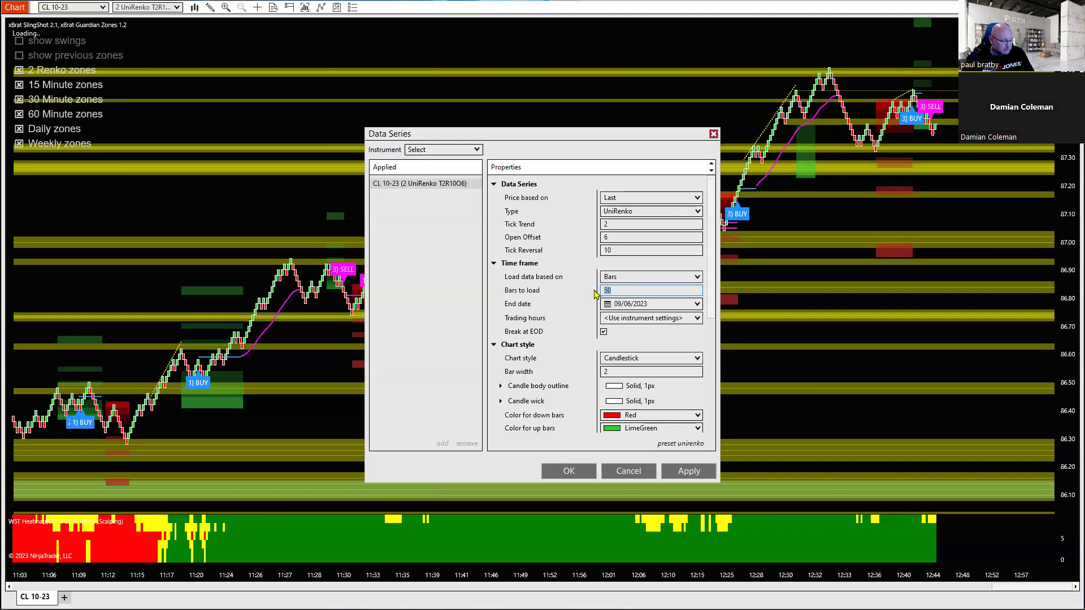
pyautogui.write('20021')
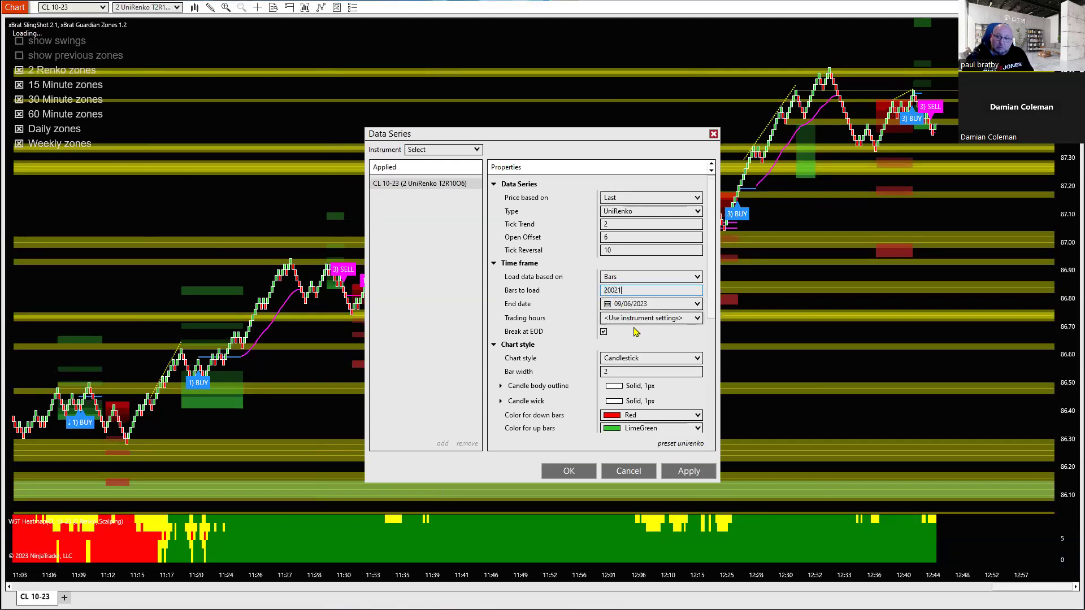
pyautogui.write('2')
pyautogui.click(689, 470)
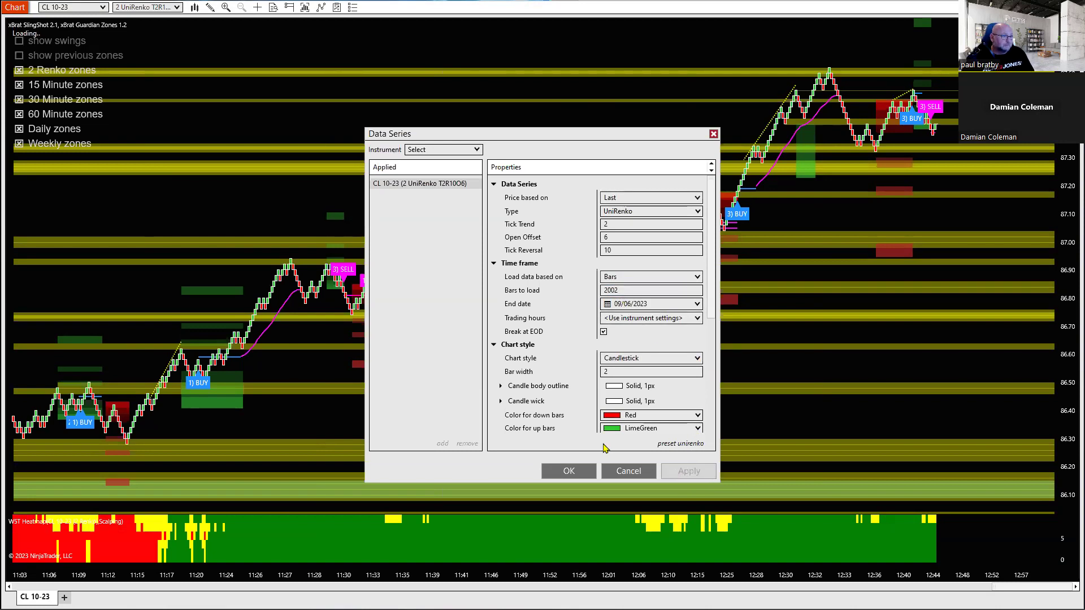
pyautogui.click(569, 470)
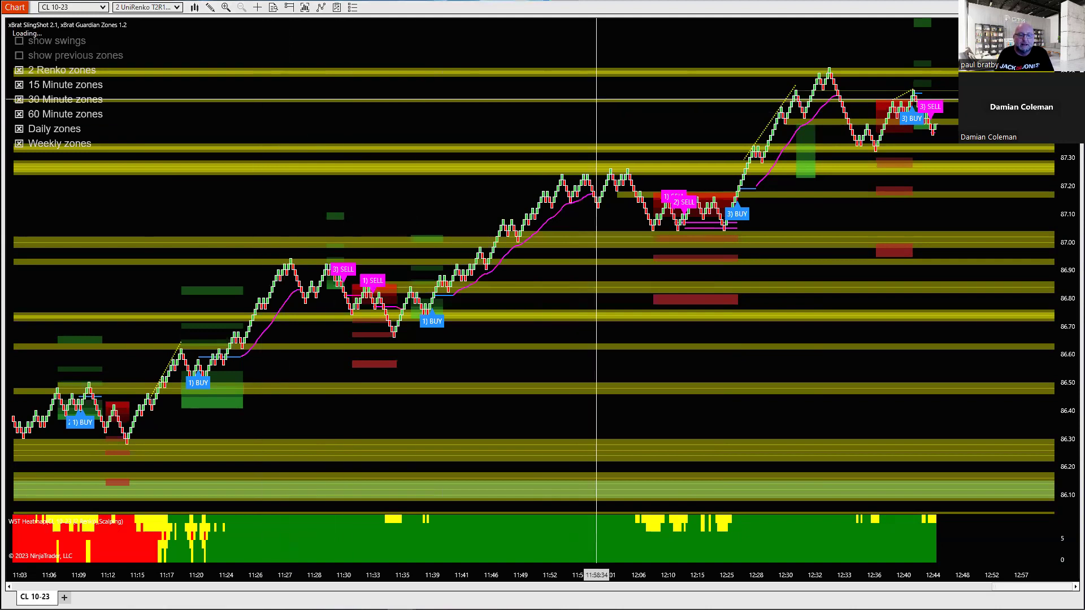
# - Restore the 2 UniRenko chart to its smaller window and maximize the 1 UniRenko CL 10-23 chart
pyautogui.press('super+Left')
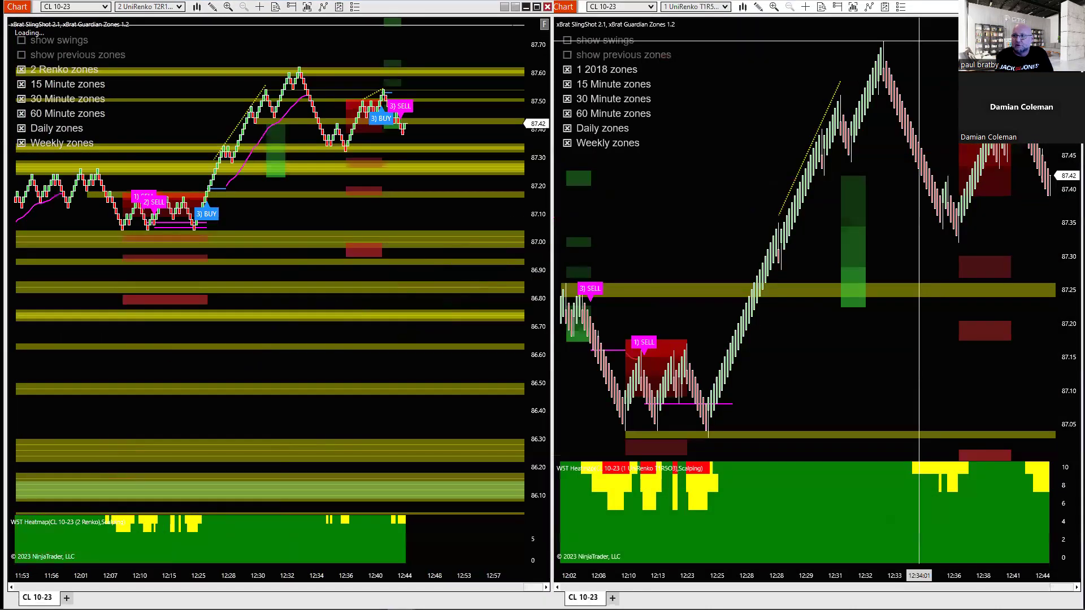
pyautogui.press('super+Up')
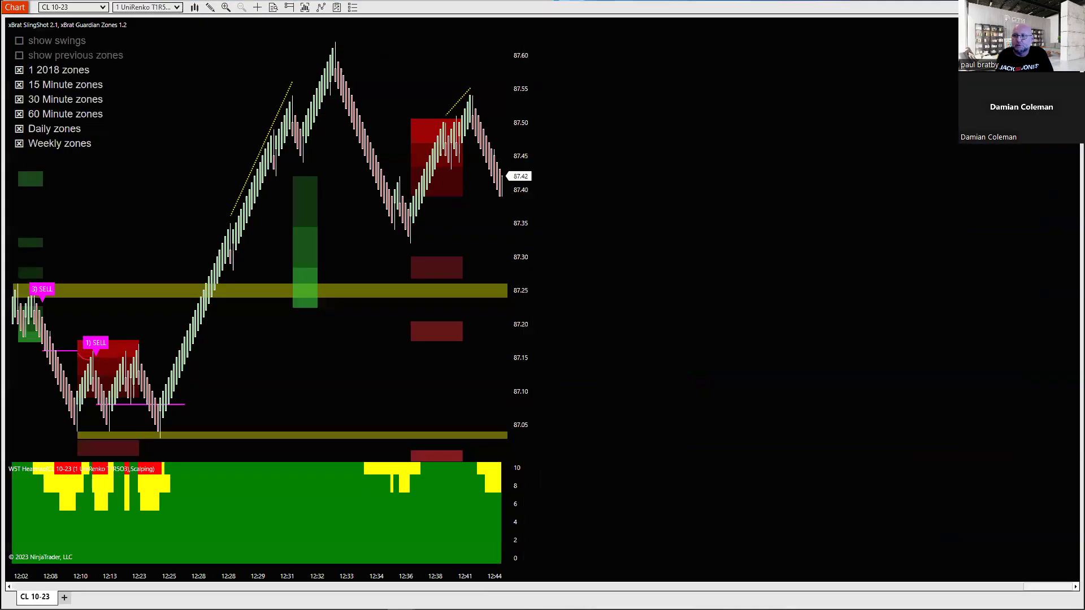
pyautogui.moveTo(797, 382); pyautogui.dragTo(778, 395)
pyautogui.moveTo(506, 396); pyautogui.dragTo(698, 397)
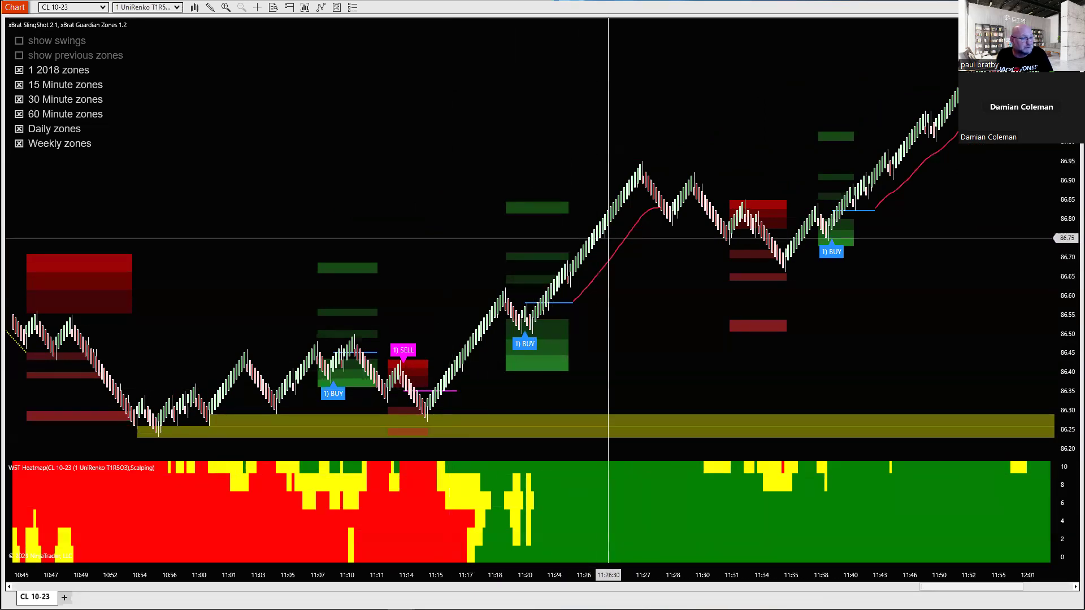
# - Examine the buy and sell signals, zones and heatmap on the 1 UniRenko chart across the morning's price swings
pyautogui.moveTo(714, 153); pyautogui.dragTo(493, 160)
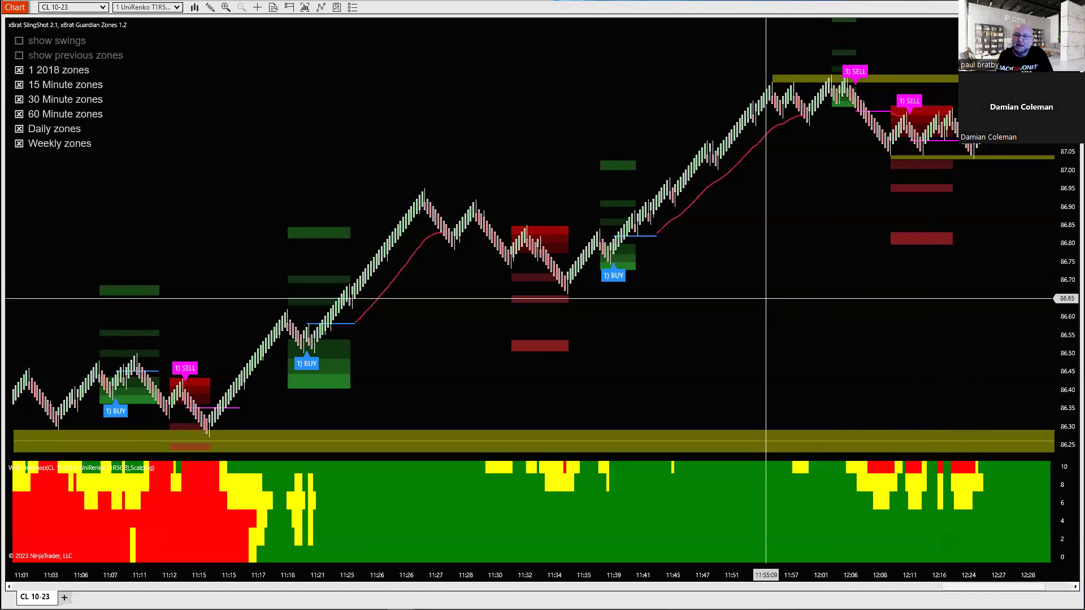
pyautogui.moveTo(672, 337)
pyautogui.mouseDown()
pyautogui.moveTo(690, 339)
pyautogui.moveTo(671, 359)
pyautogui.mouseUp()
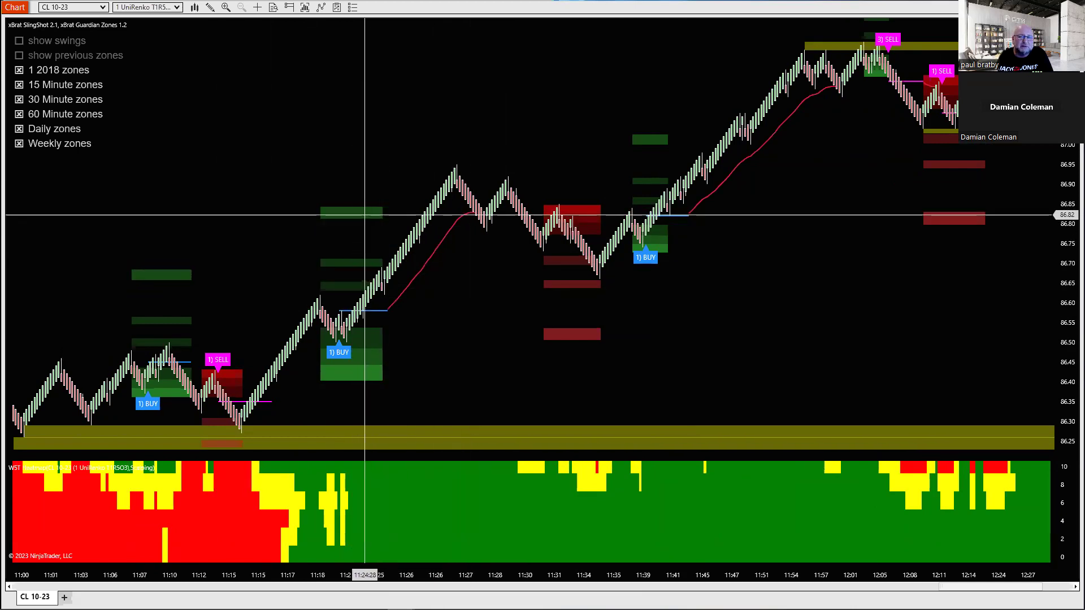
pyautogui.scroll(-5, 722, 298)
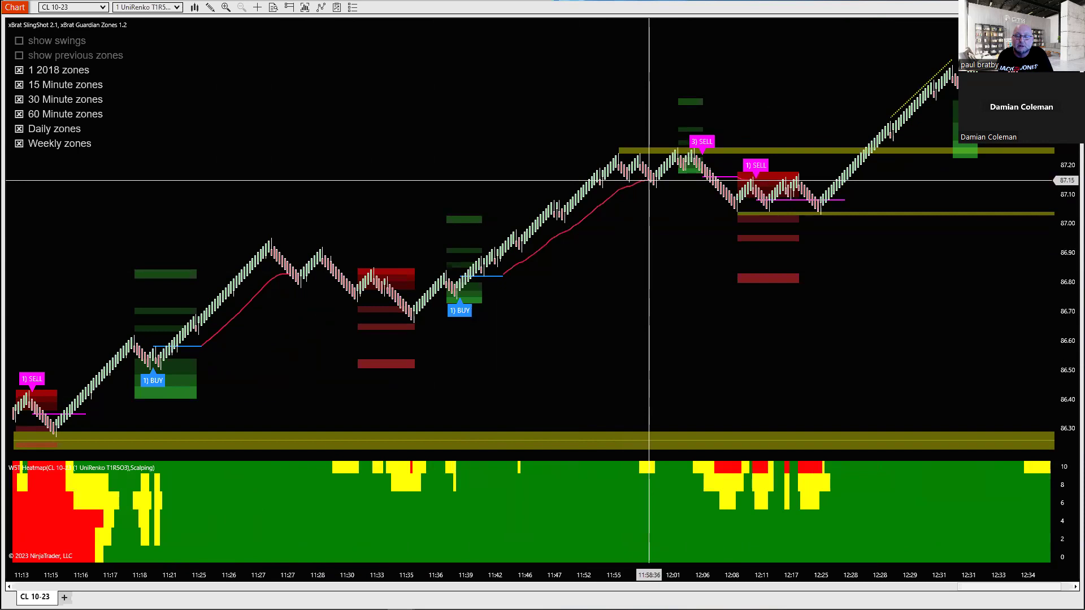
pyautogui.moveTo(648, 181); pyautogui.dragTo(527, 218)
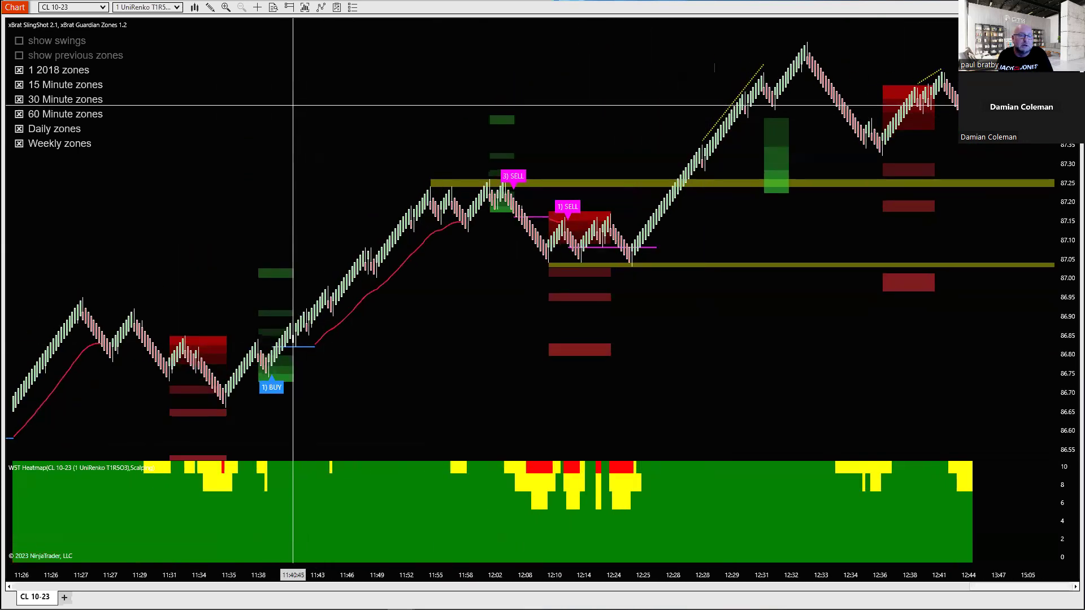
pyautogui.moveTo(222, 138); pyautogui.dragTo(714, 105)
pyautogui.scroll(10, 714, 105)
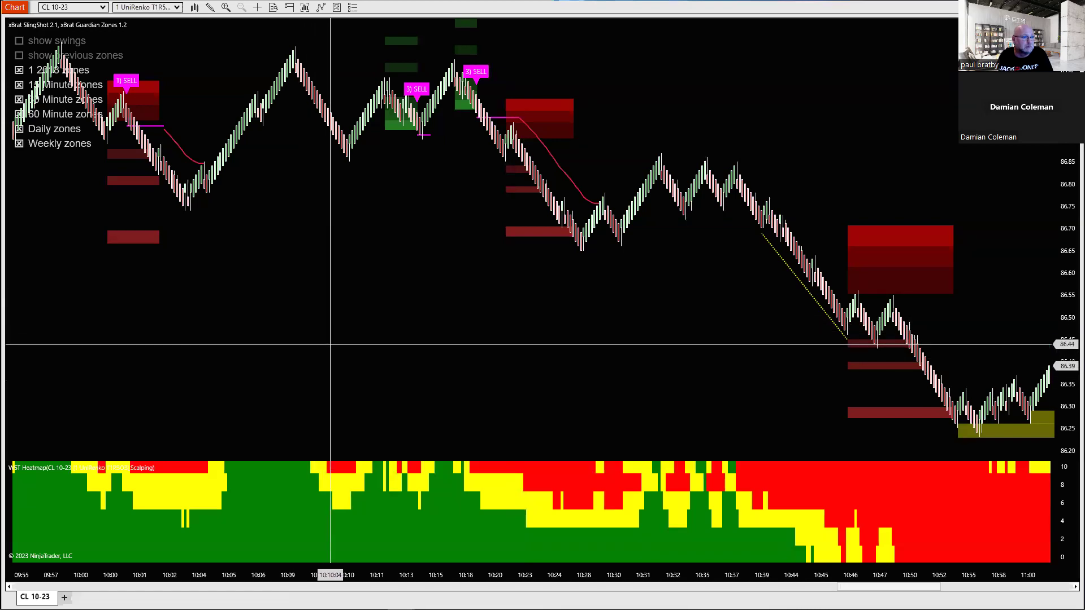
pyautogui.moveTo(331, 344); pyautogui.dragTo(351, 346)
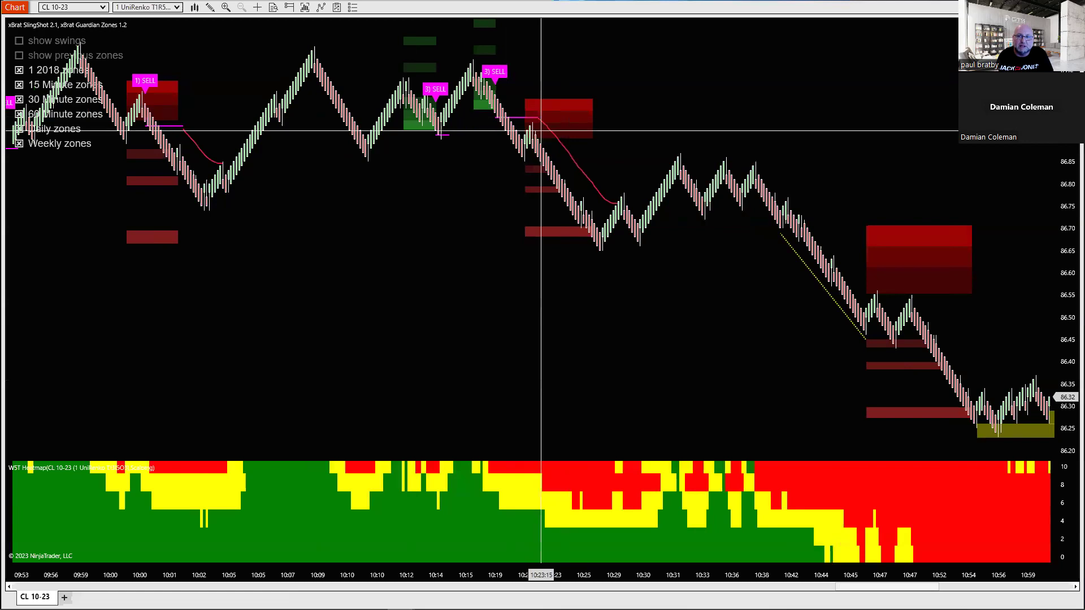
# - Set the stop EMA period of the xBrat SlingShot 2.1 indicator to 13, then apply and accept the indicator settings
pyautogui.rightClick(401, 197)
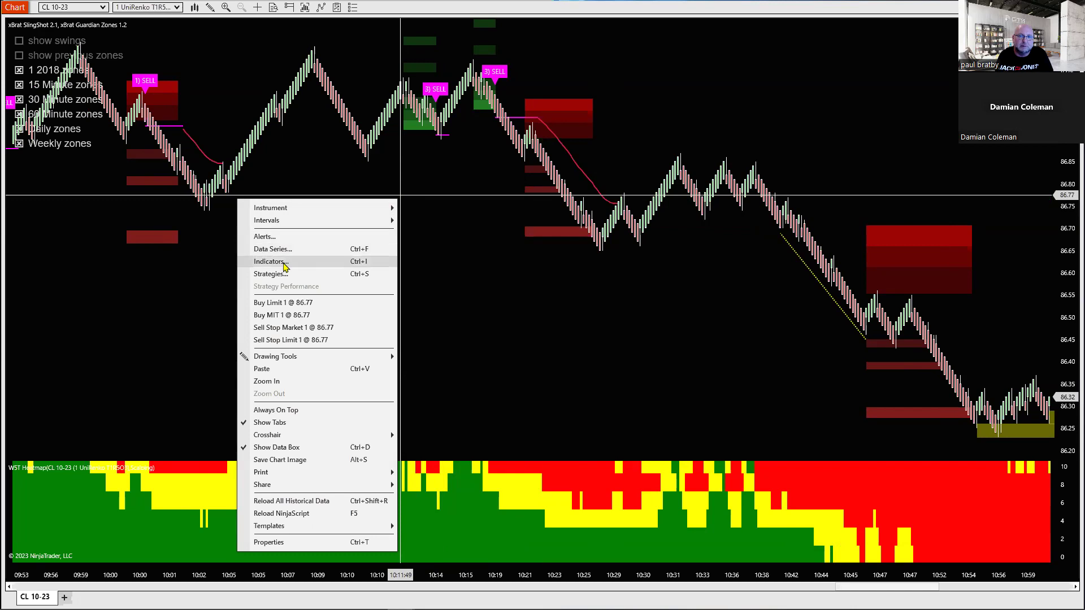
pyautogui.click(285, 265)
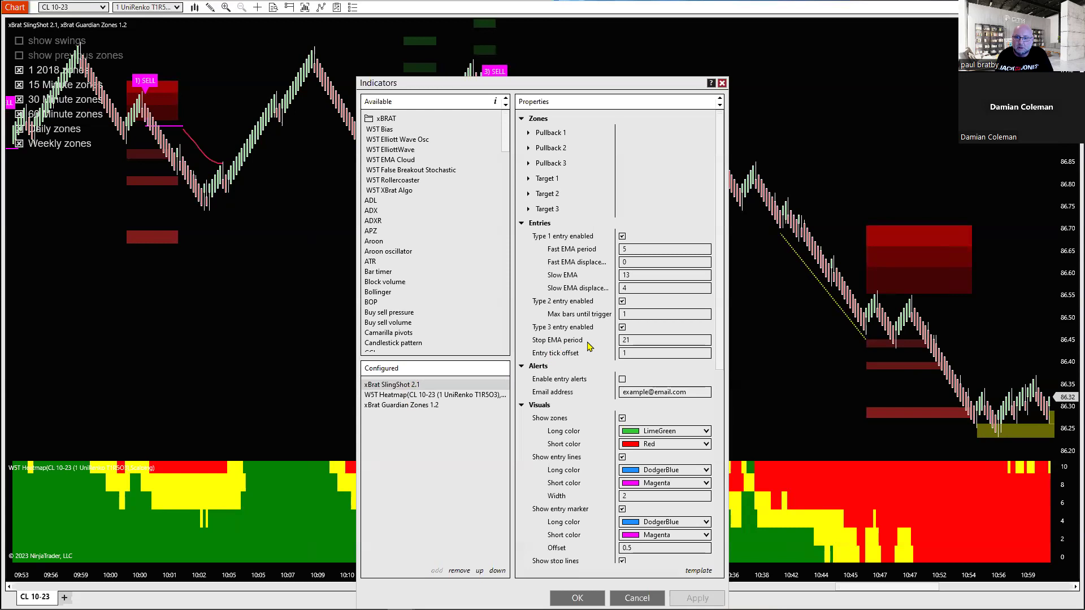
pyautogui.scroll(-1, 572, 344)
pyautogui.click(625, 314)
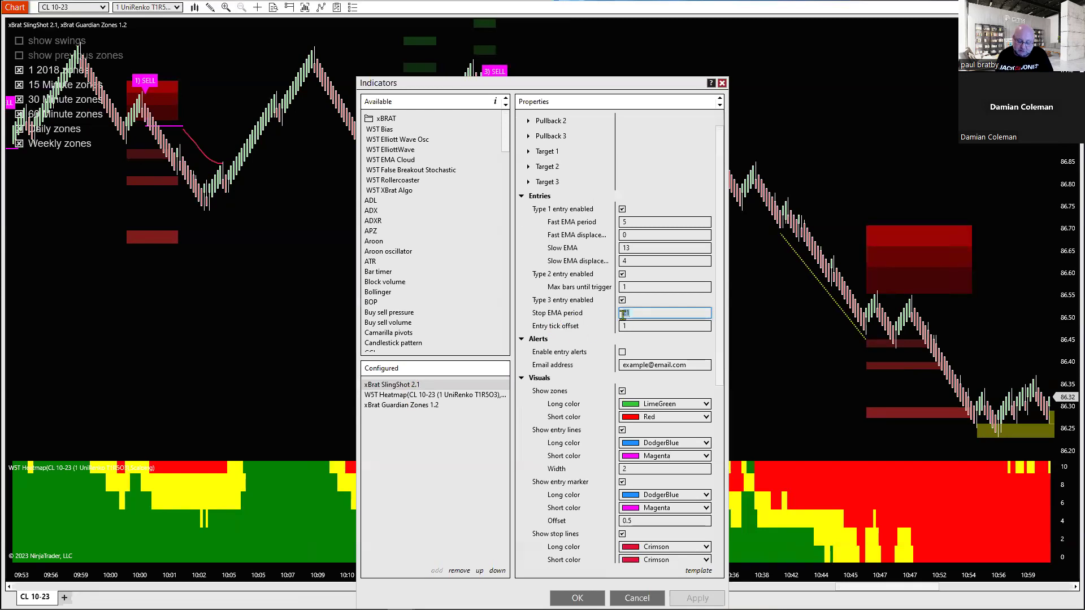
pyautogui.write('13')
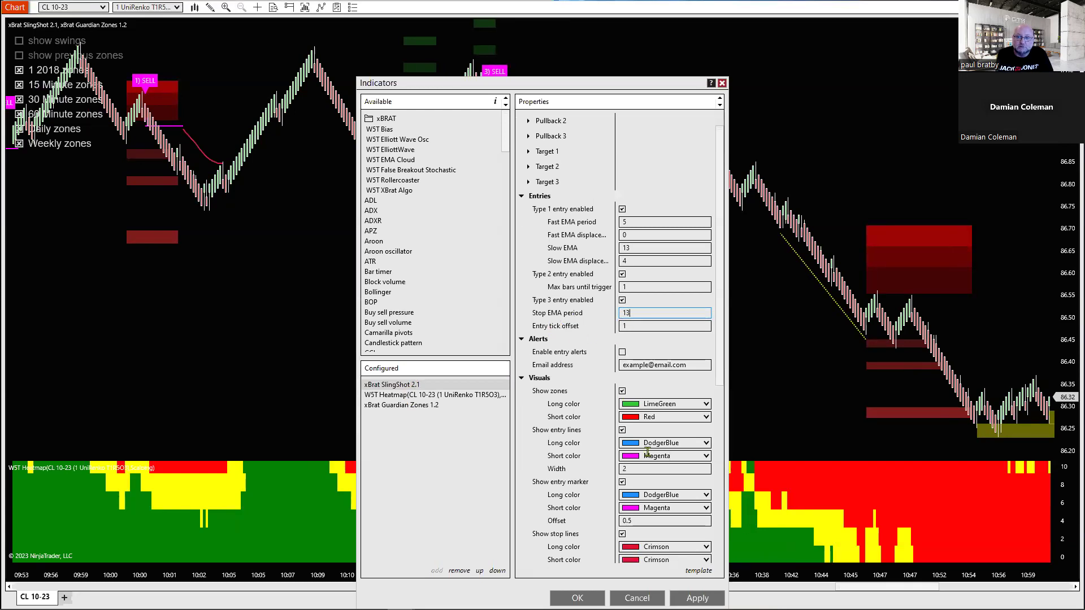
pyautogui.click(695, 598)
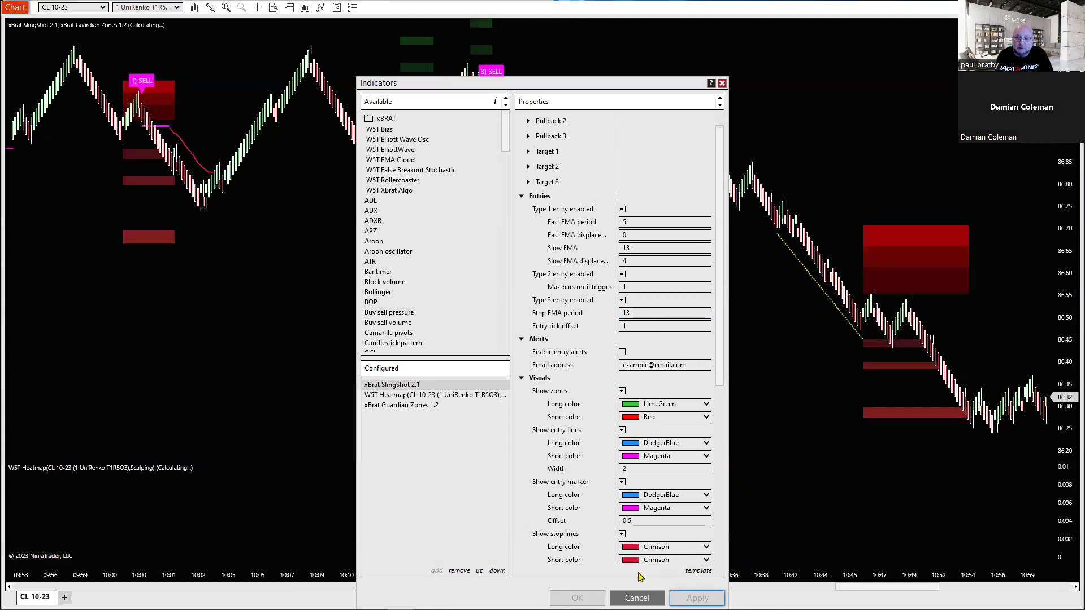
pyautogui.click(577, 598)
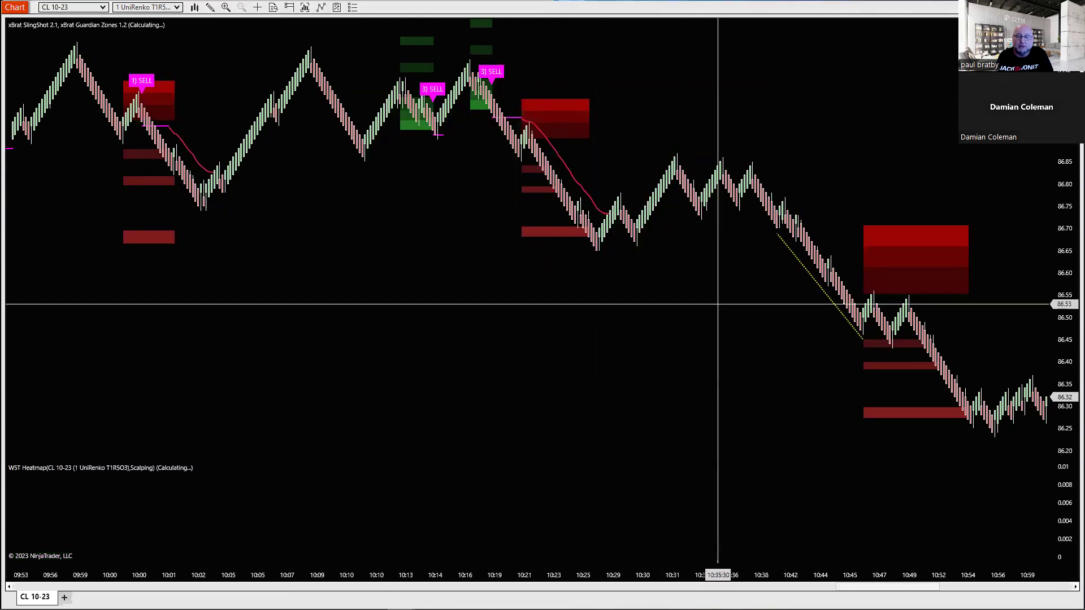
# - Switch the chart's instrument from CL 10-23 to ES 09-23 and look over its UniRenko signals and zones
pyautogui.moveTo(720, 303); pyautogui.dragTo(332, 317)
pyautogui.moveTo(669, 226); pyautogui.dragTo(279, 226)
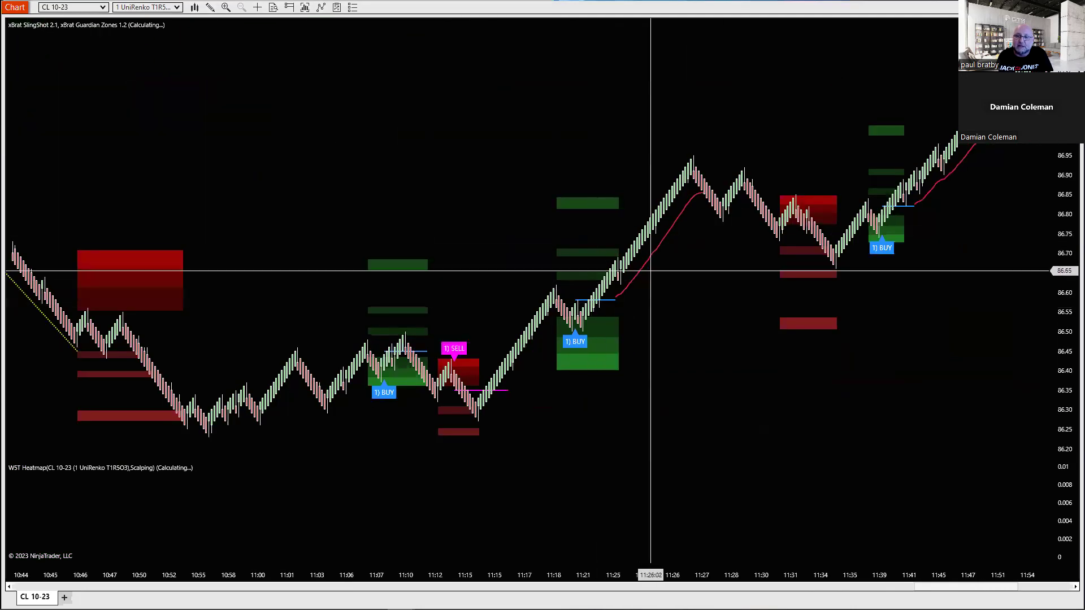
pyautogui.moveTo(1008, 151); pyautogui.dragTo(881, 249)
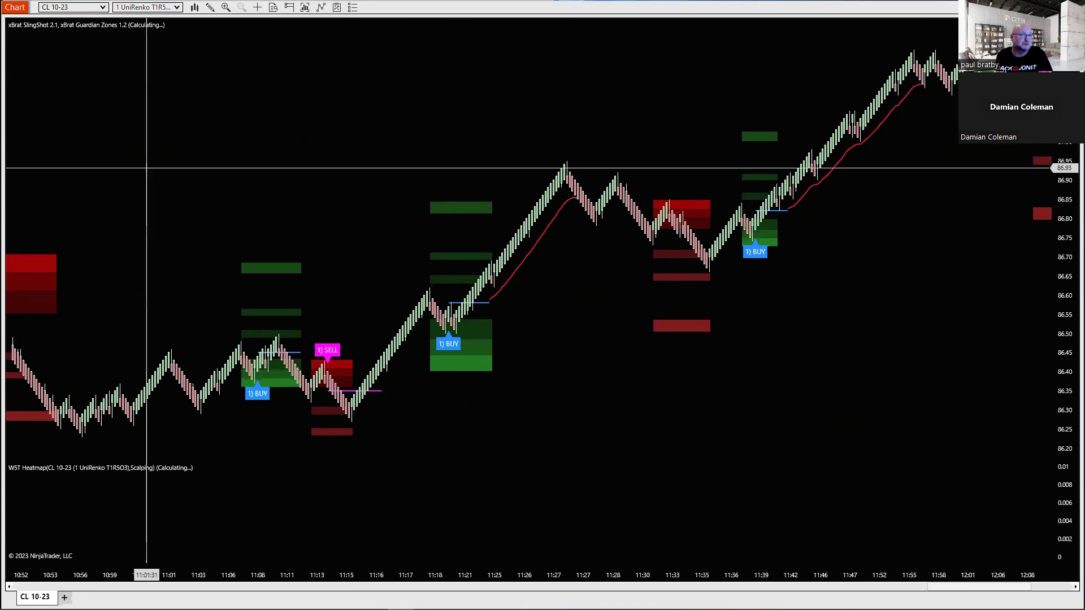
pyautogui.click(102, 8)
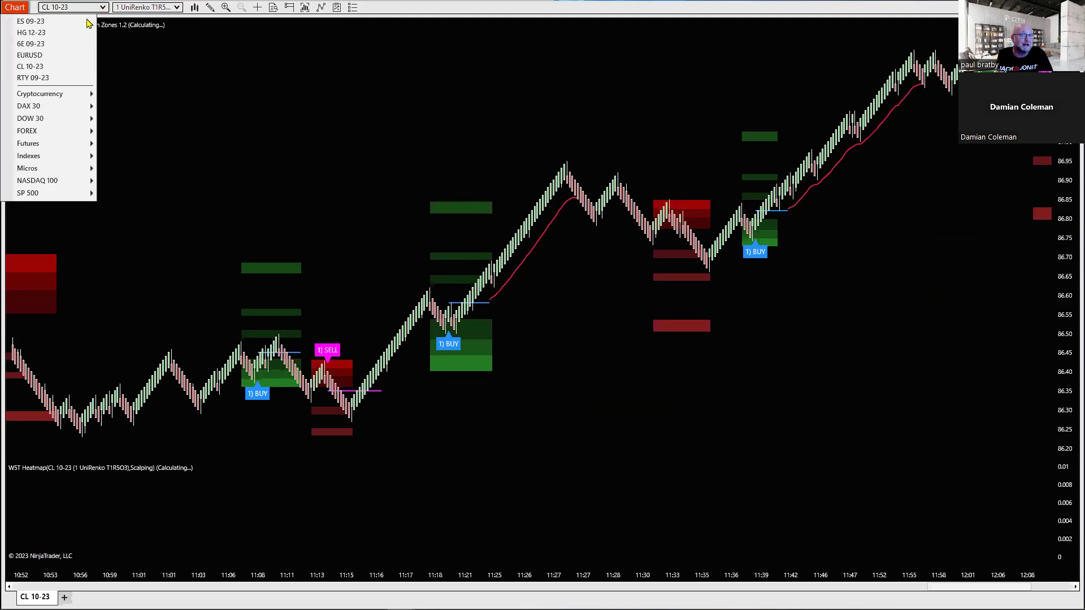
pyautogui.click(61, 38)
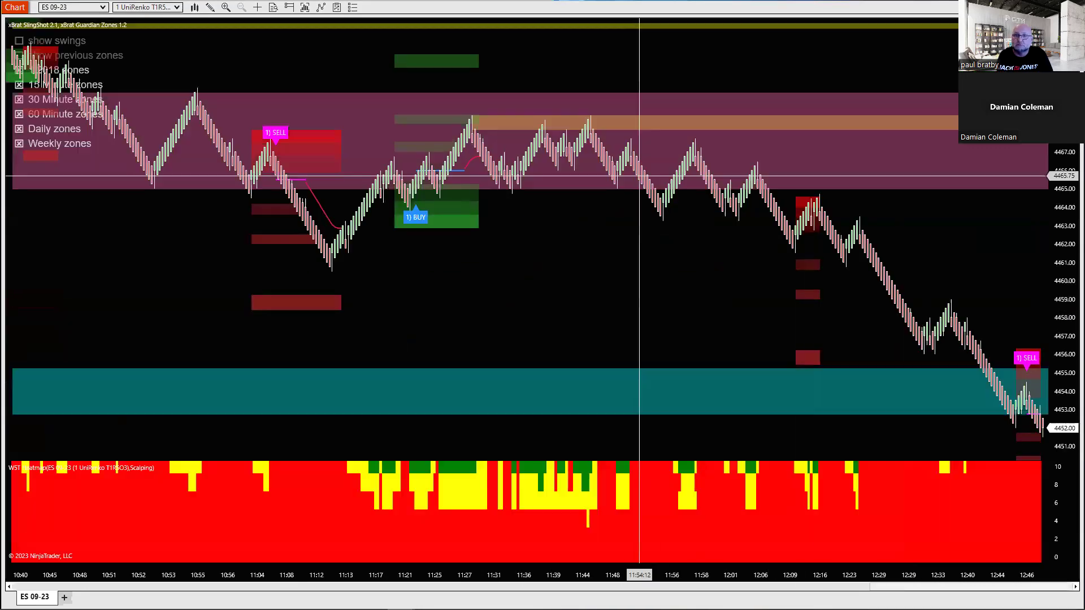
pyautogui.moveTo(625, 267); pyautogui.dragTo(437, 274)
pyautogui.moveTo(150, 305); pyautogui.dragTo(441, 289)
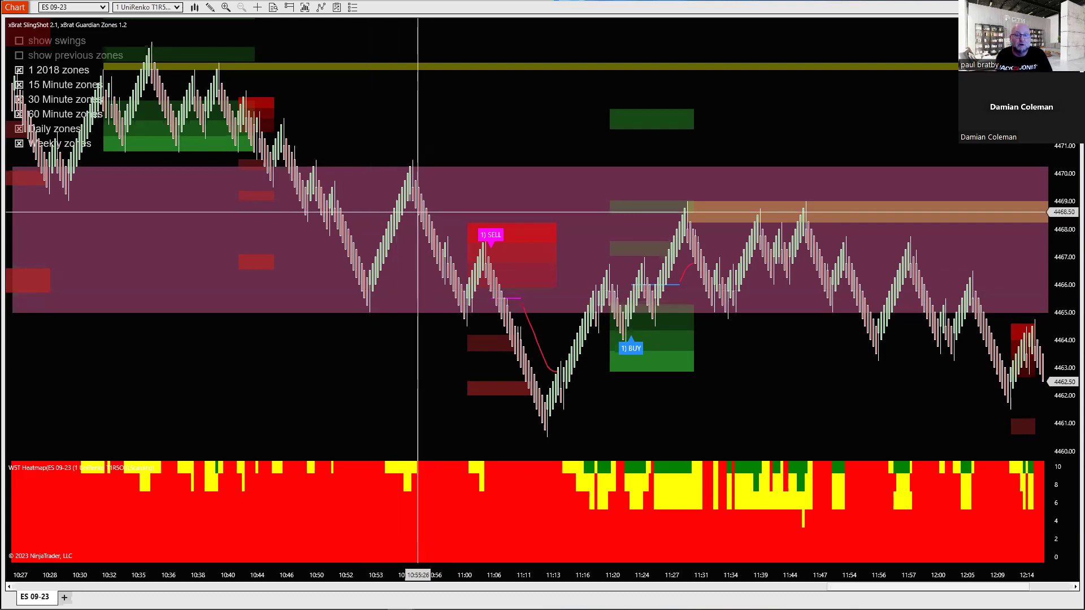
pyautogui.moveTo(294, 574); pyautogui.dragTo(358, 575)
# - Change the ES 09-23 data series from UniRenko to Tick with a value of 500, then apply and accept it
pyautogui.rightClick(411, 93)
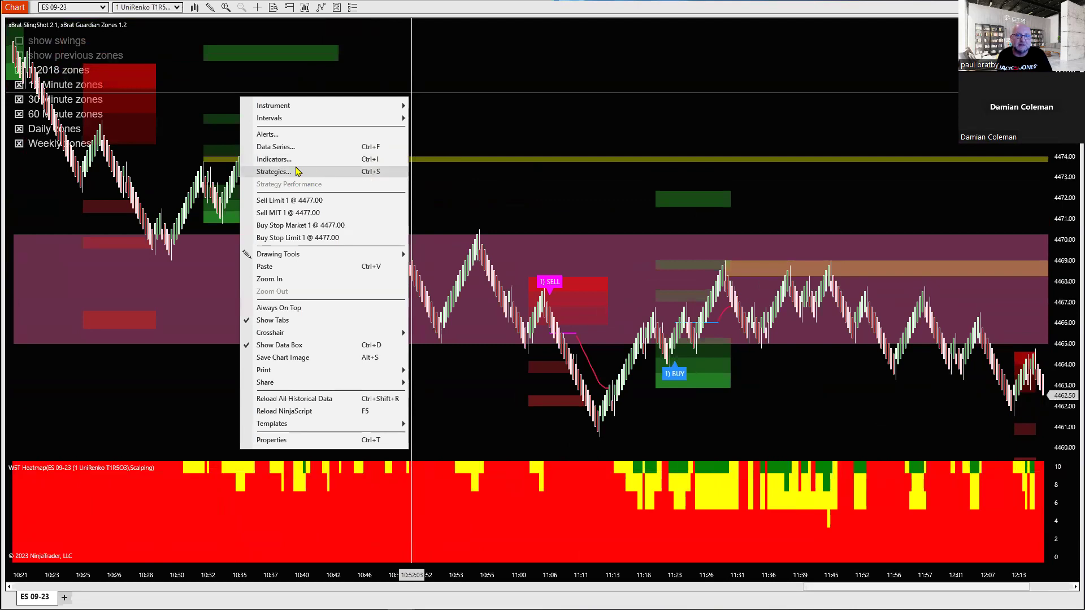
pyautogui.click(277, 147)
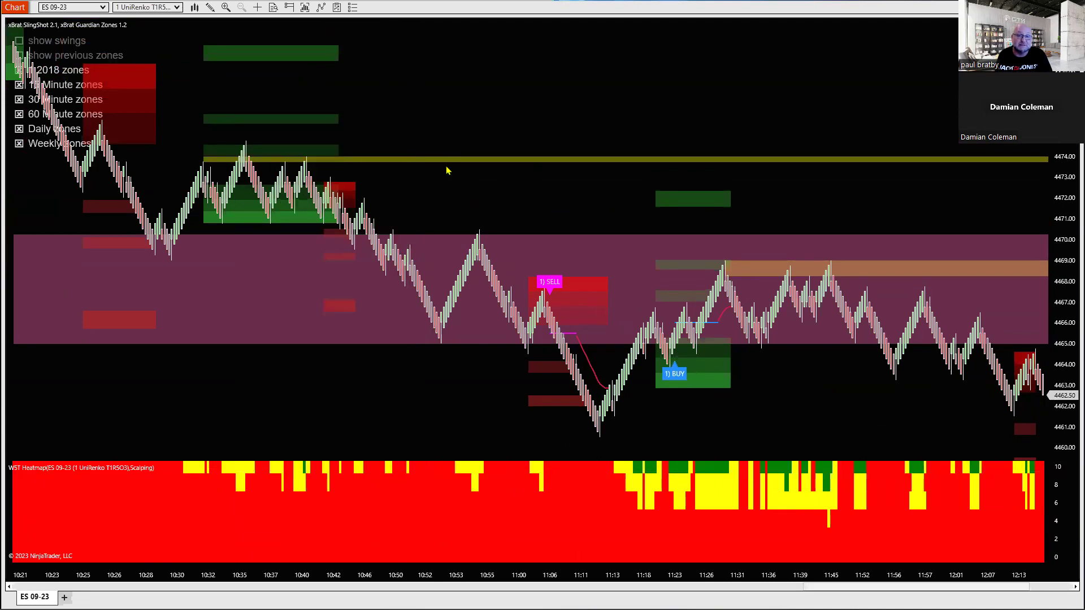
pyautogui.click(621, 211)
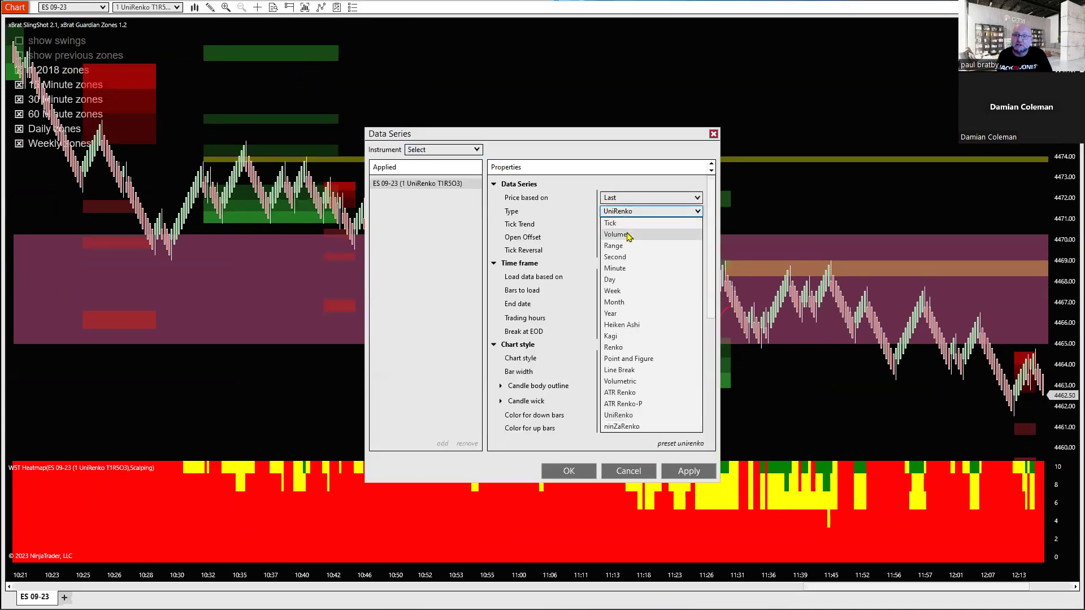
pyautogui.click(621, 226)
pyautogui.doubleClick(620, 224)
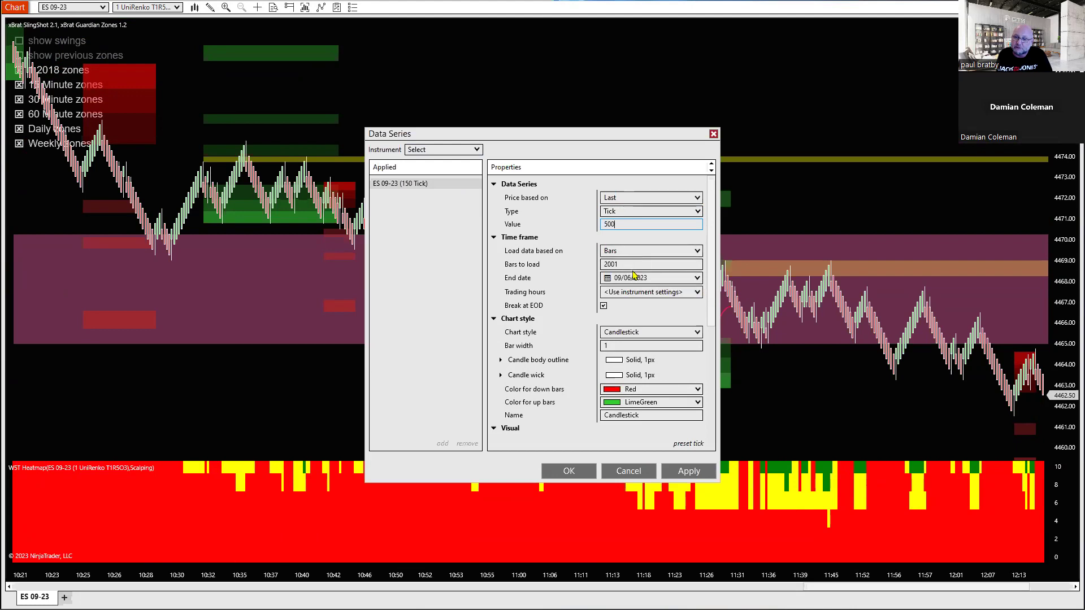
pyautogui.click(689, 469)
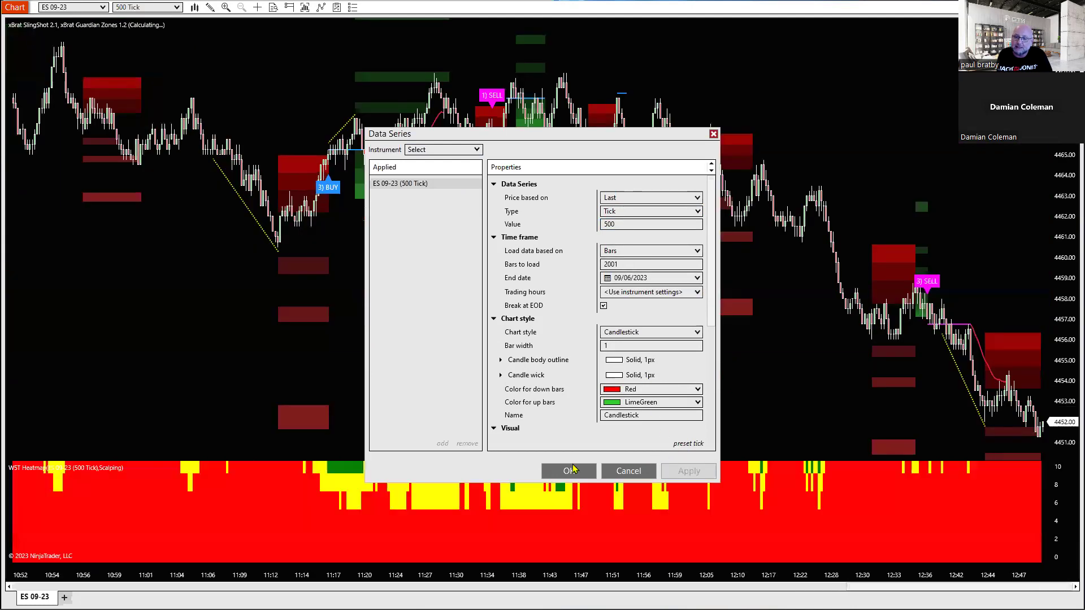
pyautogui.click(588, 471)
# - Hide the weekly, daily, 60 minute, 30 minute and 15 minute zones on the 500 Tick chart
pyautogui.moveTo(642, 334); pyautogui.dragTo(439, 300)
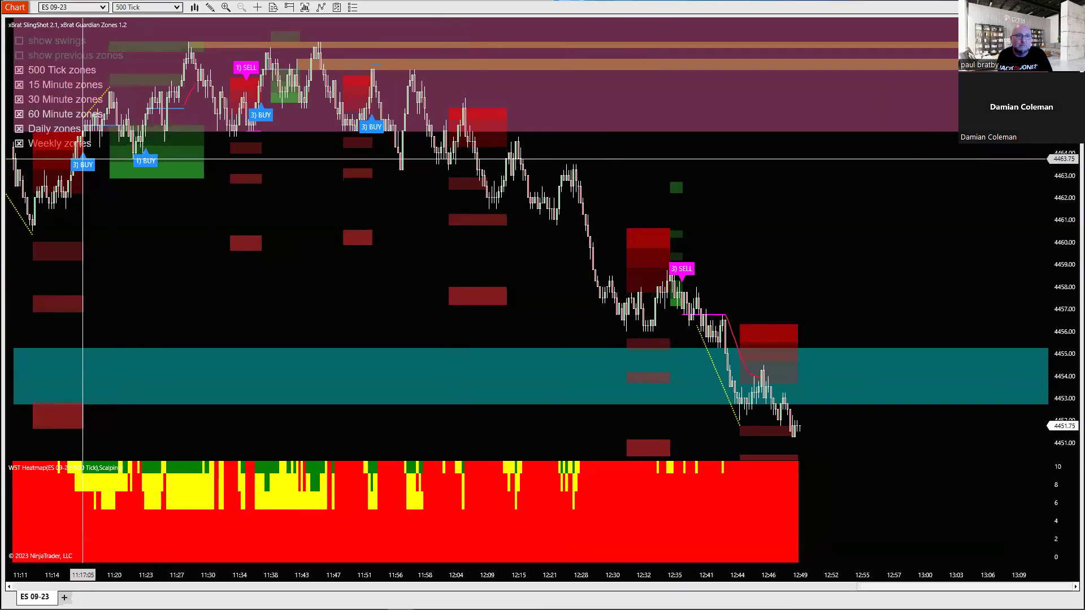
pyautogui.click(18, 143)
pyautogui.click(19, 128)
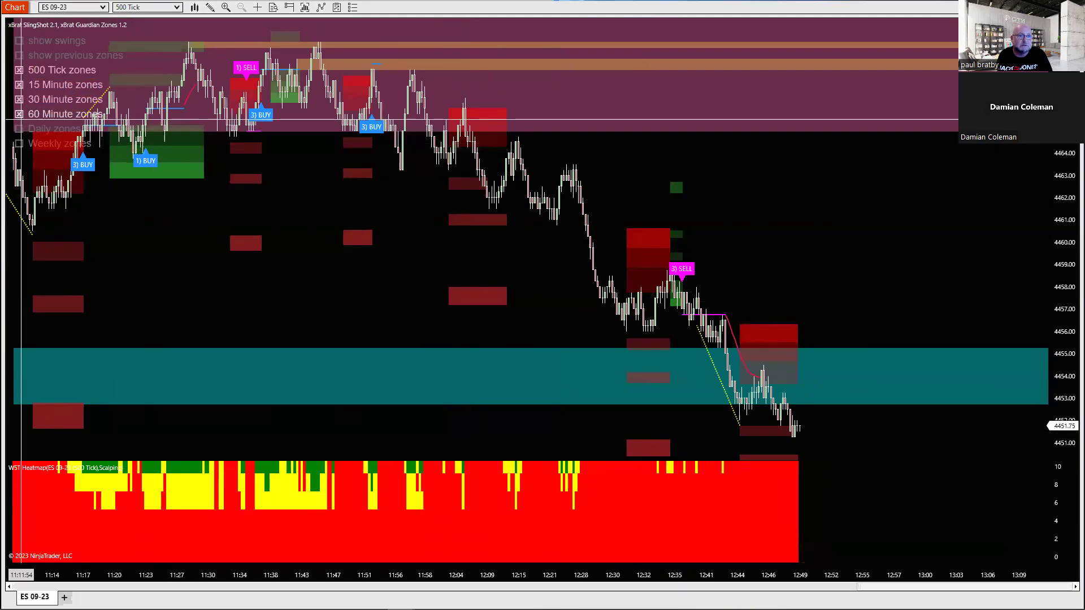
pyautogui.click(21, 113)
pyautogui.click(19, 99)
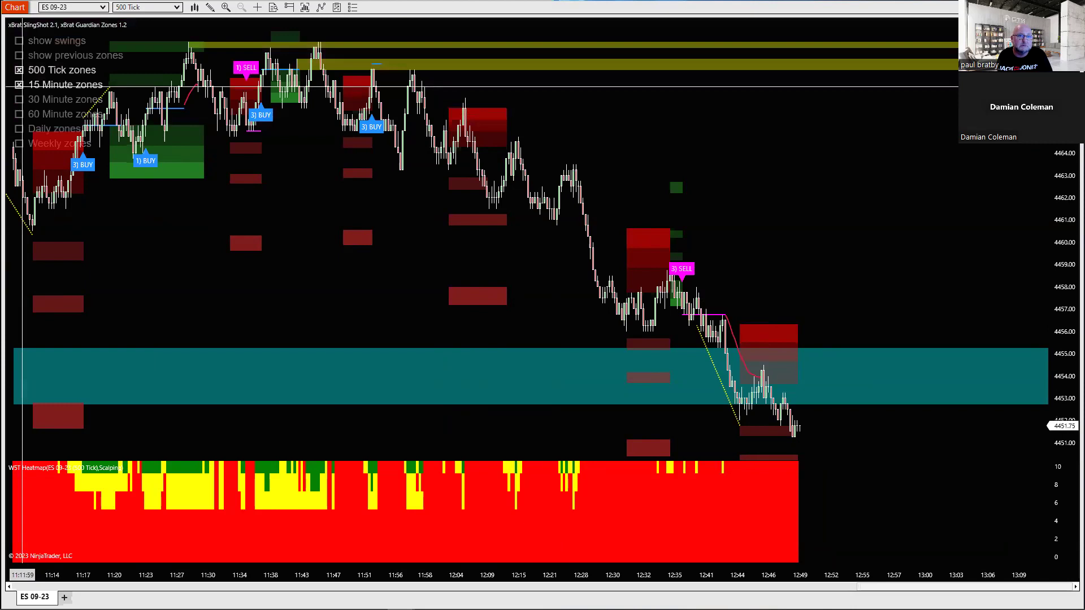
pyautogui.click(19, 85)
# - Examine the buy and sell signals, 500 Tick zones and heatmap across the morning's ES 09-23 price action
pyautogui.scroll(10, 410, 281)
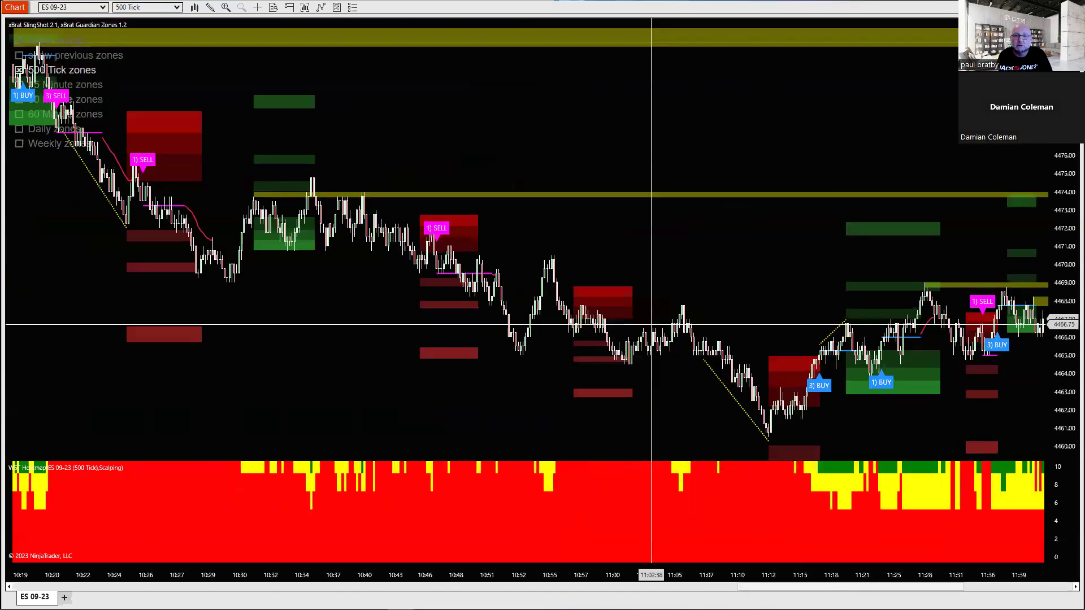
pyautogui.scroll(8, 652, 325)
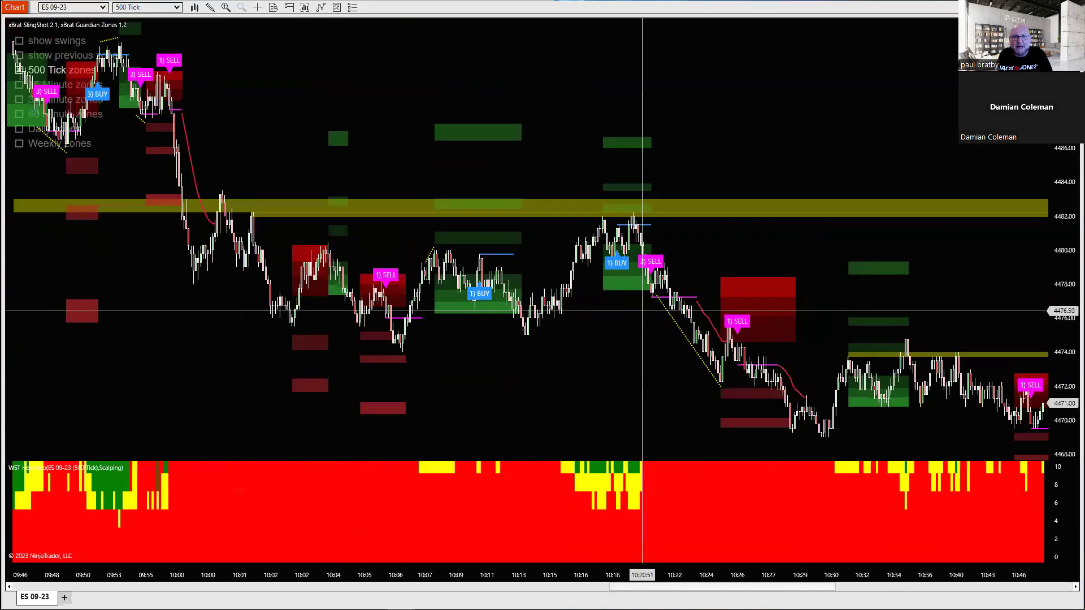
pyautogui.scroll(2, 378, 240)
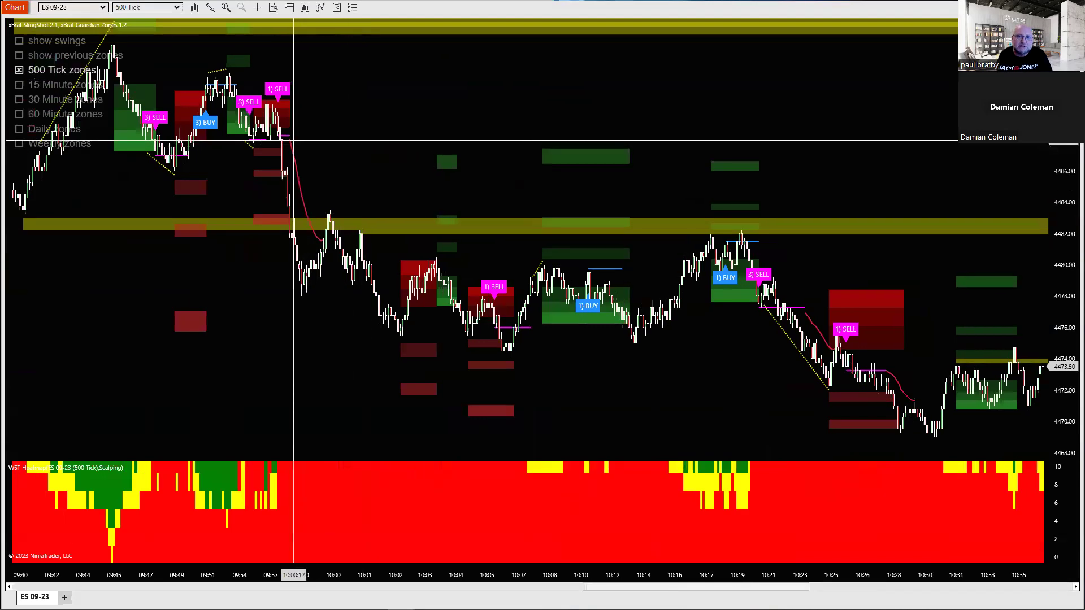
pyautogui.scroll(-5, 629, 274)
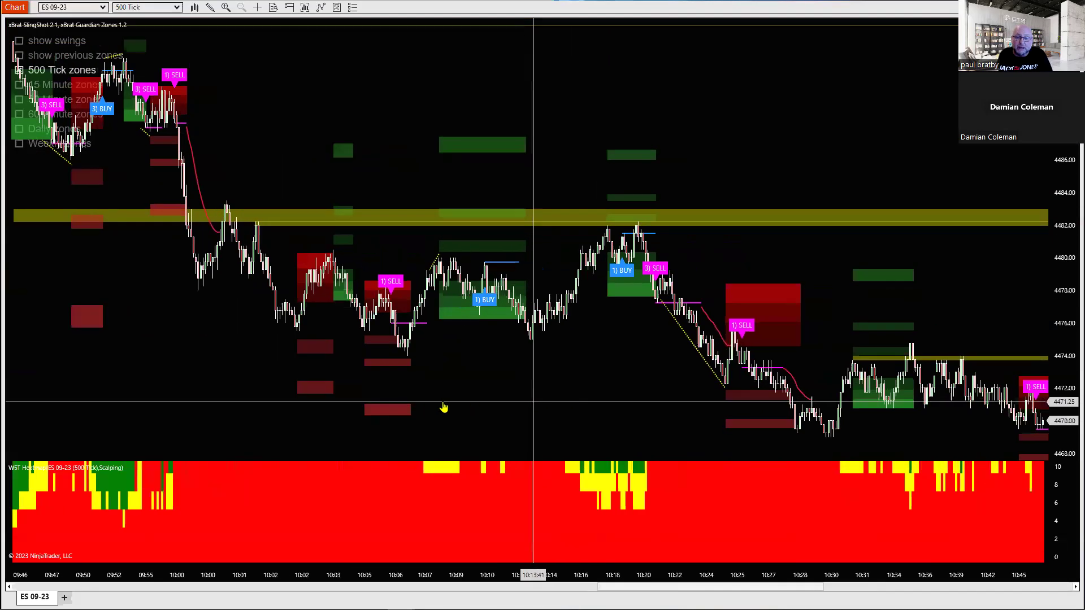
pyautogui.scroll(-10, 628, 274)
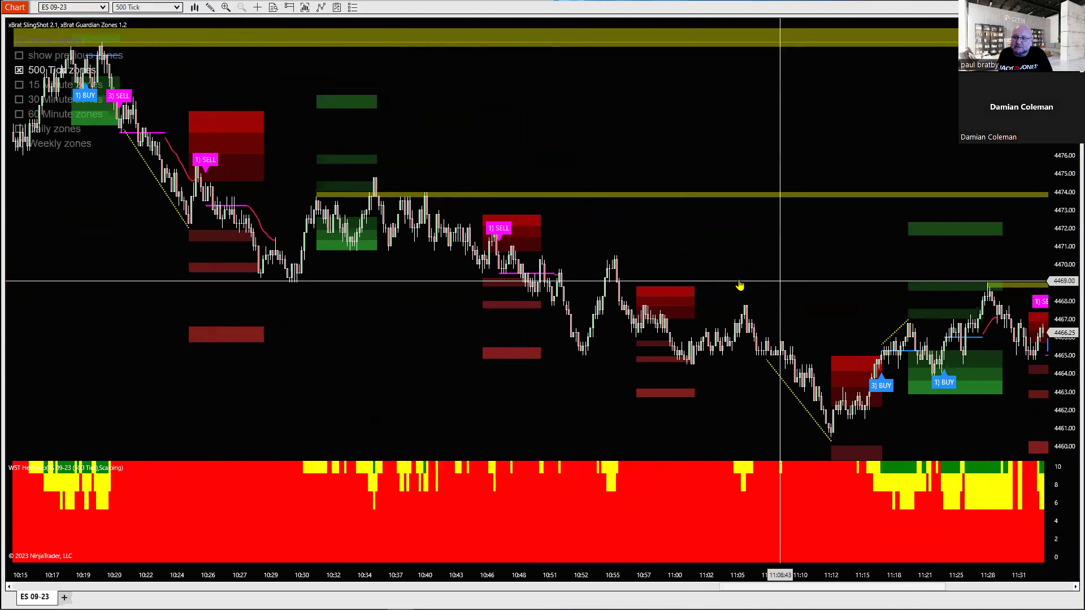
pyautogui.scroll(-8, 656, 320)
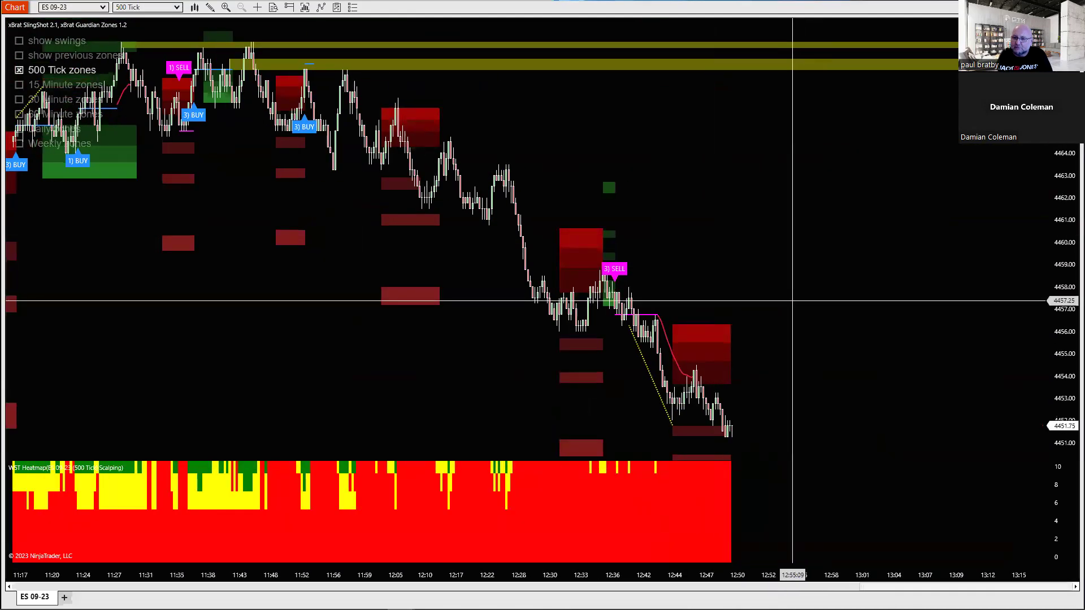
# - Set the tick value of the ES 09-23 data series to 350, then apply and accept the settings
pyautogui.rightClick(504, 103)
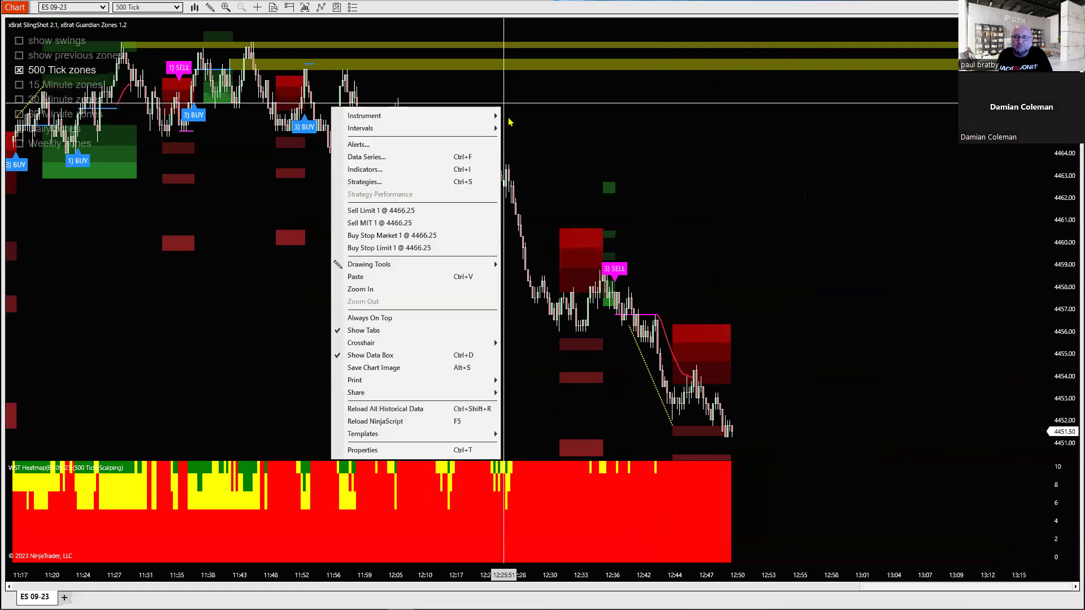
pyautogui.click(377, 157)
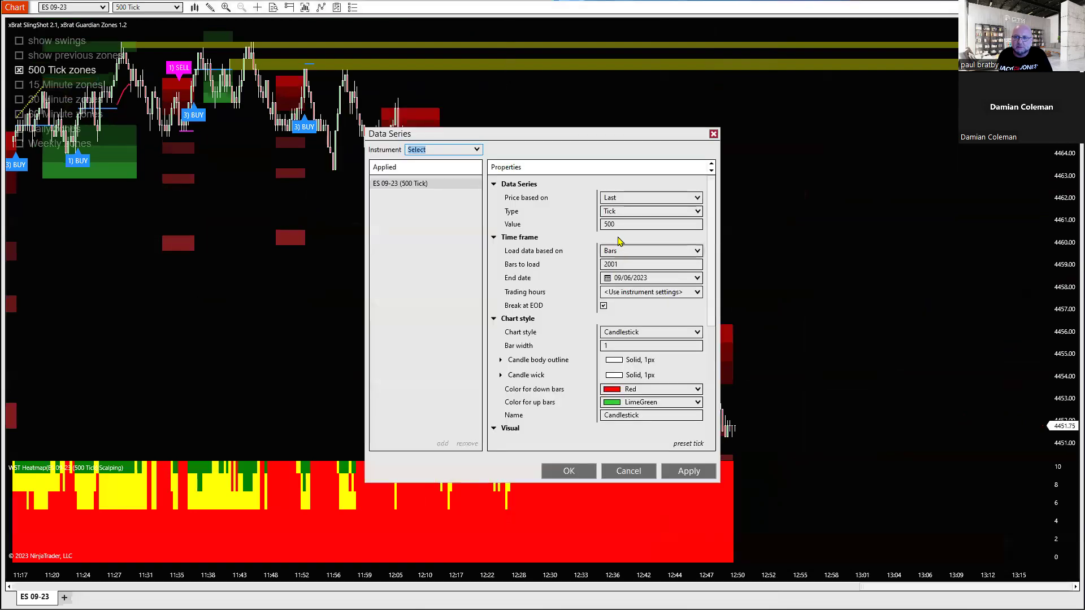
pyautogui.click(606, 226)
pyautogui.moveTo(606, 226); pyautogui.dragTo(590, 228)
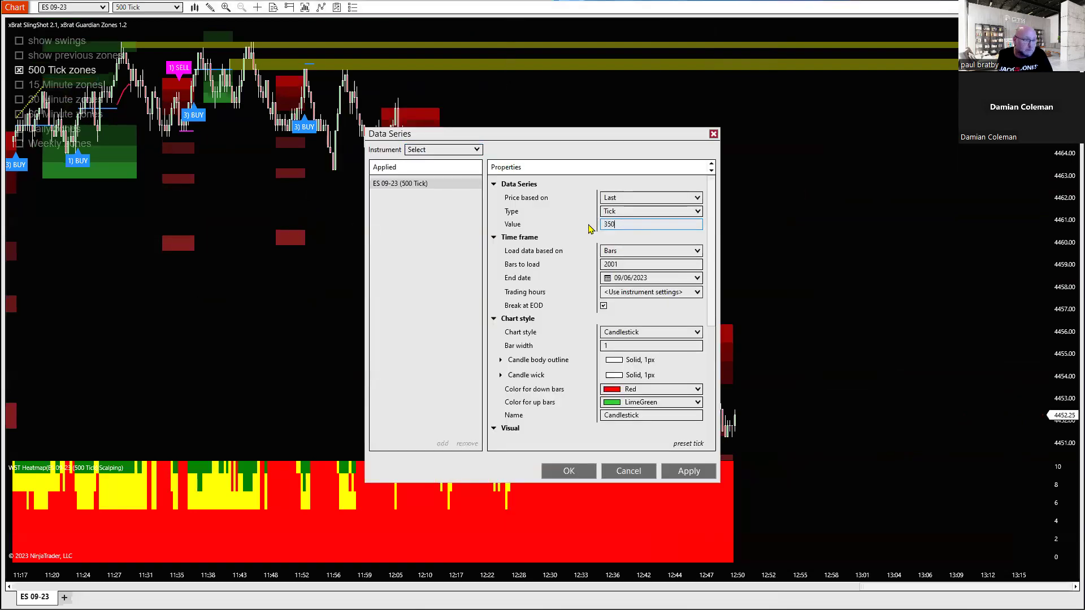
pyautogui.click(693, 473)
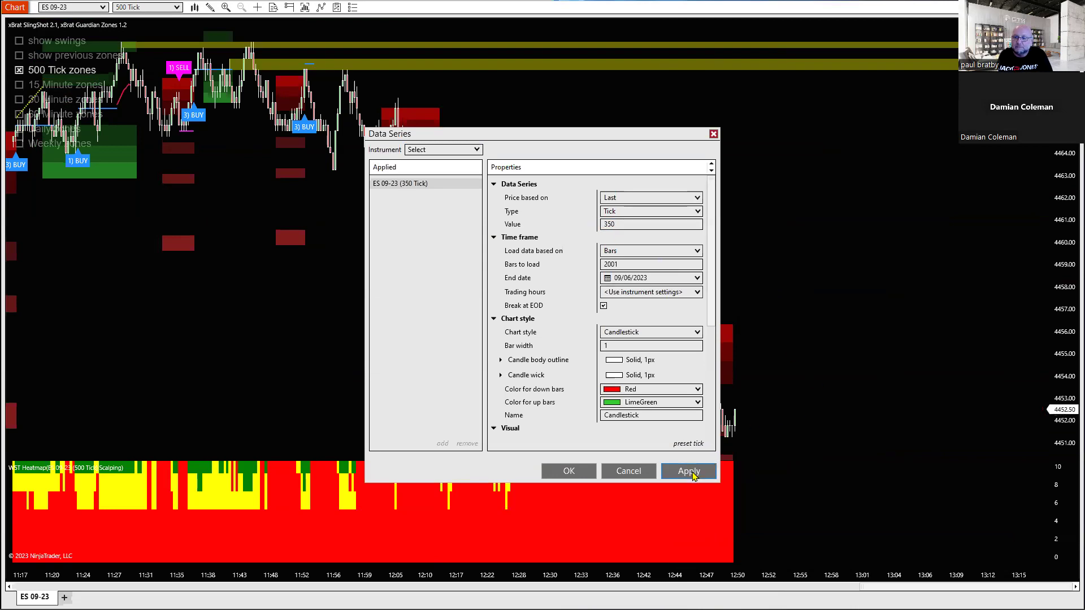
pyautogui.click(568, 471)
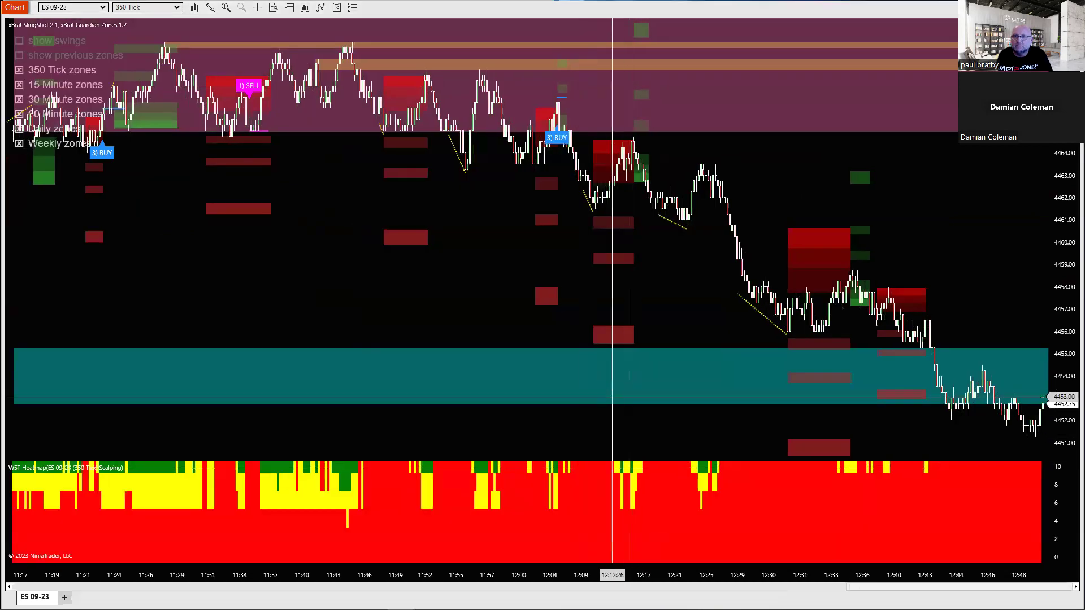
# - Check the signals on the 350 Tick chart, then set the data series tick value to 1000 and apply it
pyautogui.scroll(15, 399, 317)
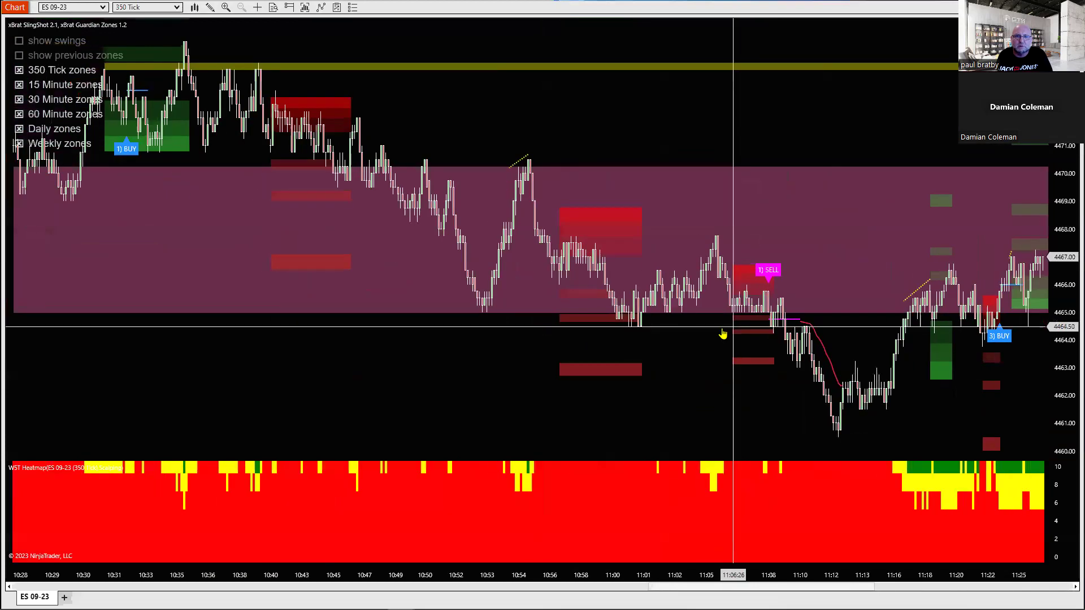
pyautogui.scroll(-12, 723, 335)
pyautogui.rightClick(507, 314)
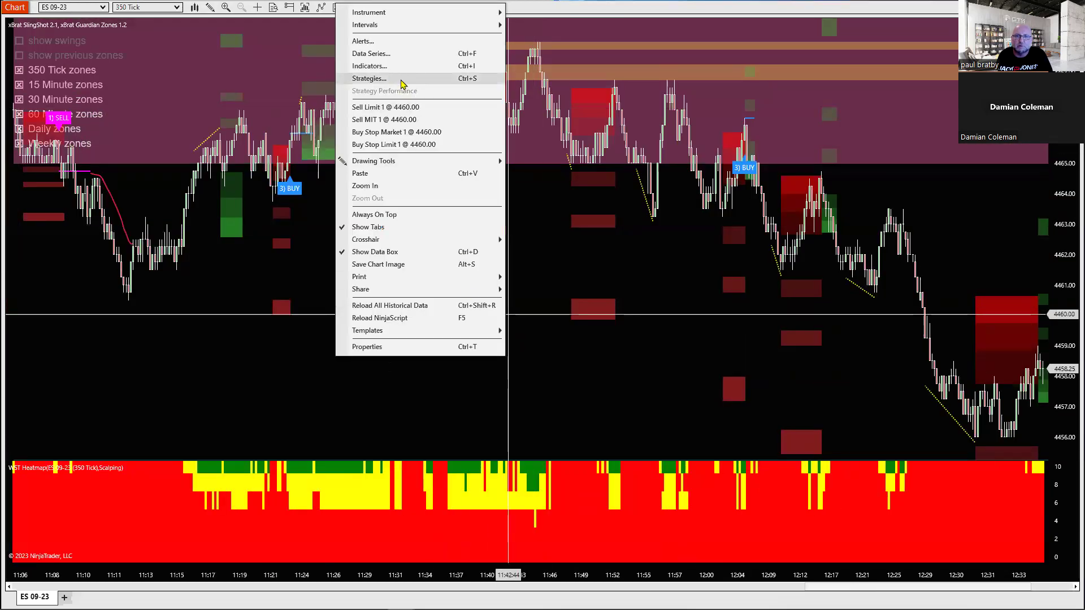
pyautogui.click(385, 54)
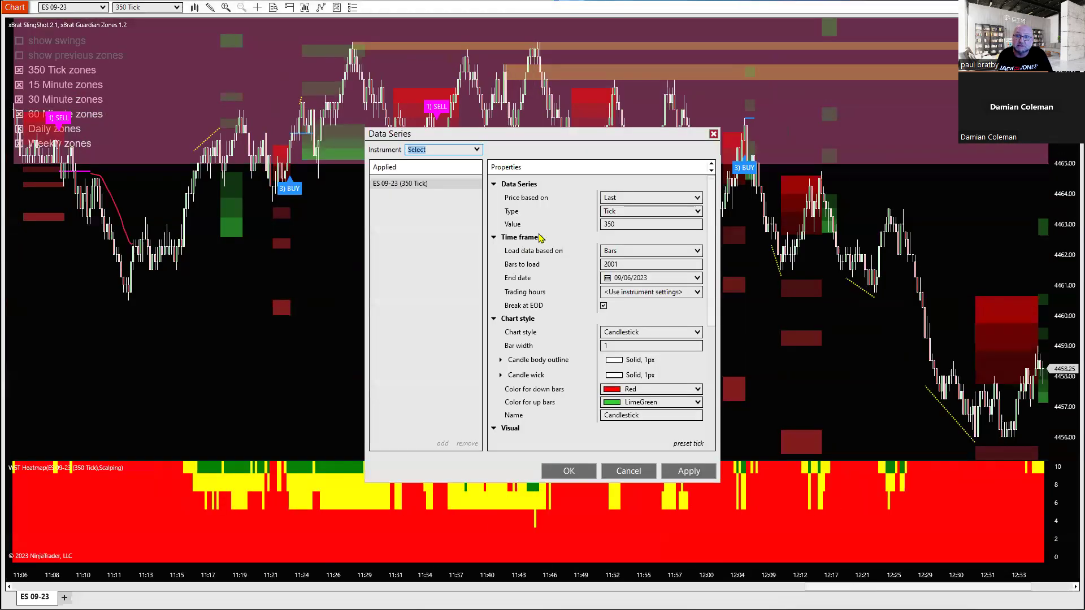
pyautogui.click(603, 226)
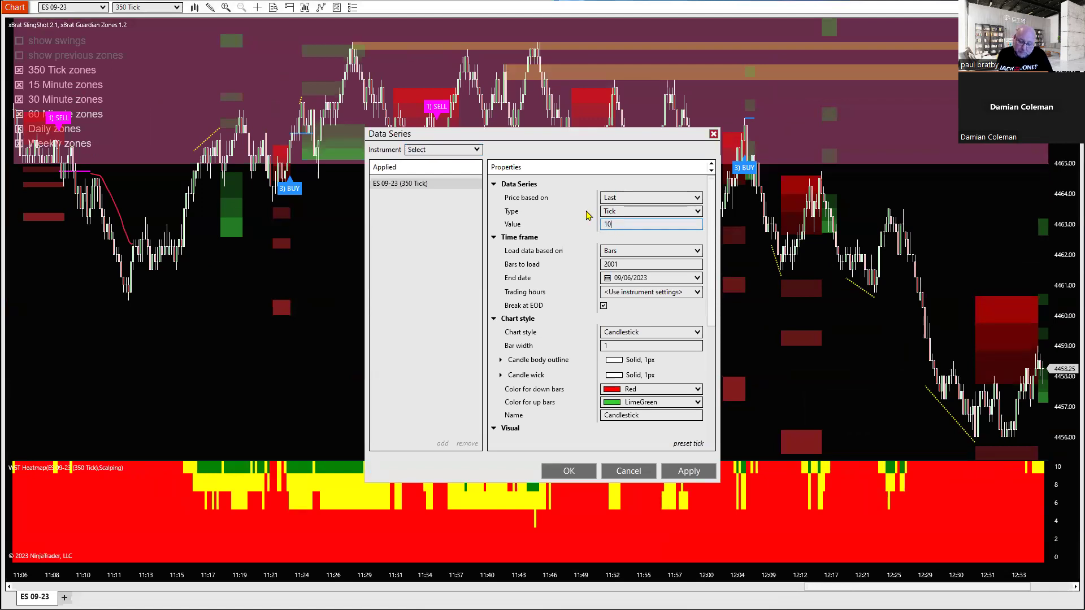
pyautogui.write('1000')
pyautogui.click(689, 472)
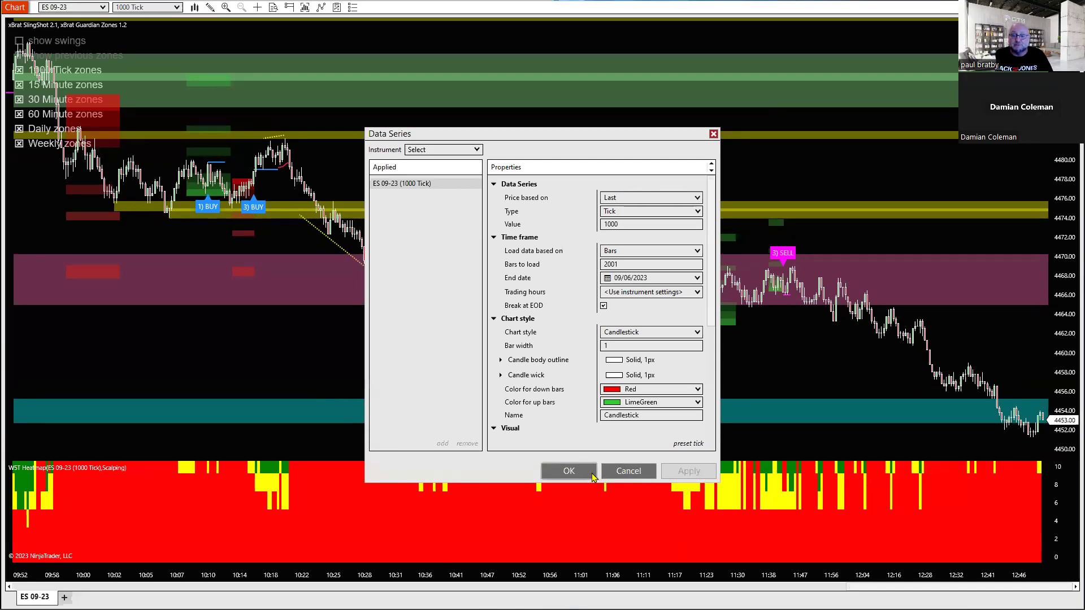
# - Accept the data series settings and examine the signals, Guardian Zones and heatmap back through earlier sessions on the 1000 Tick chart
pyautogui.click(561, 471)
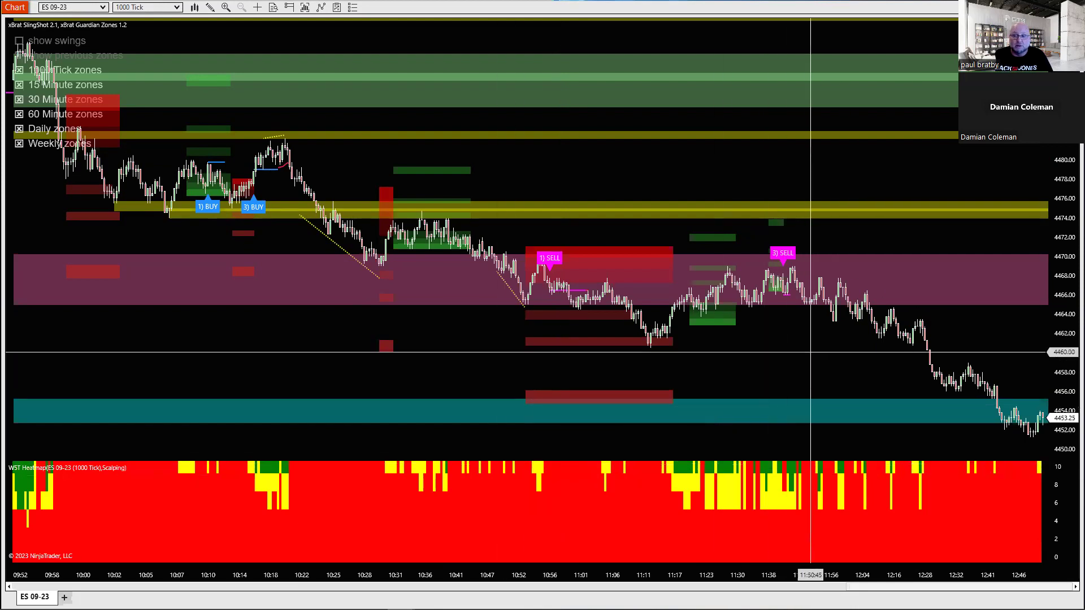
pyautogui.moveTo(807, 333); pyautogui.dragTo(557, 315)
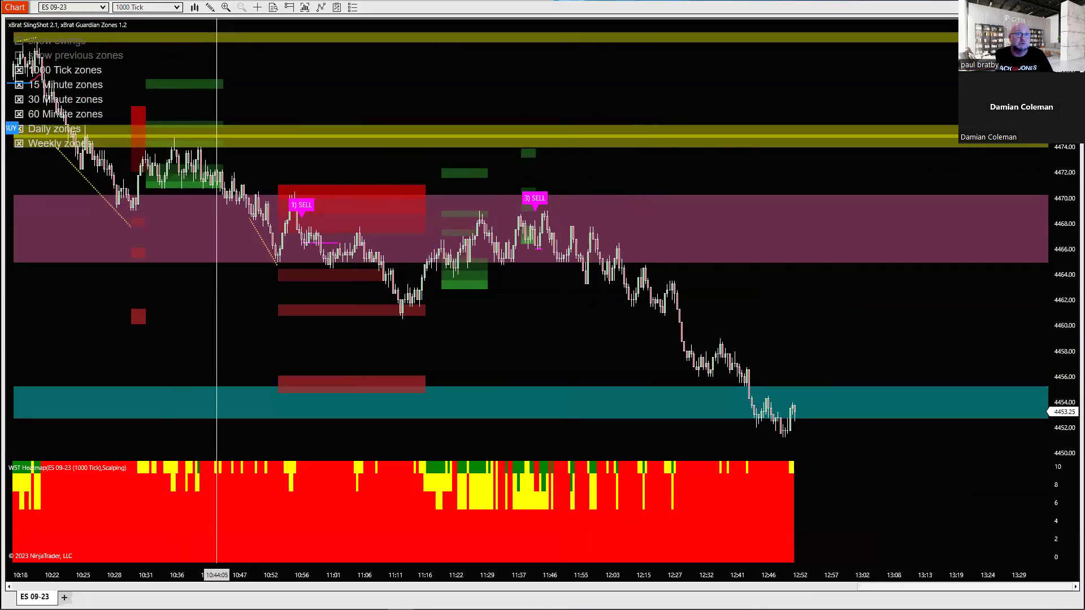
pyautogui.scroll(-5, 347, 226)
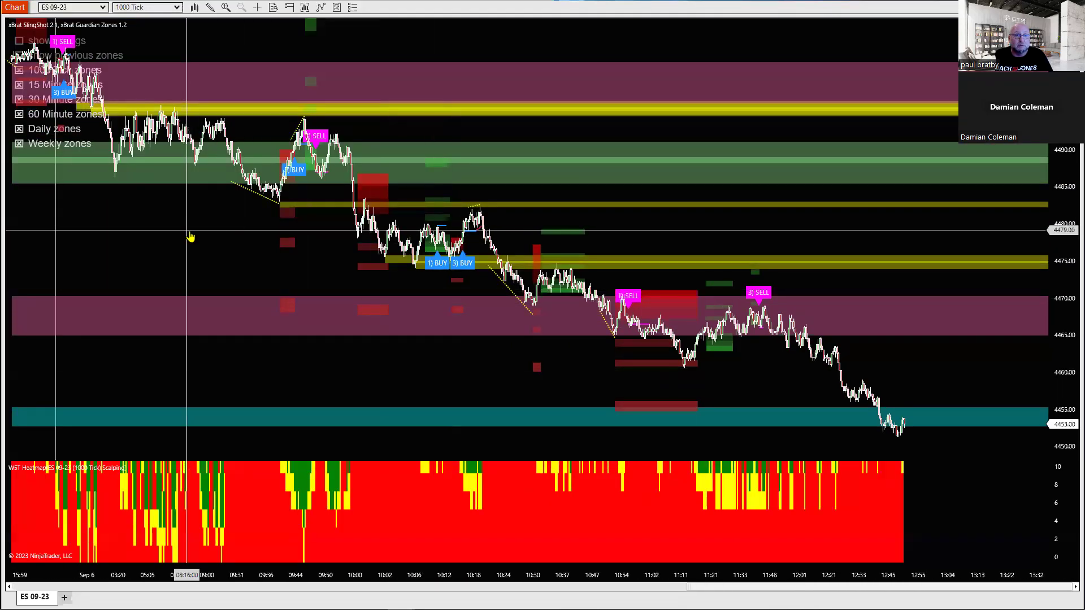
pyautogui.scroll(10, 191, 237)
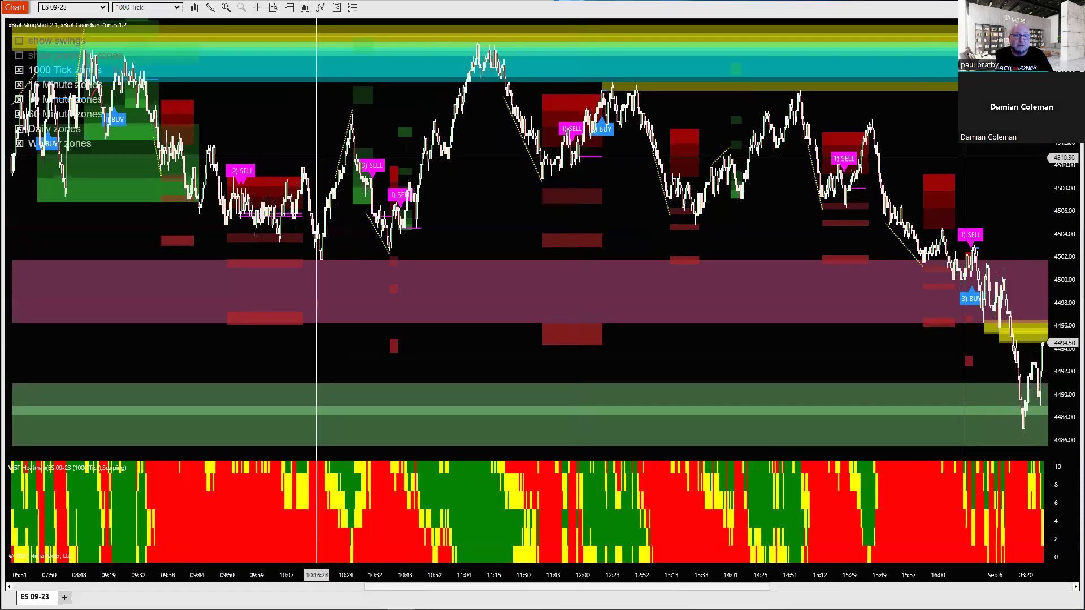
pyautogui.scroll(10, 317, 158)
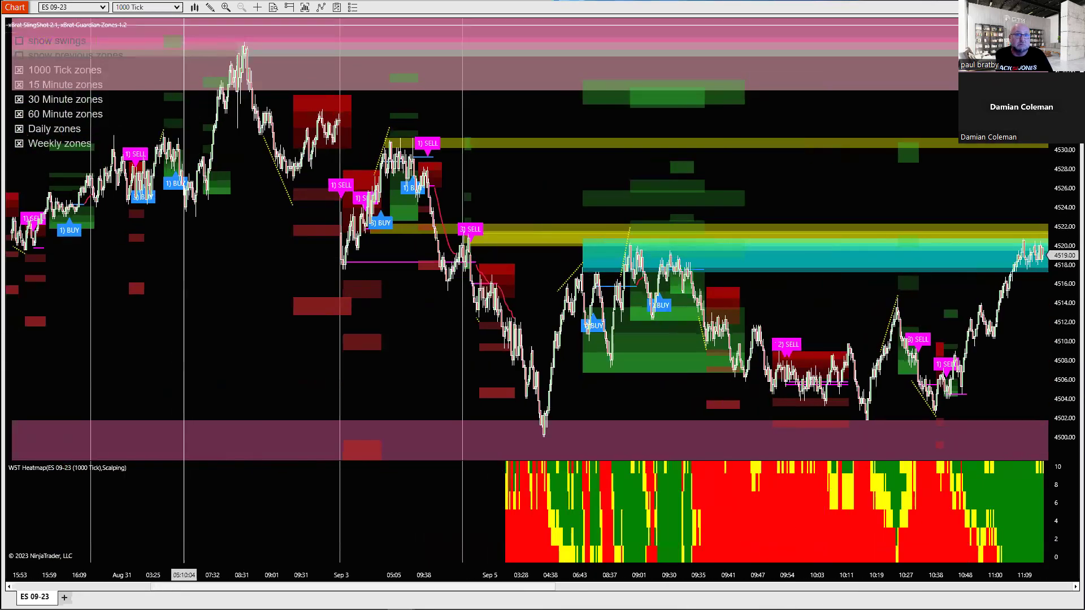
# - Switch the ES 09-23 chart interval to 5 Minute and inspect the latest price action and zones
pyautogui.click(177, 8)
pyautogui.click(150, 20)
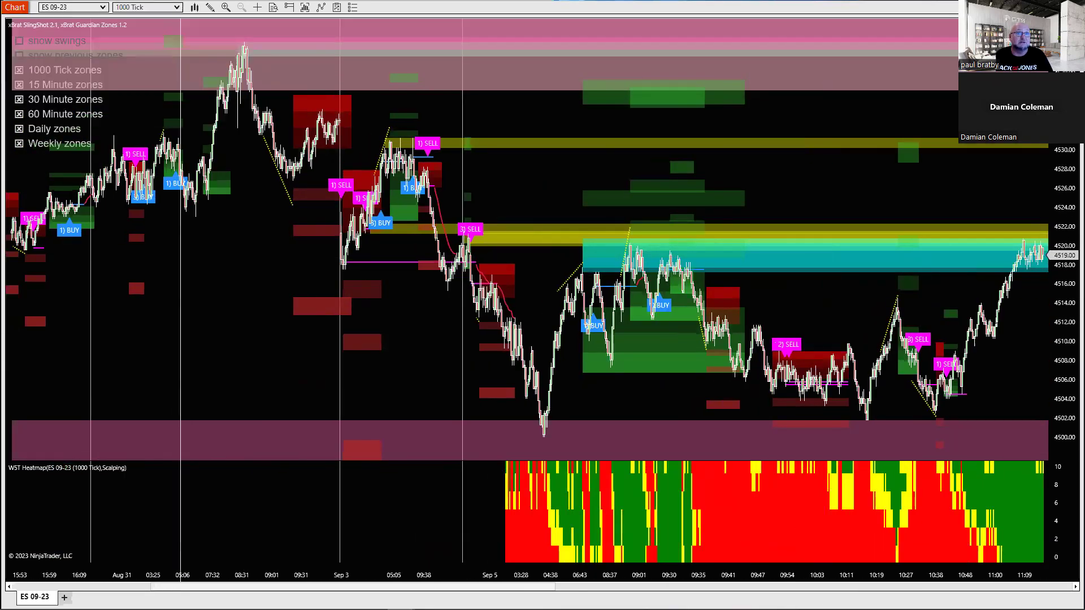
pyautogui.moveTo(766, 373); pyautogui.dragTo(513, 374)
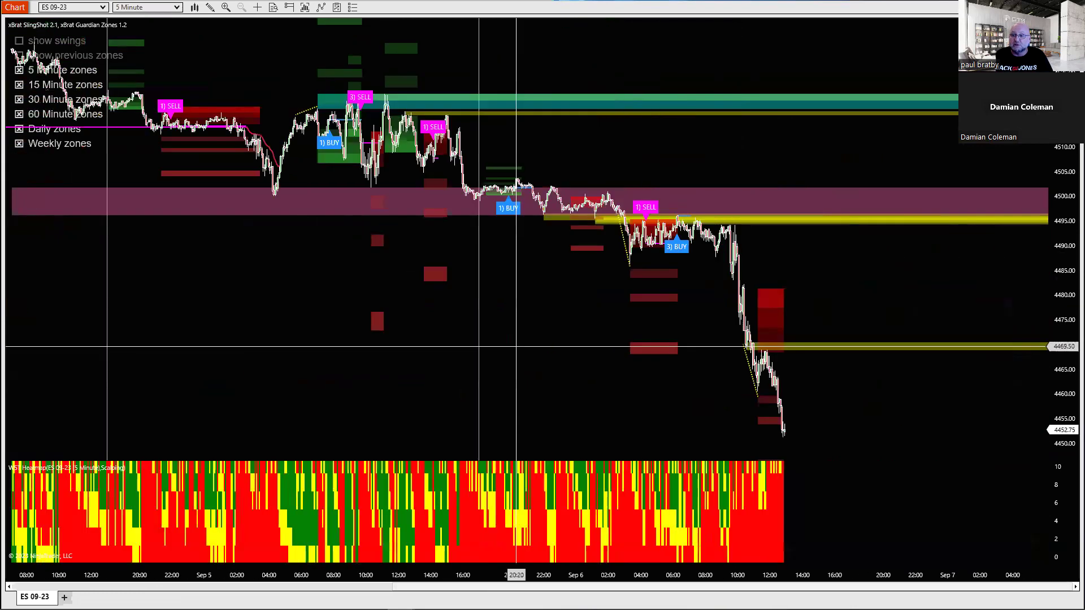
pyautogui.moveTo(753, 579); pyautogui.dragTo(503, 574)
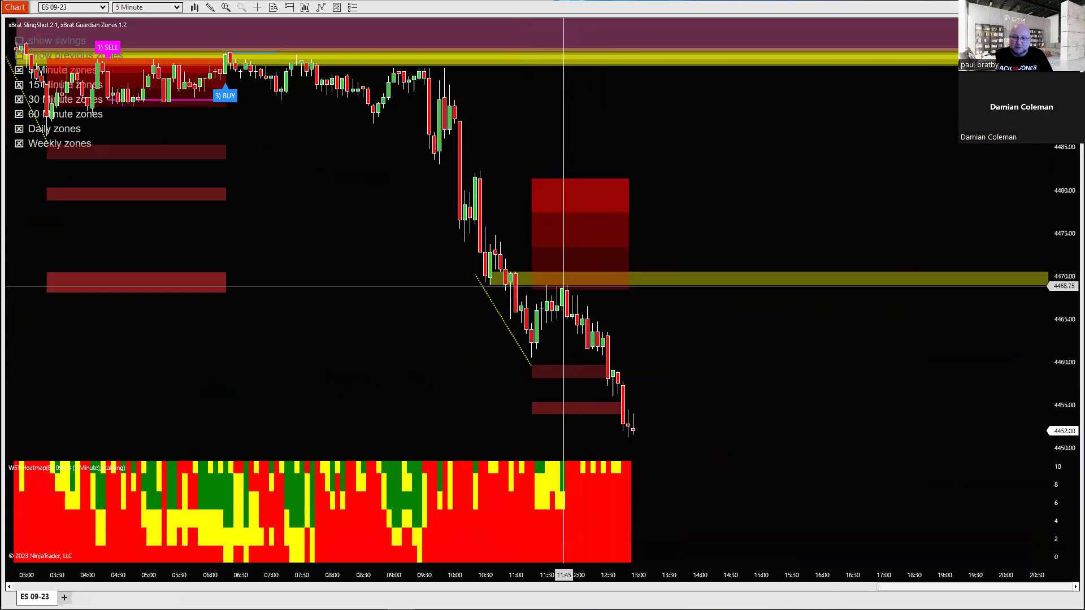
# - Switch the ES 09-23 chart interval to 10 Minute
pyautogui.click(177, 8)
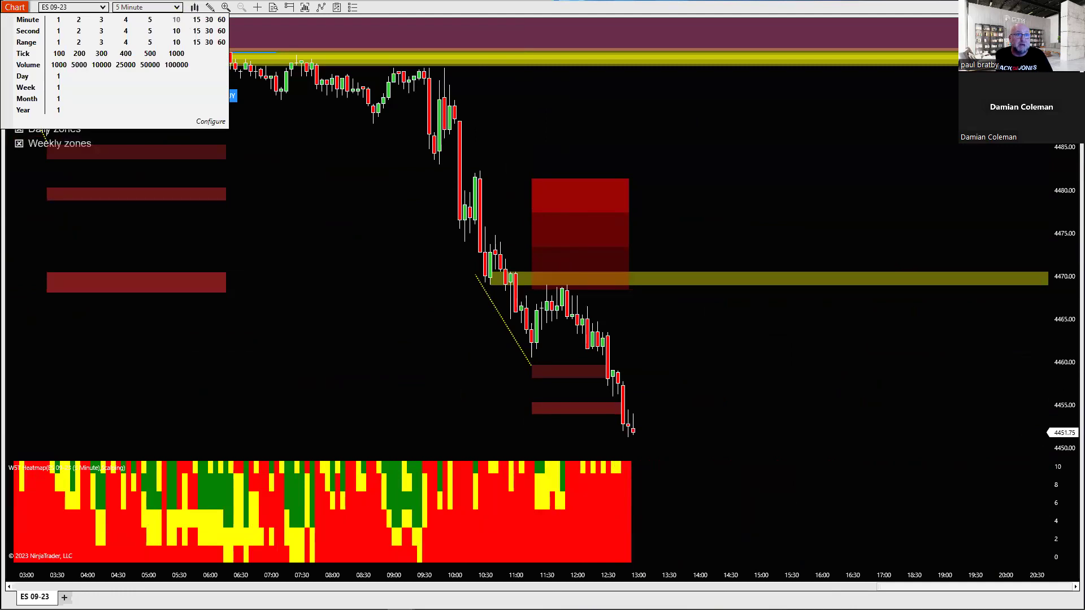
pyautogui.click(176, 19)
pyautogui.scroll(-4, 678, 311)
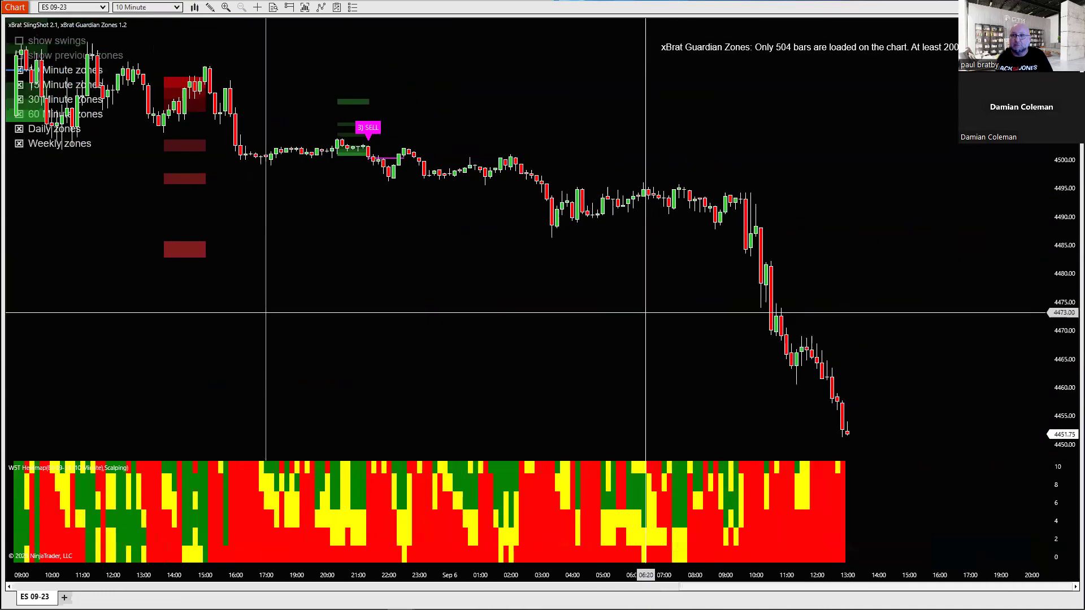
# - Switch the ES 09-23 chart interval to 3 Minute and review the morning's price action
pyautogui.rightClick(475, 127)
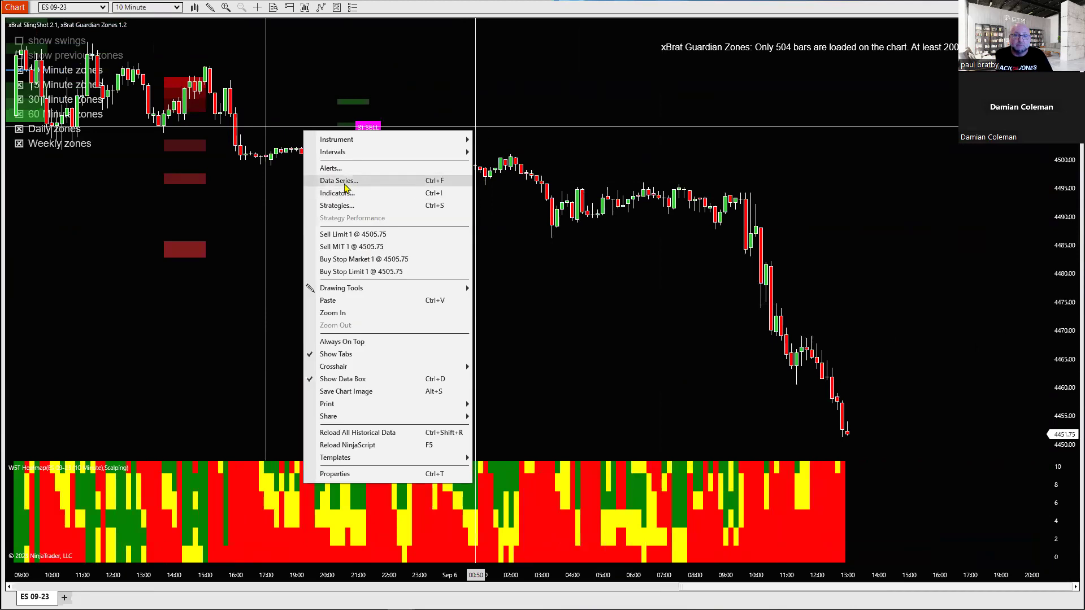
pyautogui.click(177, 8)
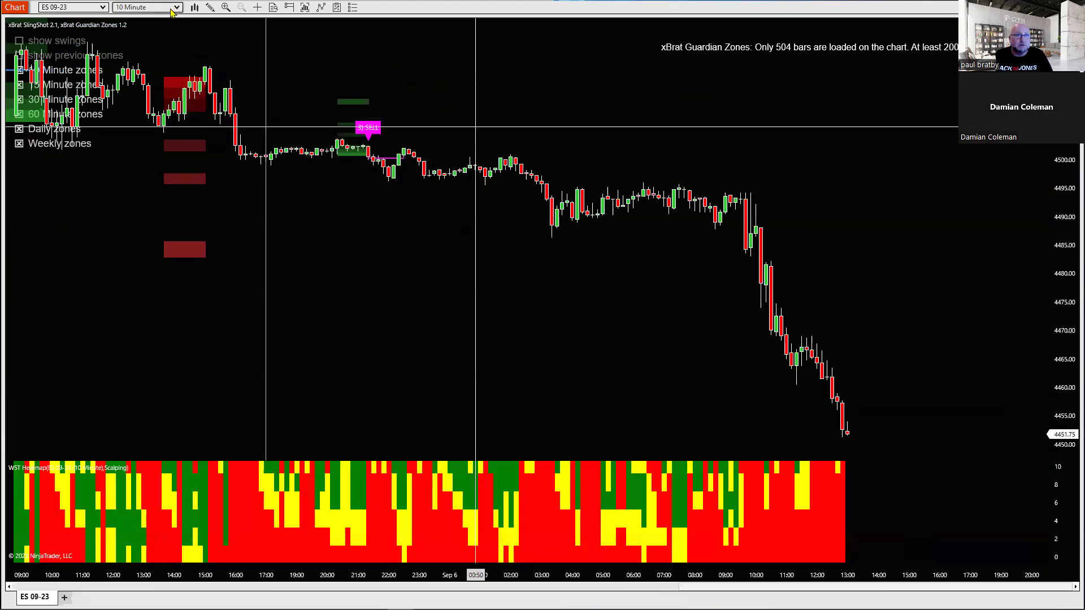
pyautogui.click(177, 8)
pyautogui.click(101, 21)
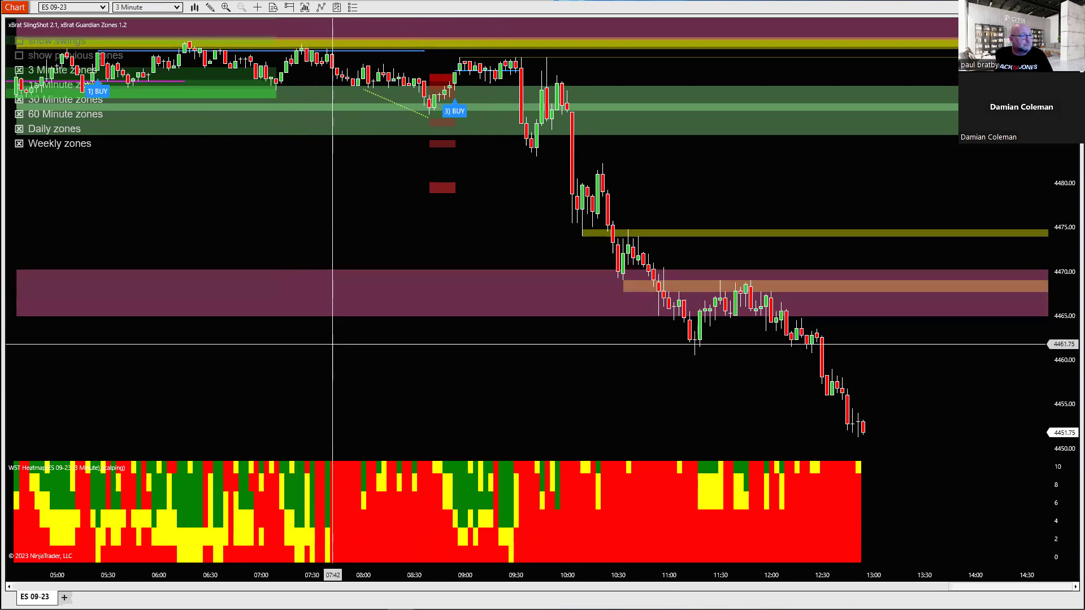
pyautogui.moveTo(333, 347); pyautogui.dragTo(418, 350)
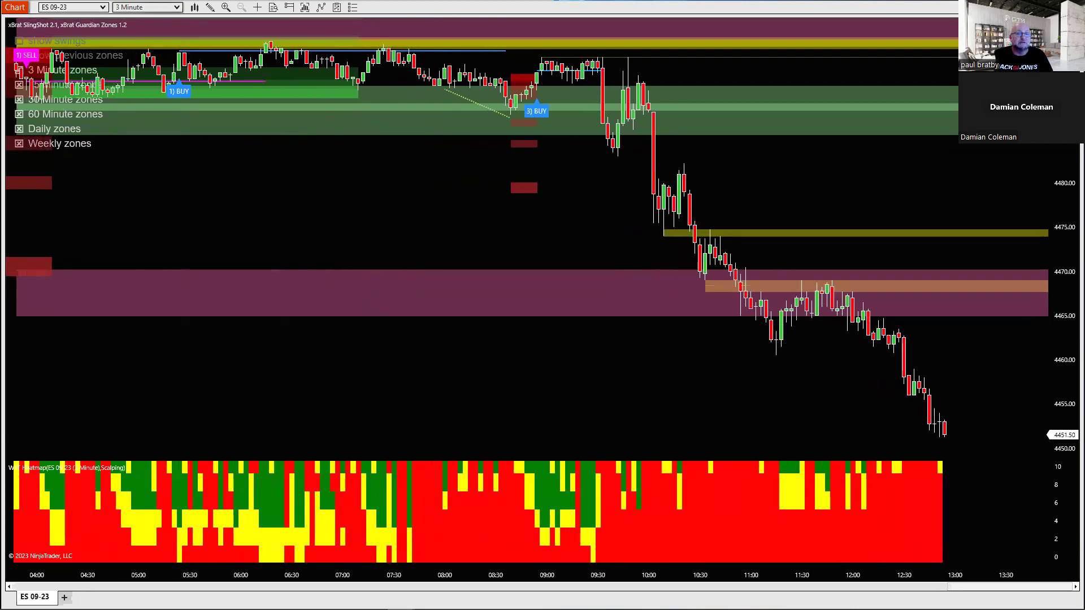
# - Set the data series type to Heiken Ashi with a 5 minute base period and 2001 bars to load, then apply and accept
pyautogui.rightClick(311, 209)
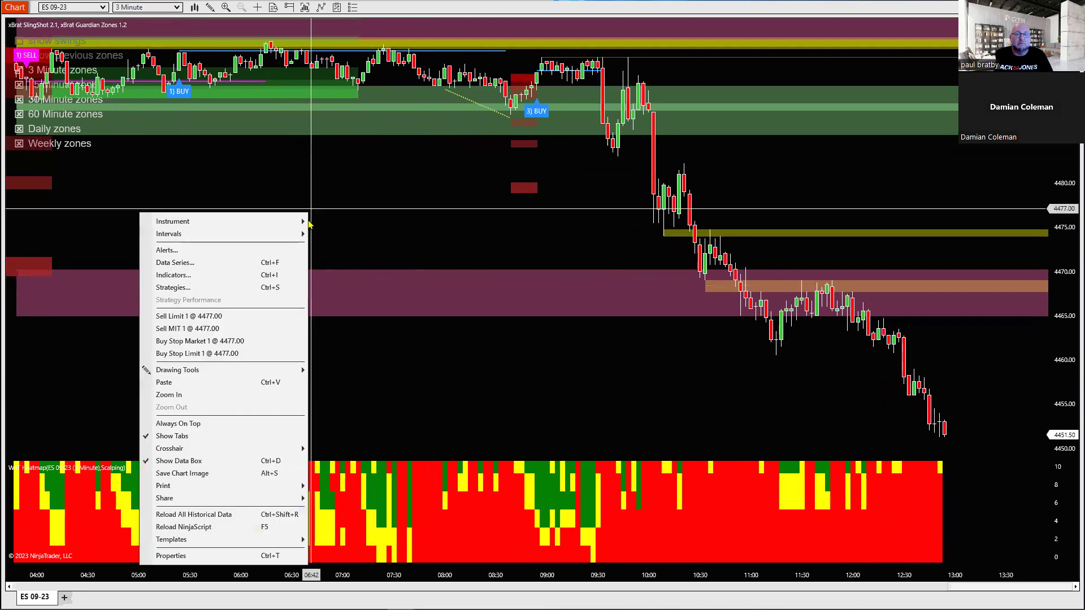
pyautogui.click(198, 264)
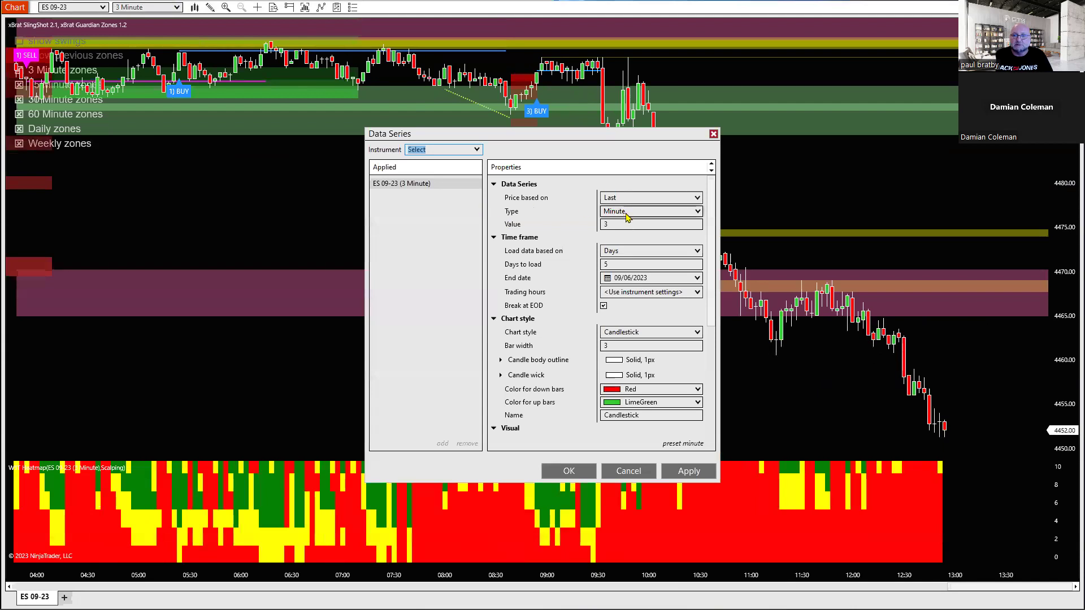
pyautogui.click(643, 212)
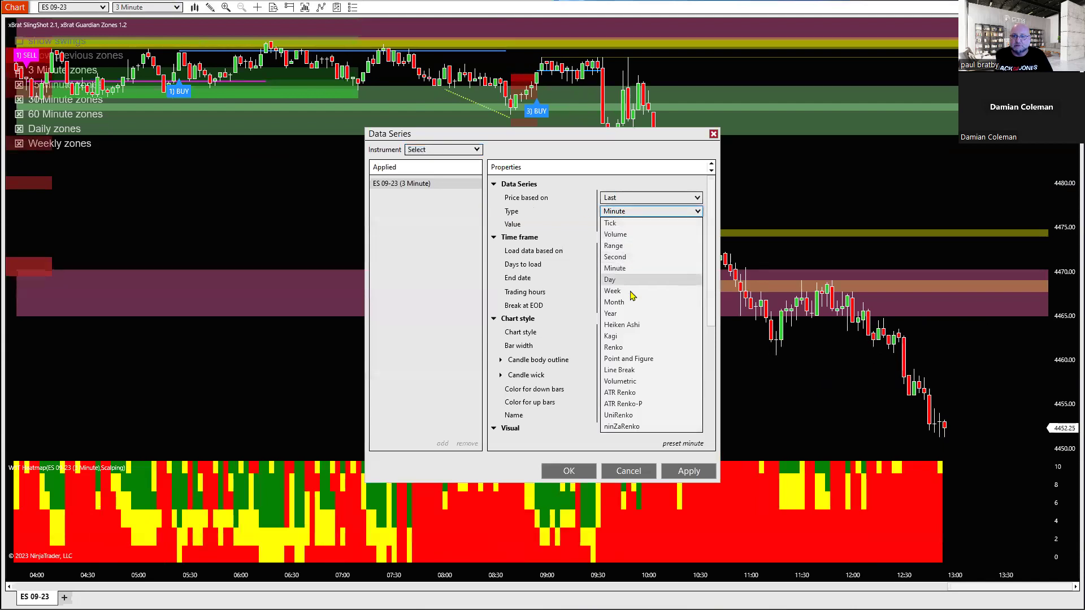
pyautogui.click(632, 326)
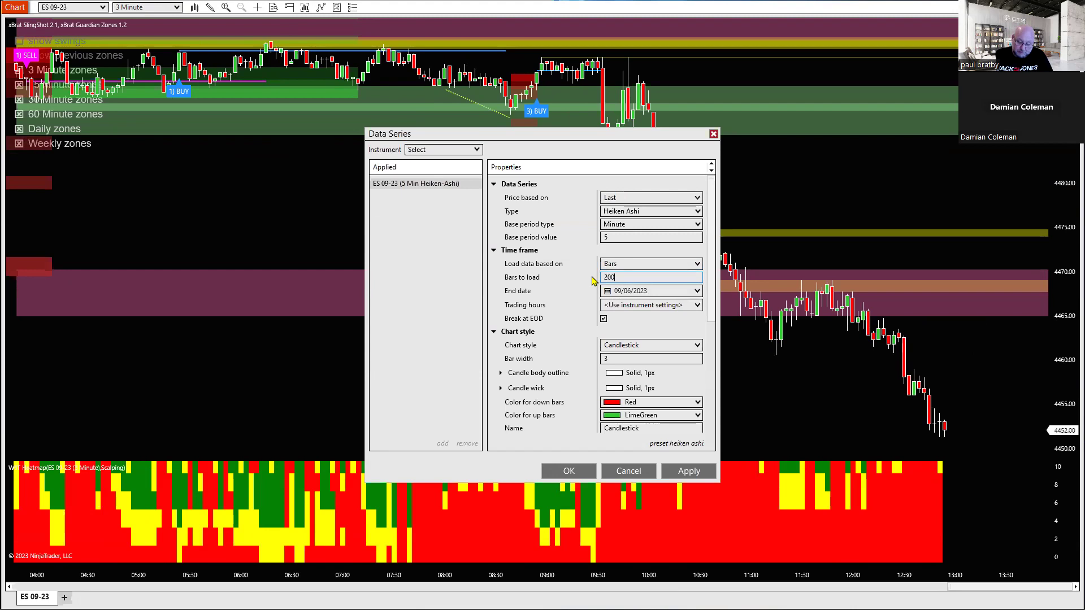
pyautogui.click(680, 478)
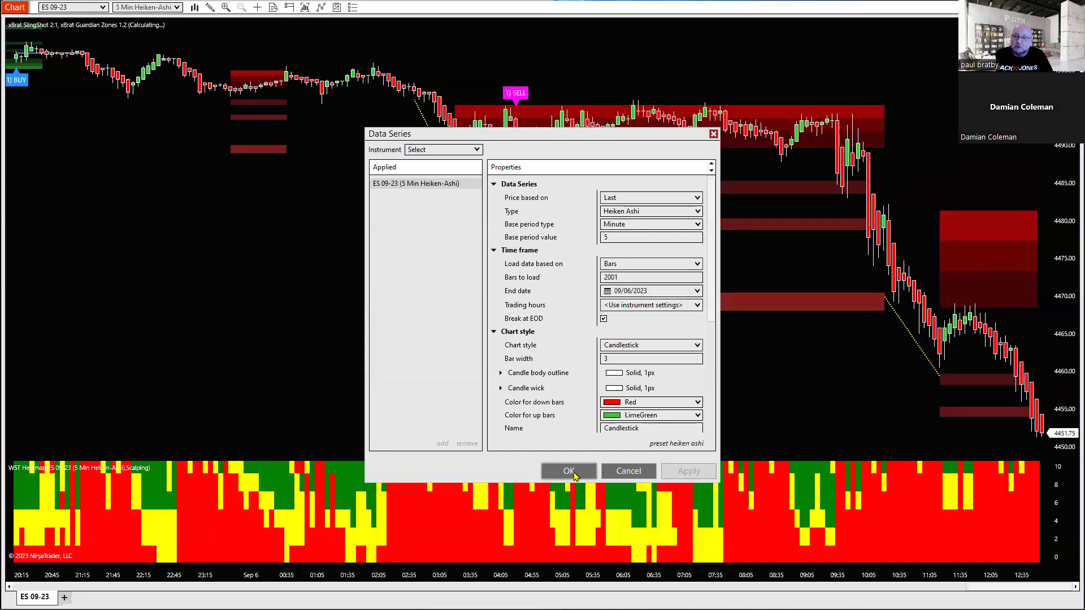
pyautogui.click(584, 474)
# - Examine the buy and sell signals, zones and heatmap on the 5 minute Heiken Ashi chart back through earlier sessions
pyautogui.moveTo(834, 381); pyautogui.dragTo(536, 348)
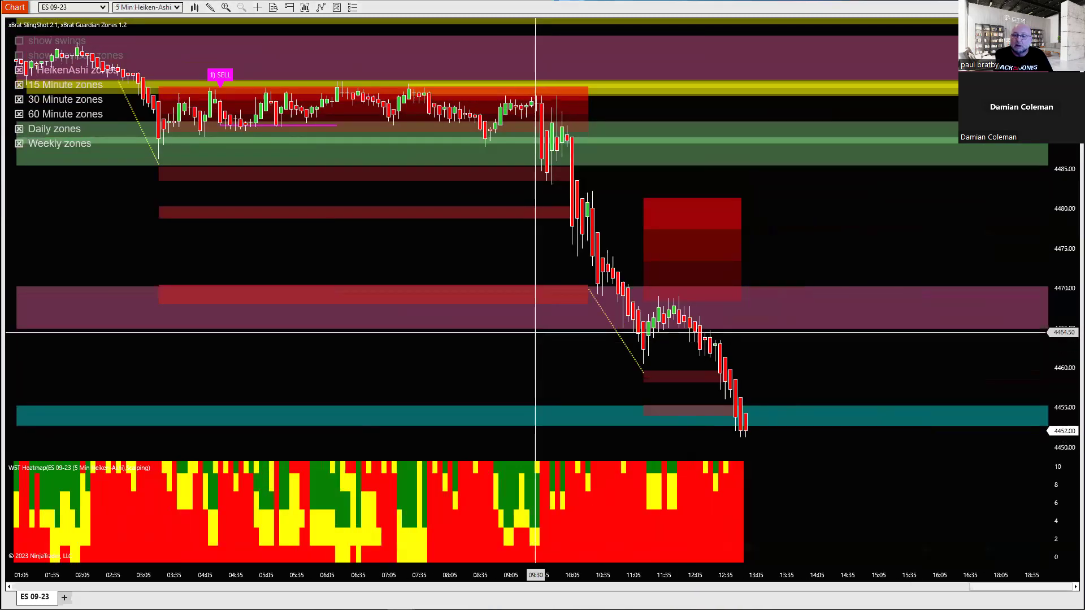
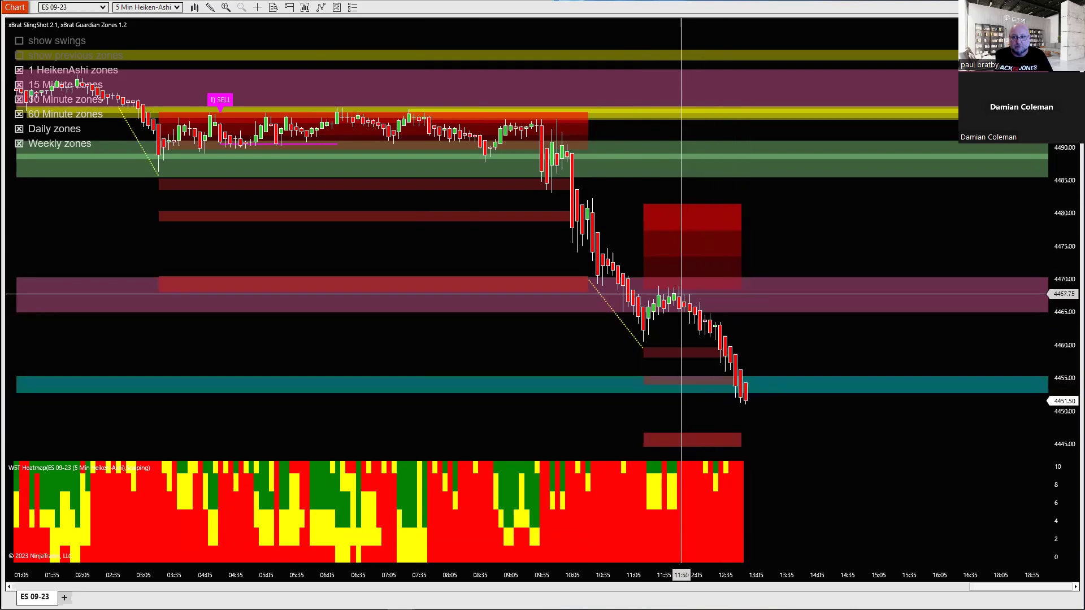
pyautogui.moveTo(406, 577); pyautogui.dragTo(505, 577)
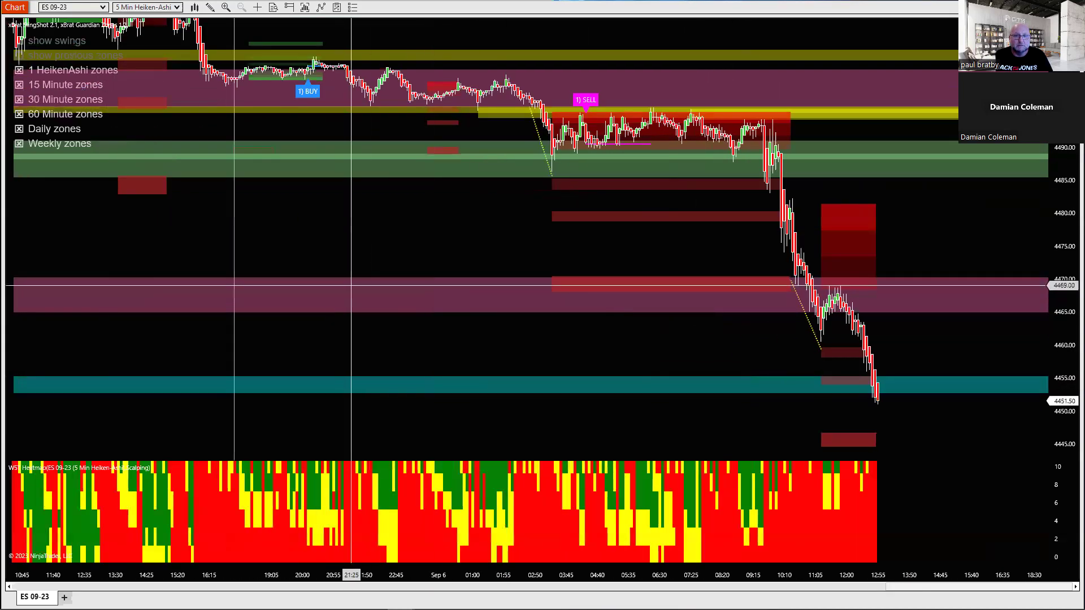
pyautogui.scroll(10, 687, 288)
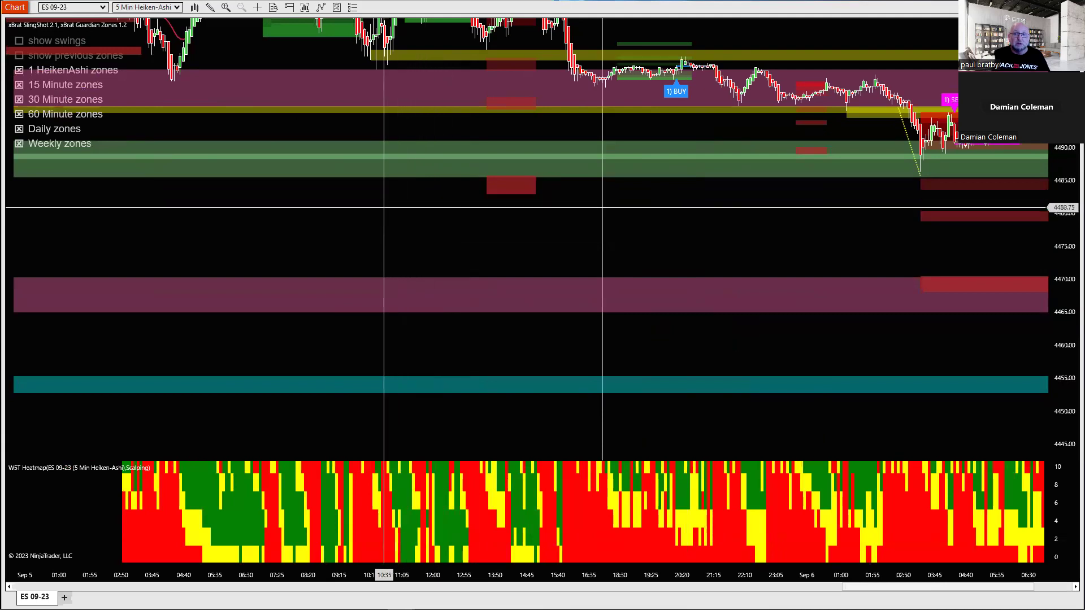
pyautogui.scroll(5, 458, 237)
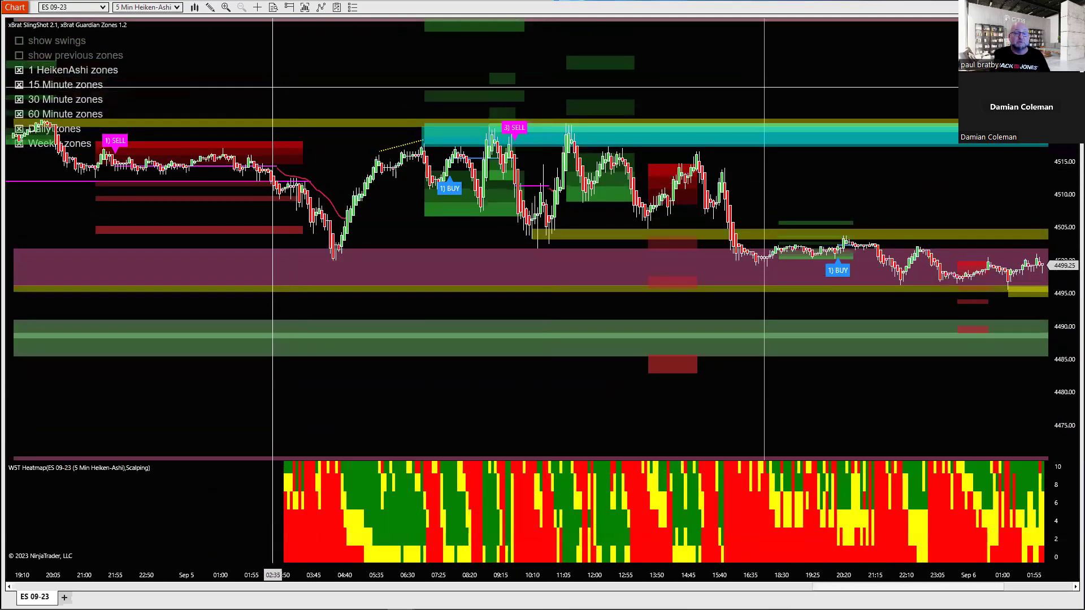
pyautogui.scroll(5, 312, 217)
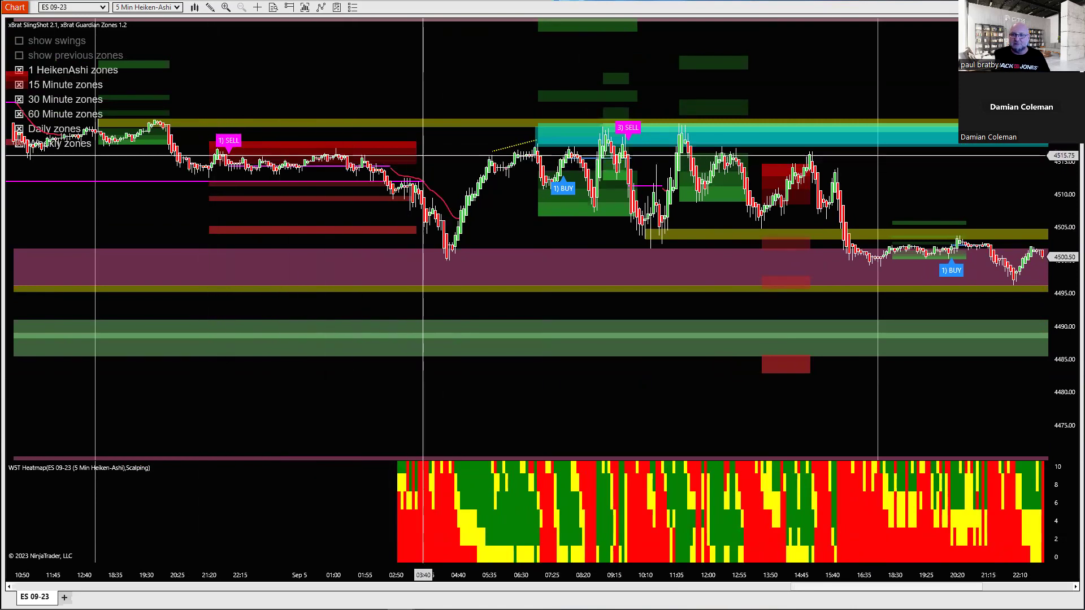
pyautogui.scroll(10, 361, 170)
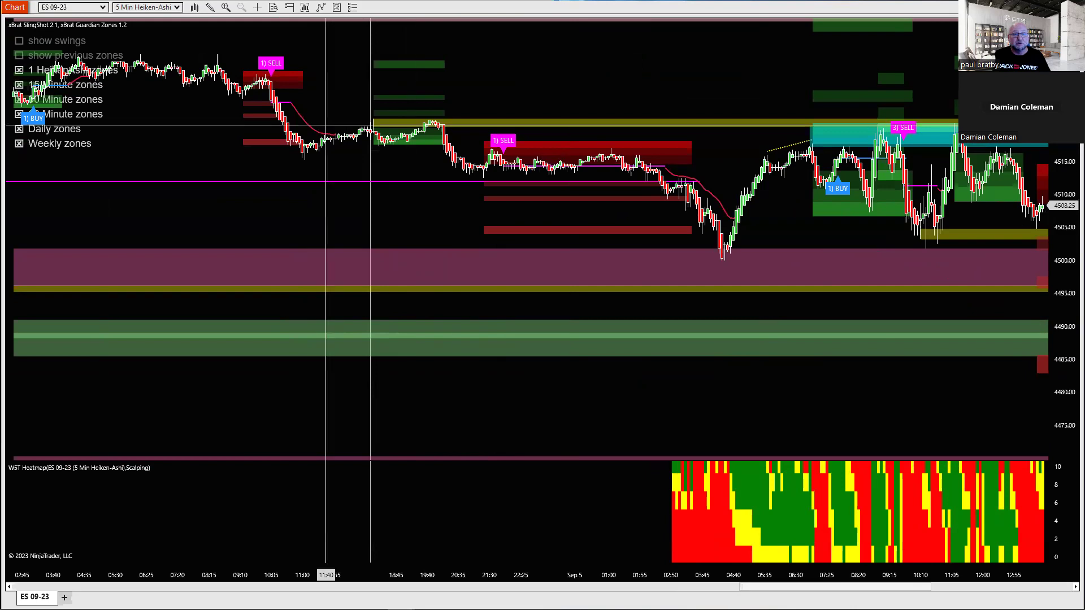
# - Change the ES 09-23 data series type to UniRenko with 2001 bars to load, then apply and accept the settings
pyautogui.rightClick(523, 60)
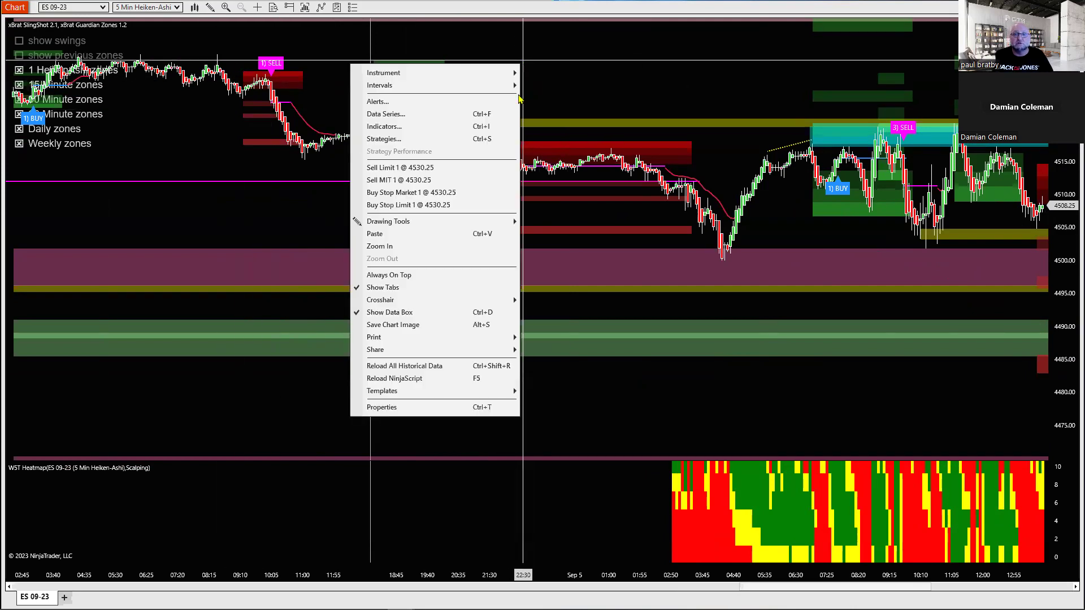
pyautogui.click(405, 115)
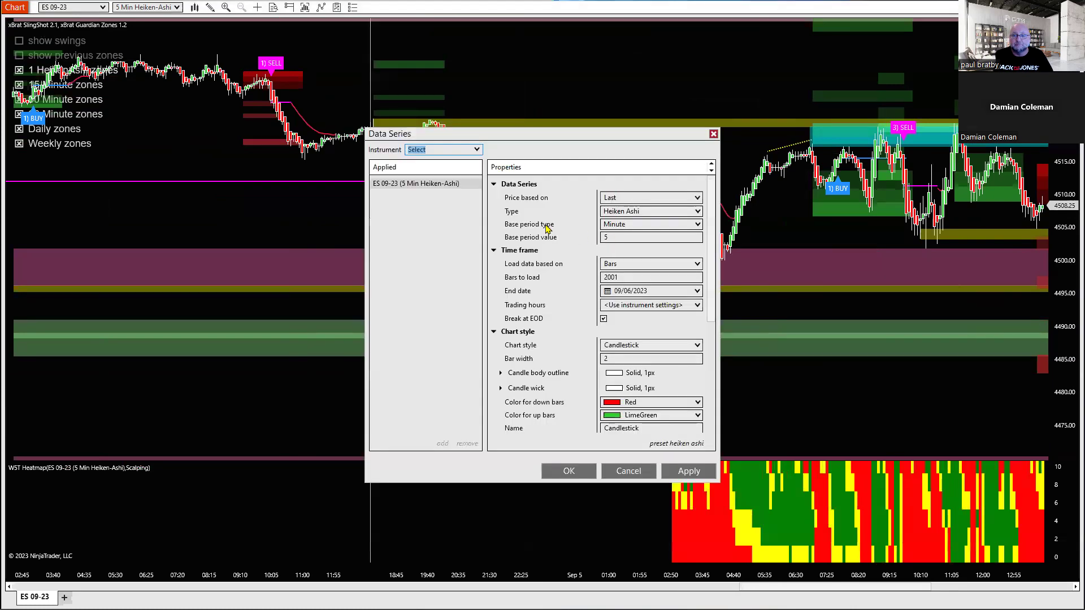
pyautogui.click(650, 212)
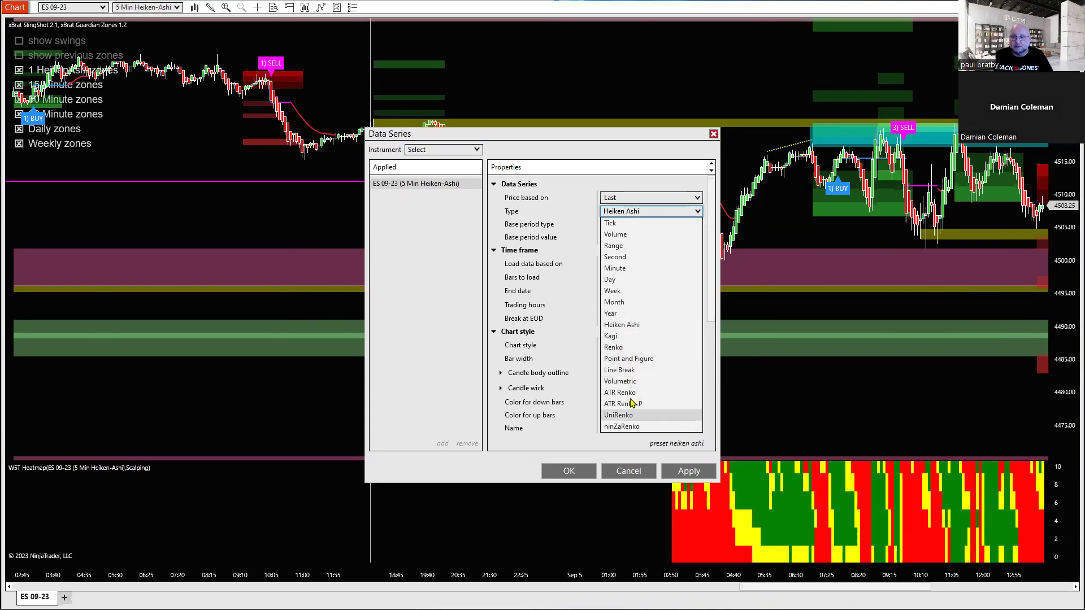
pyautogui.click(622, 415)
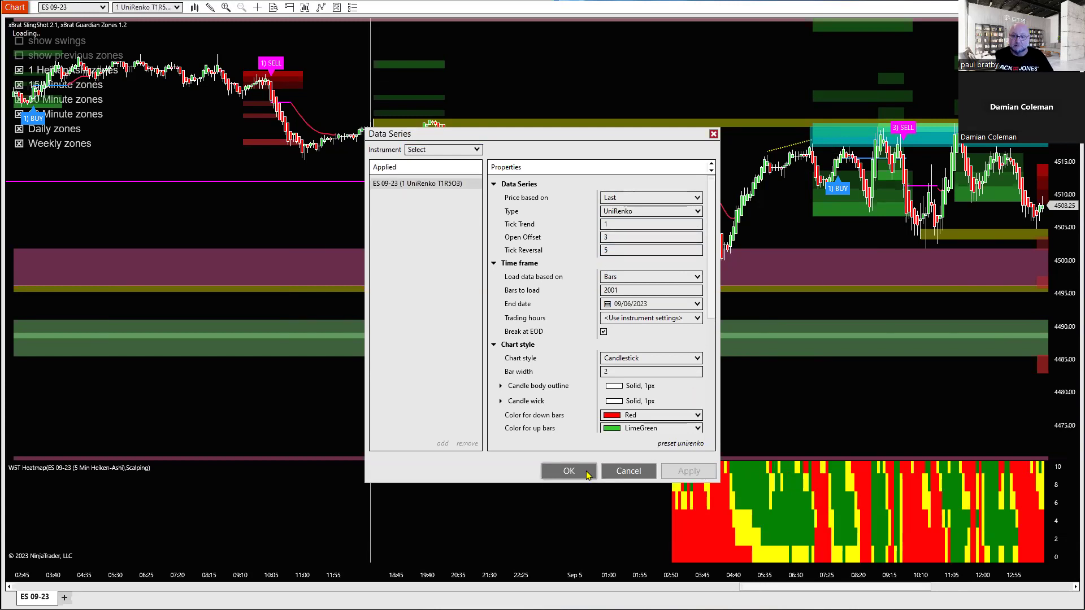
pyautogui.click(569, 472)
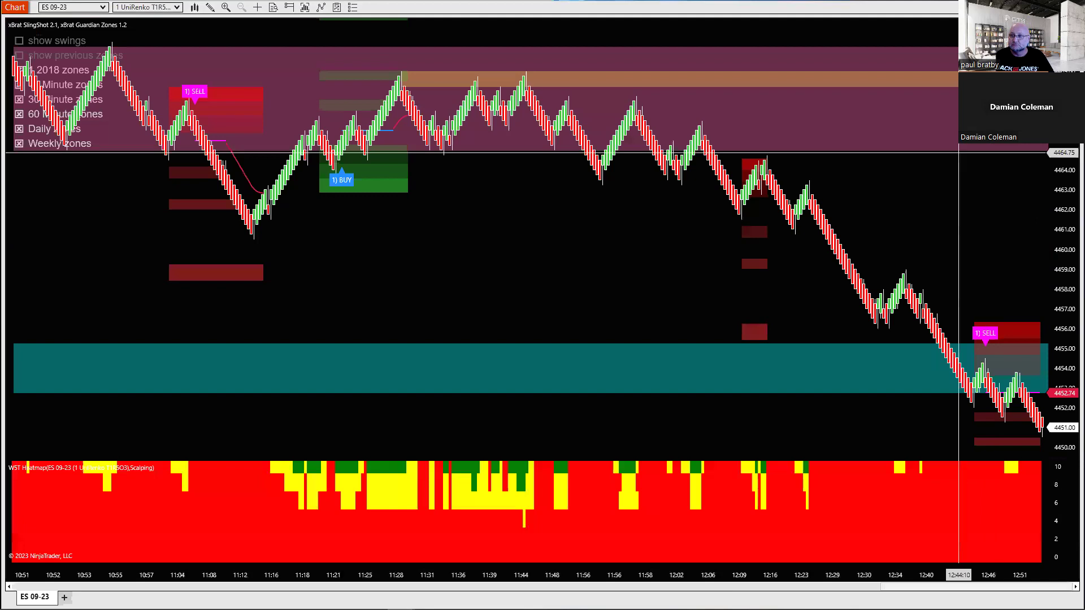
# - Examine the SlingShot signals and Guardian Zones across the day's price action on the UniRenko chart
pyautogui.moveTo(940, 210); pyautogui.dragTo(564, 175)
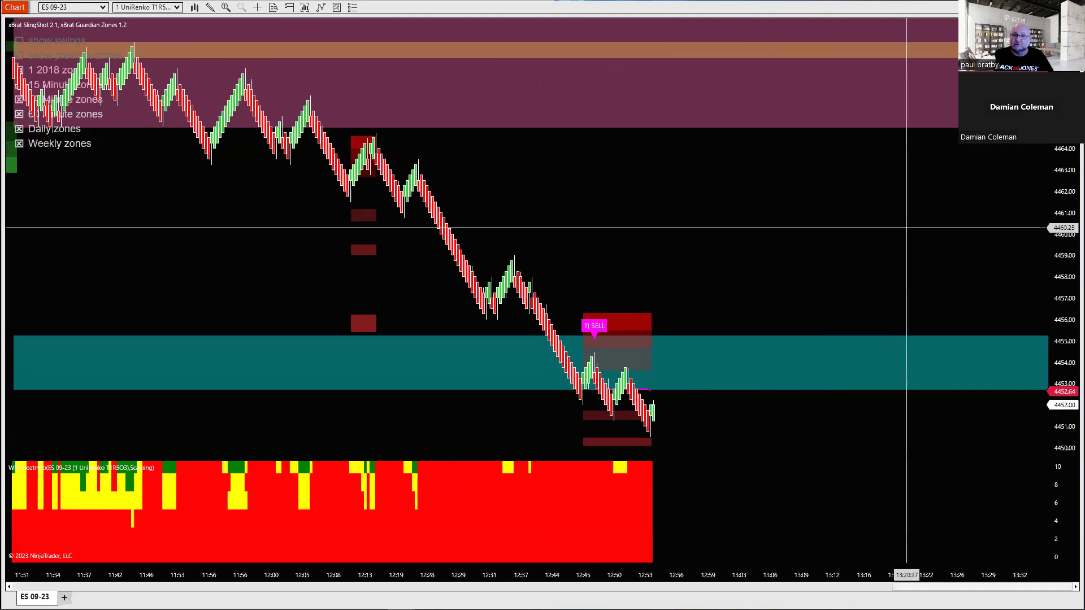
pyautogui.moveTo(264, 250); pyautogui.dragTo(585, 248)
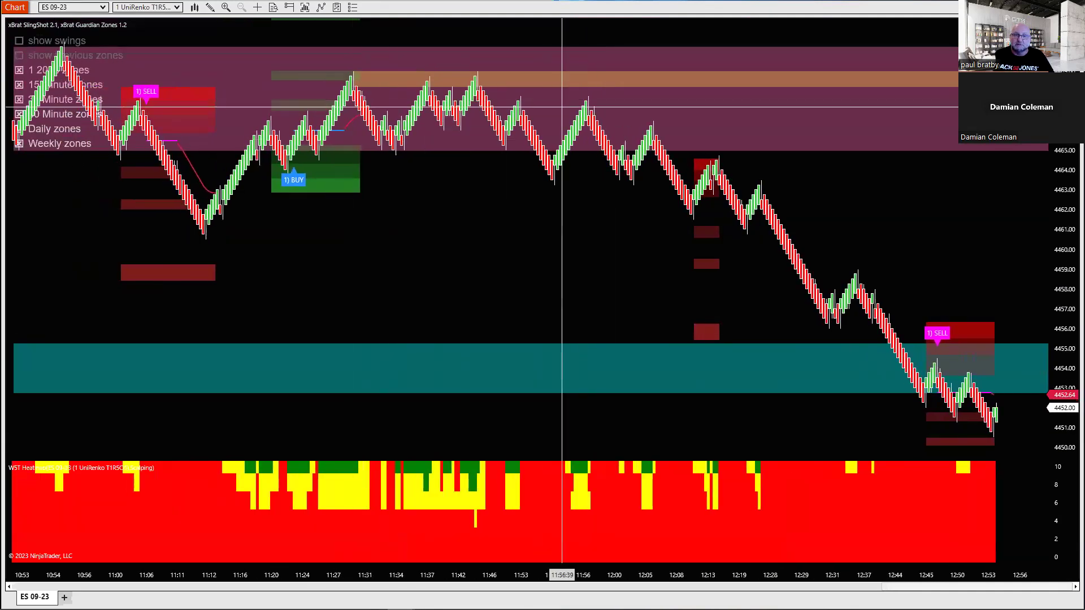
pyautogui.moveTo(377, 177); pyautogui.dragTo(589, 269)
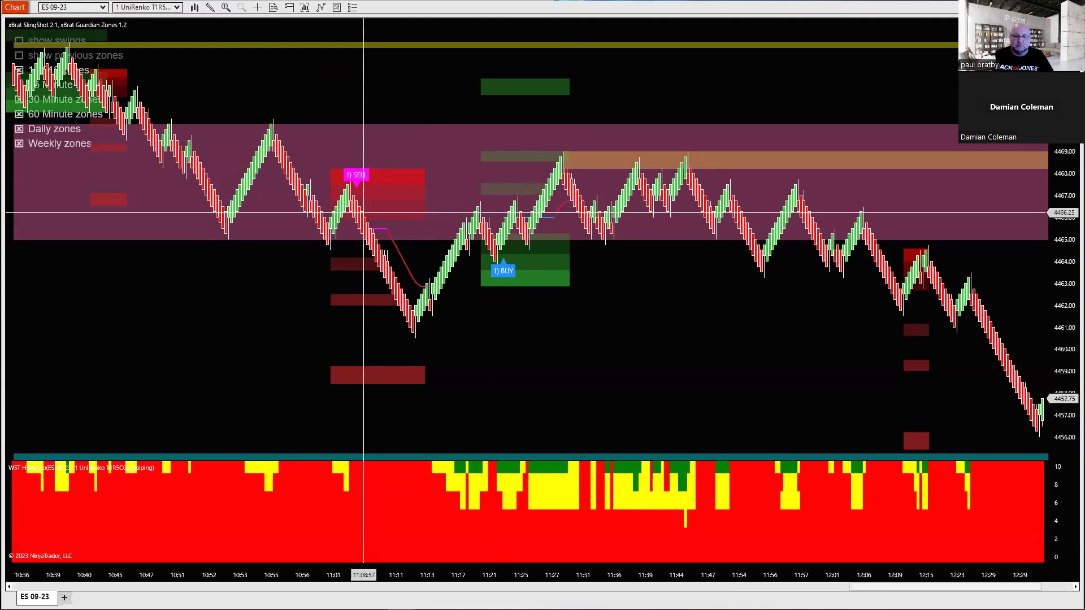
pyautogui.moveTo(639, 274); pyautogui.dragTo(764, 334)
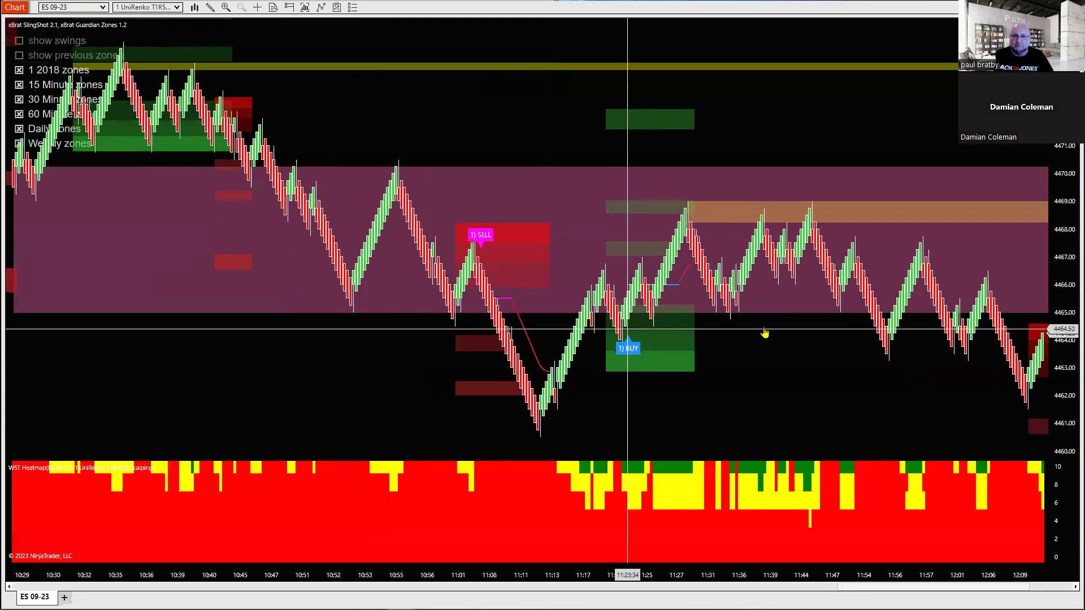
# - Hide the 30 minute, 60 minute, daily and weekly zones on the ES 09-23 UniRenko chart
pyautogui.scroll(10, 764, 334)
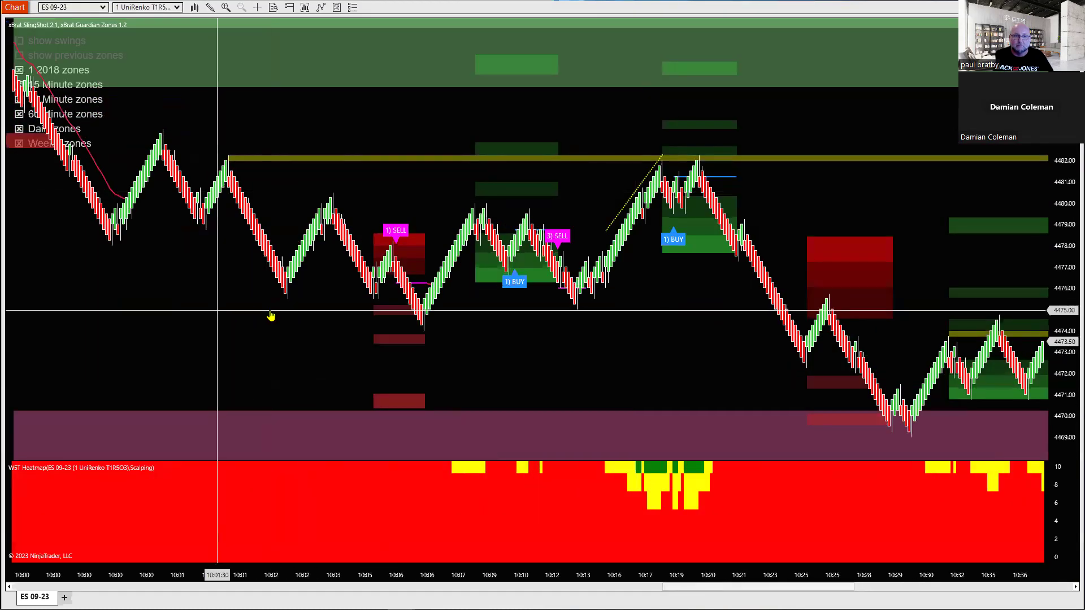
pyautogui.scroll(4, 270, 316)
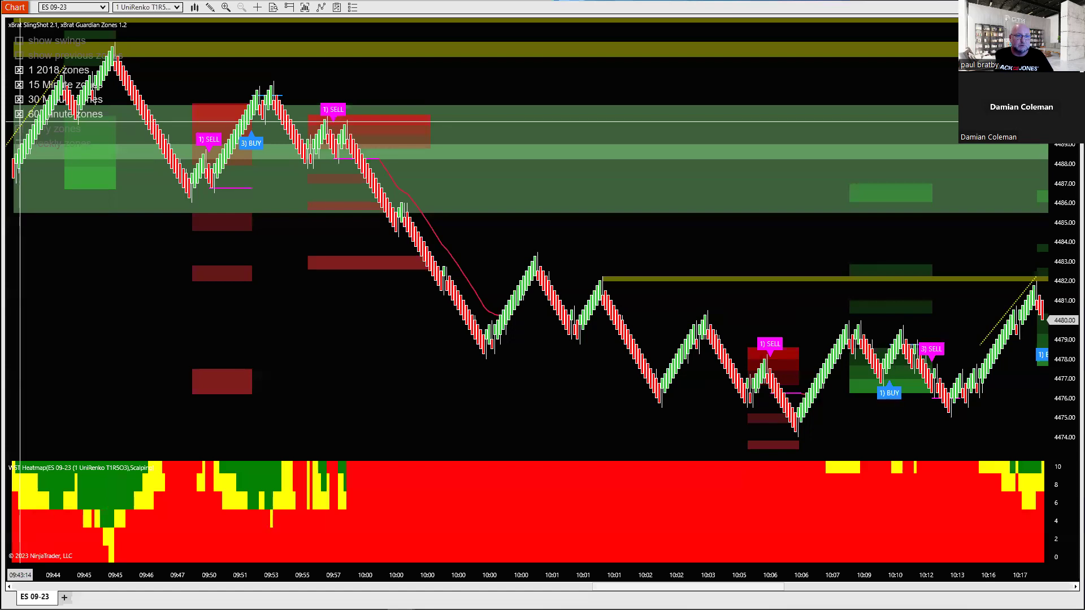
pyautogui.click(22, 99)
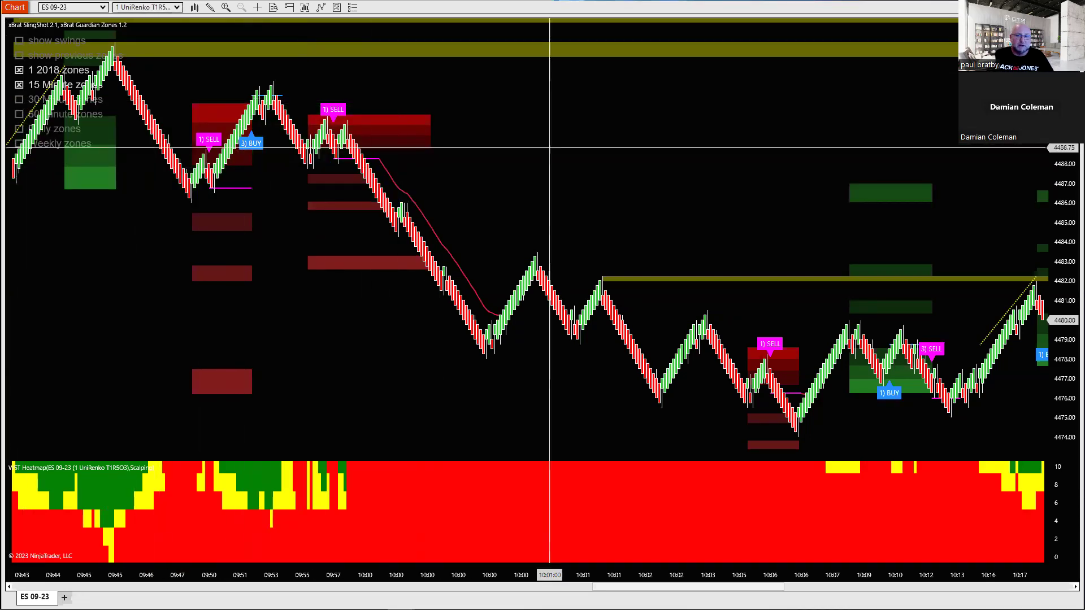
# - Examine the morning's buy and sell signals against the remaining 1 2018 and 15 minute zones and the heatmap
pyautogui.scroll(10, 440, 363)
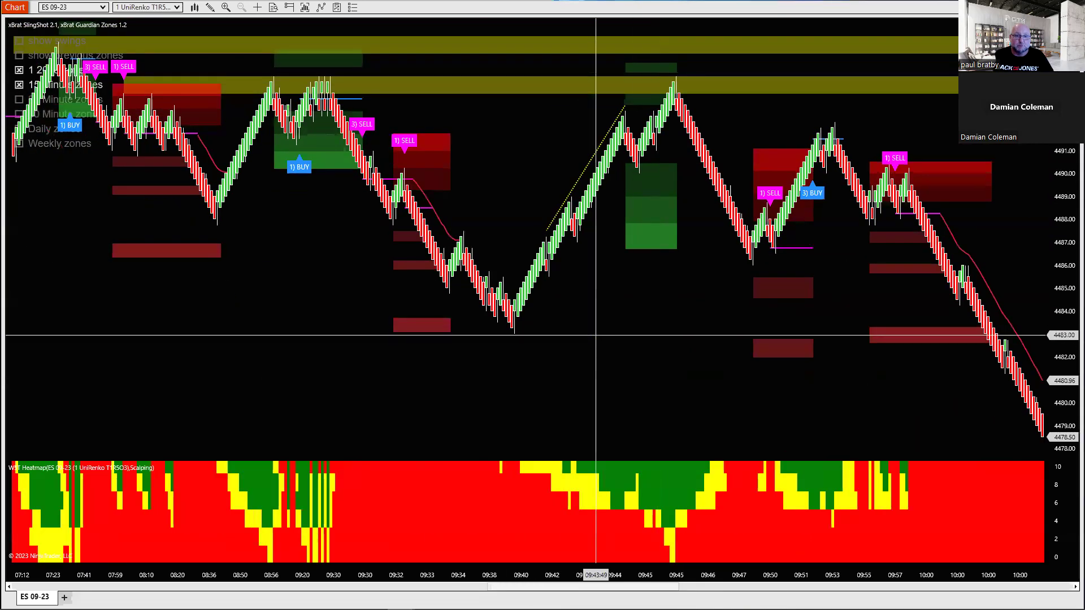
pyautogui.scroll(5, 561, 332)
pyautogui.moveTo(373, 328); pyautogui.dragTo(314, 124)
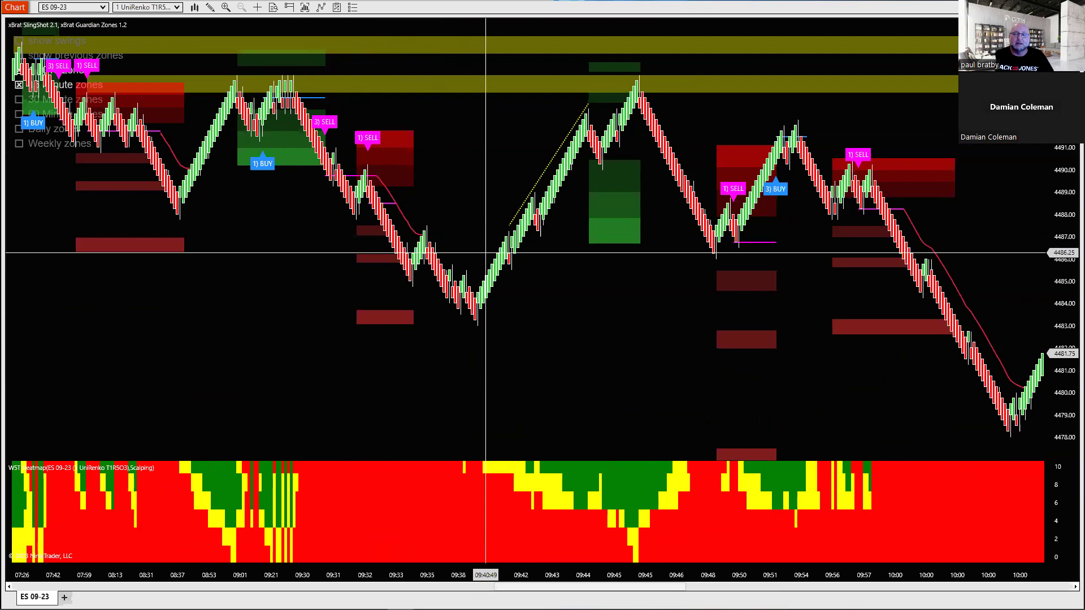
pyautogui.moveTo(805, 389); pyautogui.dragTo(656, 398)
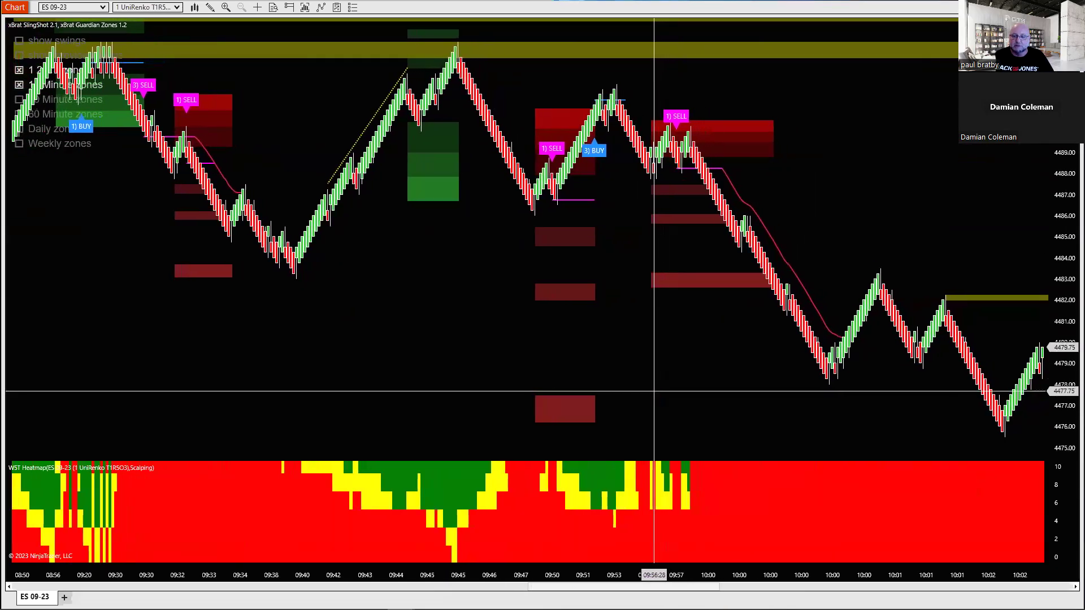
pyautogui.moveTo(786, 190); pyautogui.dragTo(667, 181)
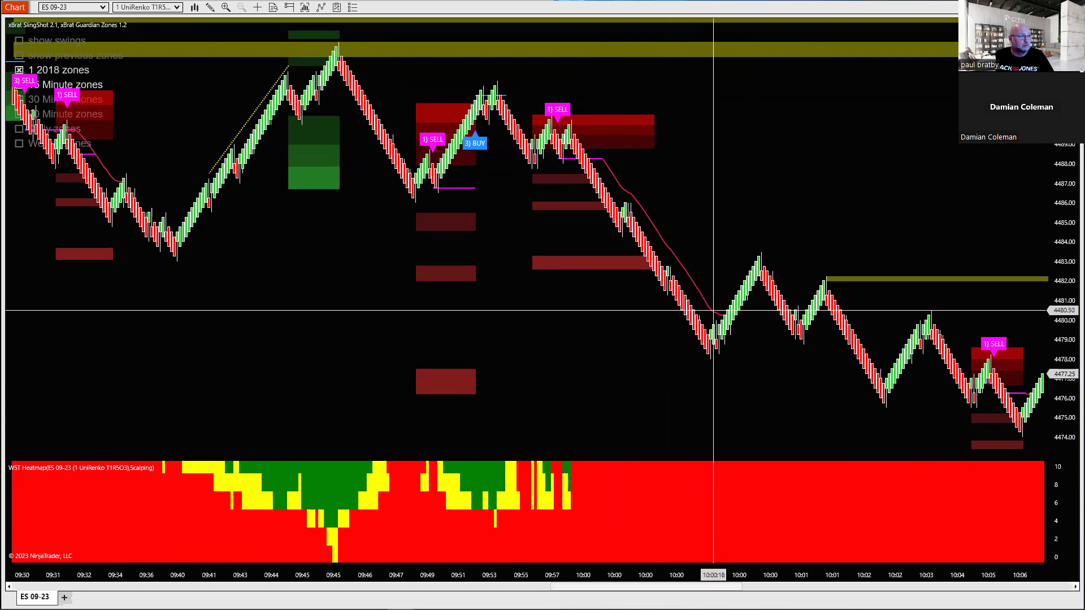
pyautogui.scroll(5, 591, 310)
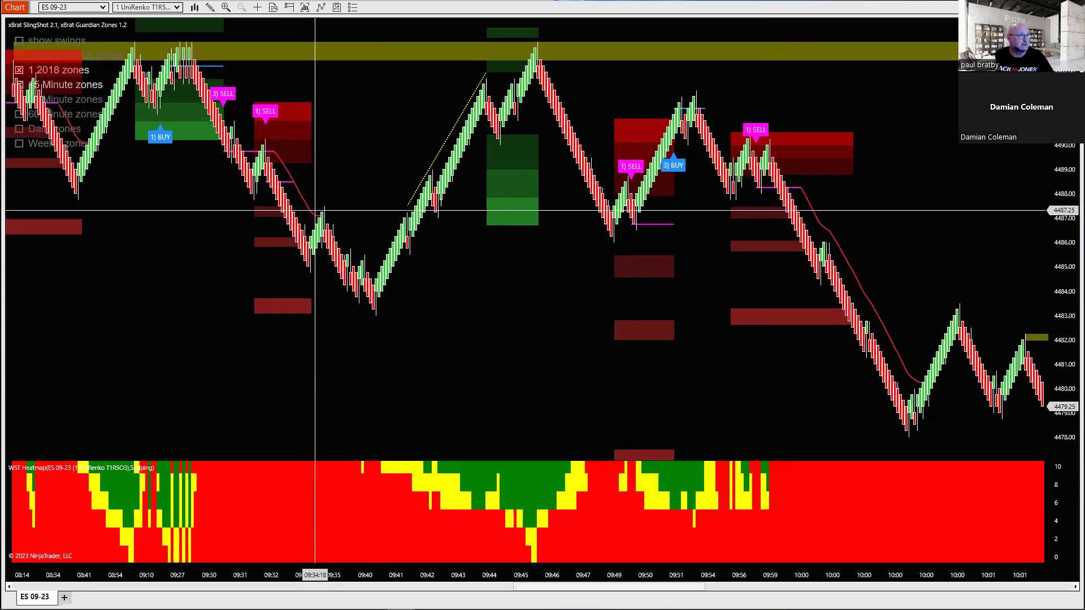
pyautogui.moveTo(542, 303); pyautogui.dragTo(298, 299)
pyautogui.scroll(-15, 298, 299)
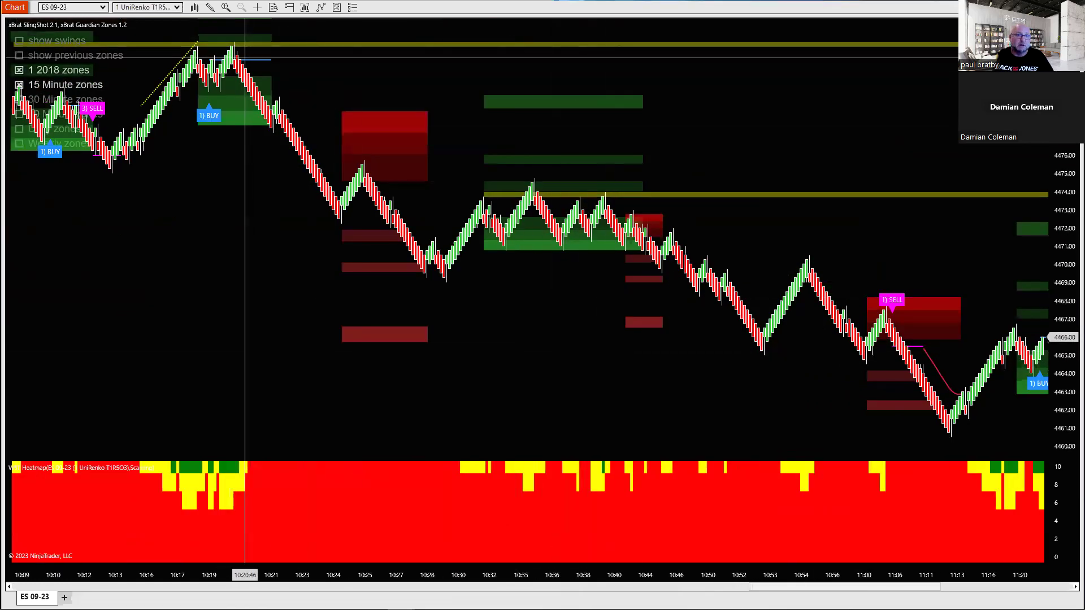
pyautogui.scroll(-3, 186, 203)
pyautogui.scroll(-10, 195, 198)
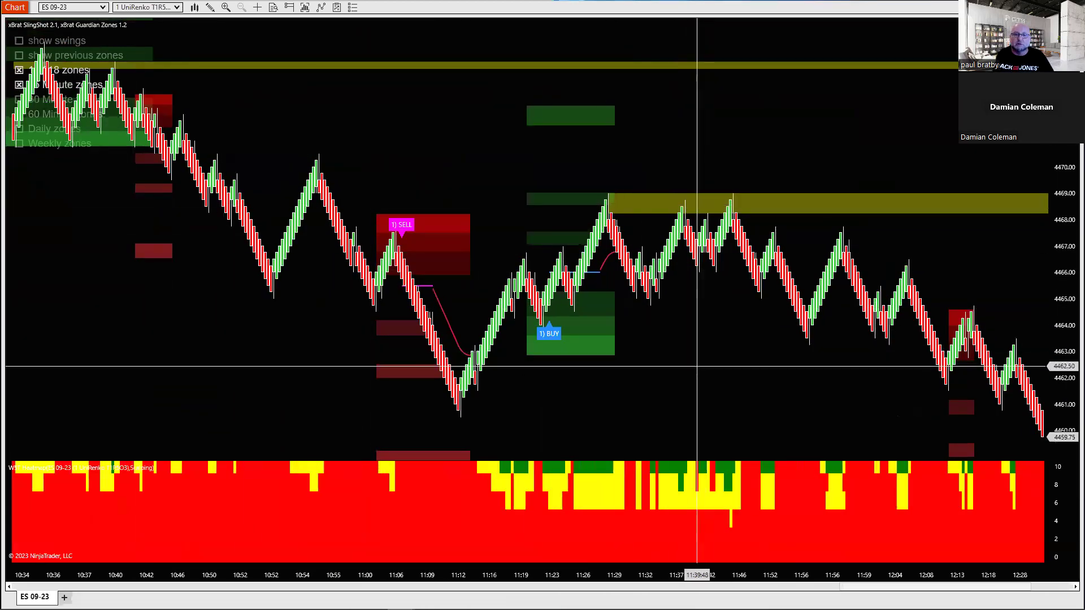
# - Examine the sell and buy signals between 11:00 and 11:30 and the latest sell signal near 12:45 in close-up
pyautogui.scroll(3, 678, 339)
pyautogui.keyDown('ctrl'); pyautogui.scroll(5, 533, 380); pyautogui.keyUp('ctrl')
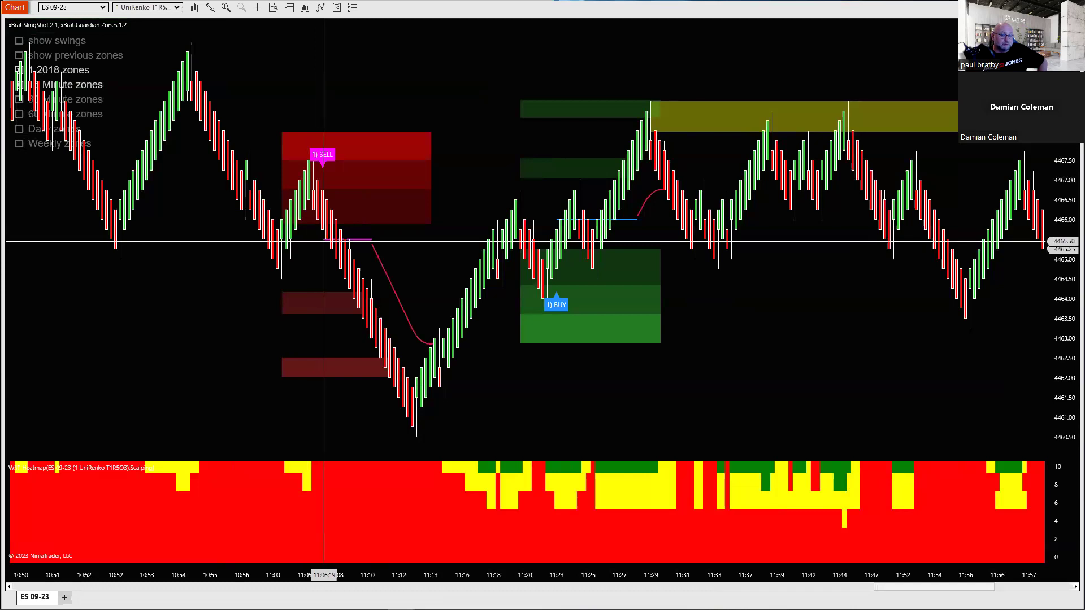
pyautogui.scroll(-15, 916, 340)
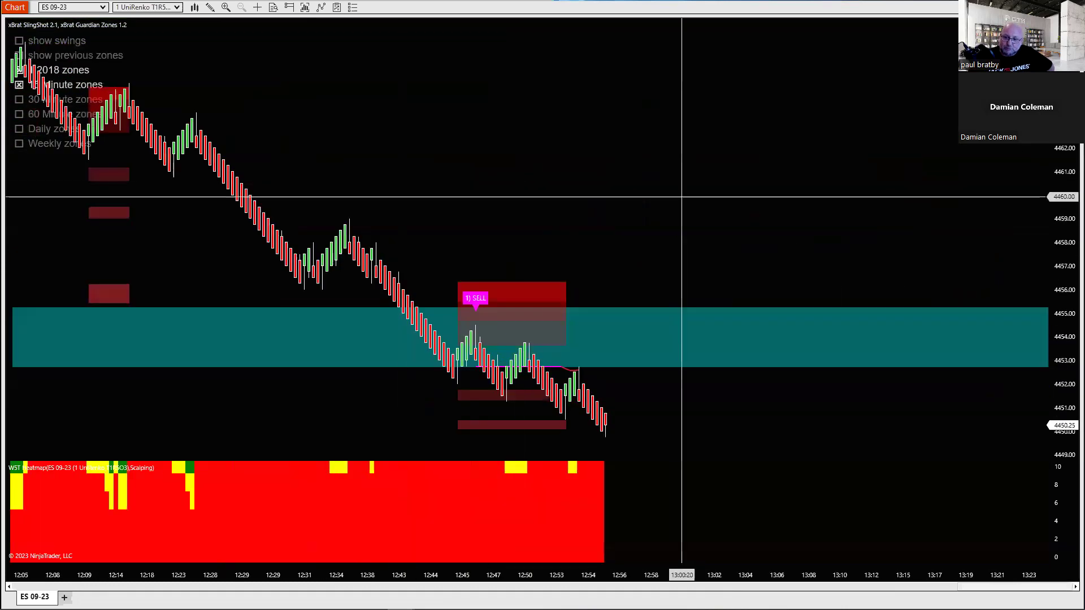
pyautogui.moveTo(703, 252); pyautogui.dragTo(738, 140)
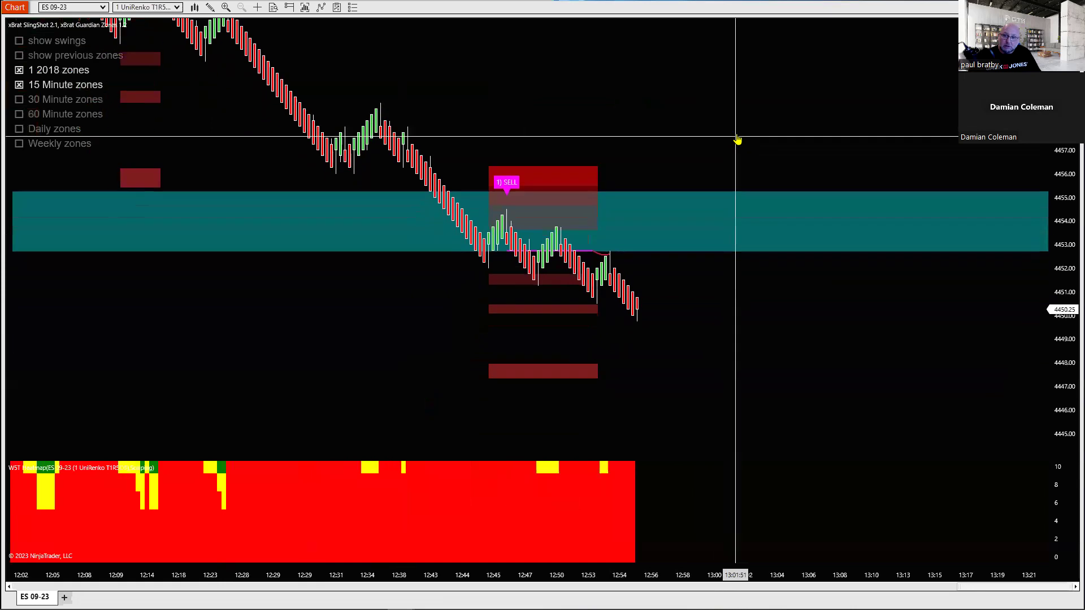
pyautogui.scroll(2, 779, 369)
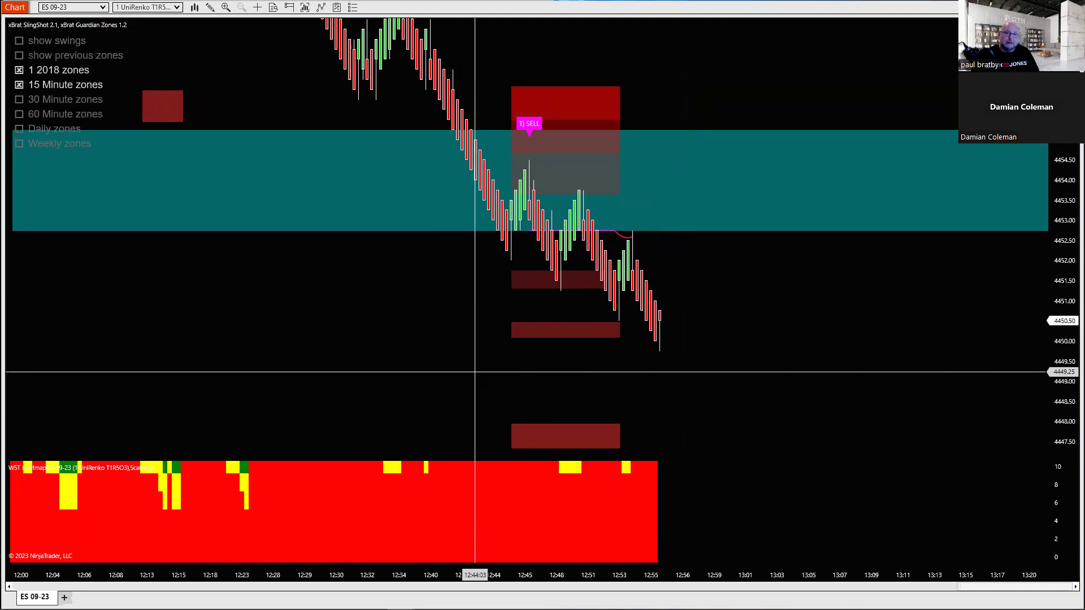
pyautogui.scroll(10, 317, 355)
pyautogui.scroll(10, 330, 353)
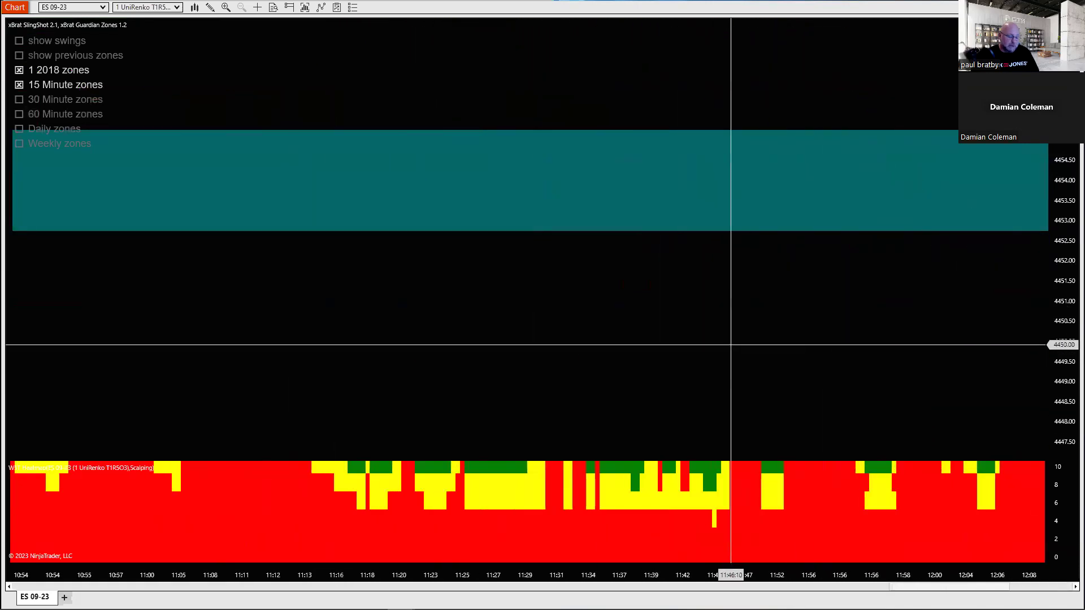
pyautogui.scroll(8, 398, 146)
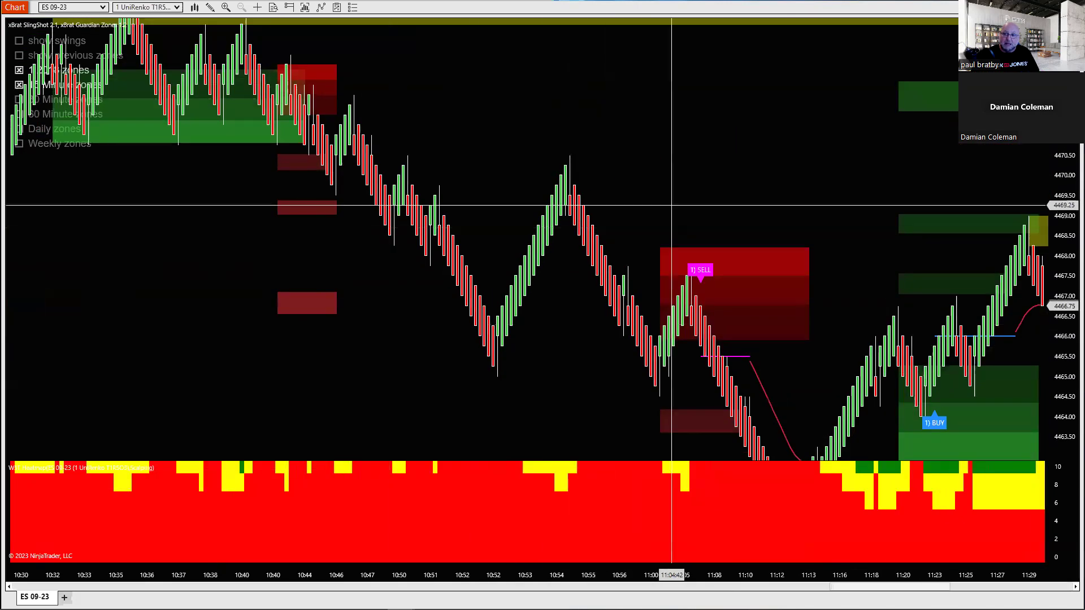
pyautogui.scroll(-8, 509, 203)
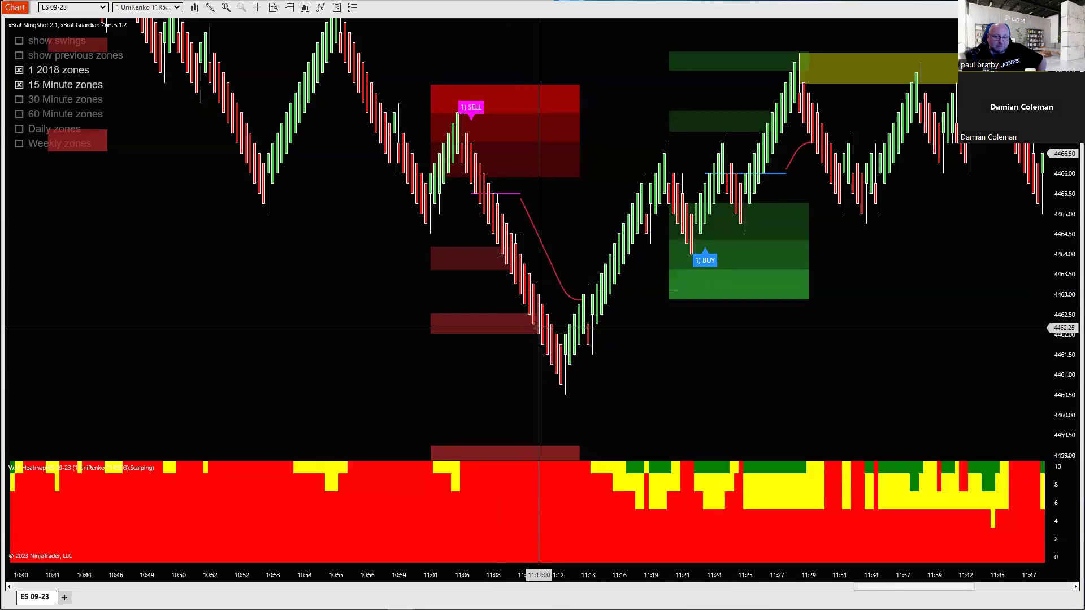
pyautogui.moveTo(703, 346); pyautogui.dragTo(596, 351)
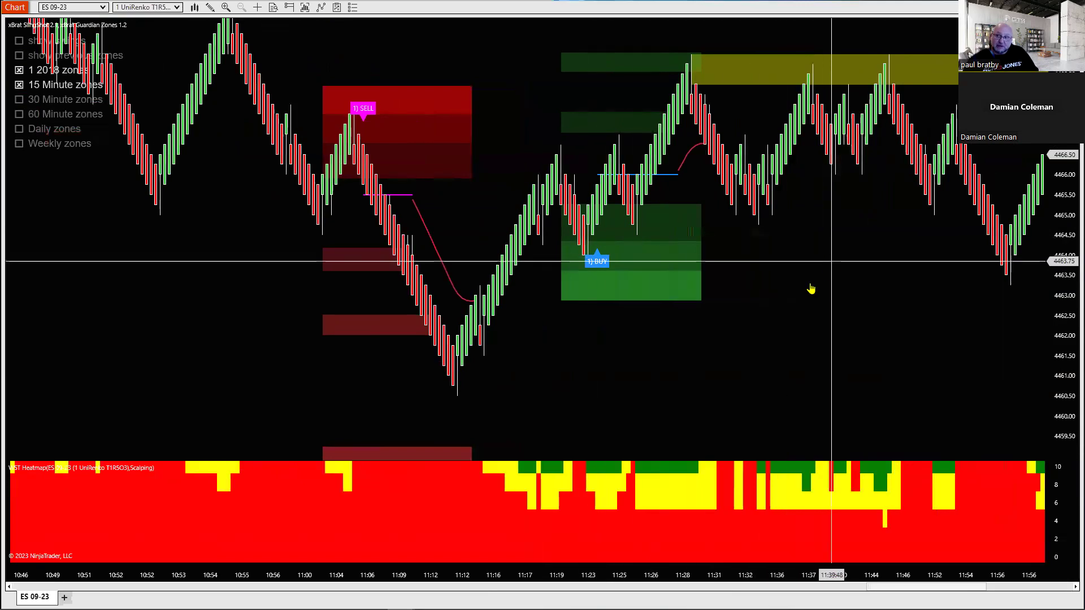
pyautogui.scroll(-3, 811, 286)
pyautogui.scroll(-2, 746, 303)
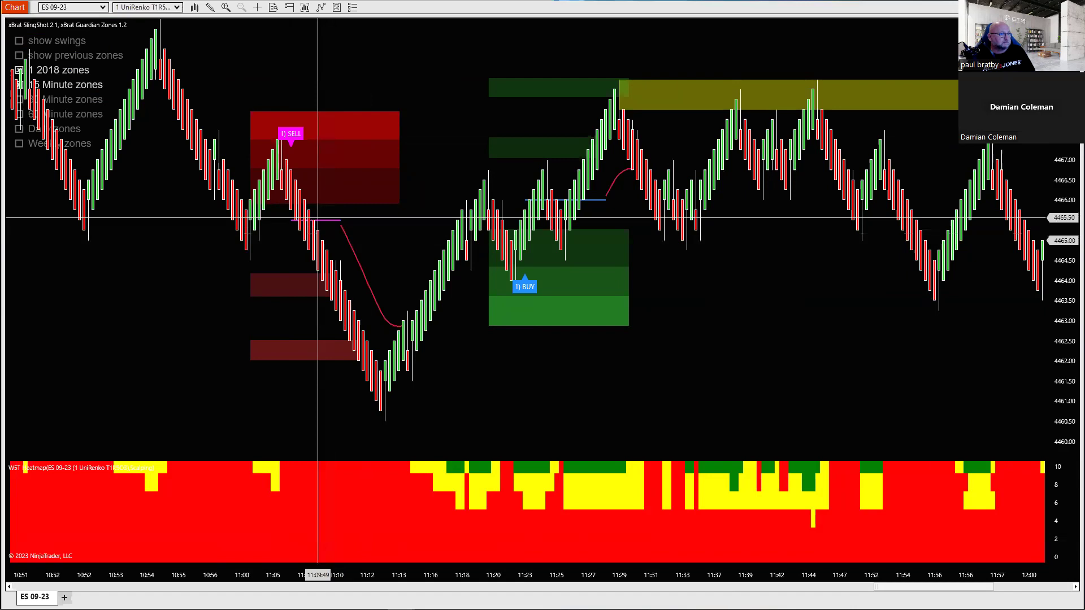
pyautogui.moveTo(729, 356); pyautogui.dragTo(622, 346)
pyautogui.moveTo(744, 363); pyautogui.dragTo(133, 298)
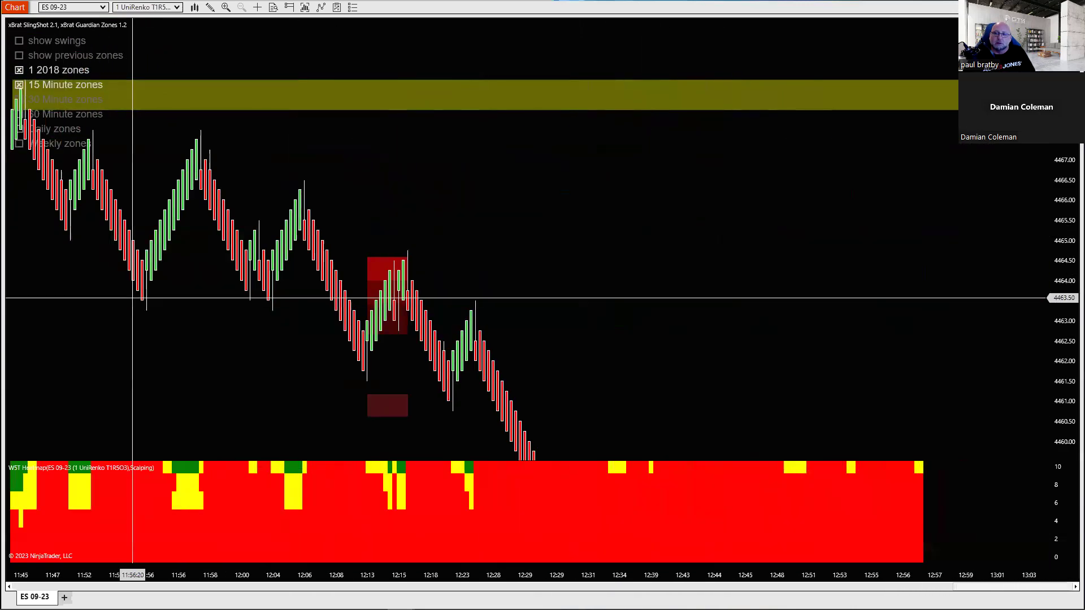
# - Switch the chart's instrument to the NQ 09-23 futures contract
pyautogui.click(103, 8)
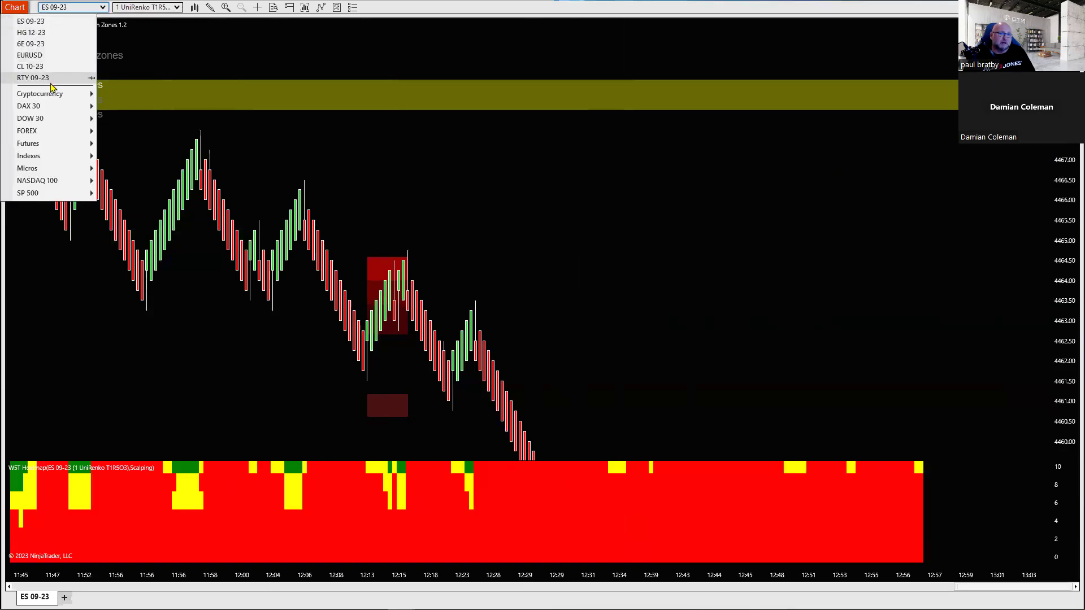
pyautogui.moveTo(78, 147)
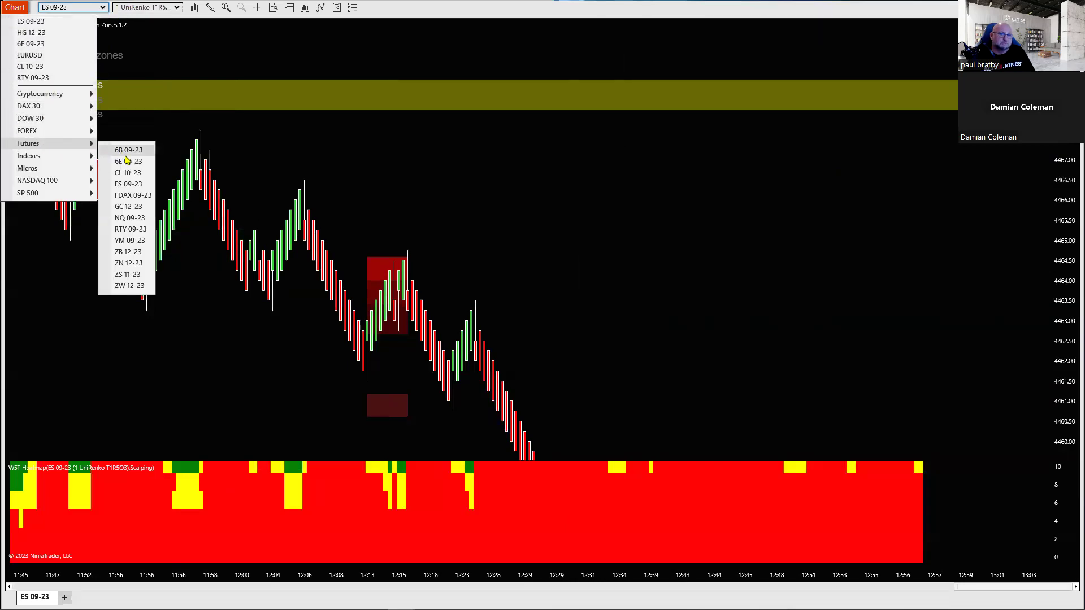
pyautogui.click(135, 221)
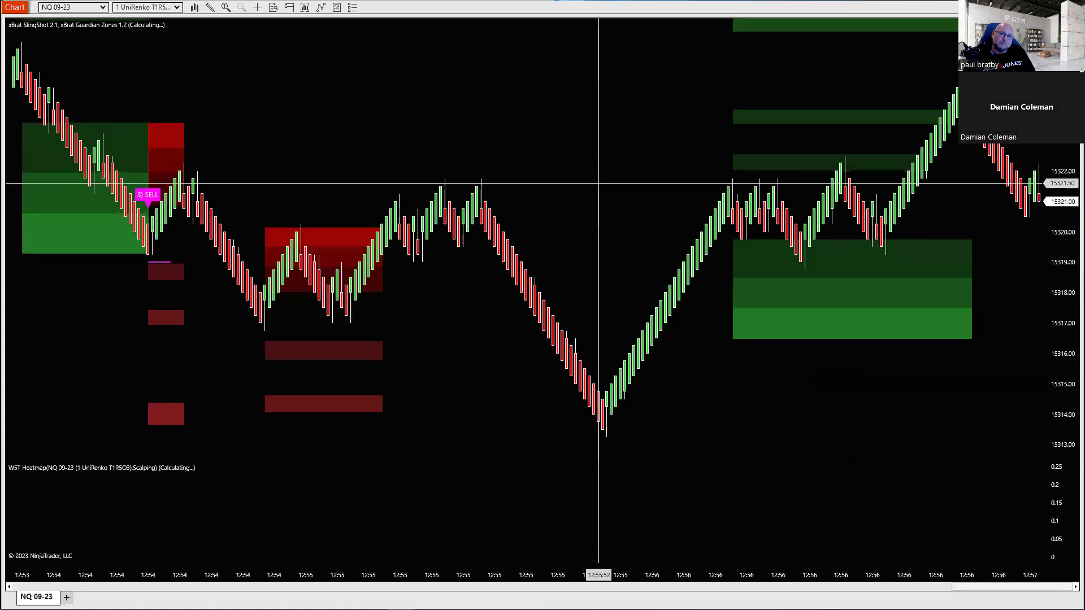
# - Examine the SlingShot signals, Guardian Zones and heatmap on the NQ 09-23 UniRenko chart back to about 12:43
pyautogui.moveTo(599, 184); pyautogui.dragTo(551, 185)
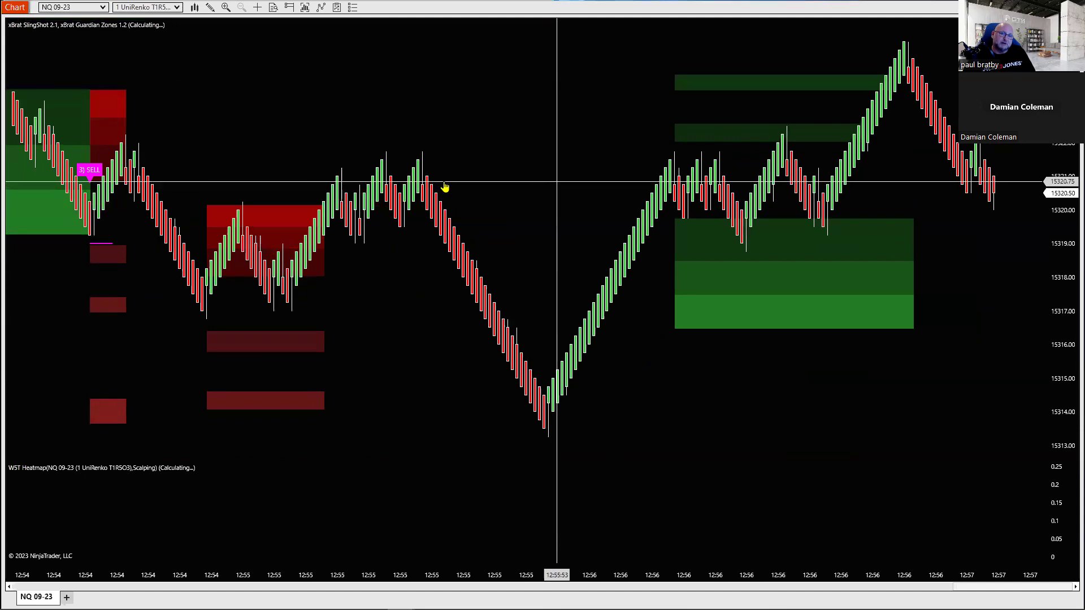
pyautogui.moveTo(445, 187); pyautogui.dragTo(444, 184)
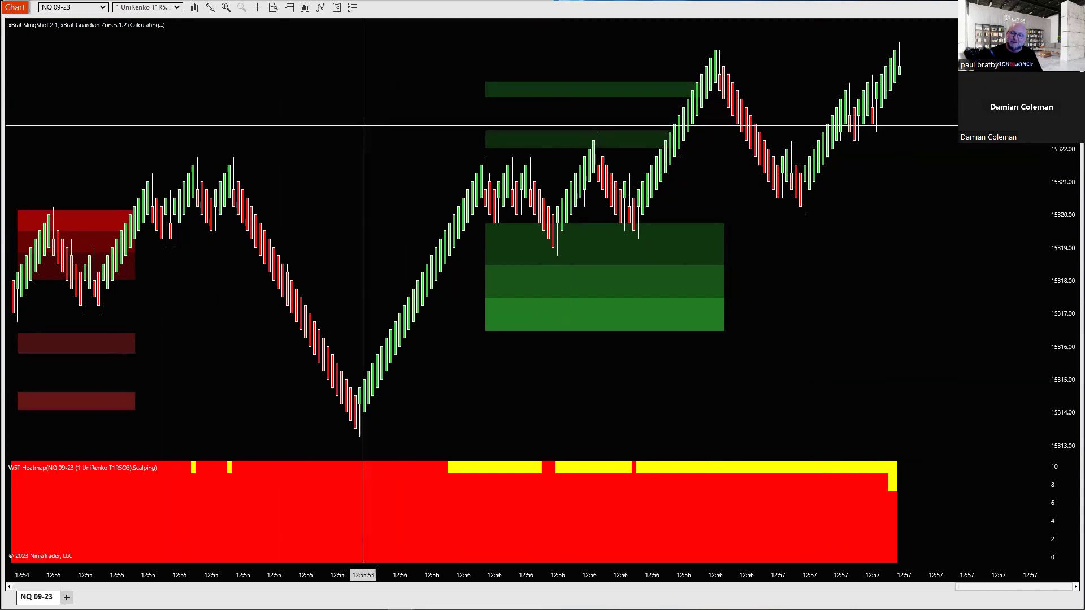
pyautogui.scroll(3, 380, 119)
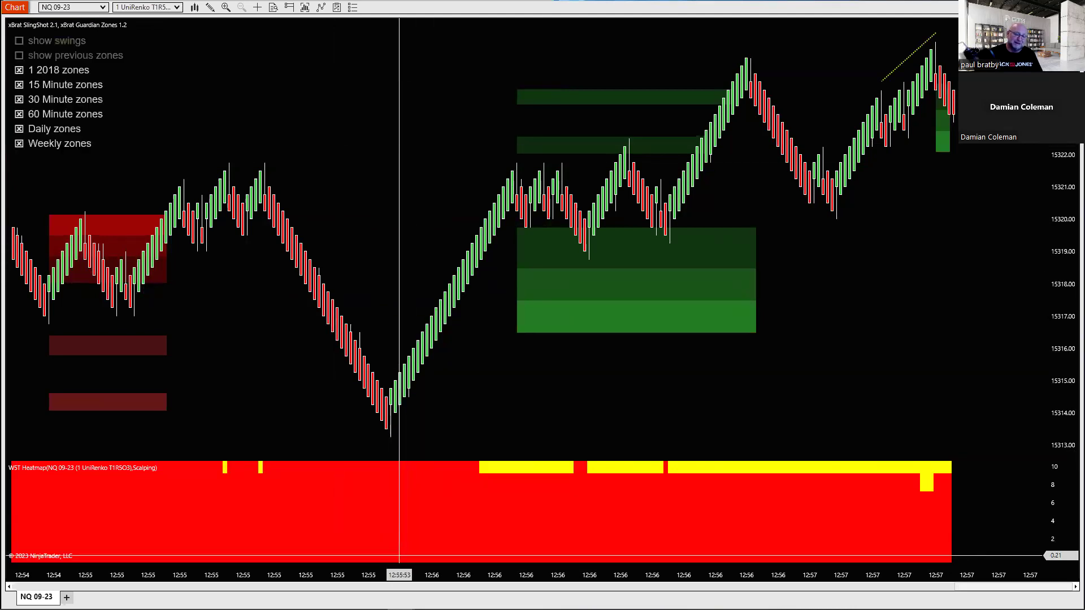
pyautogui.scroll(10, 392, 575)
pyautogui.moveTo(425, 575); pyautogui.dragTo(554, 565)
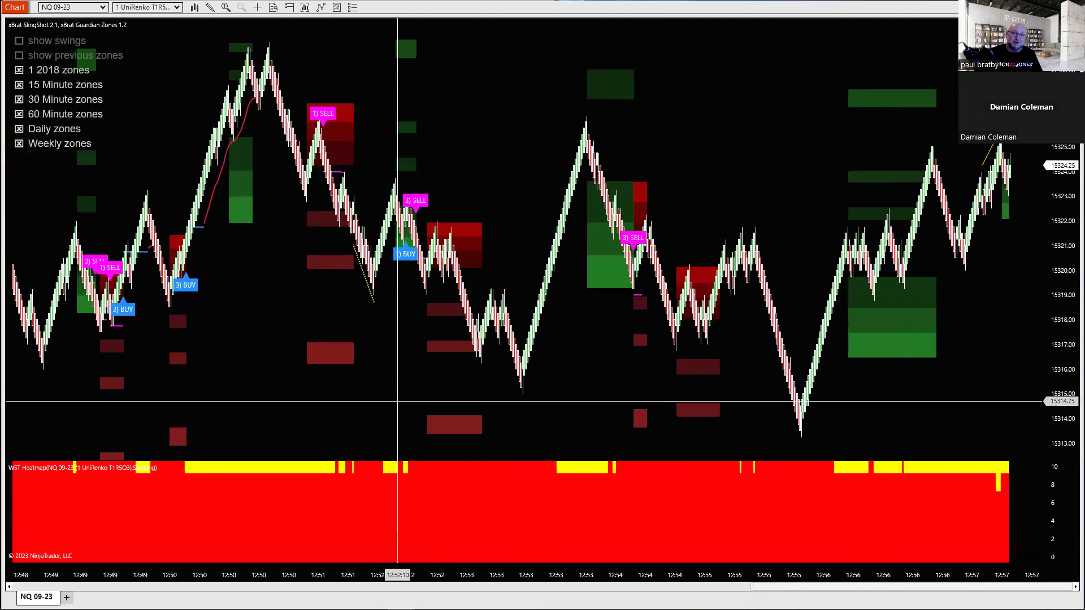
pyautogui.moveTo(293, 327); pyautogui.dragTo(534, 317)
pyautogui.moveTo(201, 170); pyautogui.dragTo(497, 164)
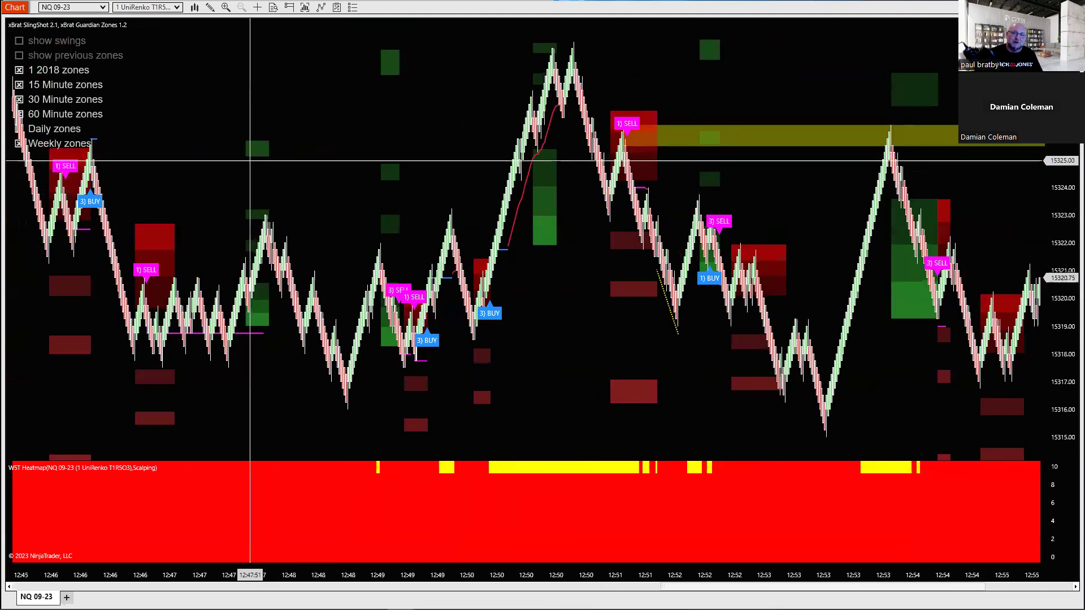
pyautogui.moveTo(241, 163); pyautogui.dragTo(581, 162)
pyautogui.moveTo(525, 131); pyautogui.dragTo(185, 16)
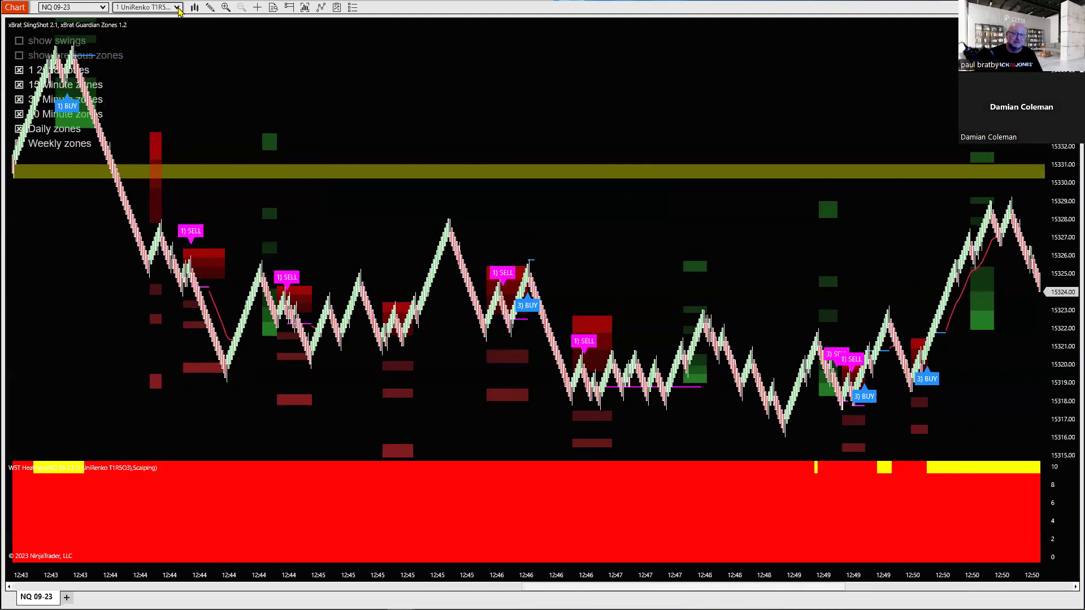
# - Switch the NQ 09-23 chart to a 1000 tick interval and review the day's signals and zones against the heatmap
pyautogui.click(177, 7)
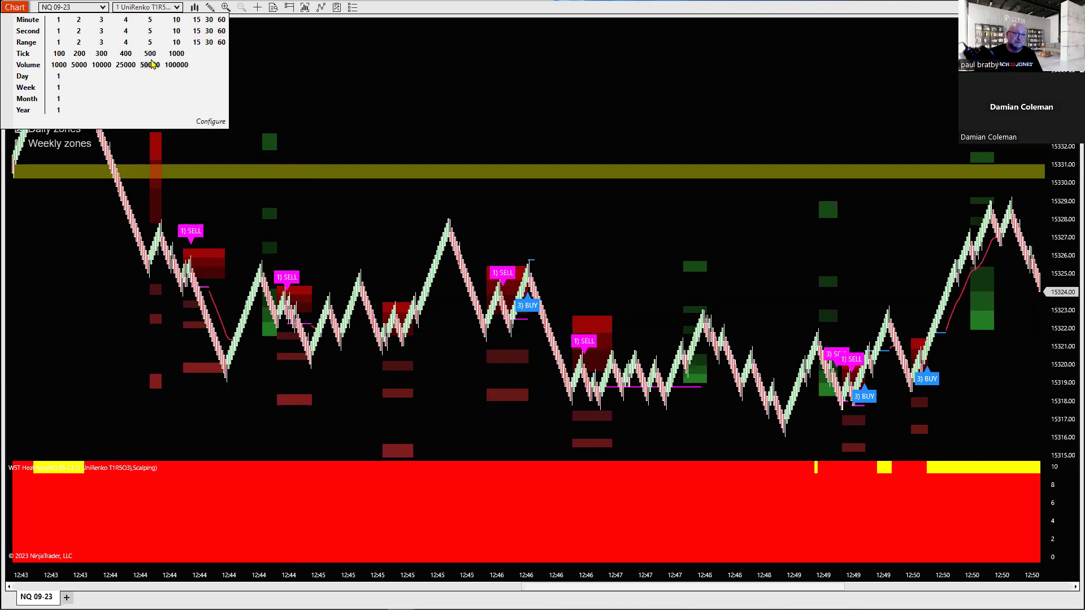
pyautogui.click(176, 55)
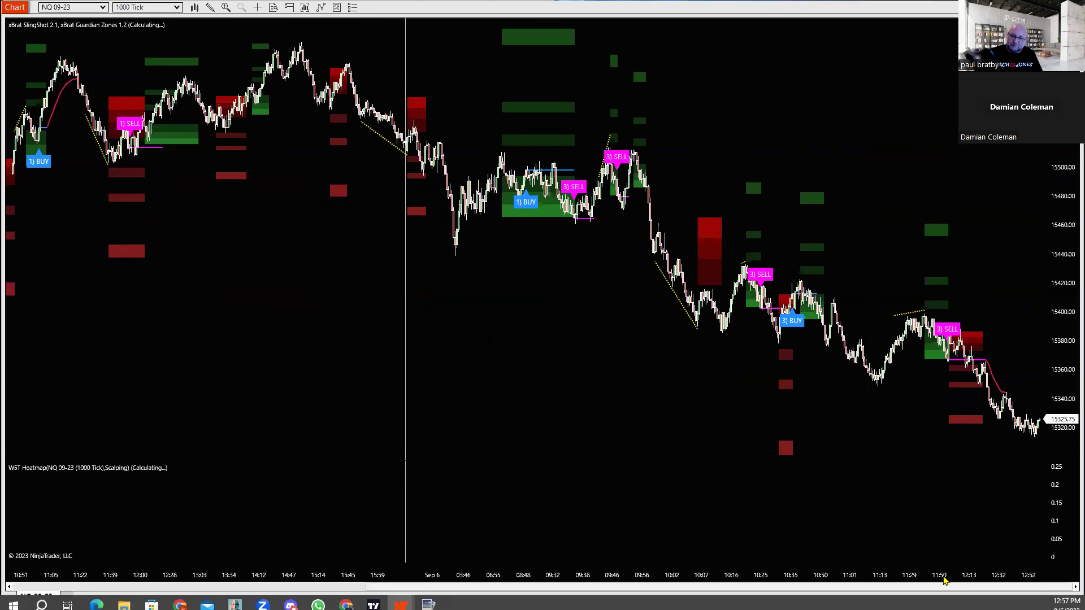
pyautogui.moveTo(891, 582); pyautogui.dragTo(456, 583)
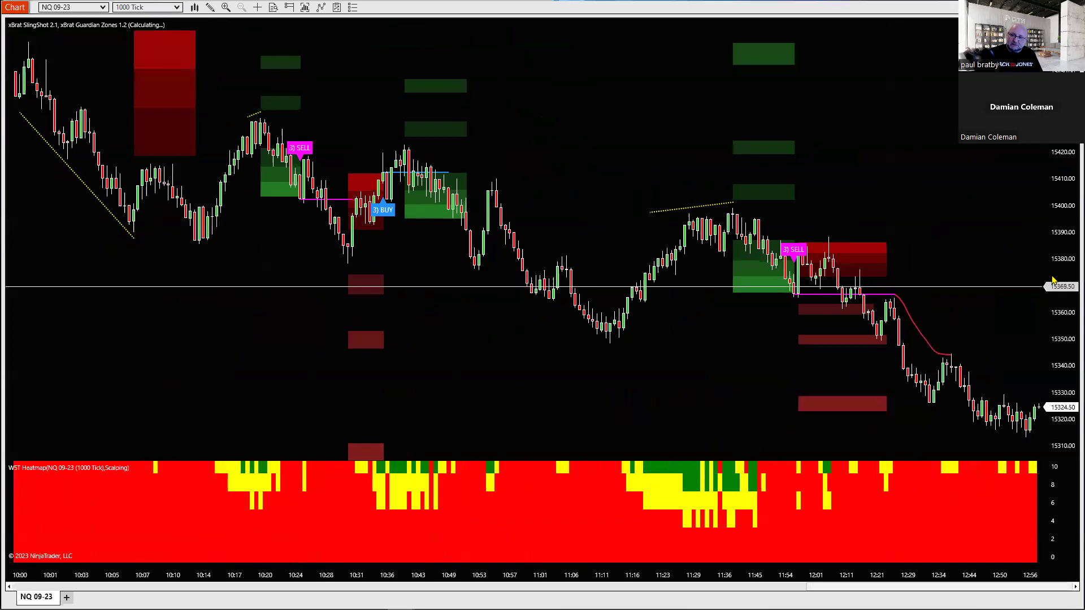
pyautogui.moveTo(976, 269); pyautogui.dragTo(938, 177)
pyautogui.moveTo(1061, 293); pyautogui.dragTo(1061, 255)
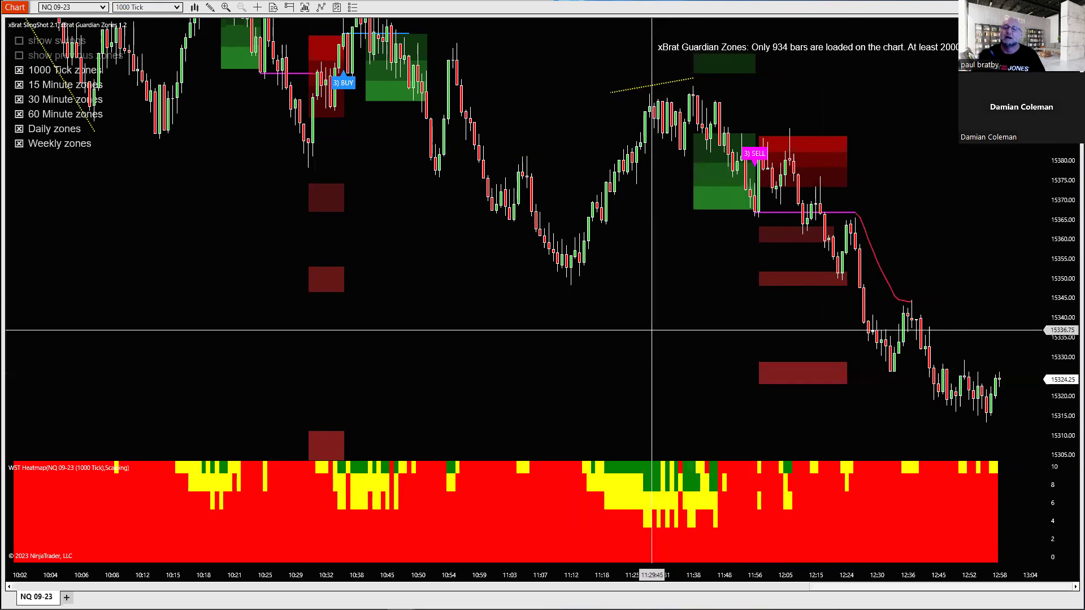
pyautogui.moveTo(649, 327); pyautogui.dragTo(693, 380)
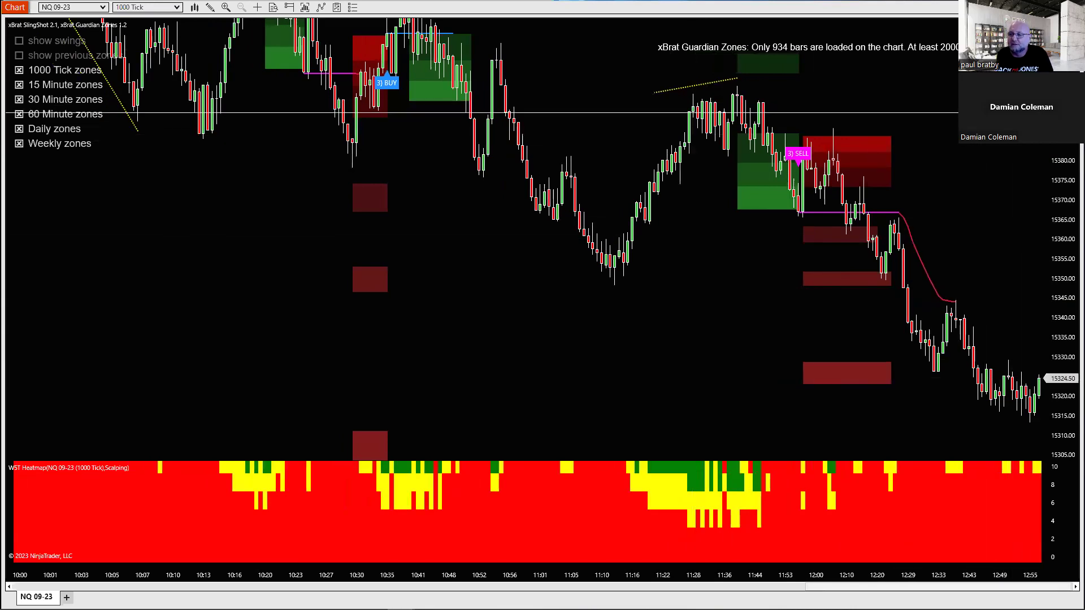
pyautogui.moveTo(1063, 113); pyautogui.dragTo(1065, 260)
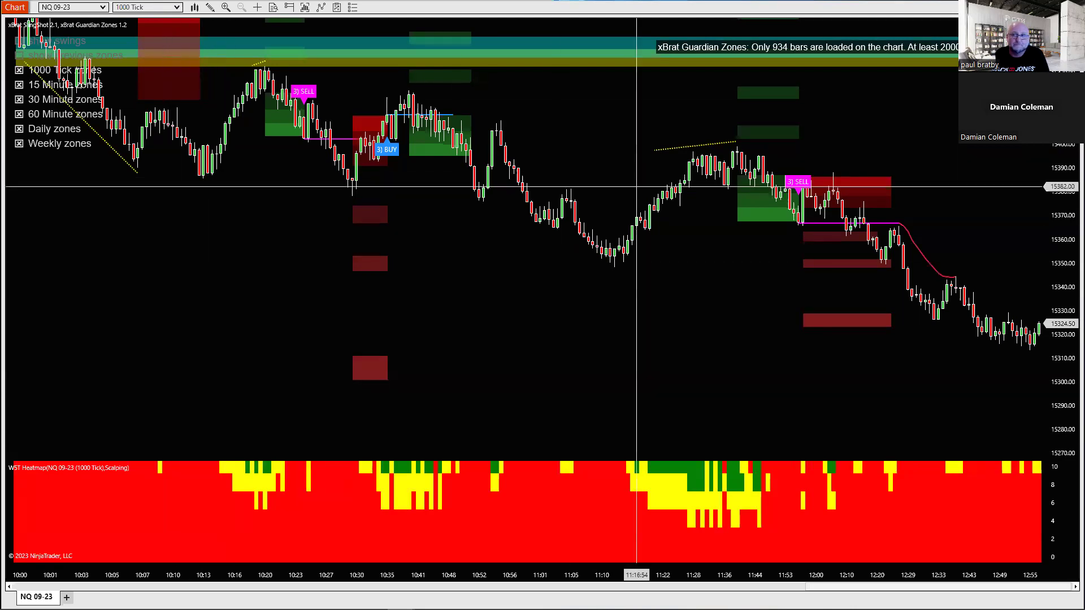
# - Switch the chart's instrument to the RTY 09-23 futures contract and review its 1000 tick signals and zones
pyautogui.click(74, 8)
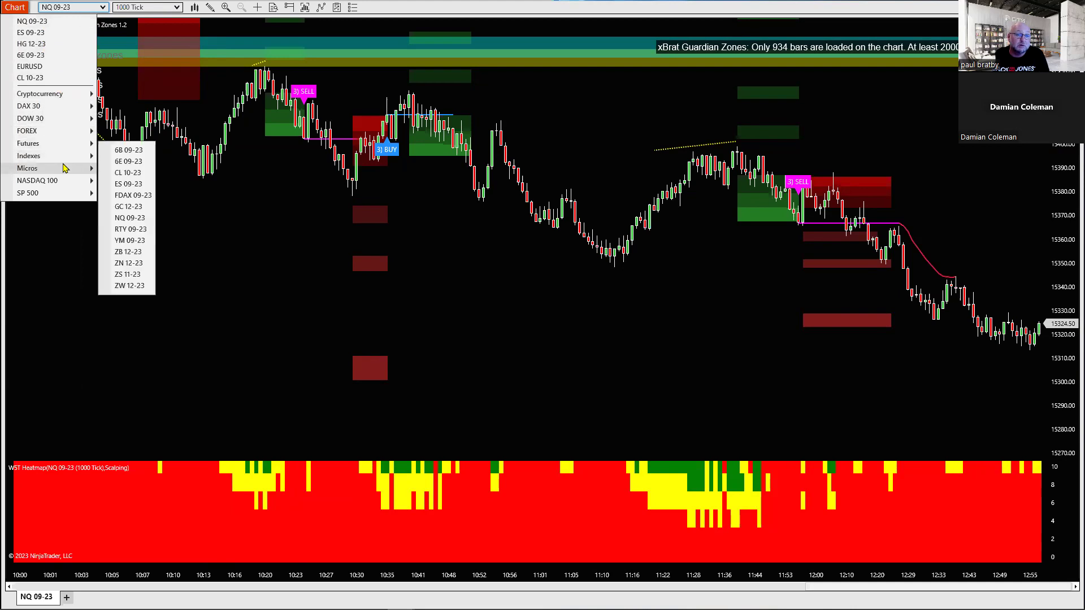
pyautogui.moveTo(82, 147)
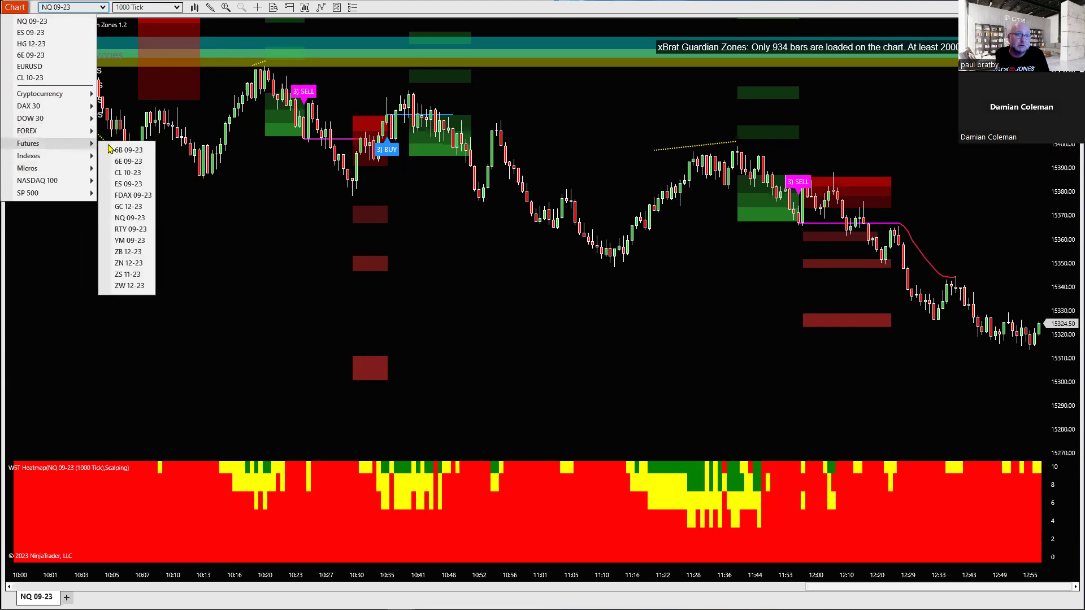
pyautogui.click(133, 230)
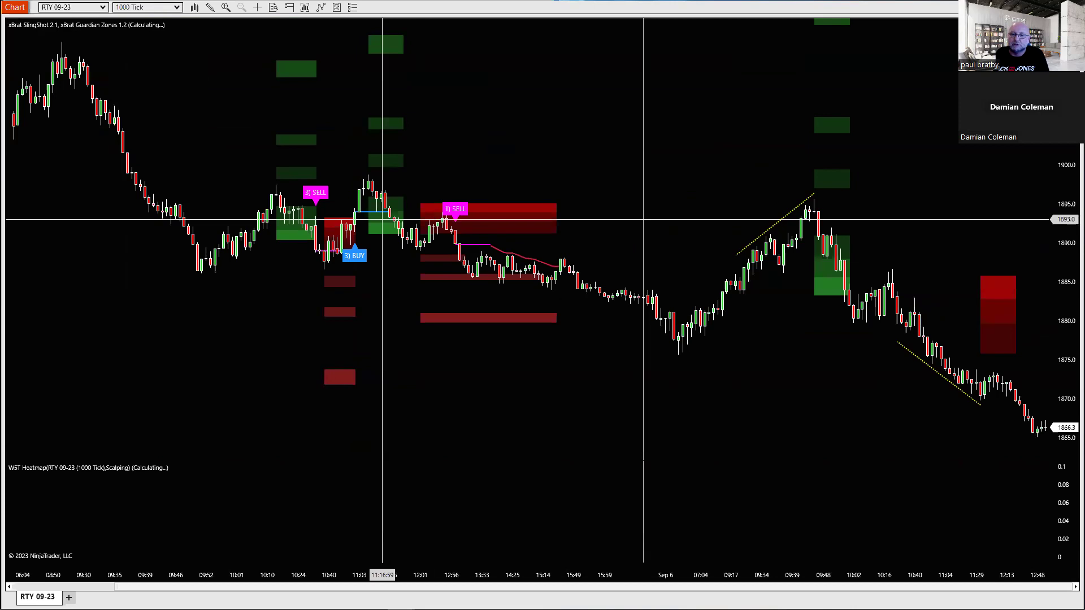
pyautogui.moveTo(571, 115); pyautogui.dragTo(517, 117)
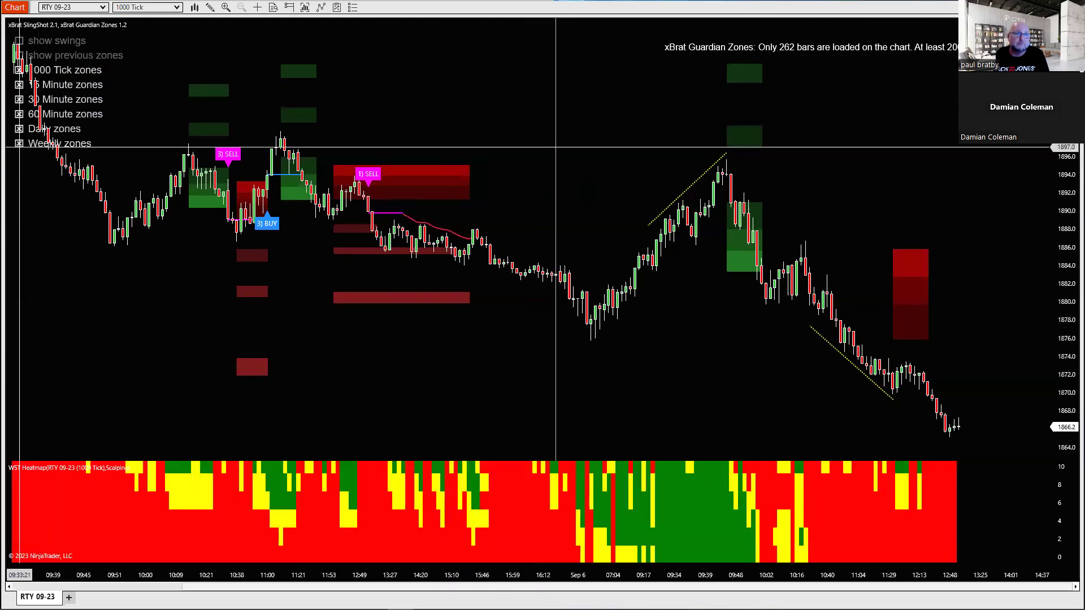
pyautogui.moveTo(515, 101); pyautogui.dragTo(479, 135)
pyautogui.scroll(5, 479, 136)
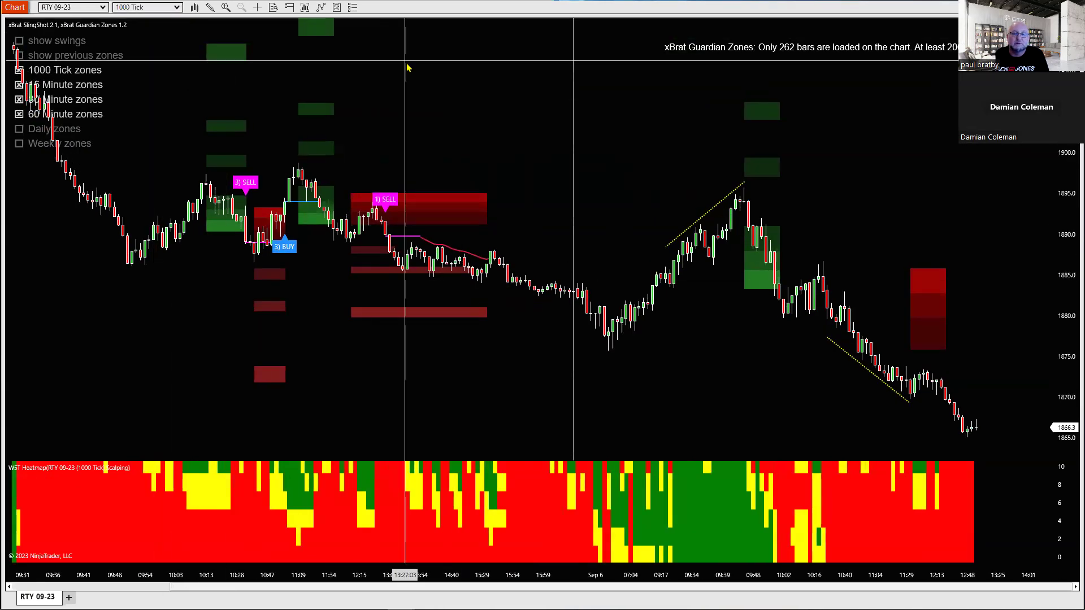
# - Change the RTY 09-23 data series type to UniRenko and set the number of bars to load
pyautogui.rightClick(407, 67)
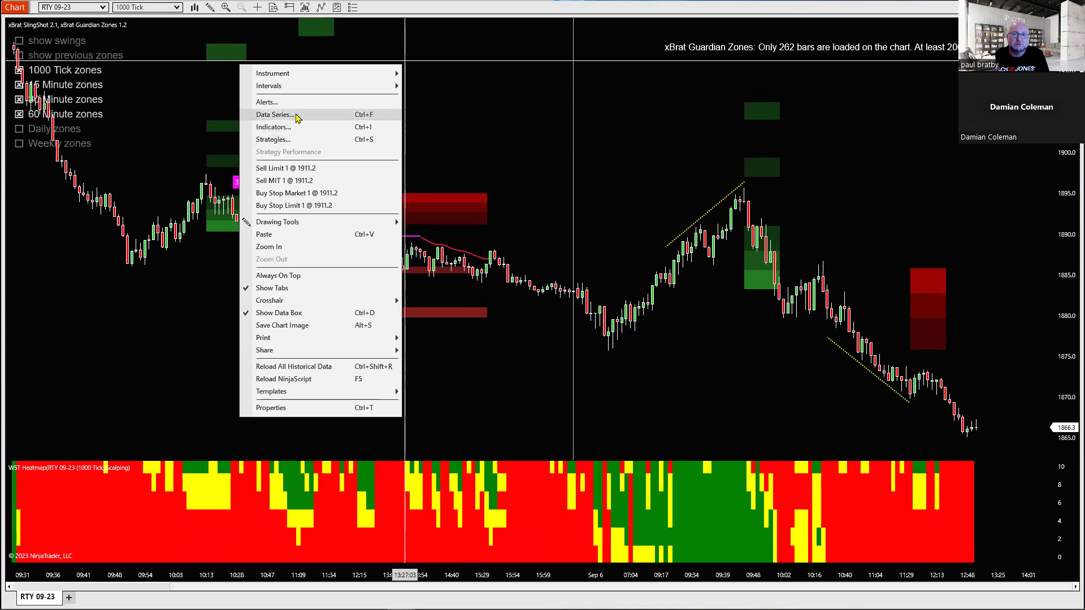
pyautogui.click(275, 114)
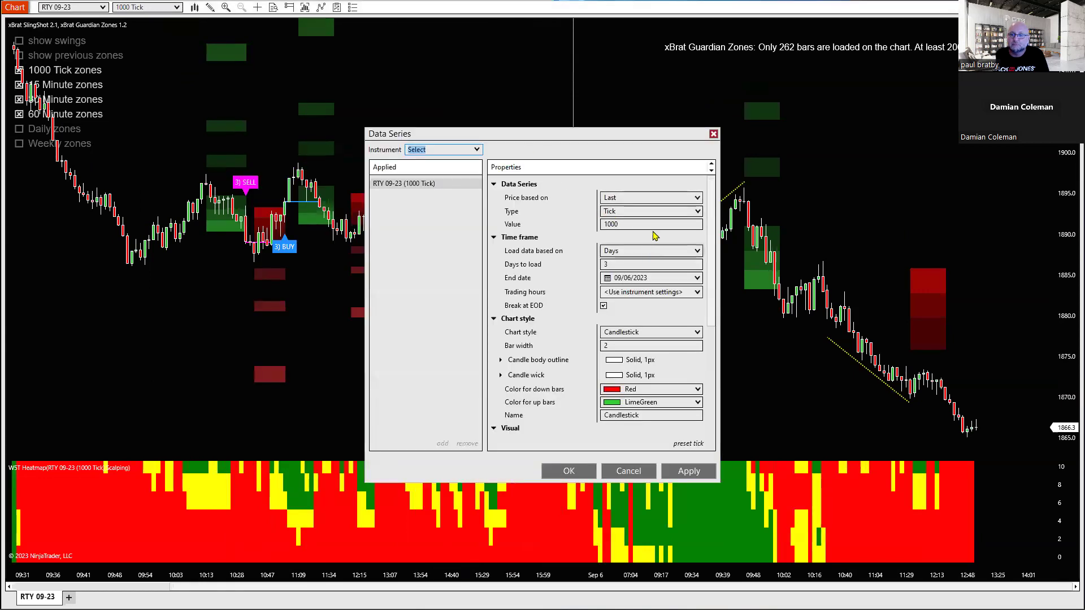
pyautogui.click(695, 214)
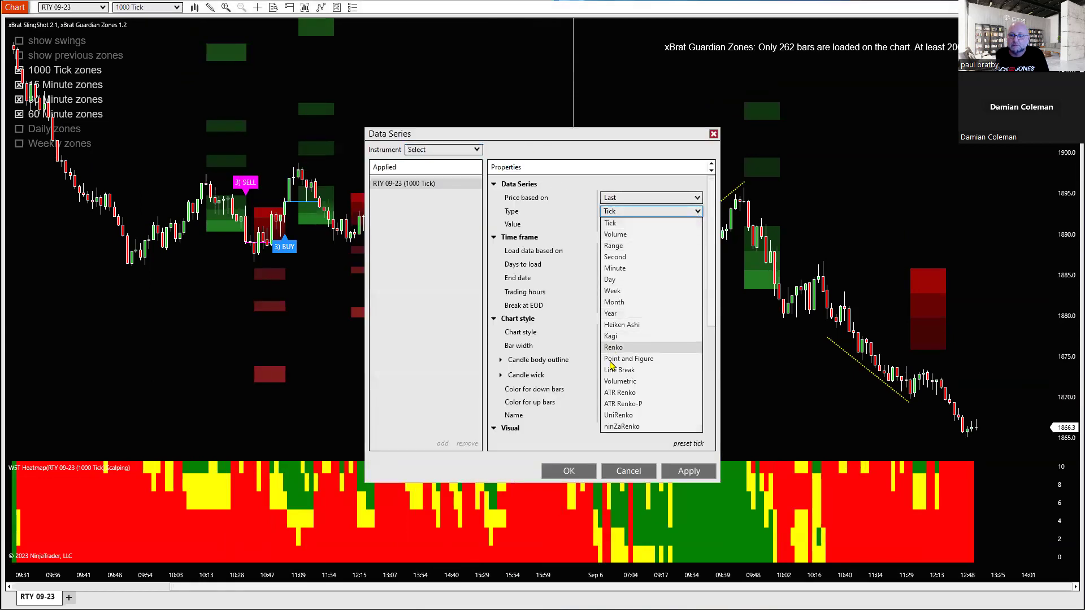
pyautogui.click(629, 416)
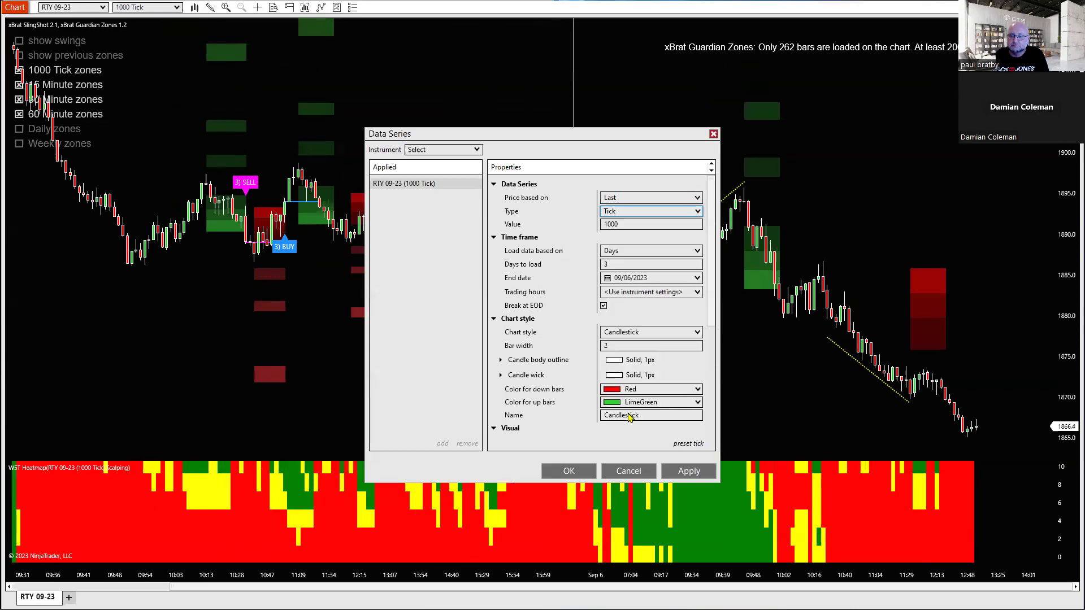
pyautogui.click(637, 282)
pyautogui.click(615, 303)
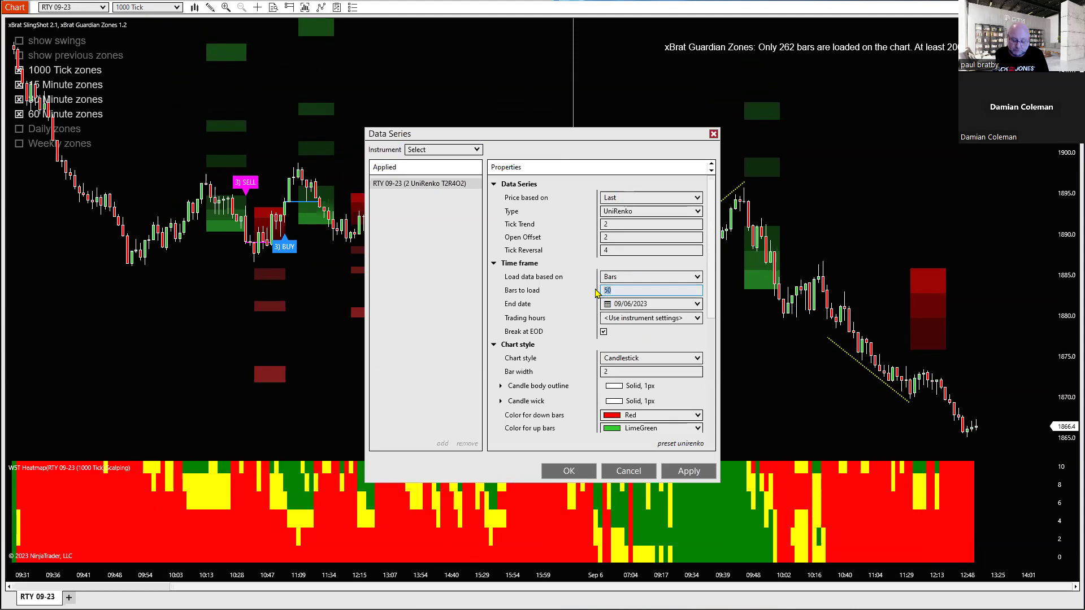
pyautogui.write('002')
pyautogui.press('Return')
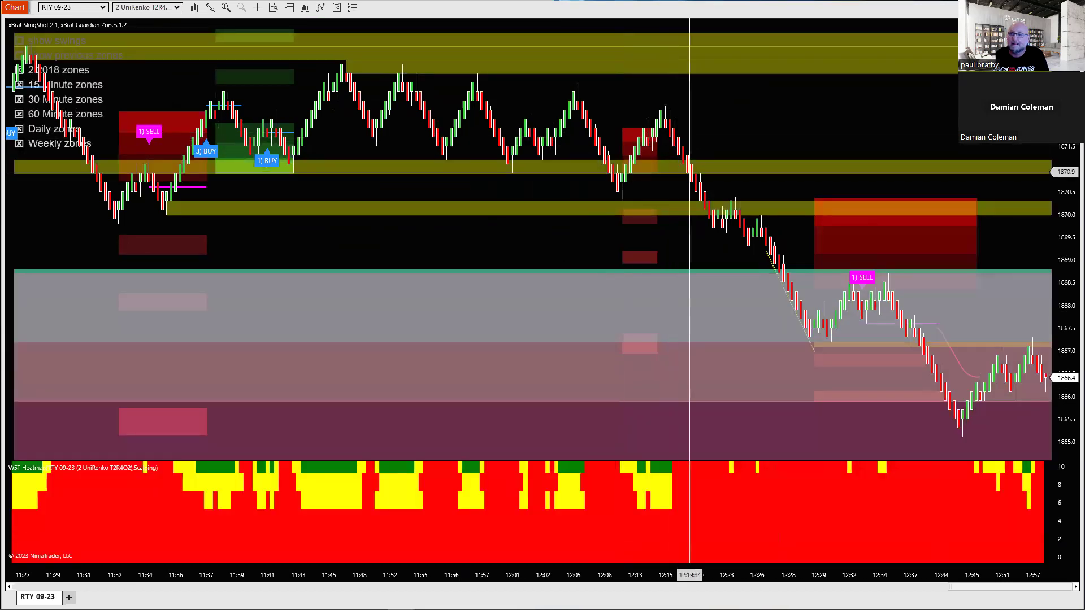
# - Hide the weekly, daily, 60 minute, 30 minute and 15 minute Guardian Zones on the chart
pyautogui.click(18, 144)
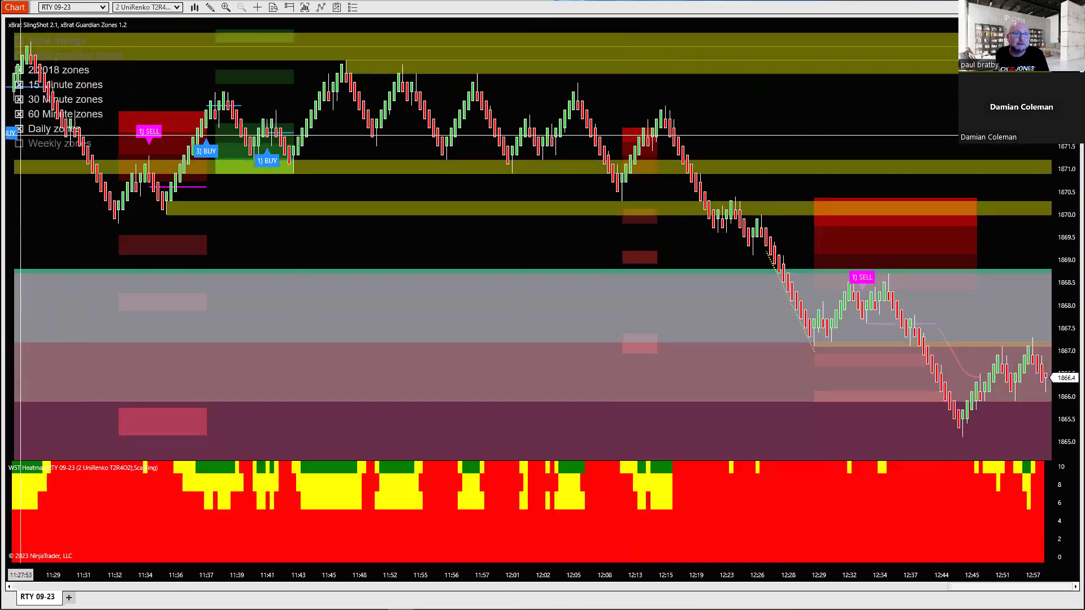
pyautogui.click(18, 129)
pyautogui.click(18, 115)
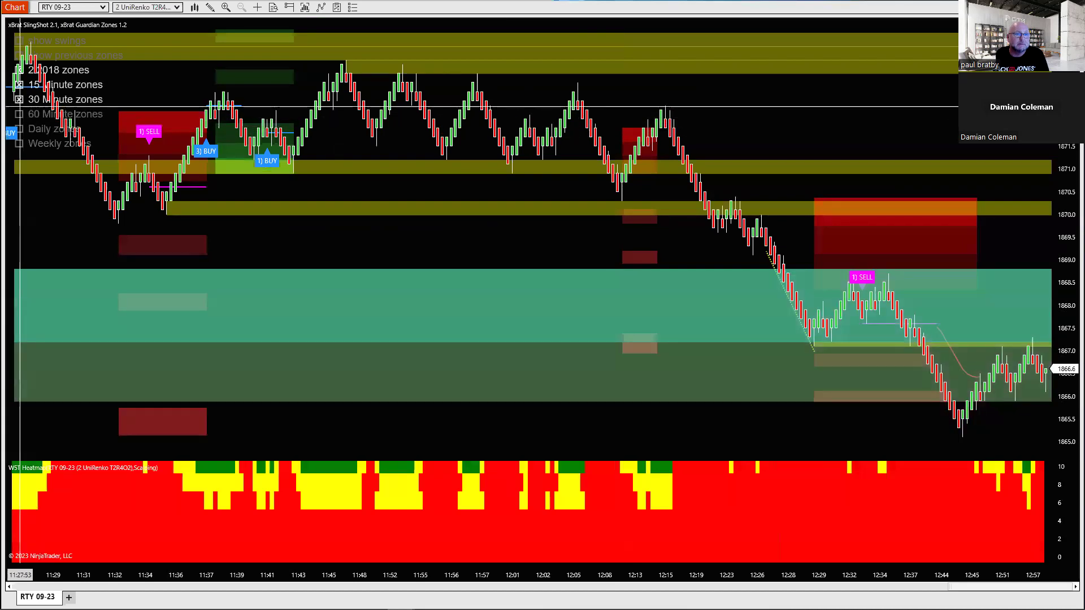
pyautogui.click(18, 100)
pyautogui.click(19, 85)
# - Examine the SlingShot signals and remaining Guardian Zones on the RTY 09-23 UniRenko chart from the latest bars back to about 10:08
pyautogui.moveTo(516, 271); pyautogui.dragTo(322, 254)
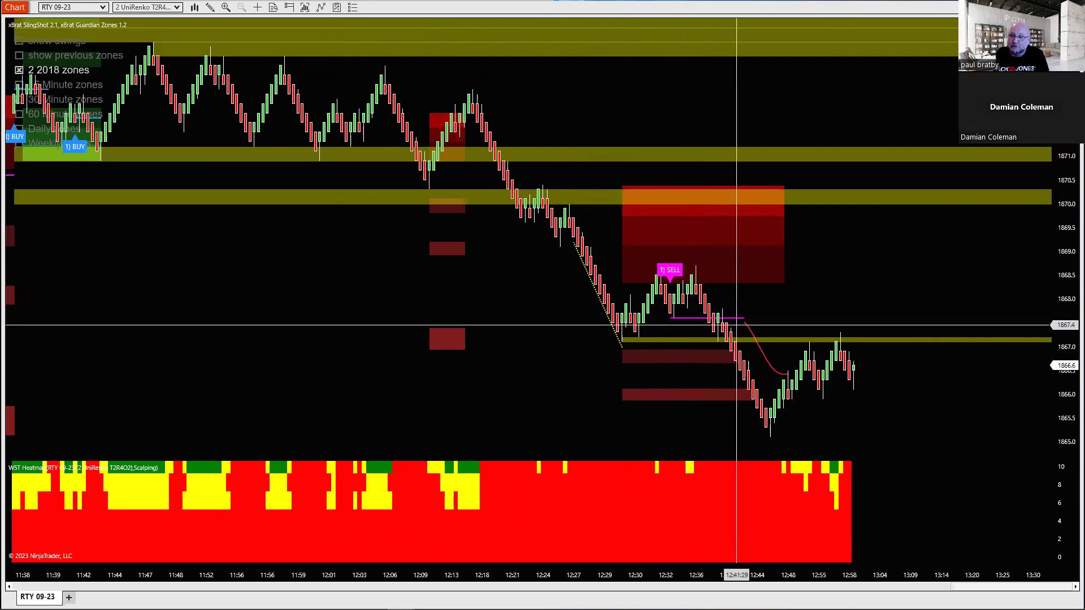
pyautogui.moveTo(339, 381); pyautogui.dragTo(706, 351)
pyautogui.moveTo(350, 350); pyautogui.dragTo(582, 347)
pyautogui.moveTo(169, 367); pyautogui.dragTo(639, 373)
pyautogui.moveTo(497, 362); pyautogui.dragTo(741, 360)
pyautogui.moveTo(404, 361); pyautogui.dragTo(775, 363)
pyautogui.moveTo(447, 362); pyautogui.dragTo(824, 362)
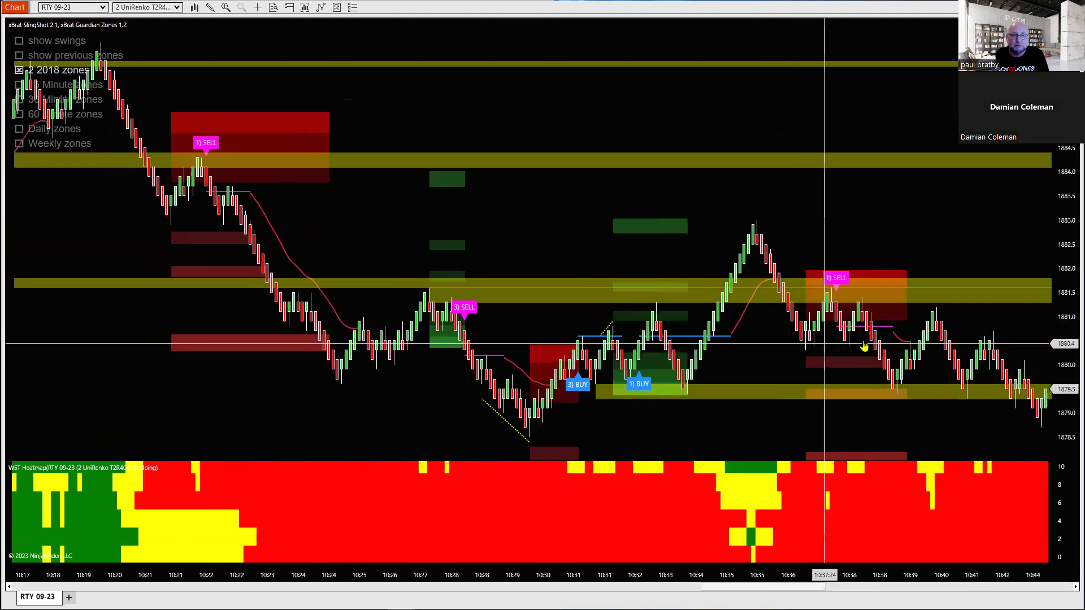
pyautogui.moveTo(413, 362); pyautogui.dragTo(461, 362)
pyautogui.moveTo(175, 380); pyautogui.dragTo(462, 376)
pyautogui.moveTo(285, 367); pyautogui.dragTo(494, 370)
pyautogui.moveTo(417, 580); pyautogui.dragTo(448, 577)
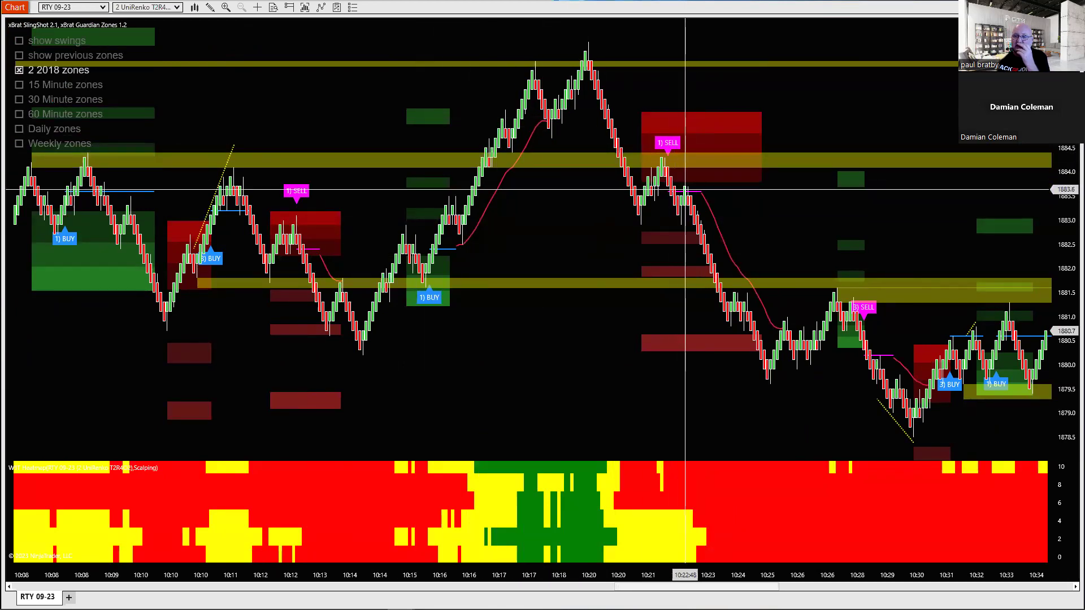
# - Examine the buy and sell signals between about 10:00 and 10:40 against the heatmap colours
pyautogui.scroll(-3, 774, 343)
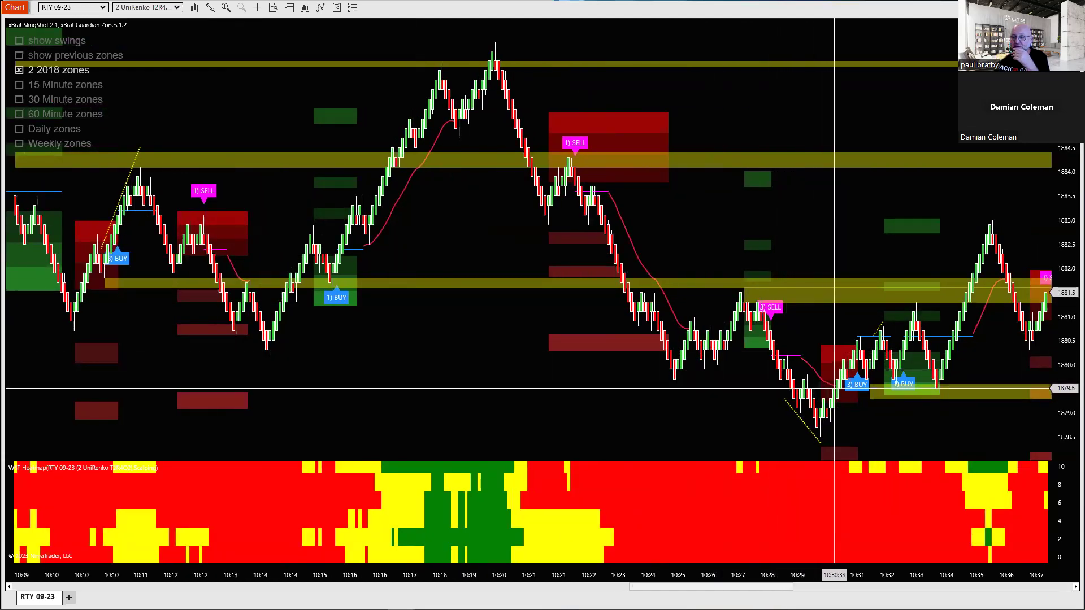
pyautogui.moveTo(851, 332); pyautogui.dragTo(747, 333)
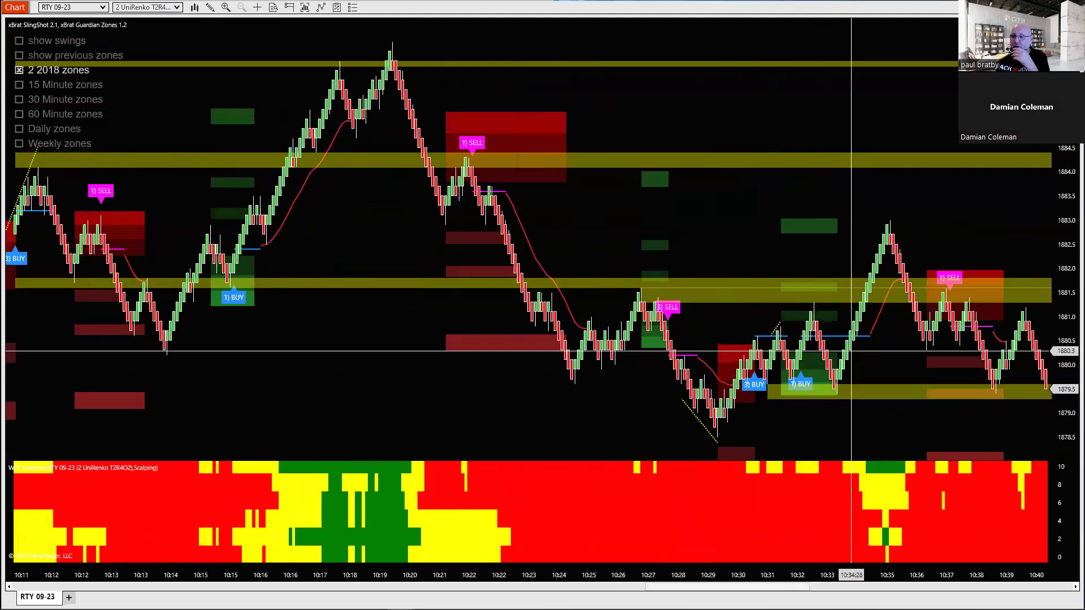
pyautogui.scroll(-1, 843, 294)
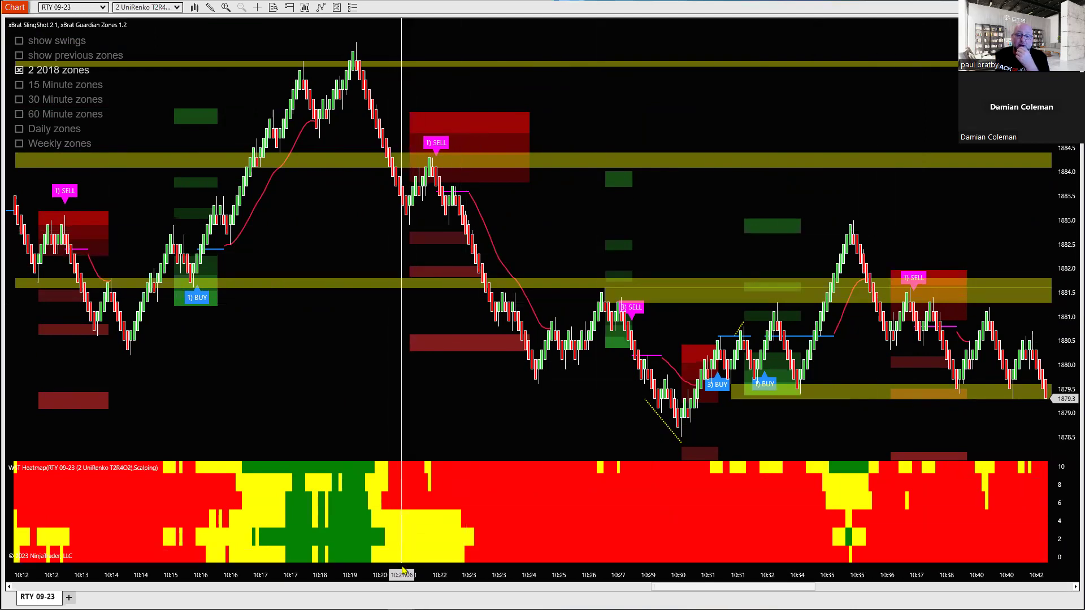
pyautogui.scroll(2, 438, 560)
pyautogui.moveTo(438, 562); pyautogui.dragTo(506, 545)
pyautogui.scroll(2, 514, 396)
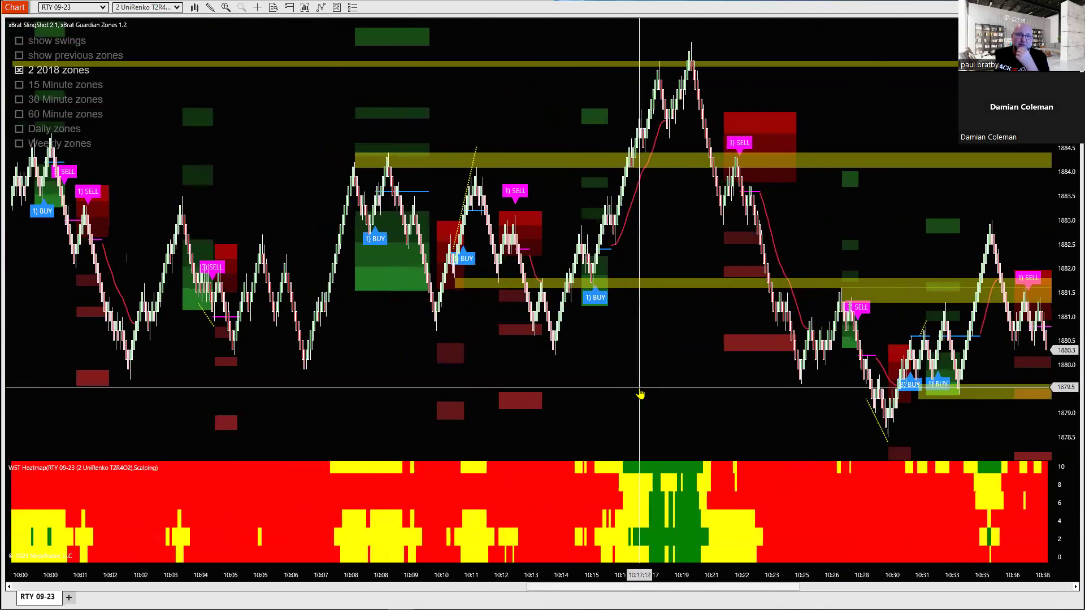
pyautogui.scroll(2, 368, 373)
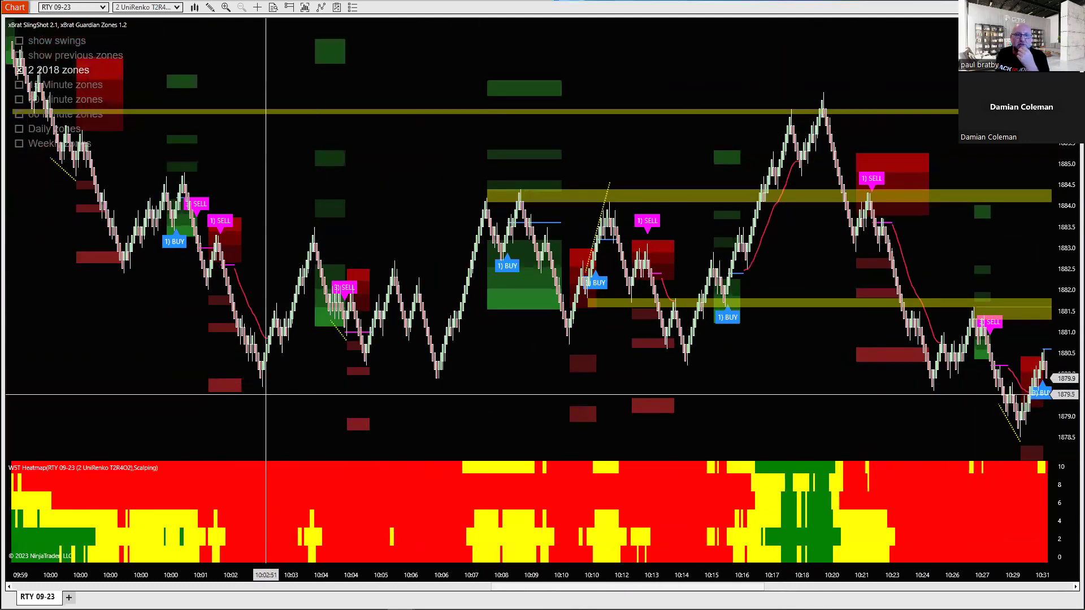
pyautogui.scroll(2, 260, 376)
pyautogui.scroll(-4, 258, 379)
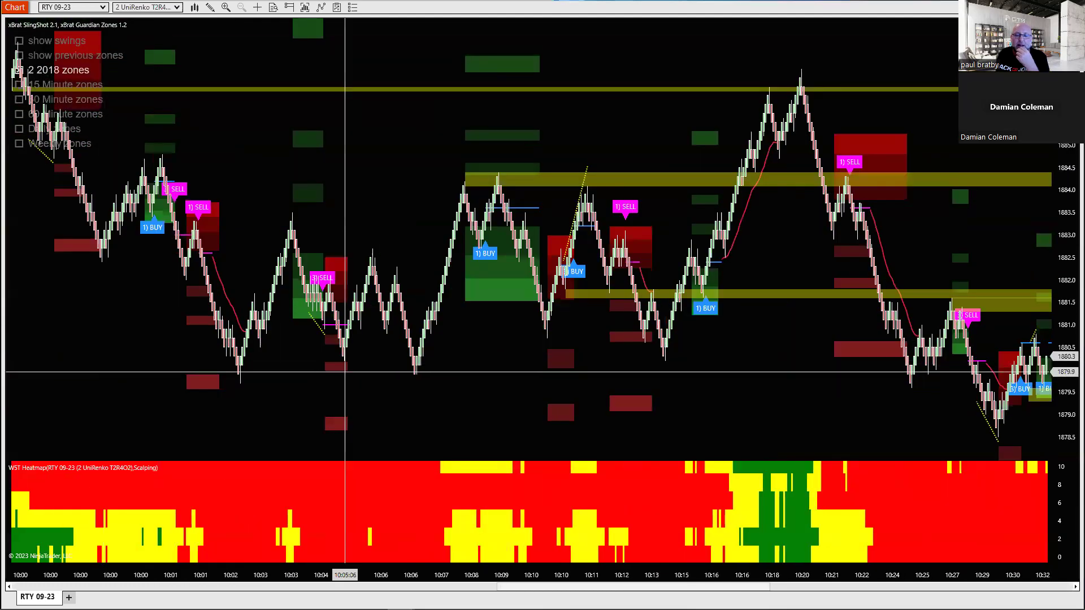
pyautogui.scroll(-4, 750, 383)
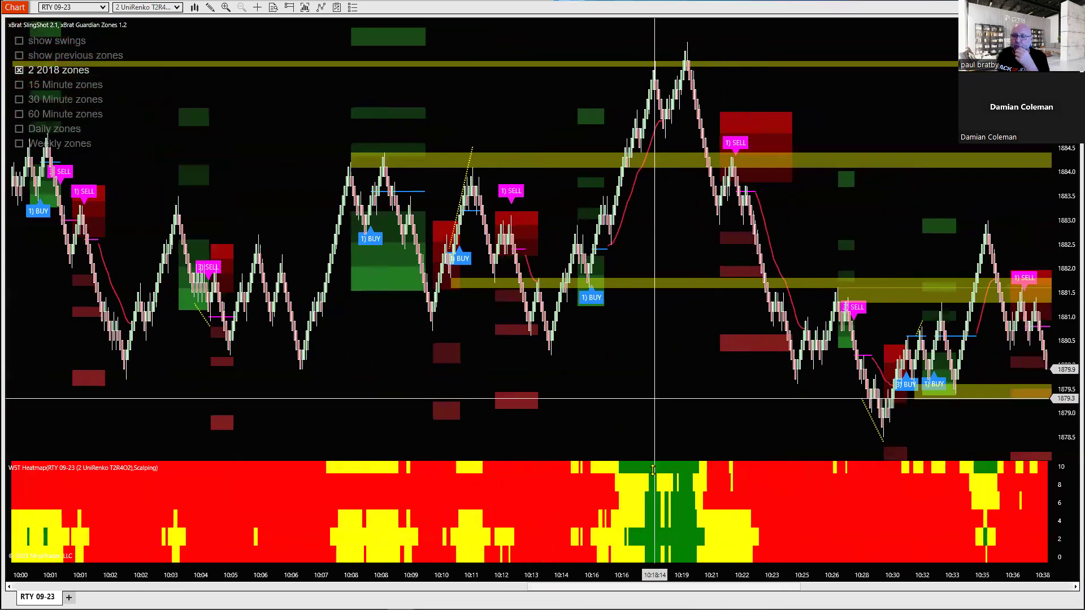
pyautogui.scroll(-3, 696, 395)
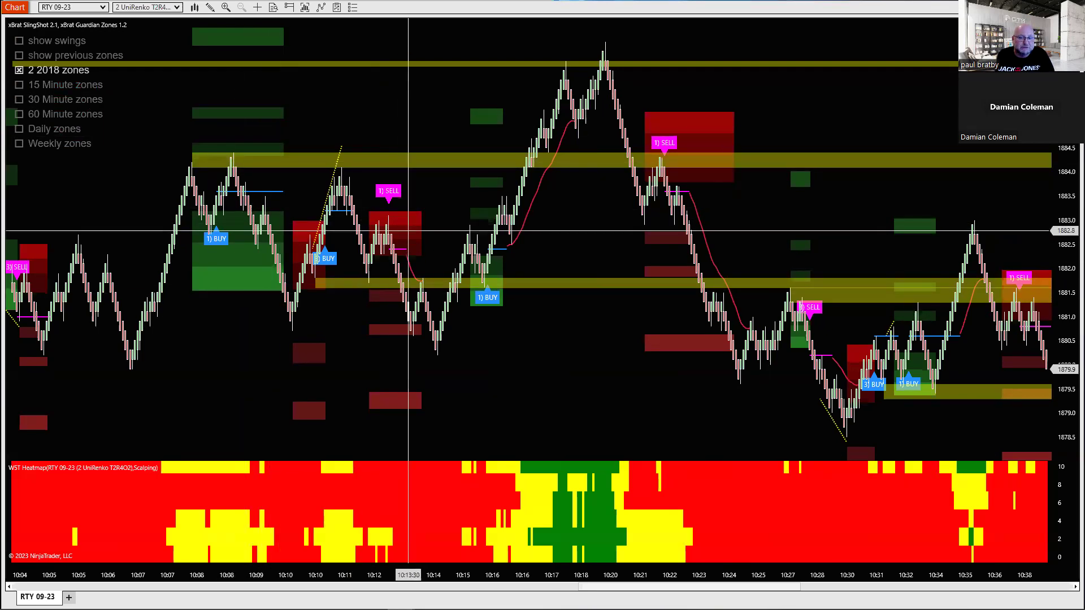
# - Hide the 2 2018 zones and remove the W5T Heatmap and xBrat Guardian Zones 1.2 indicators from the chart
pyautogui.click(20, 70)
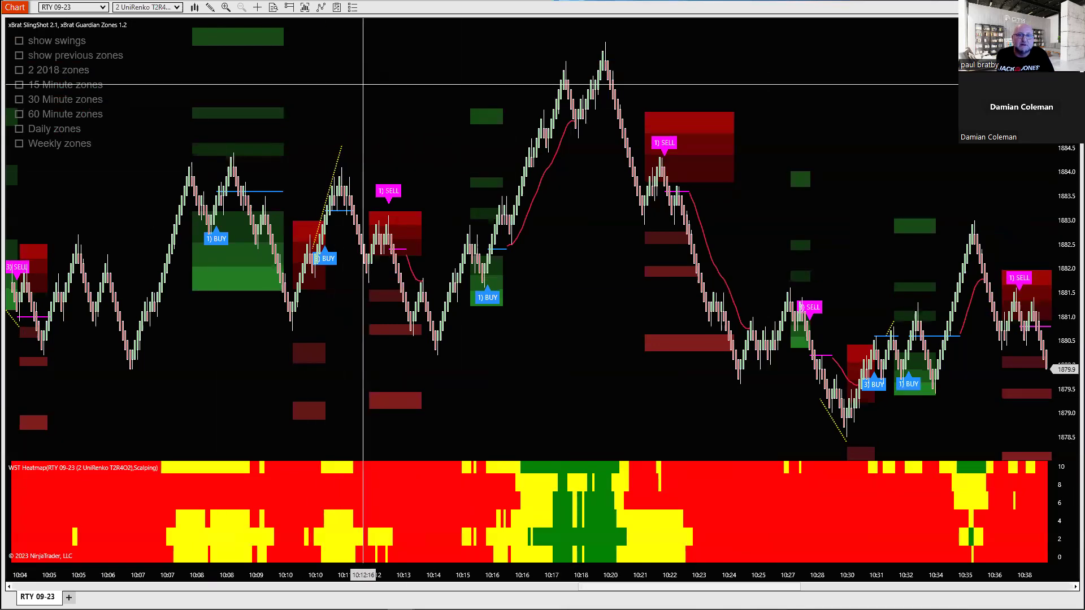
pyautogui.rightClick(277, 85)
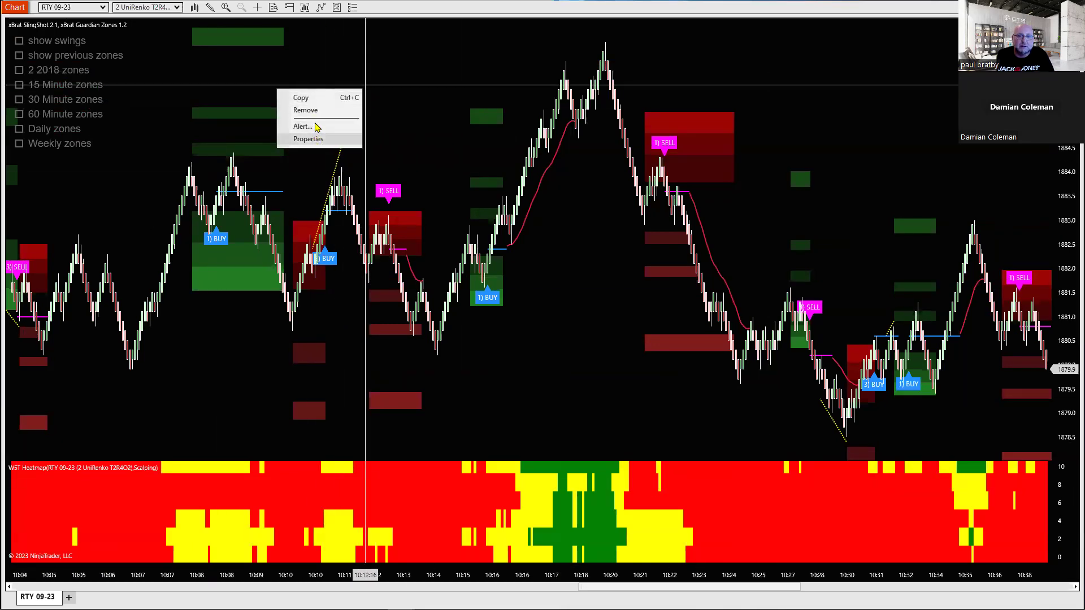
pyautogui.click(534, 270)
pyautogui.rightClick(561, 277)
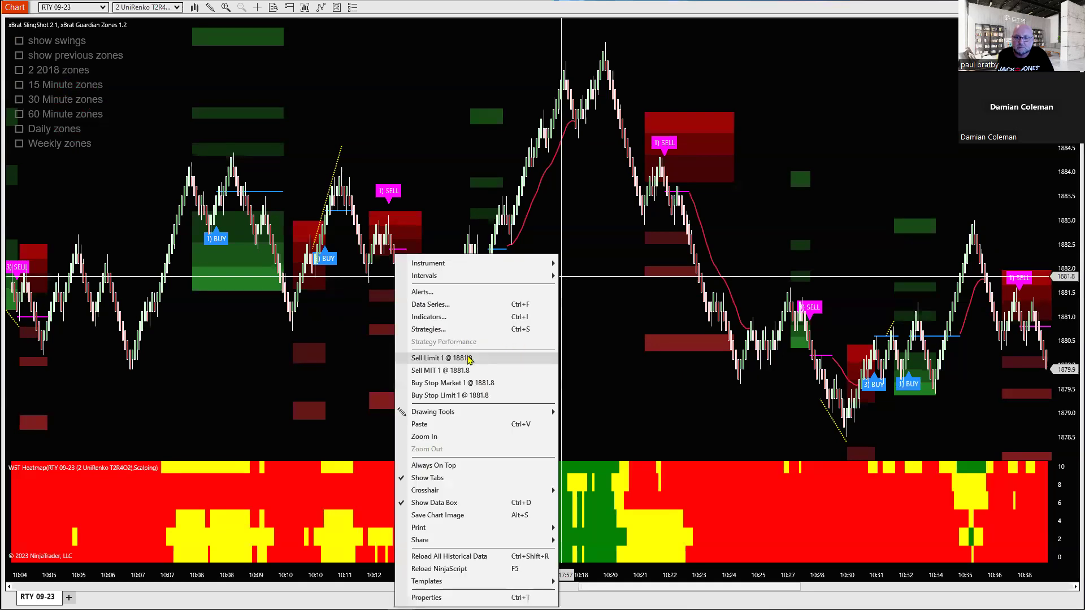
pyautogui.click(439, 316)
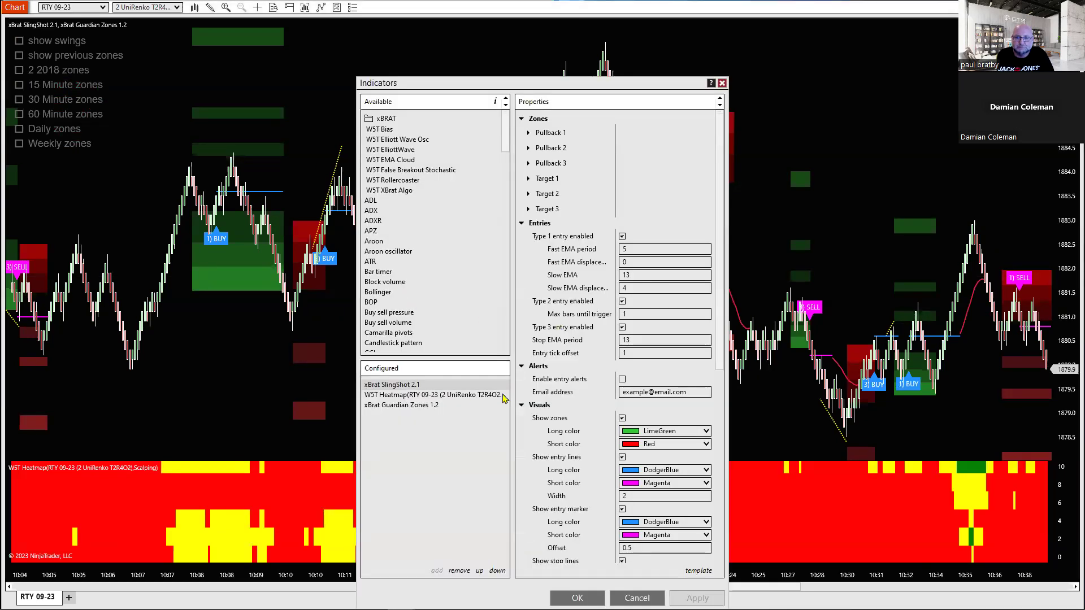
pyautogui.click(400, 396)
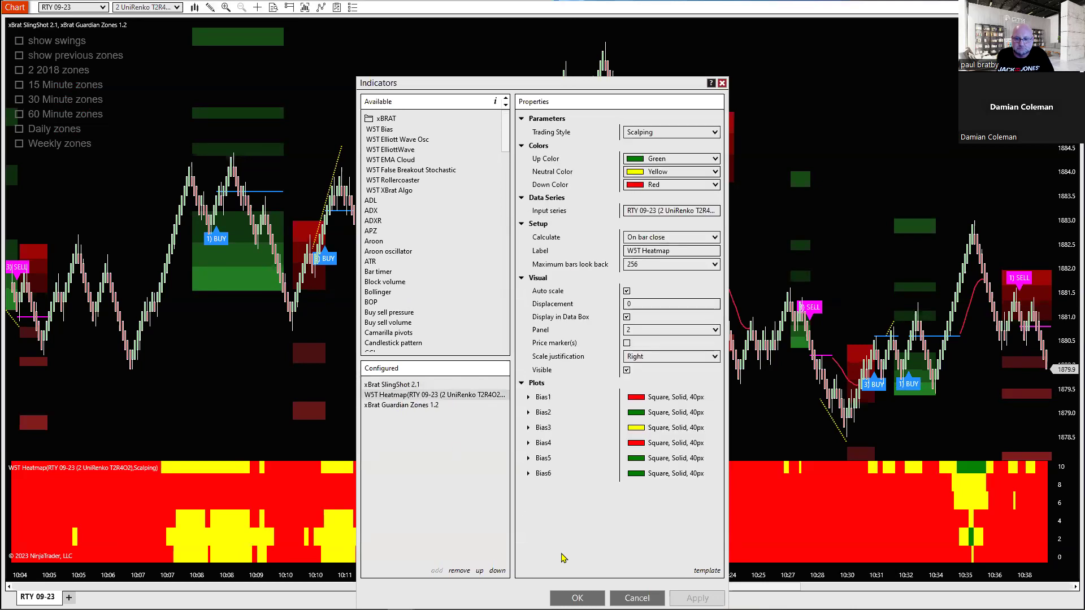
pyautogui.click(460, 571)
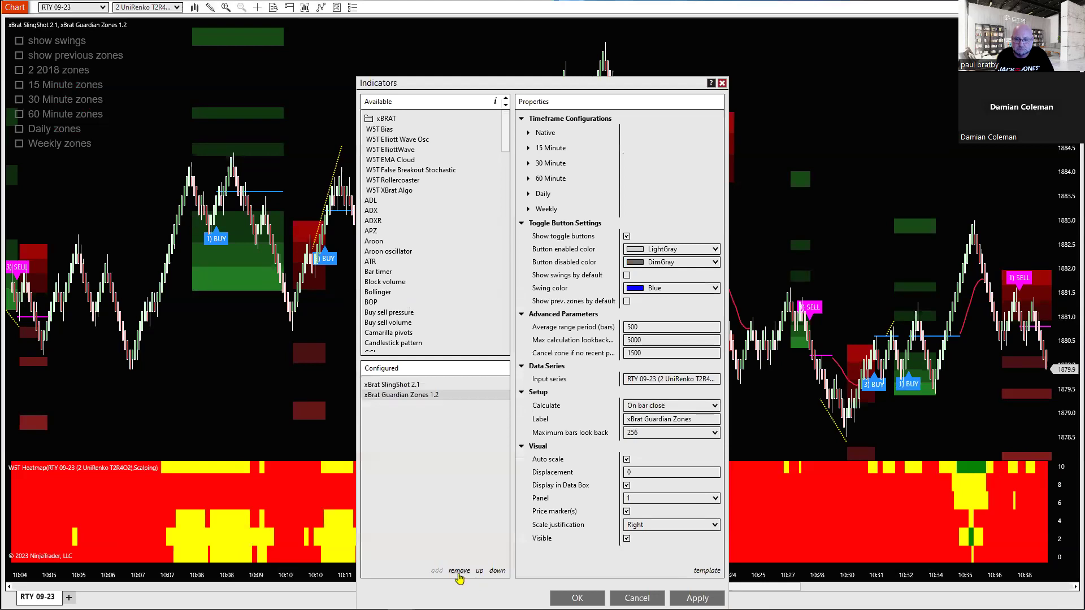
pyautogui.click(460, 571)
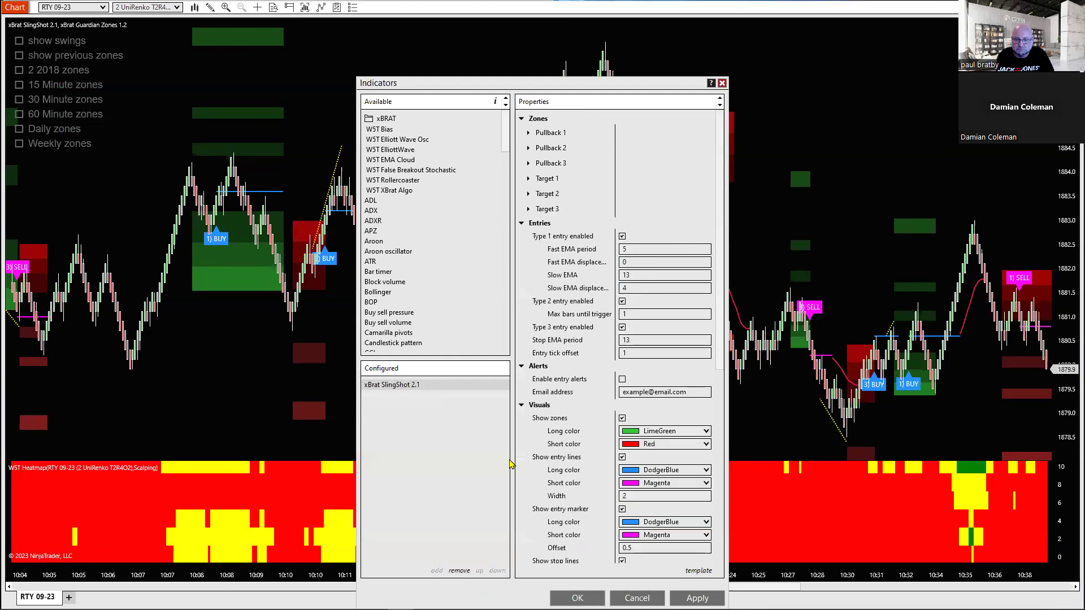
pyautogui.click(695, 597)
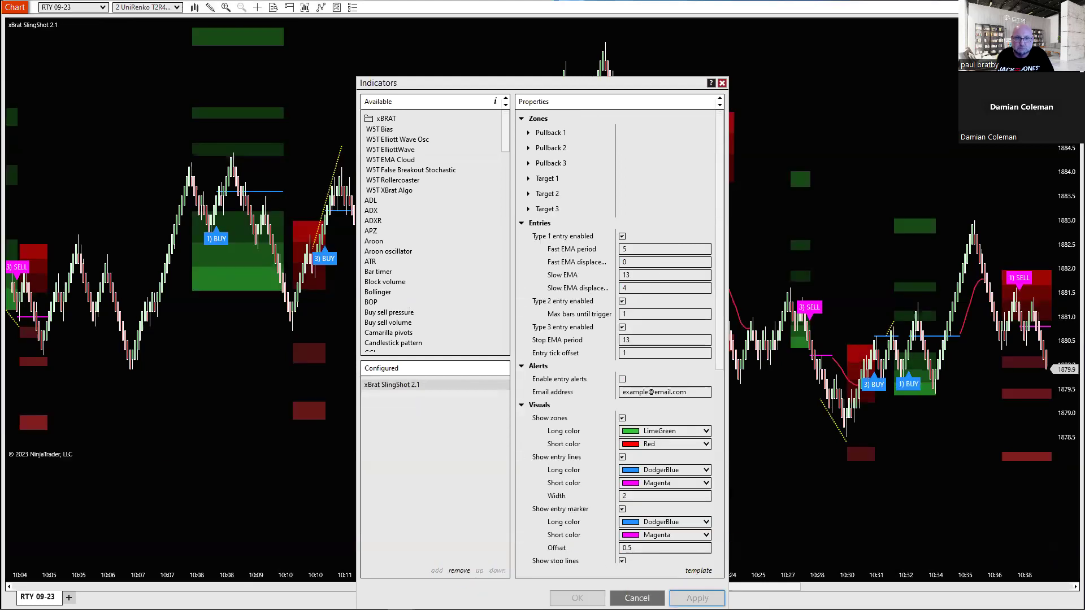
pyautogui.click(577, 598)
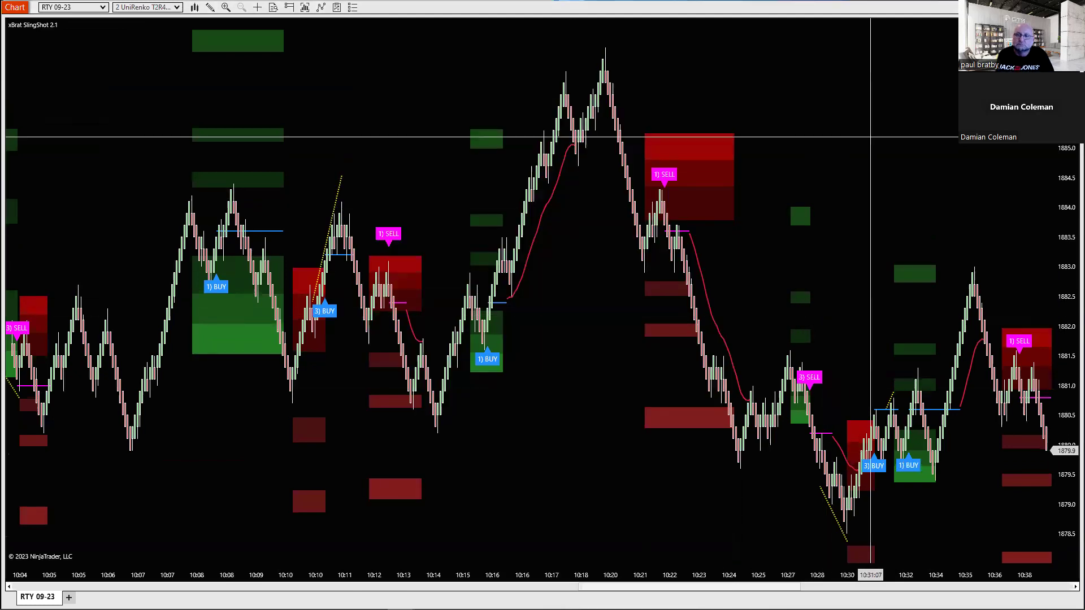
# - Review the SlingShot signals on the cleared chart from about 10:13 to 11:00
pyautogui.scroll(-5, 740, 136)
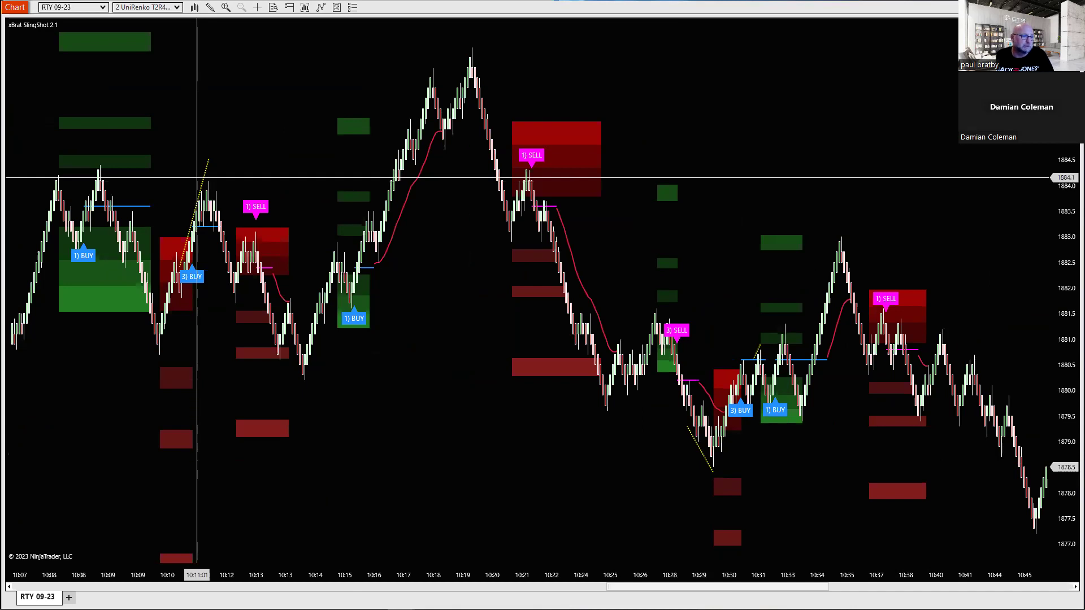
pyautogui.moveTo(799, 117); pyautogui.dragTo(562, 130)
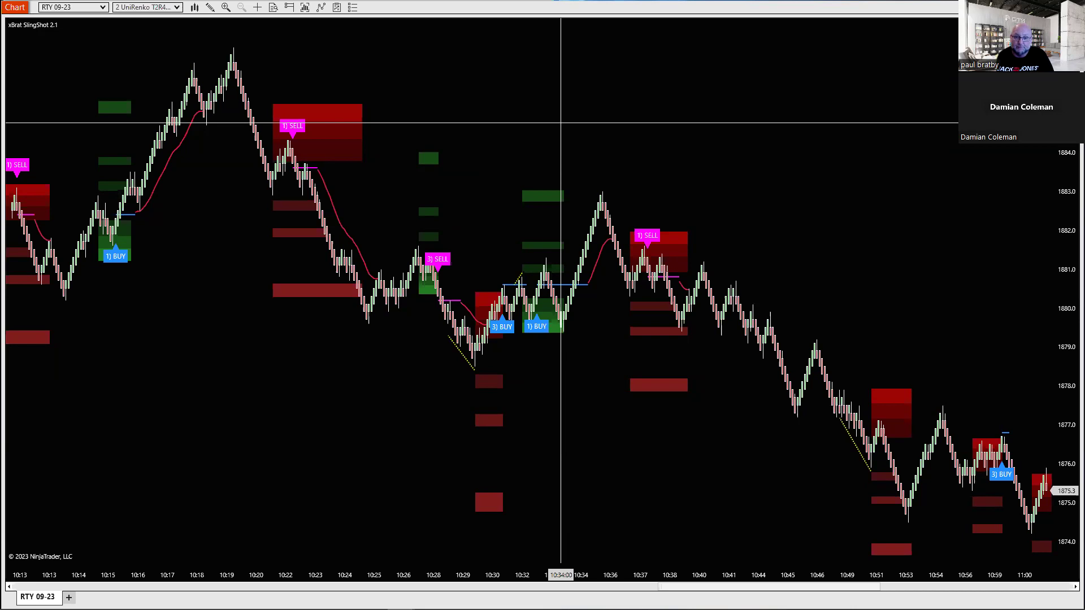
# - Review the SlingShot buy and sell signals and their target zones on the RTY 09-23 chart from about 10:08 to 11:30
pyautogui.moveTo(388, 100); pyautogui.dragTo(578, 203)
pyautogui.moveTo(475, 436); pyautogui.dragTo(291, 433)
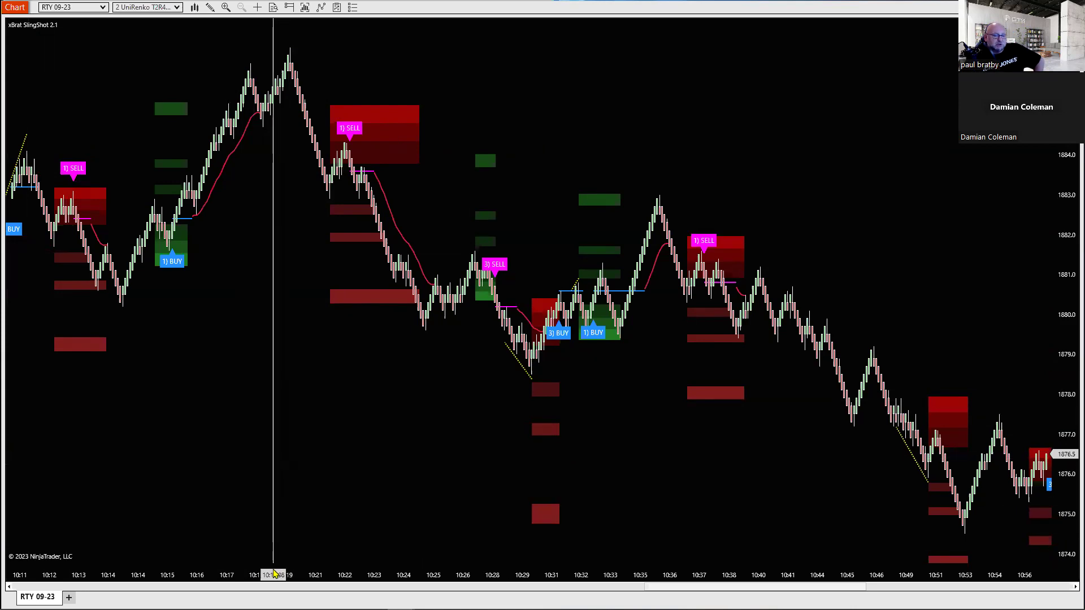
pyautogui.moveTo(269, 582); pyautogui.dragTo(294, 582)
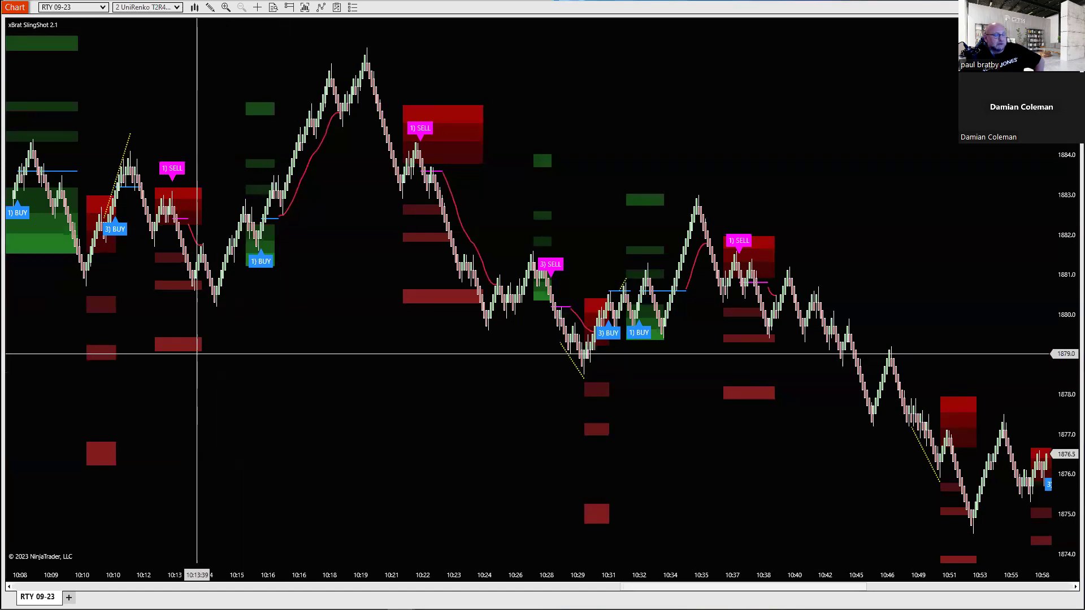
pyautogui.moveTo(445, 367); pyautogui.dragTo(379, 367)
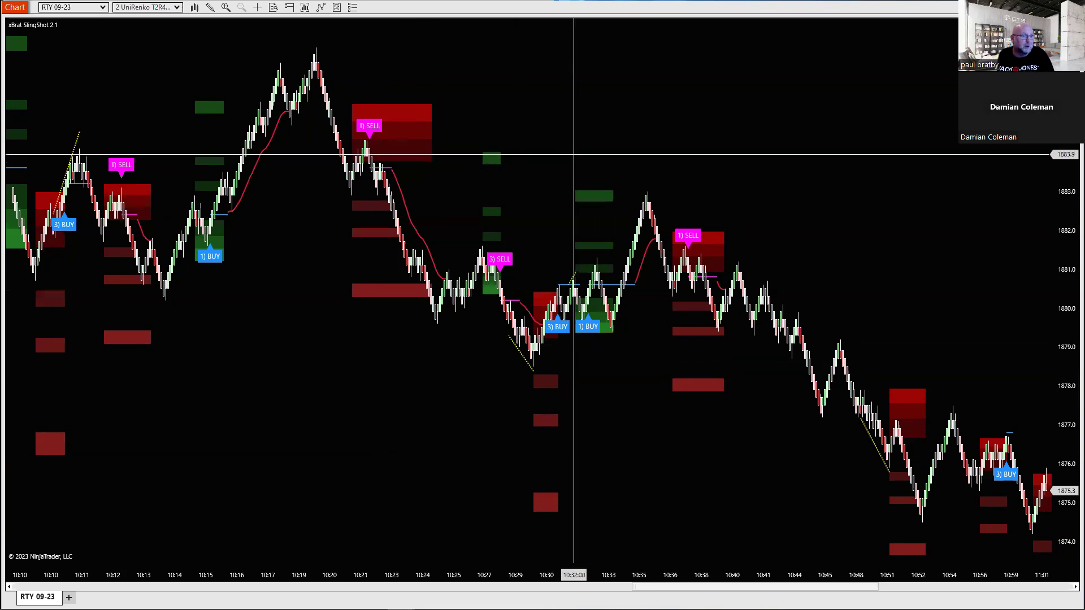
pyautogui.moveTo(836, 117); pyautogui.dragTo(759, 129)
pyautogui.scroll(-15, 757, 136)
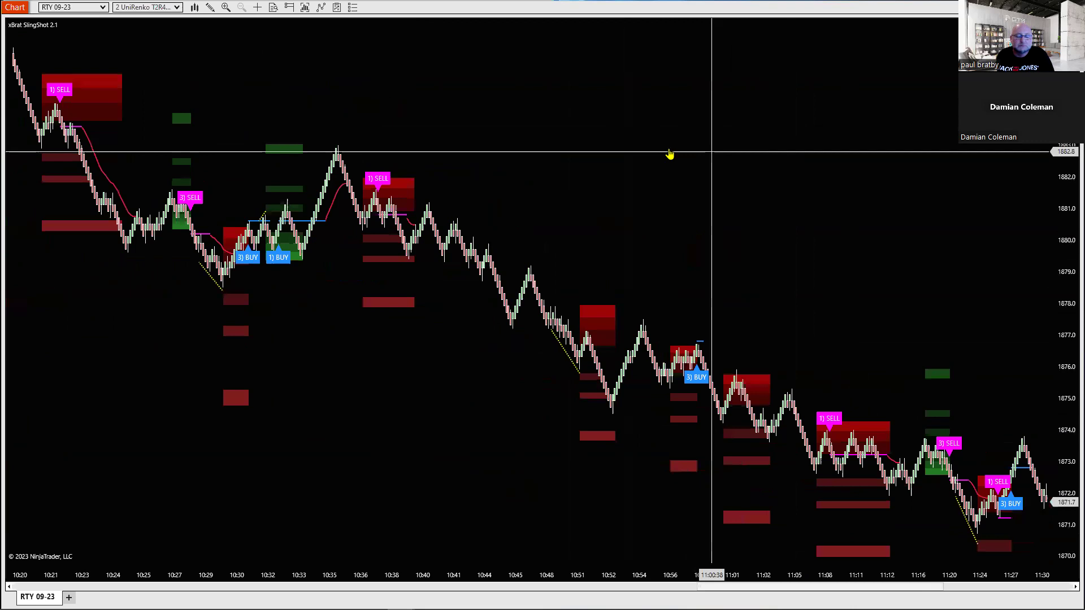
pyautogui.scroll(-15, 646, 155)
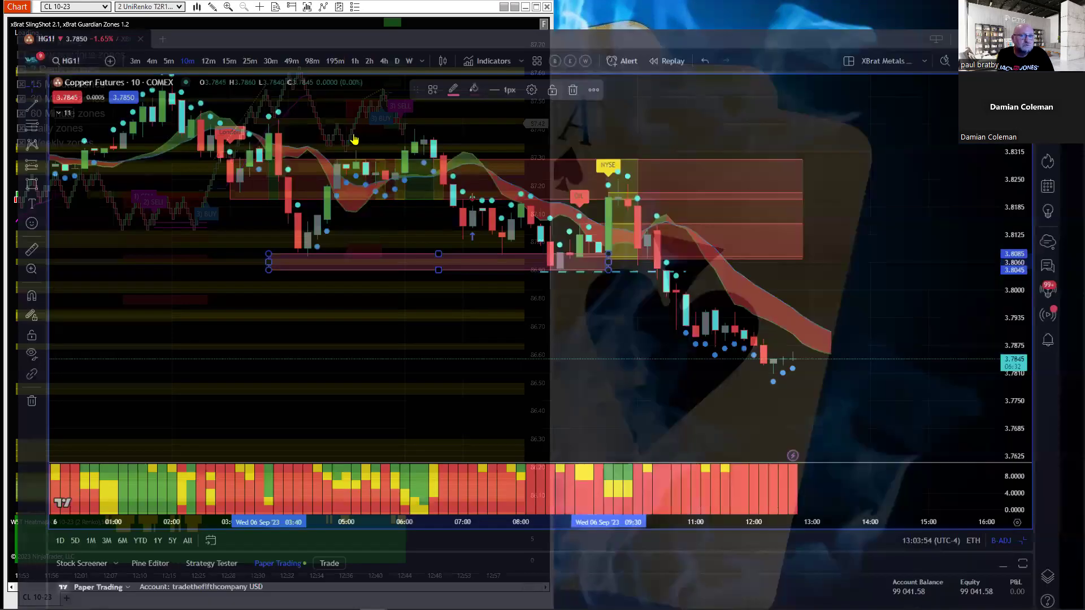
# - On the TradingView 10-minute Copper Futures chart, draw a rectangle zone from 3.7825 to 3.7885, spanning 25 Aug 05:40 to 6 Sep 14:20
pyautogui.scroll(-15, 500, 497)
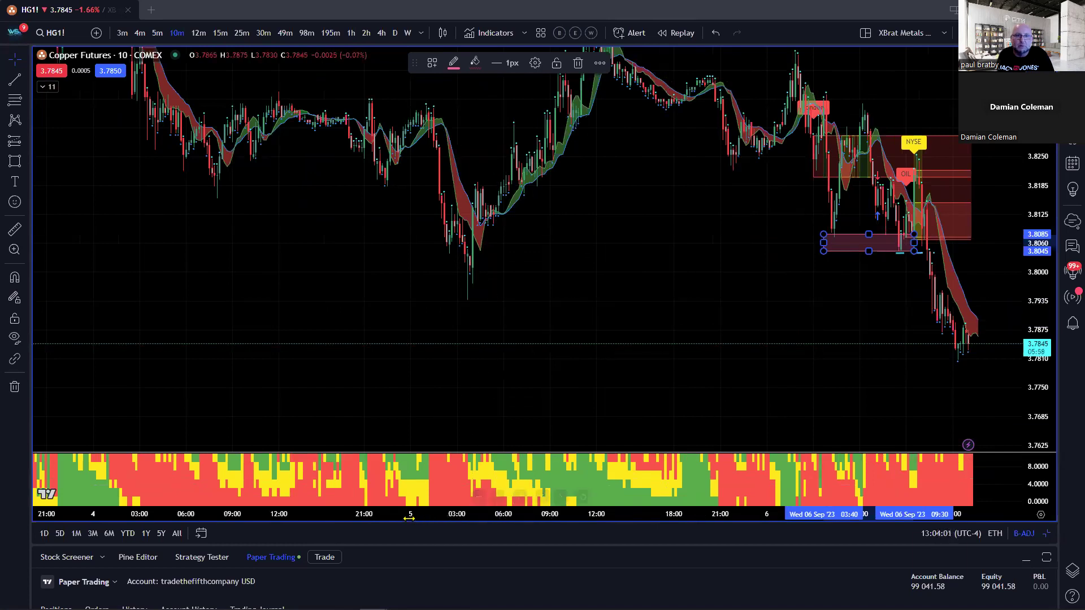
pyautogui.scroll(-5, 542, 498)
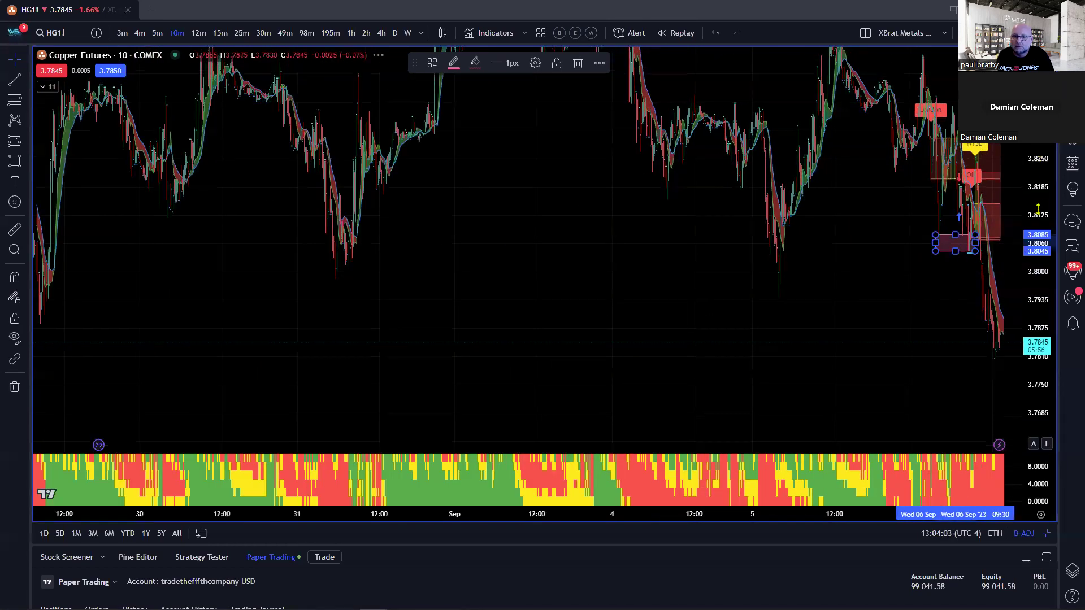
pyautogui.scroll(-3, 396, 496)
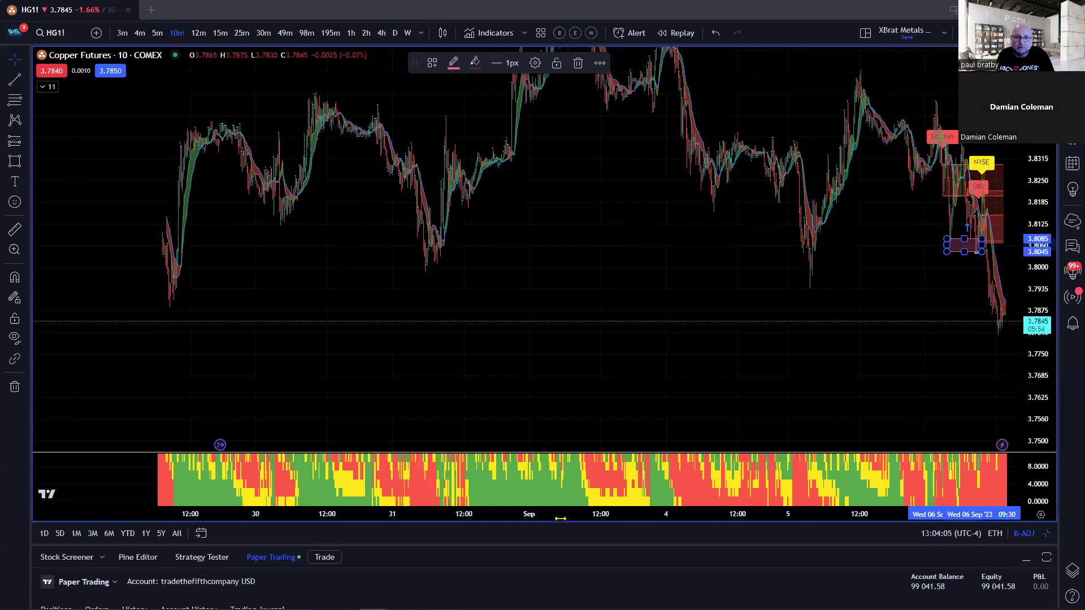
pyautogui.click(14, 161)
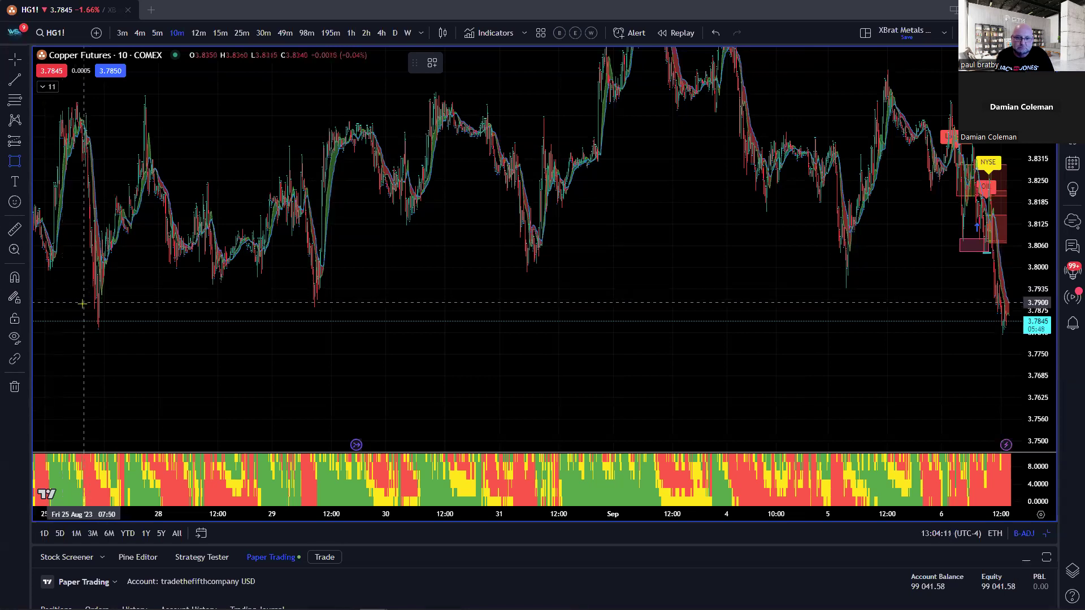
pyautogui.click(73, 328)
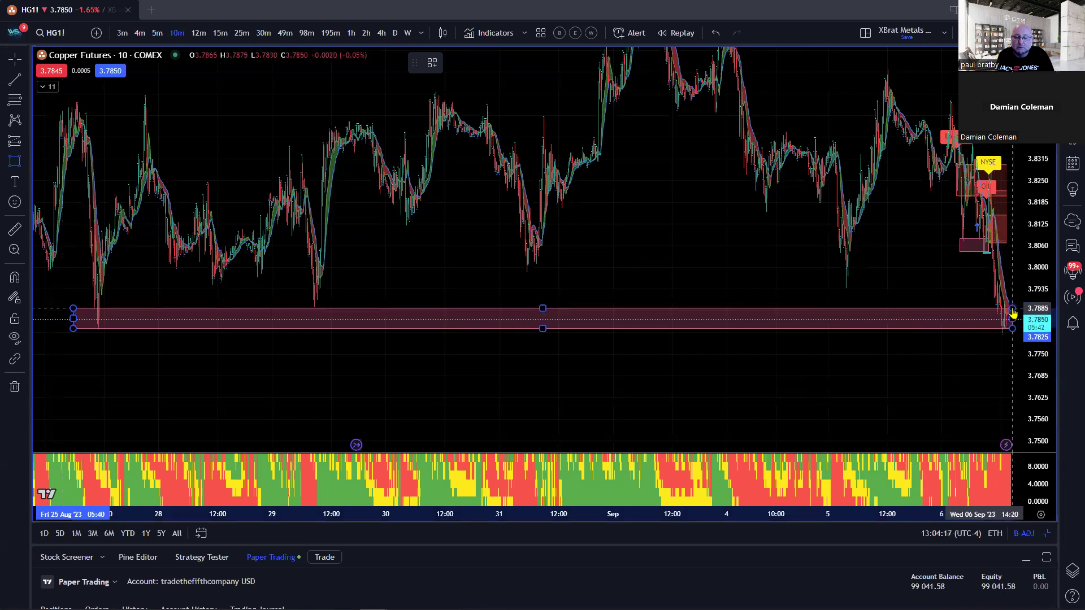
pyautogui.click(1013, 309)
pyautogui.click(741, 335)
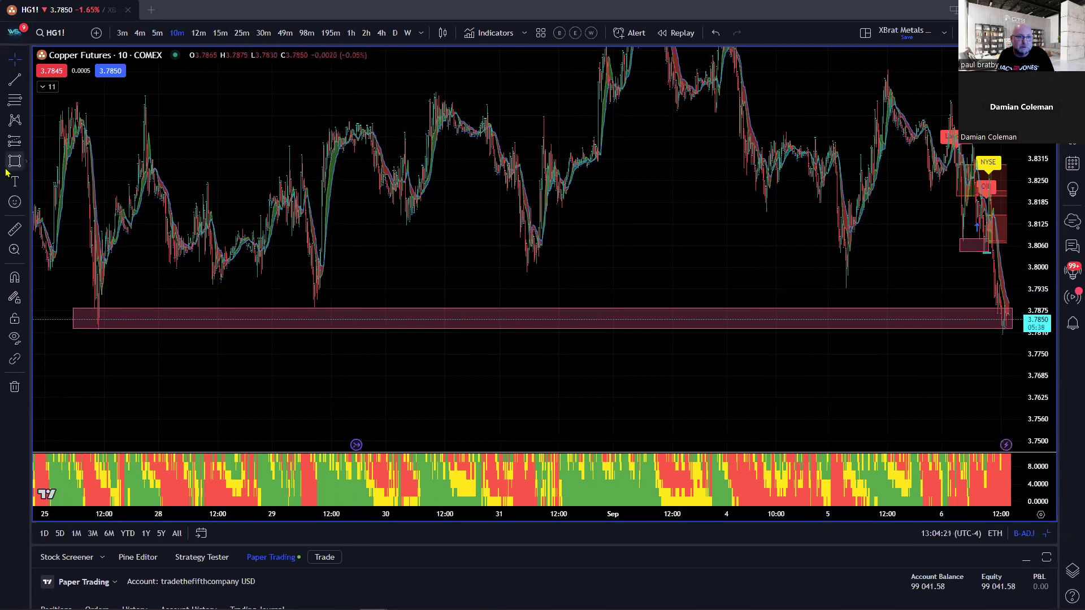
# - Draw a second rectangle zone from about 3.7945 to 3.7965, spanning 27 Aug 19:20 to 6 Sep 12:40
pyautogui.click(136, 280)
pyautogui.click(1001, 286)
pyautogui.moveTo(1000, 287); pyautogui.dragTo(1004, 287)
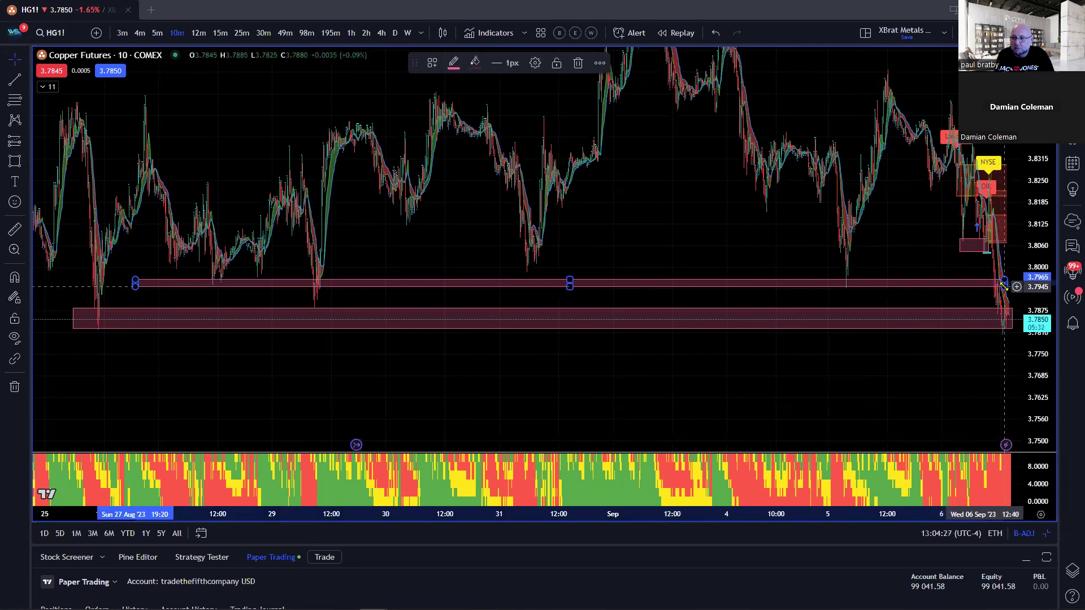
# - Extend the right edge of the 3.8045–3.8085 rectangle zone to 10:50 on 6 Sep
pyautogui.moveTo(945, 516); pyautogui.dragTo(905, 516)
pyautogui.scroll(5, 905, 516)
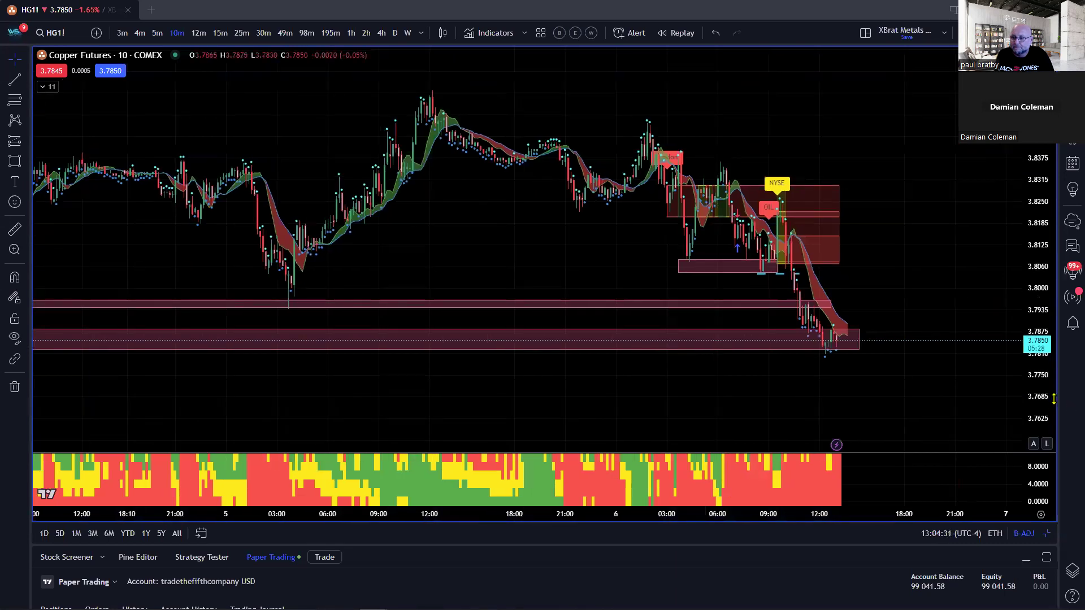
pyautogui.moveTo(1055, 401); pyautogui.dragTo(954, 496)
pyautogui.scroll(3, 881, 513)
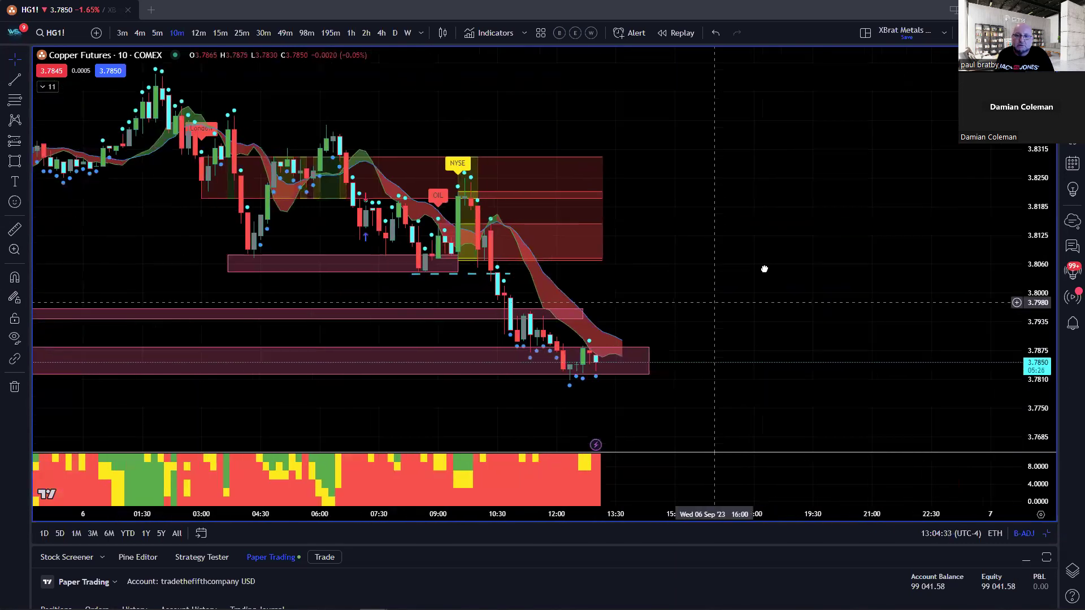
pyautogui.moveTo(763, 267); pyautogui.dragTo(972, 238)
pyautogui.moveTo(1009, 342); pyautogui.dragTo(822, 448)
pyautogui.moveTo(729, 513); pyautogui.dragTo(639, 514)
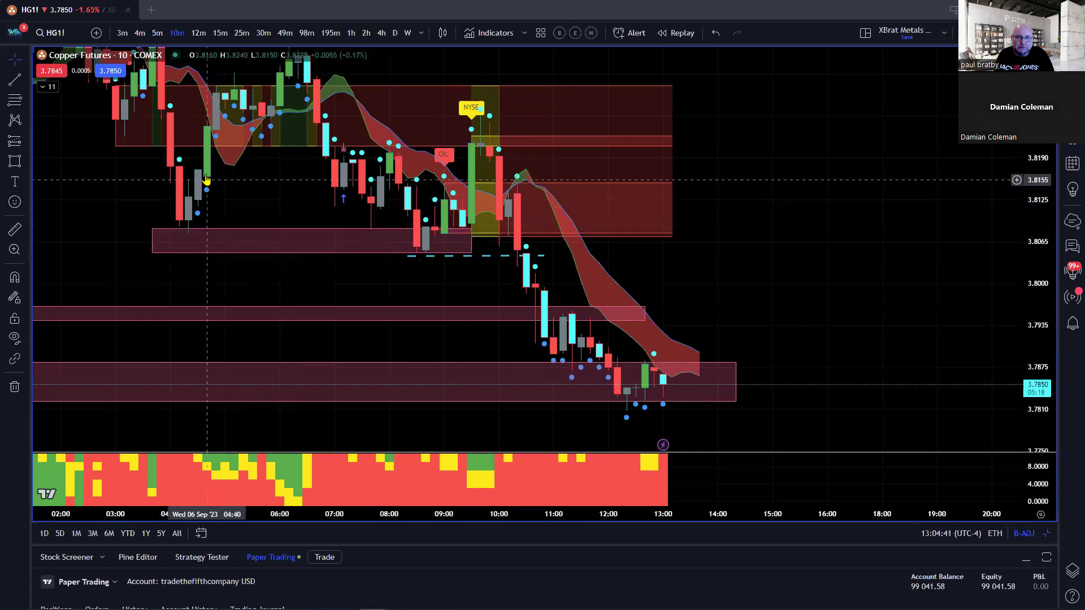
pyautogui.click(189, 237)
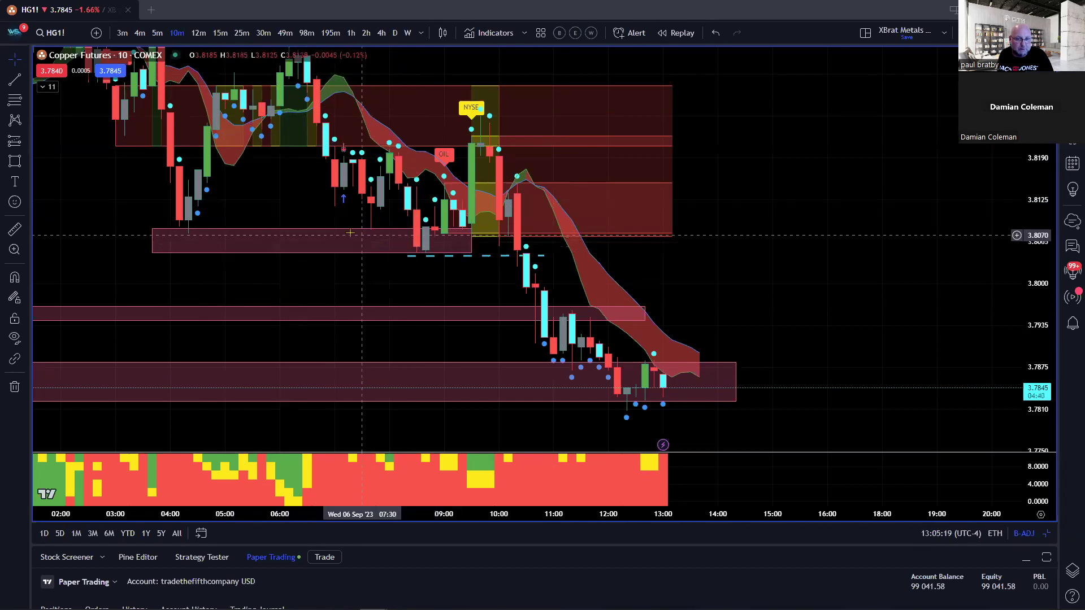
pyautogui.moveTo(472, 254); pyautogui.dragTo(543, 253)
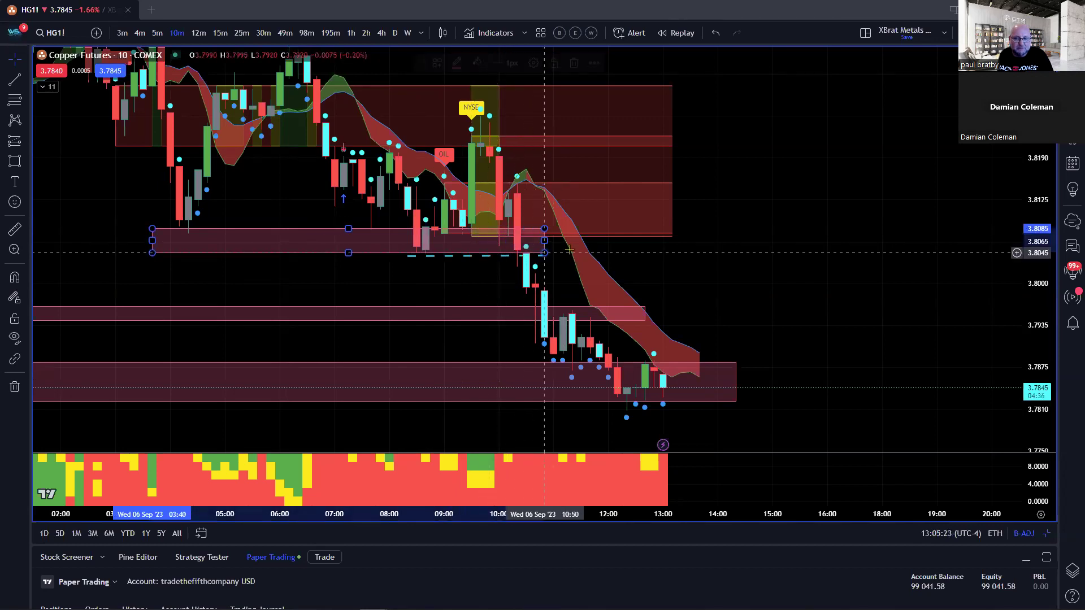
pyautogui.click(738, 230)
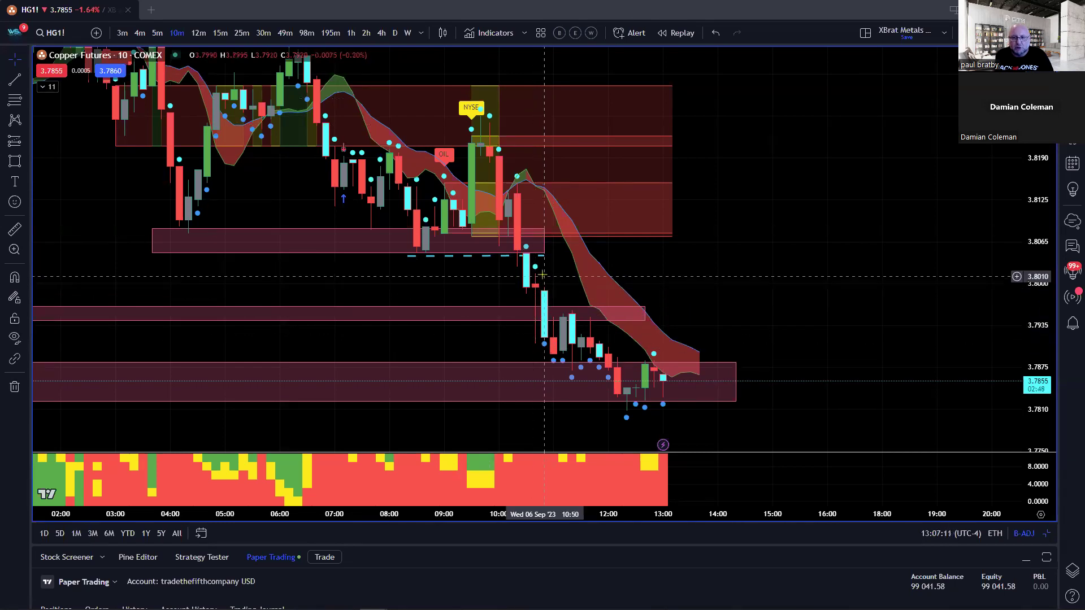
# - Draw a near-horizontal dashed trend line at about 3.8040 from 10:00 to 11:50 on 6 Sep and colour it red
pyautogui.click(15, 81)
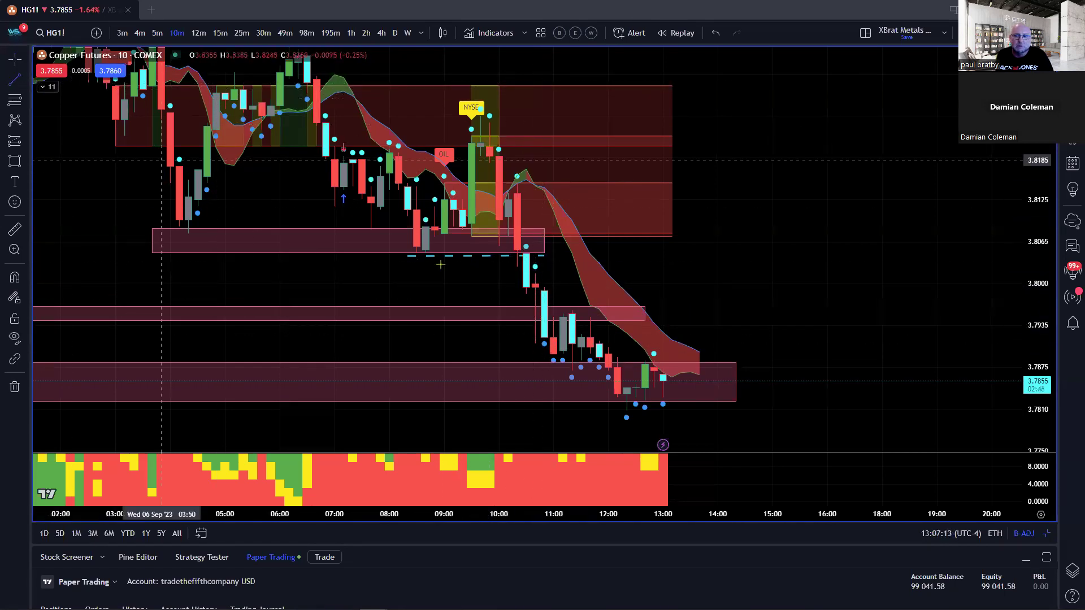
pyautogui.click(499, 257)
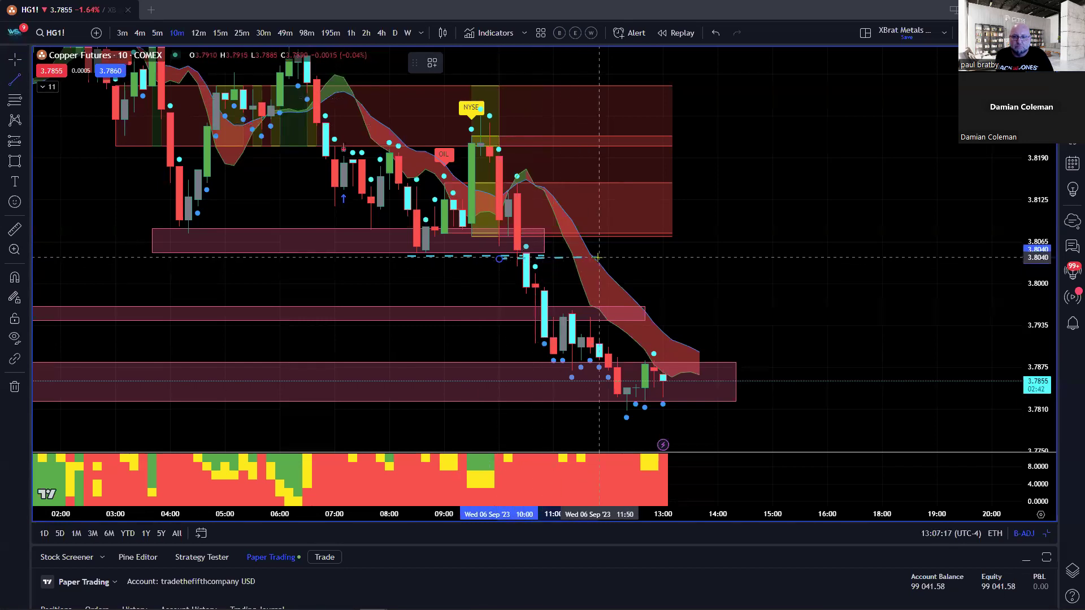
pyautogui.click(599, 258)
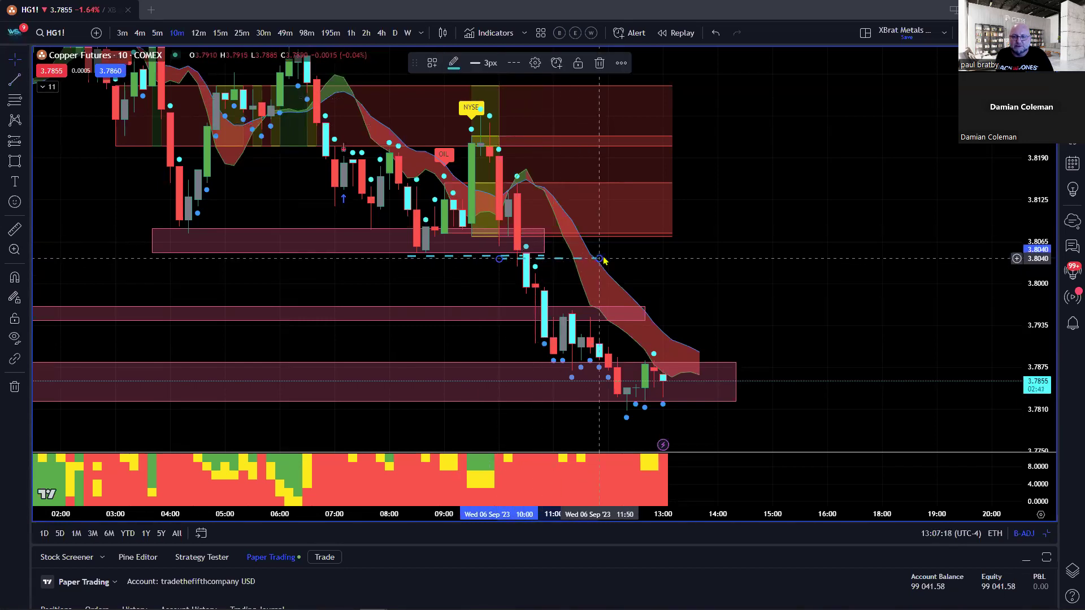
pyautogui.click(456, 66)
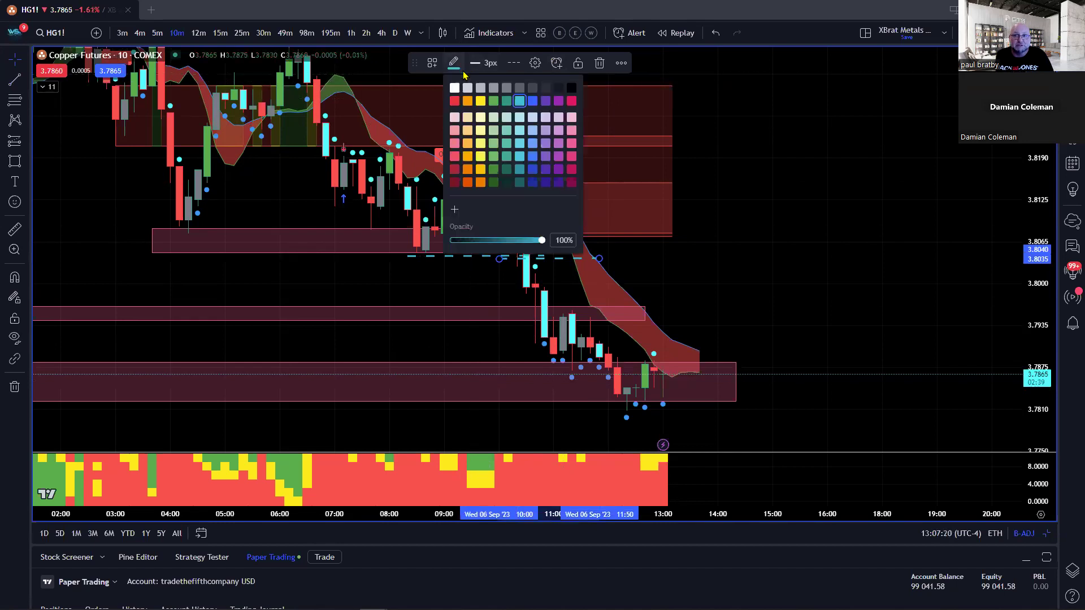
pyautogui.click(455, 101)
pyautogui.click(701, 248)
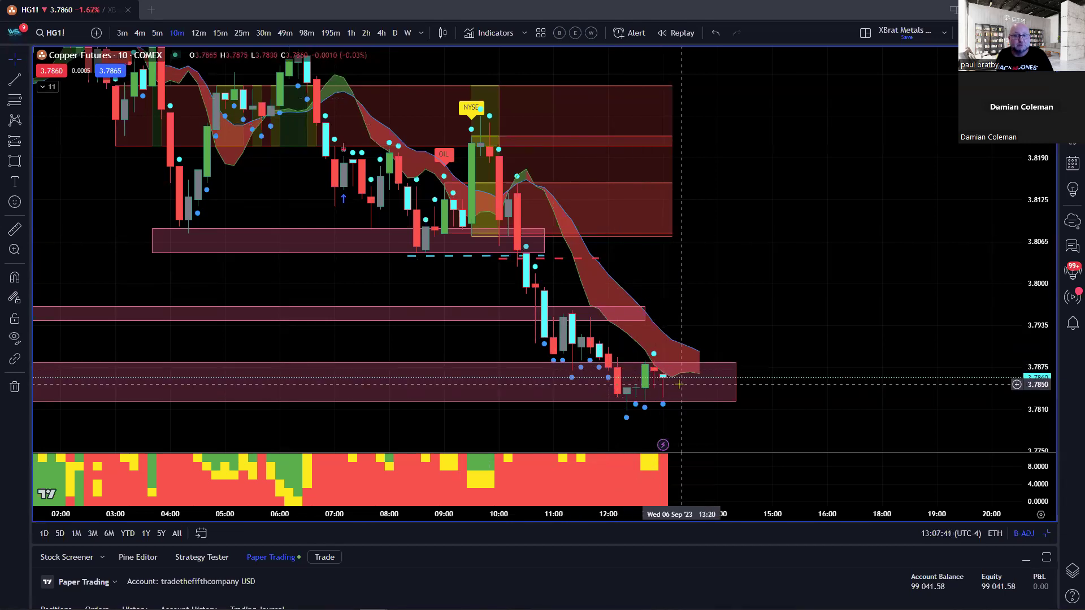
# - Measure the price move from the dashed line at 3.8040 at 08:30 down to about 3.7855 at 13:40, and clear the measurement
pyautogui.click(15, 229)
pyautogui.click(416, 257)
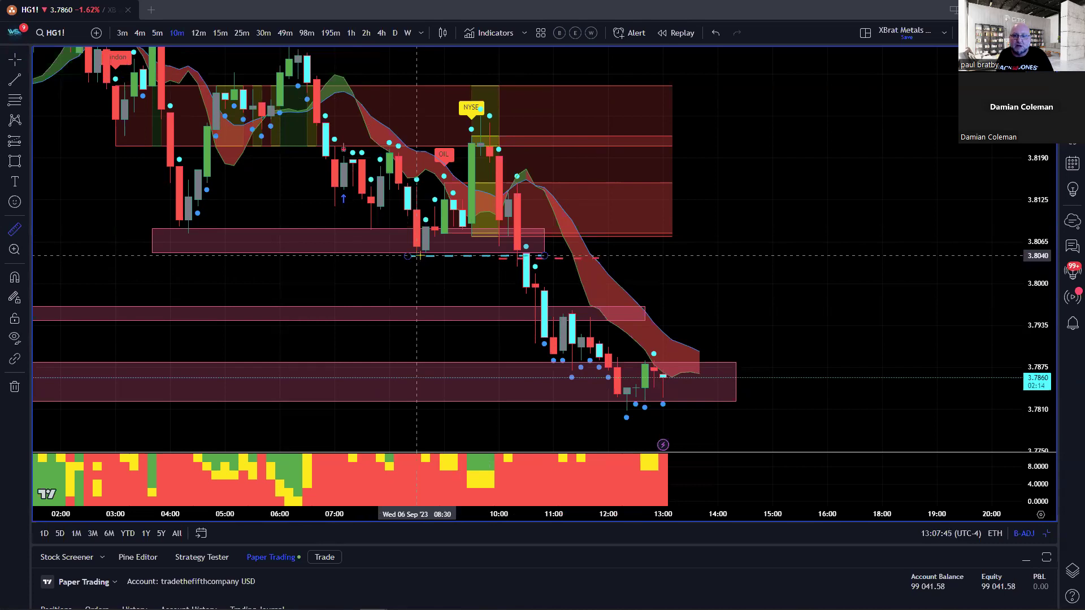
pyautogui.click(700, 382)
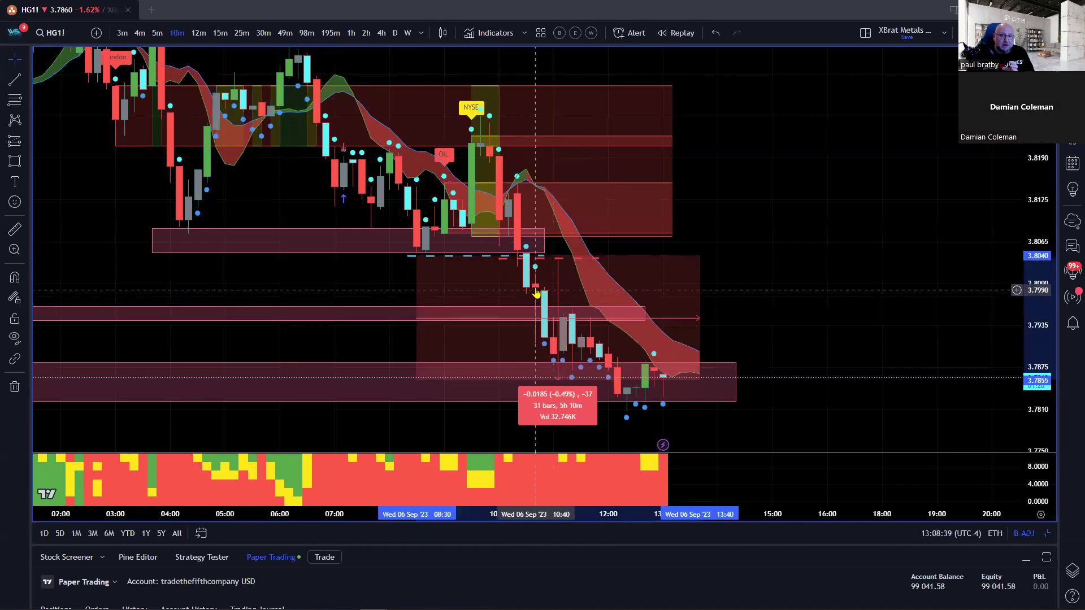
pyautogui.click(705, 306)
# - Move the red dashed line down to about 3.7975, just above the narrow zone, spanning 11:10 to 13:00
pyautogui.moveTo(468, 341); pyautogui.dragTo(502, 307)
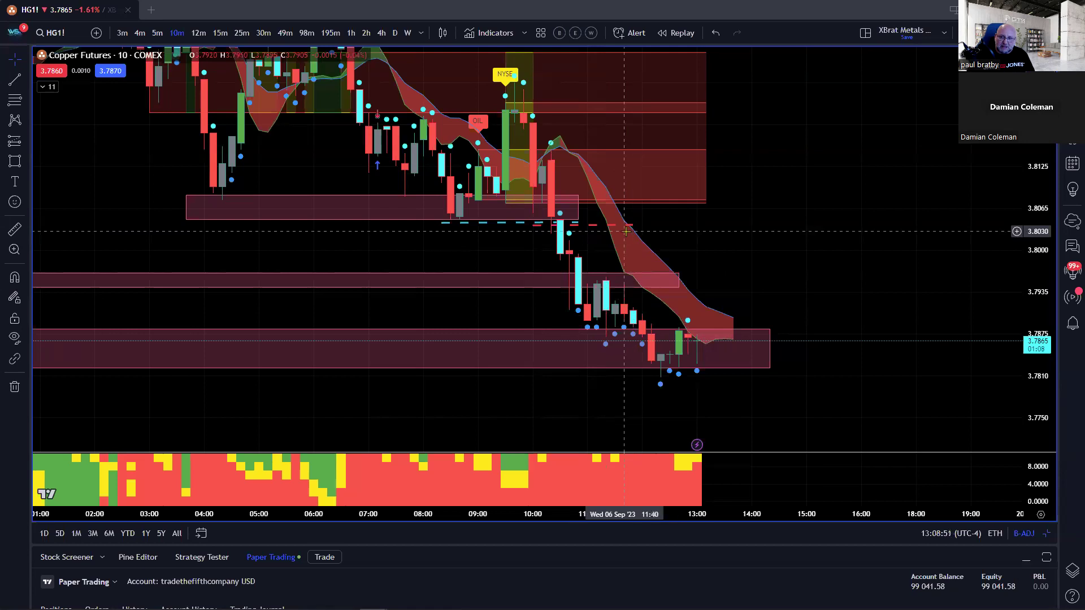
pyautogui.moveTo(608, 226); pyautogui.dragTo(676, 278)
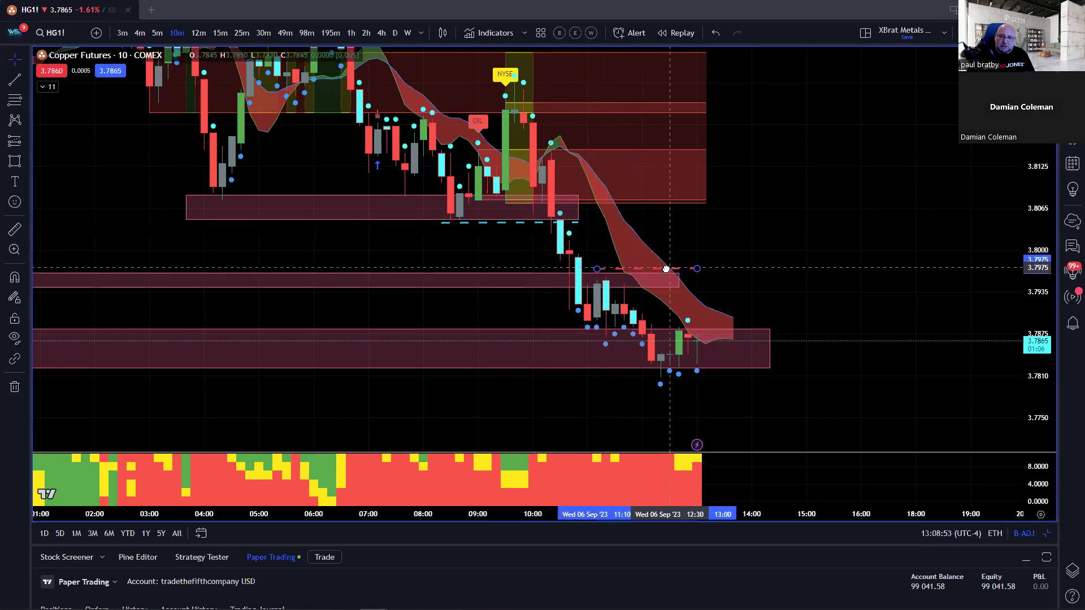
pyautogui.click(719, 247)
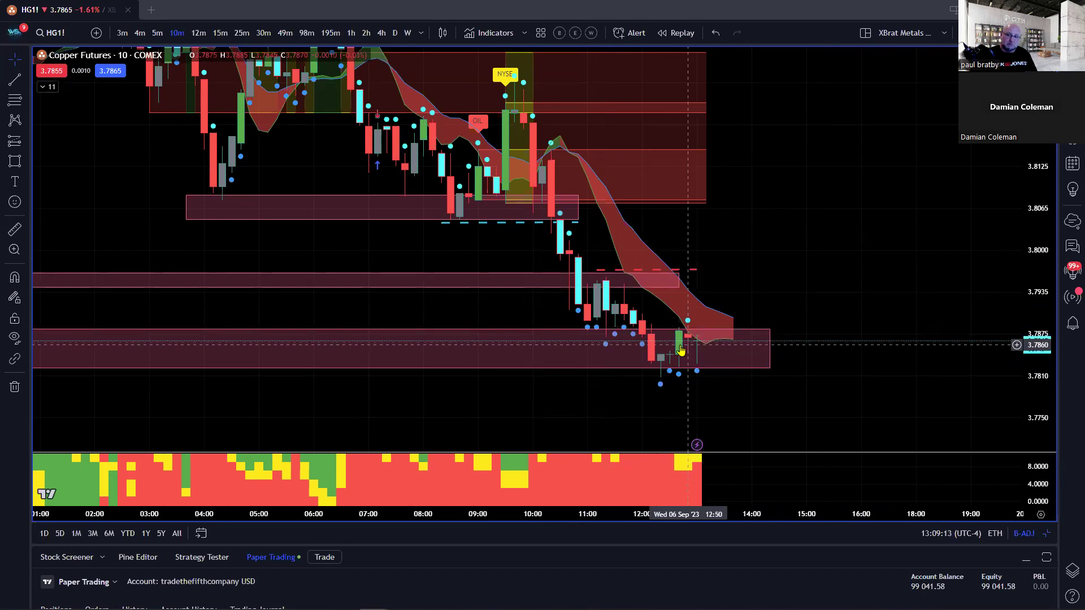
# - Move the red dashed line to about 3.7890, just above the lowest zone, spanning 12:20 to 14:10
pyautogui.moveTo(691, 267)
pyautogui.mouseDown()
pyautogui.moveTo(754, 313)
pyautogui.moveTo(751, 325)
pyautogui.mouseUp()
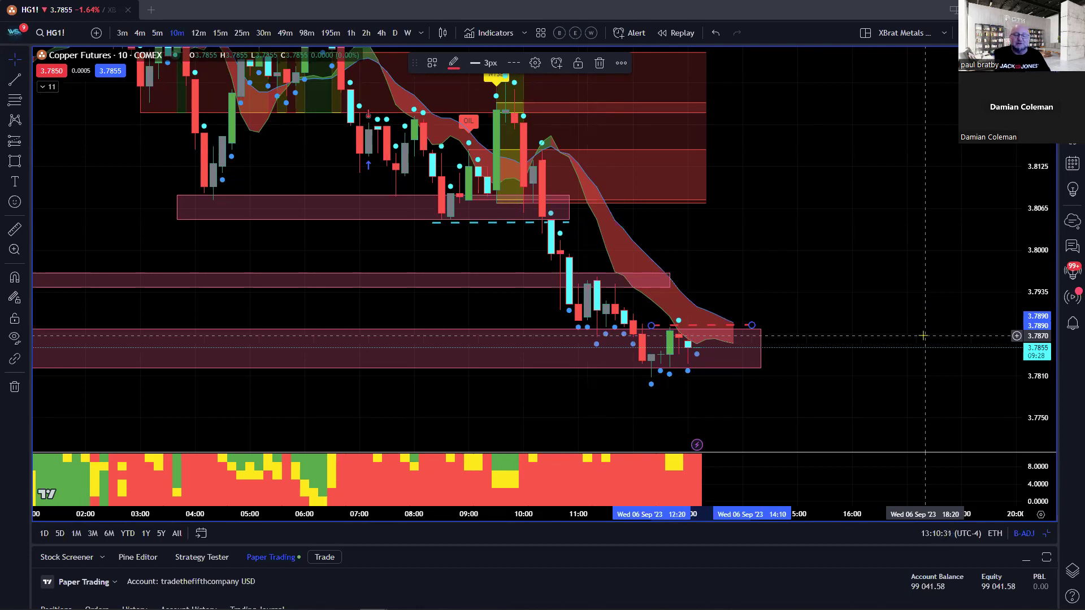
pyautogui.moveTo(1038, 176); pyautogui.dragTo(1038, 196)
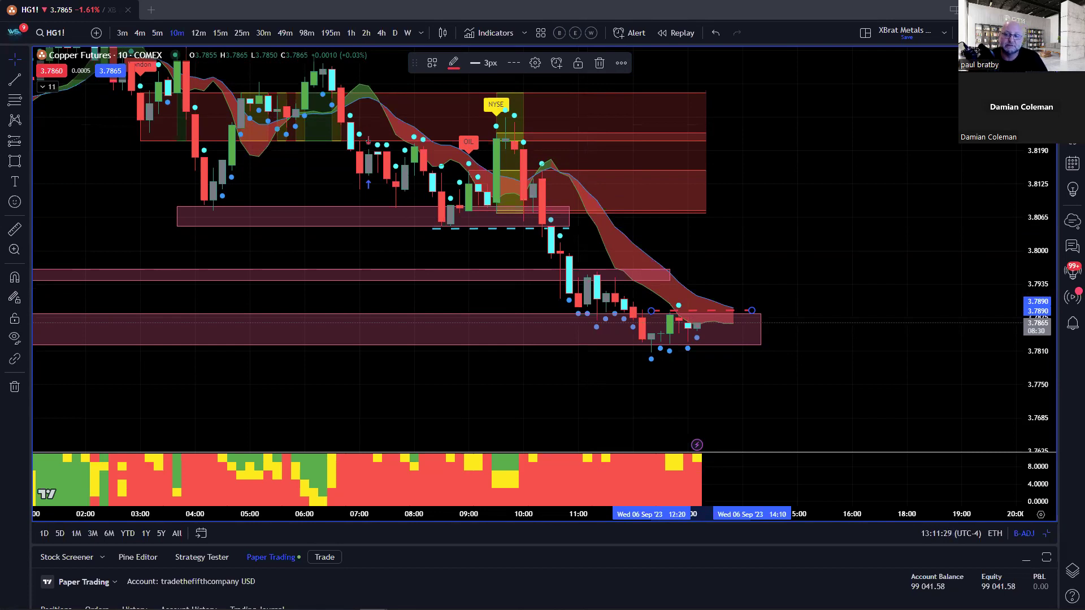
pyautogui.moveTo(727, 252); pyautogui.dragTo(737, 258)
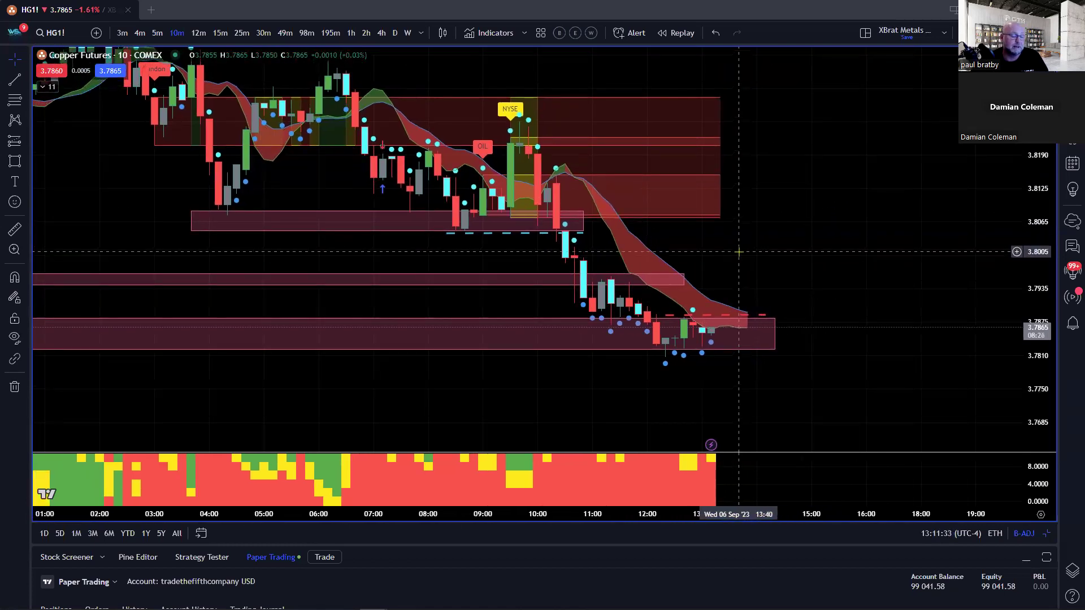